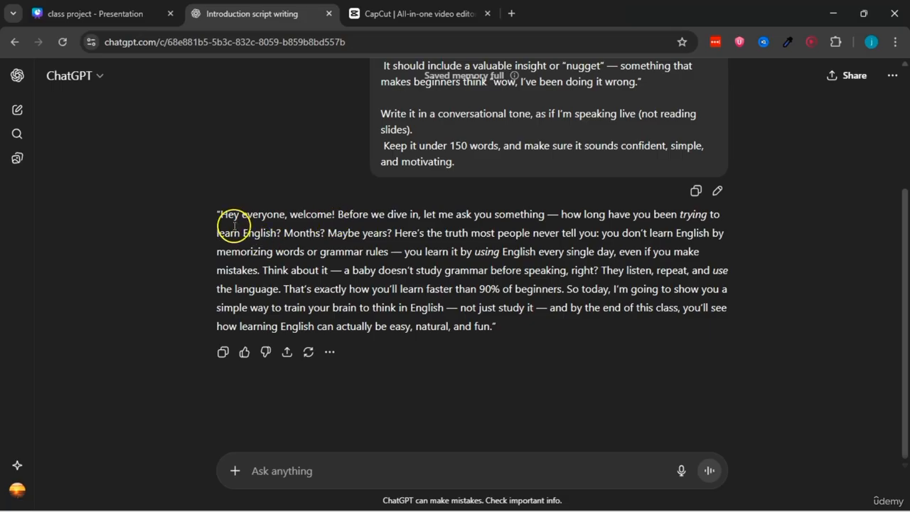
Step: Examine the generated introduction script, highlighting the "Here's the truth" statement and the baby-learning-language analogy
drag(213, 213, 524, 289)
click(526, 297)
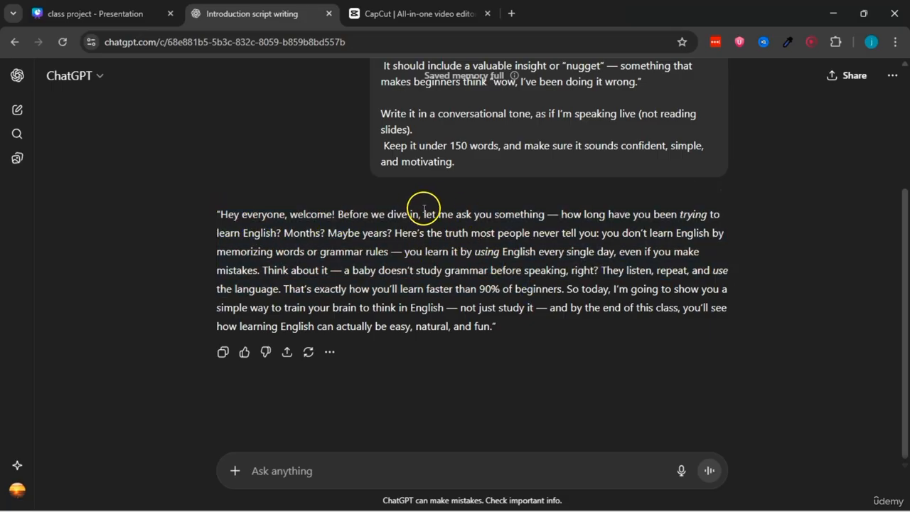
double_click(409, 233)
drag(437, 230, 599, 232)
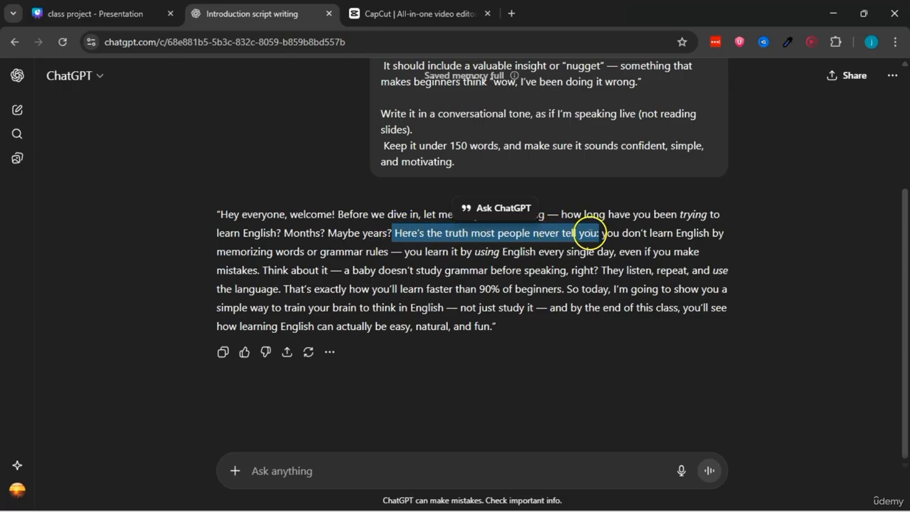
click(593, 236)
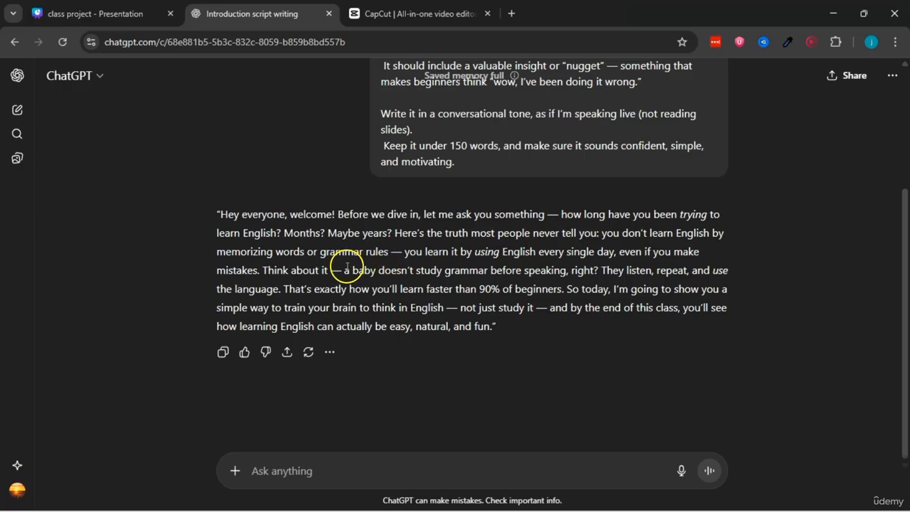
drag(345, 271, 618, 270)
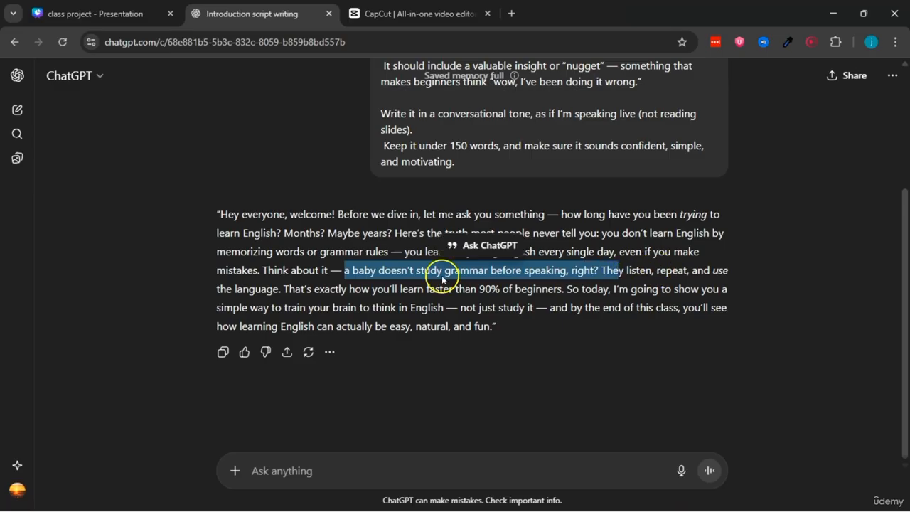
double_click(254, 289)
drag(343, 270, 282, 288)
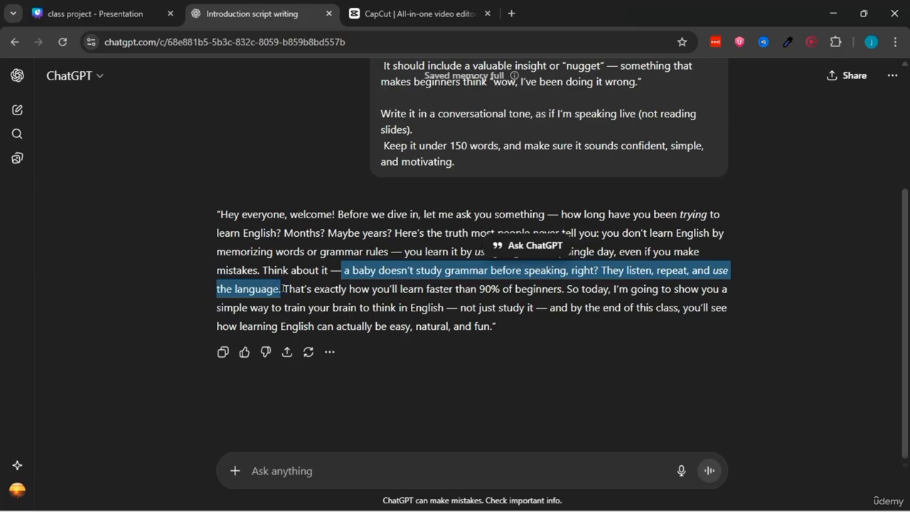
click(325, 315)
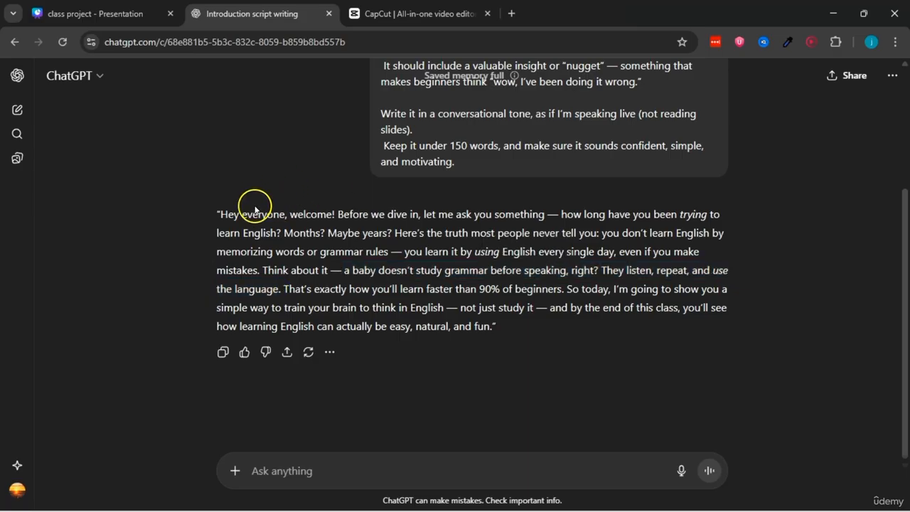
Step: Copy the full text of the generated introduction script, without its quotation marks
drag(220, 211, 489, 322)
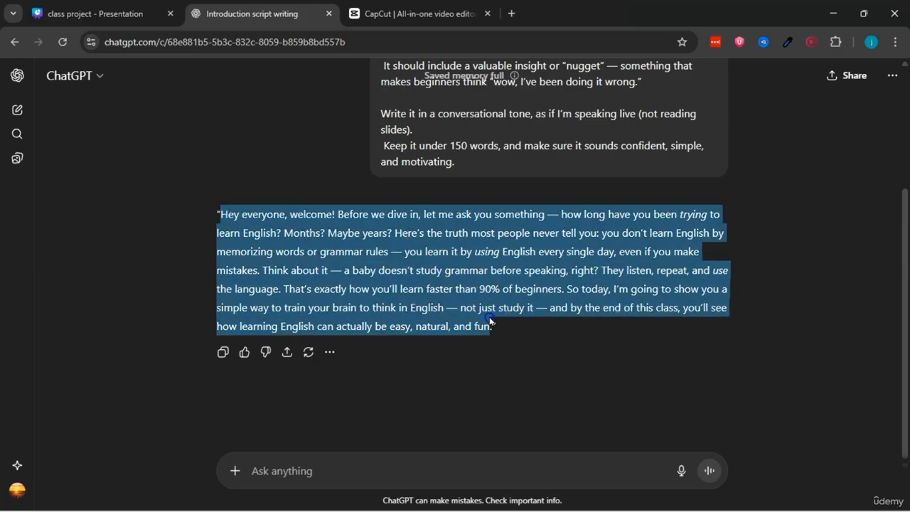
right_click(435, 288)
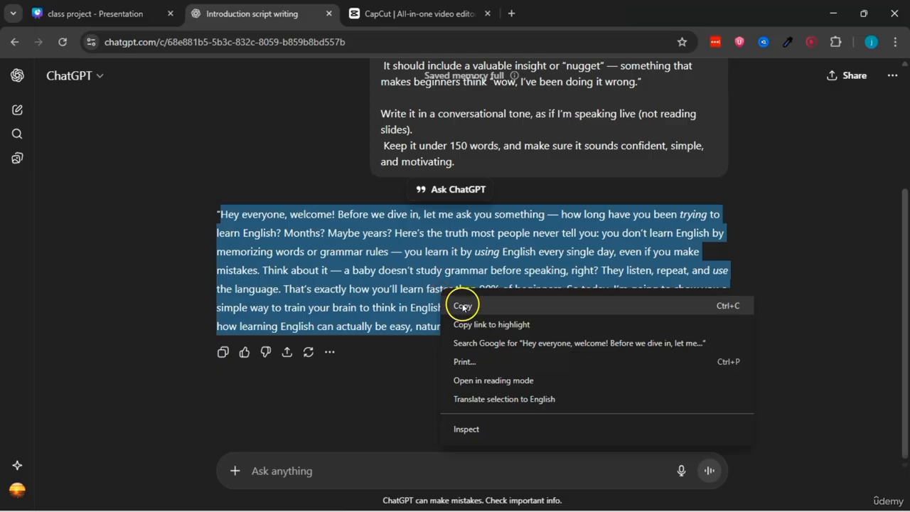
click(452, 304)
click(400, 264)
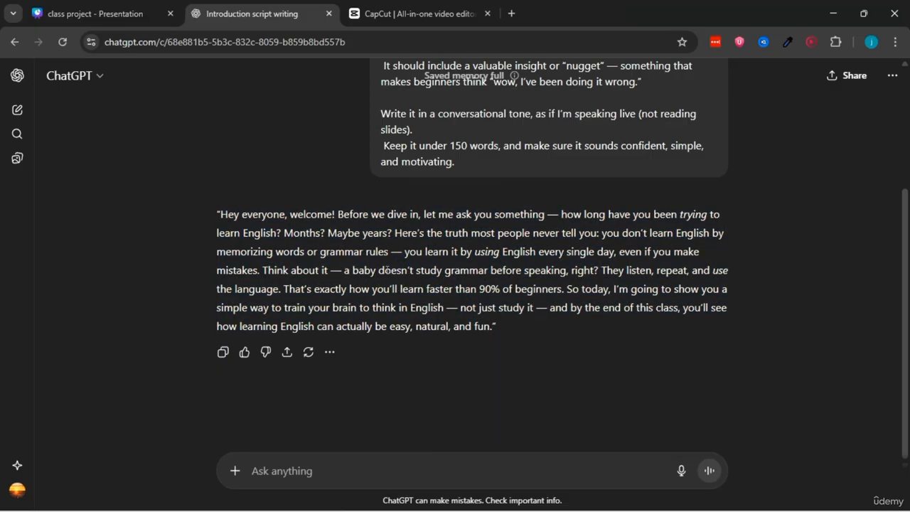
click(293, 463)
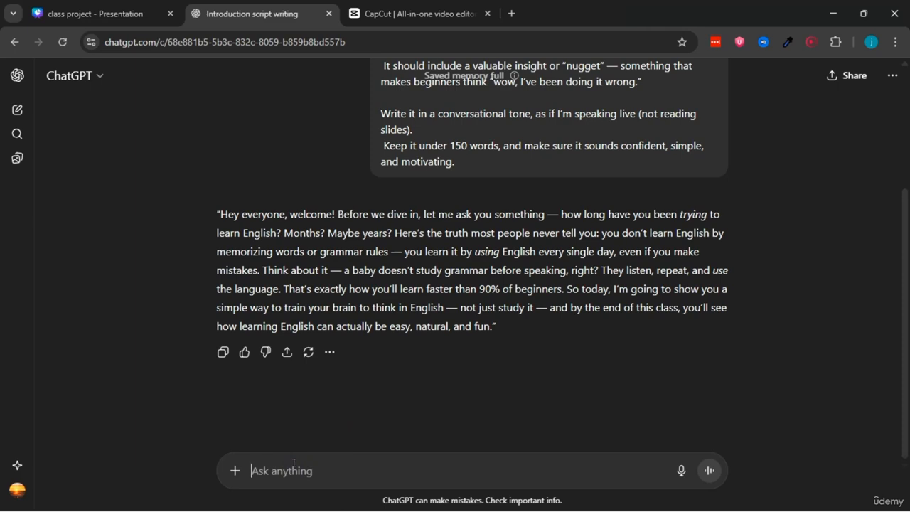
drag(223, 211, 490, 327)
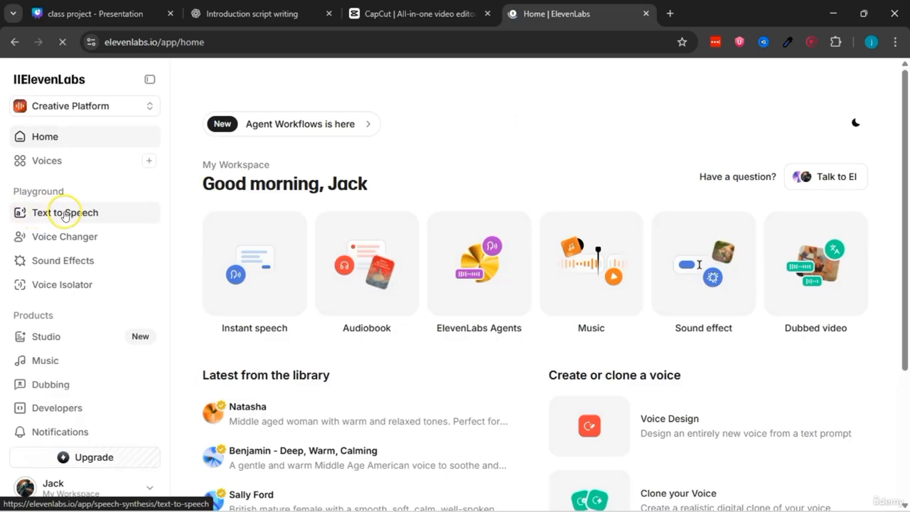
Step: Open Text to Speech in ElevenLabs and paste the copied introduction script as the text
click(64, 215)
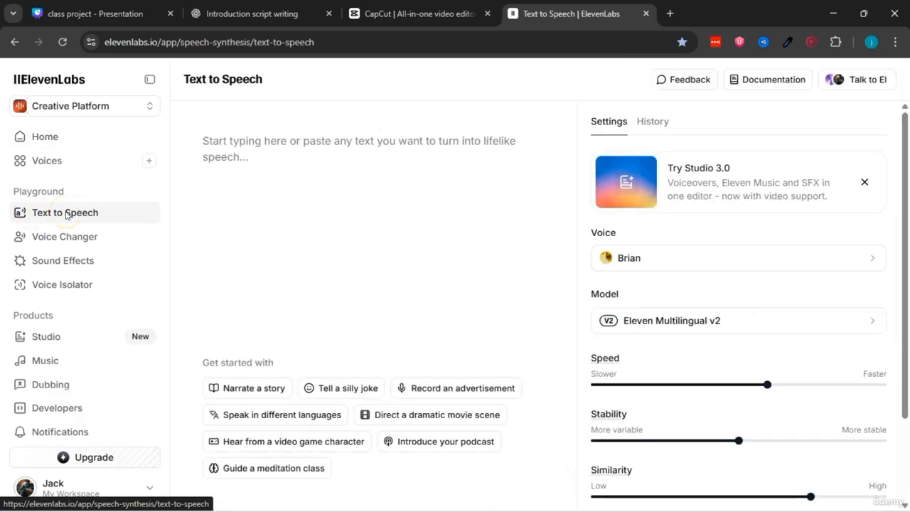
right_click(211, 136)
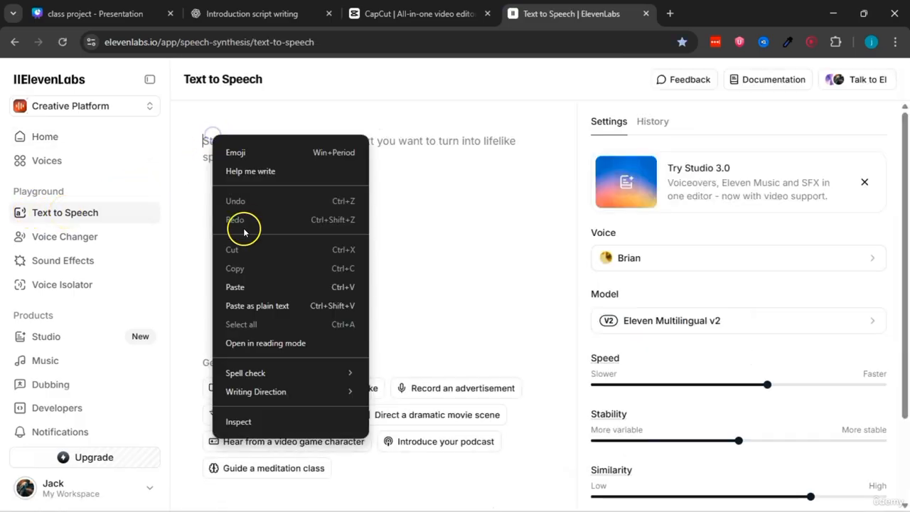
click(235, 286)
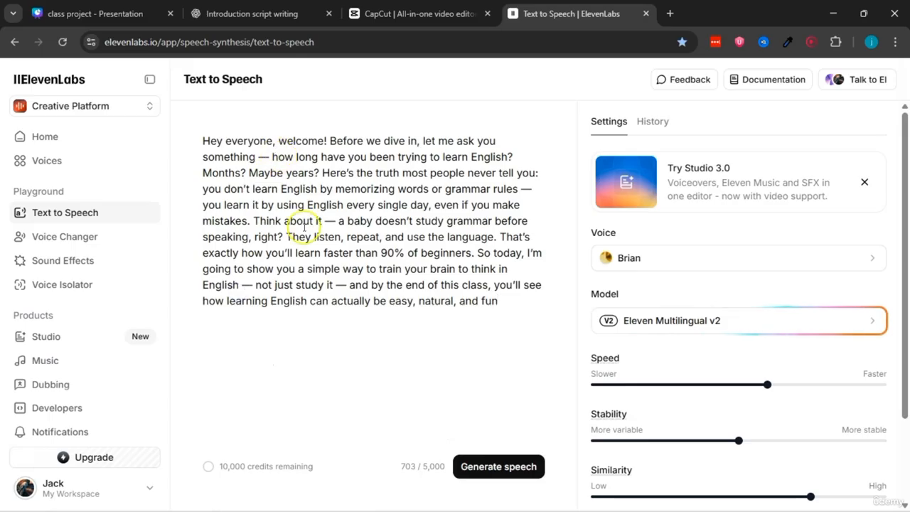
Step: Preview the Brian voice, select it for the script, and generate the speech
click(648, 259)
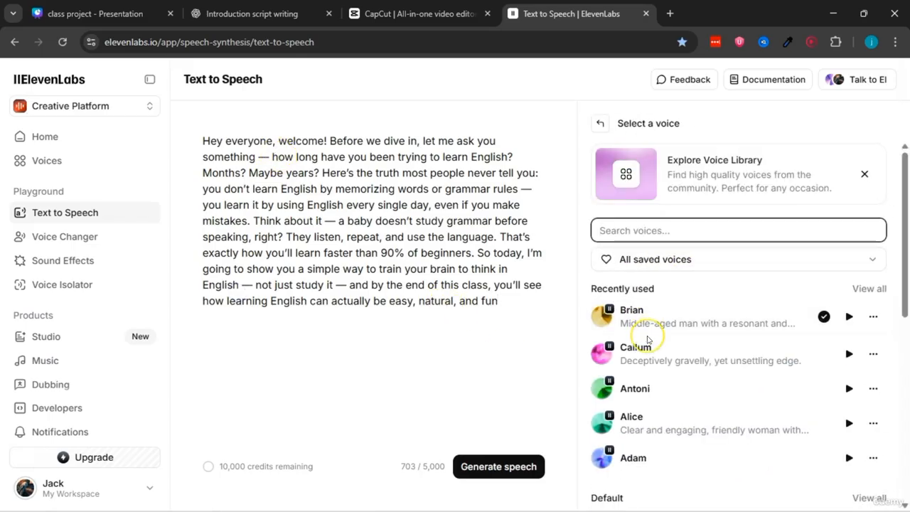
scroll(648, 339, down, 5)
scroll(622, 331, up, 5)
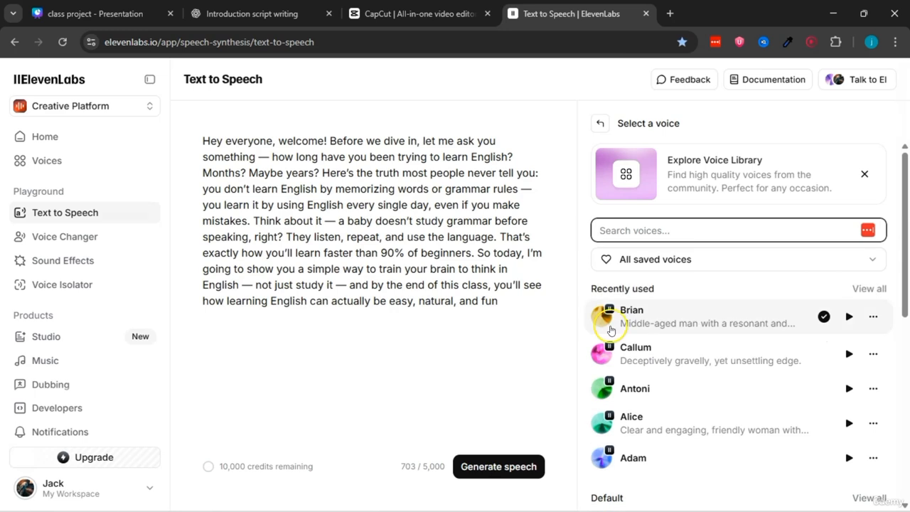
click(601, 320)
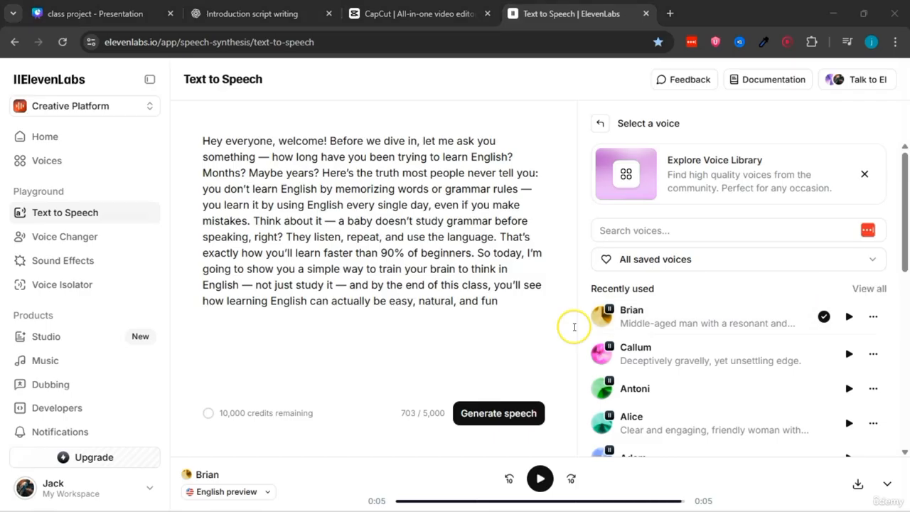
click(694, 320)
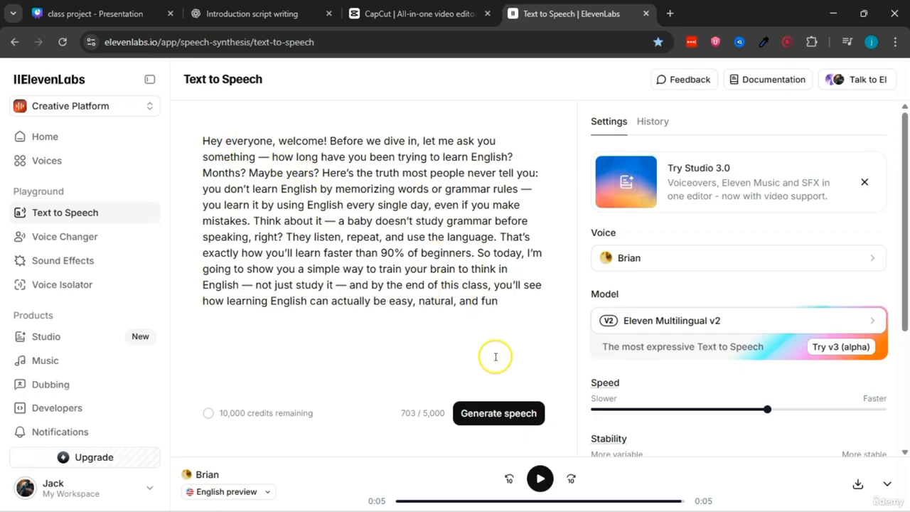
click(510, 412)
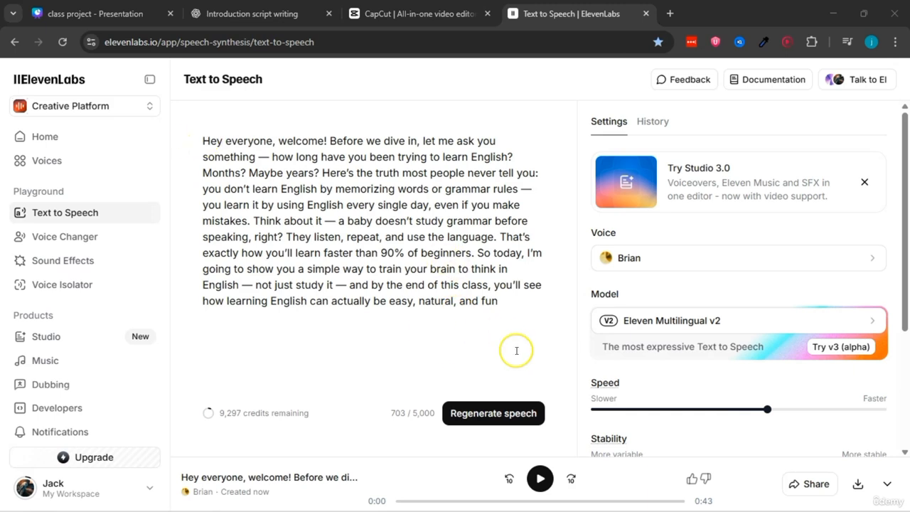
Step: Listen to the generated speech and review the script text it was made from
click(539, 478)
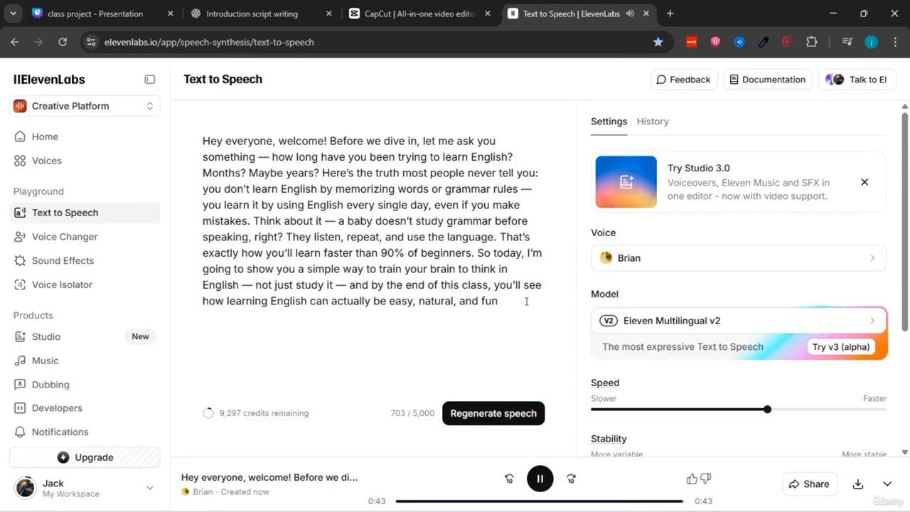
click(496, 313)
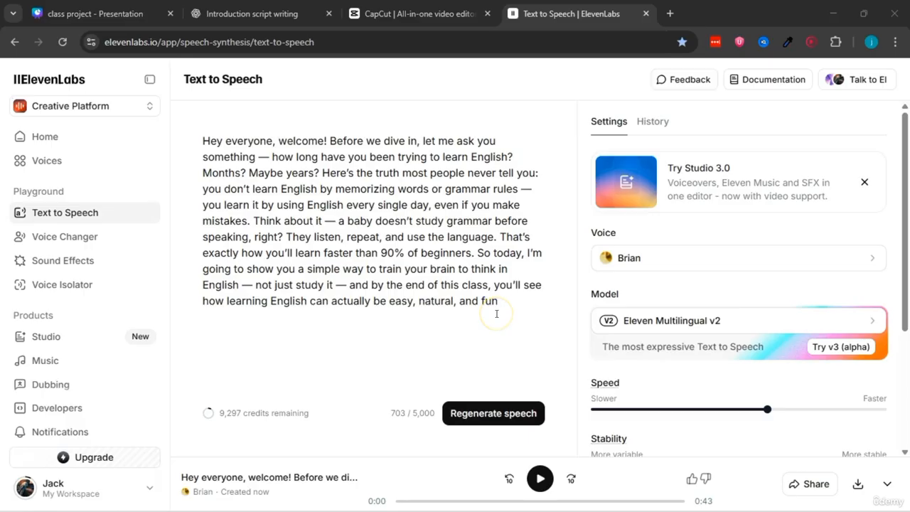
click(204, 146)
drag(209, 143, 506, 320)
click(506, 323)
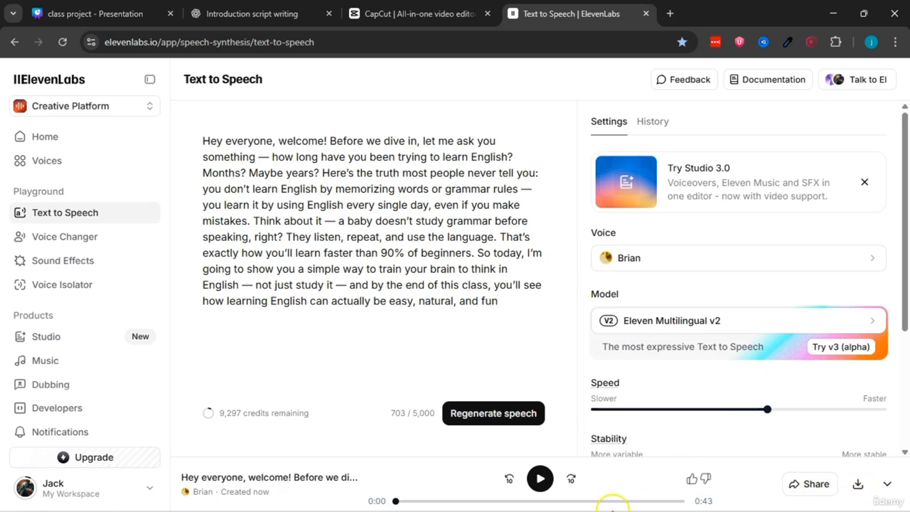
Step: Download the generated voiceover and import the ElevenLabs audio file from Downloads into the CapCut project
click(859, 485)
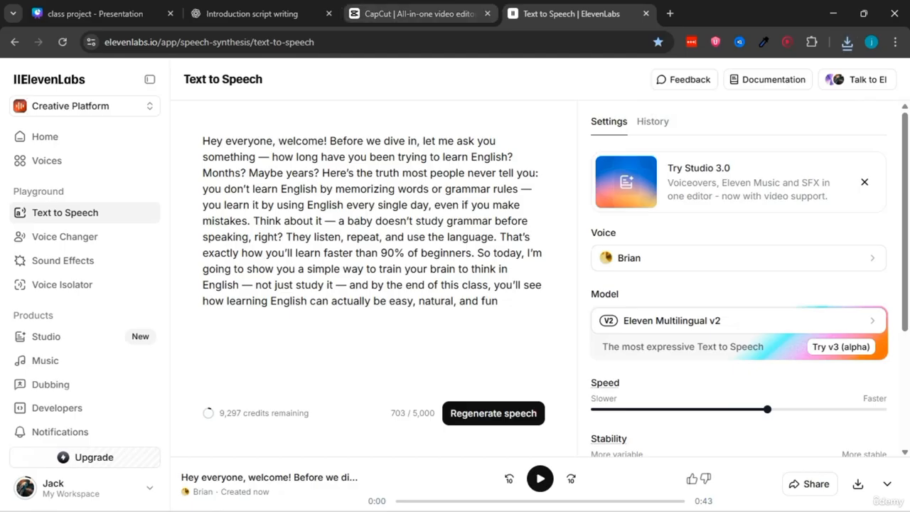
click(420, 14)
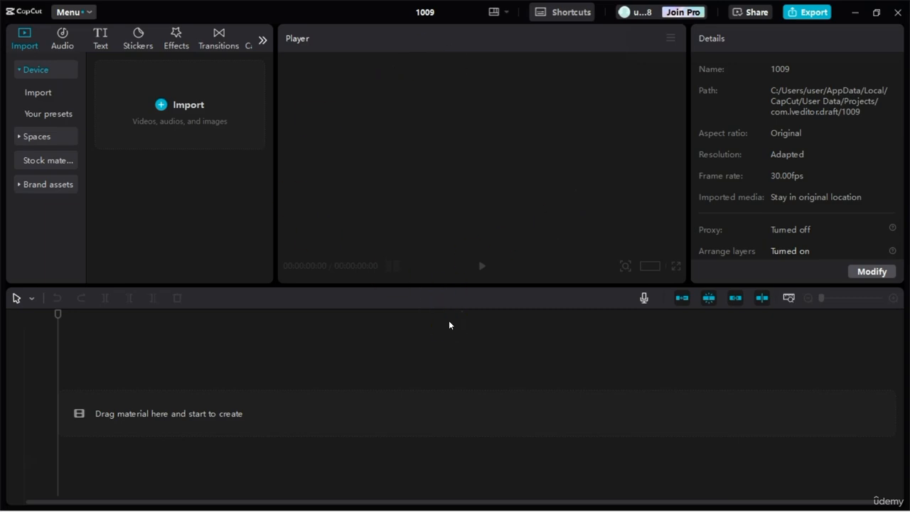
click(151, 124)
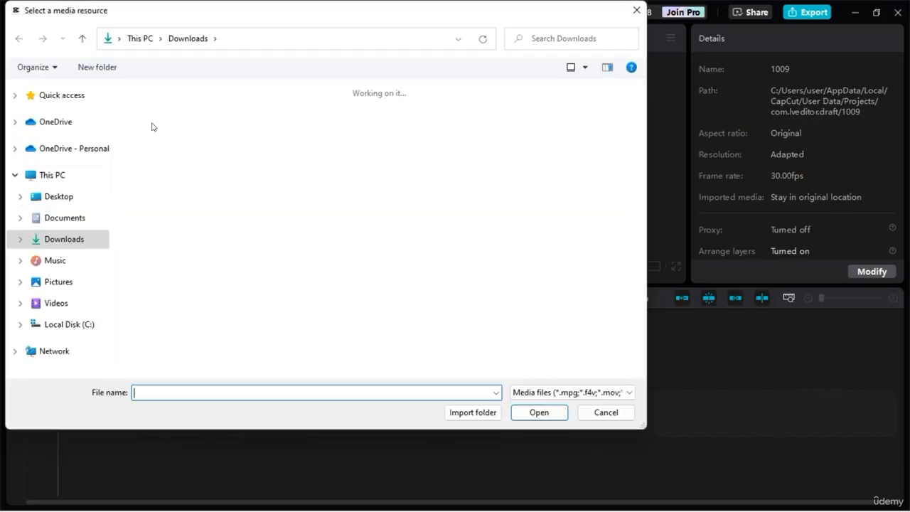
click(156, 142)
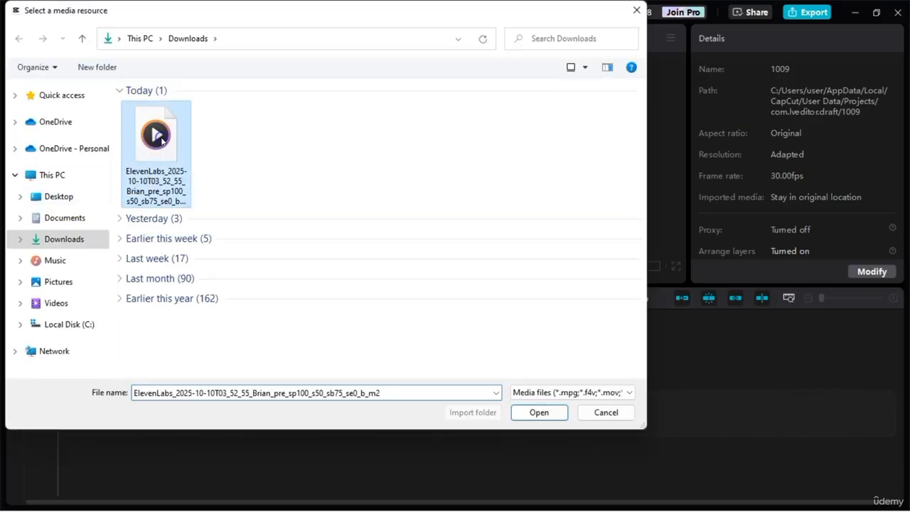
click(536, 413)
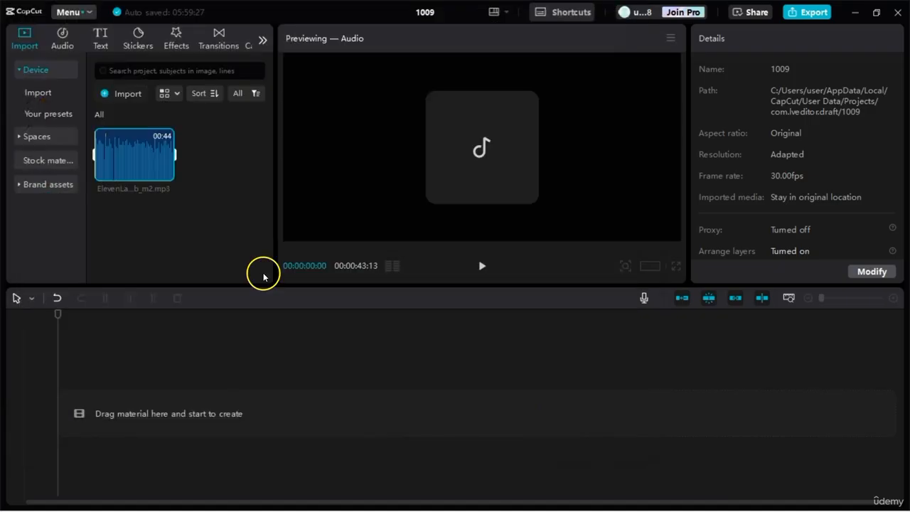
Step: Add the imported voiceover to the start of the timeline and play a few seconds of it
drag(137, 163, 128, 327)
drag(100, 395, 94, 414)
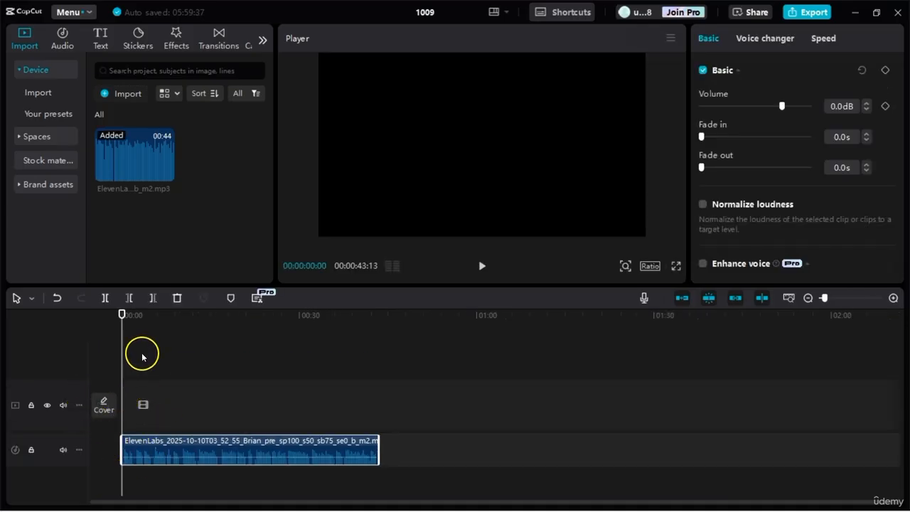
click(484, 266)
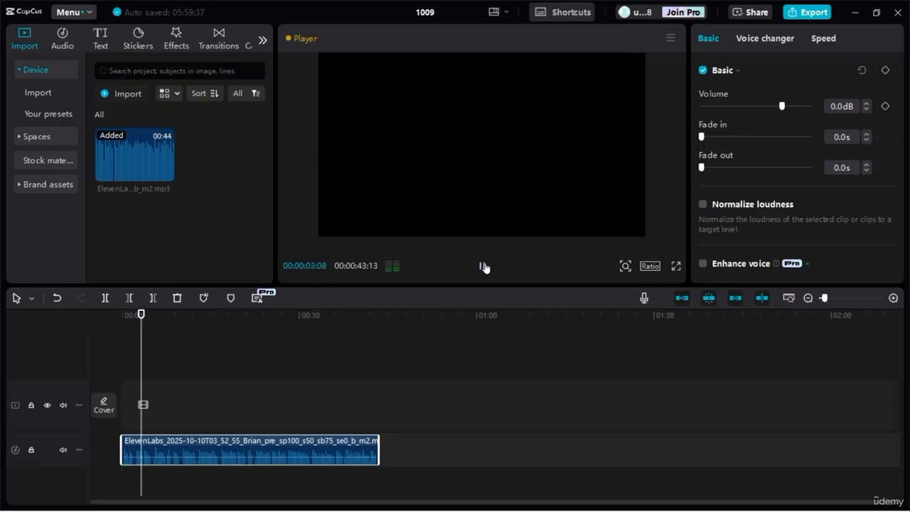
click(484, 266)
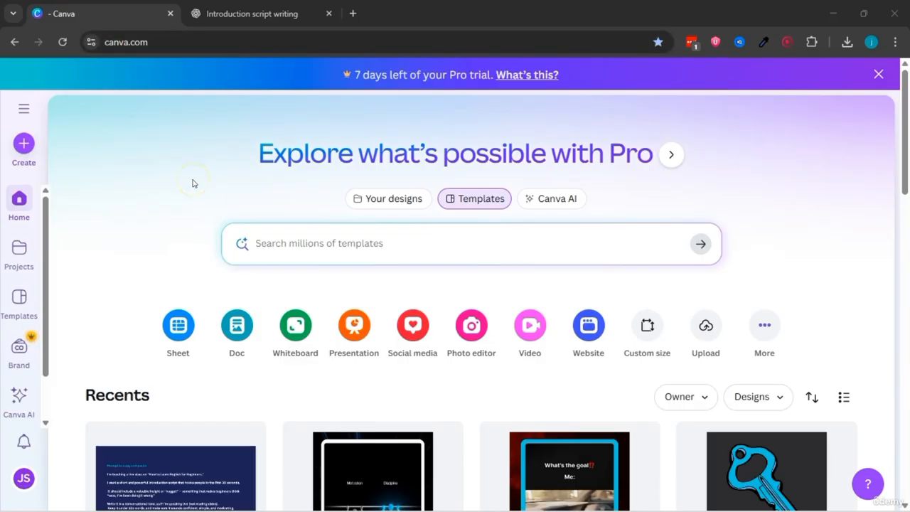
Step: Create a blank Presentation (16:9) design in Canva and select its page
click(24, 143)
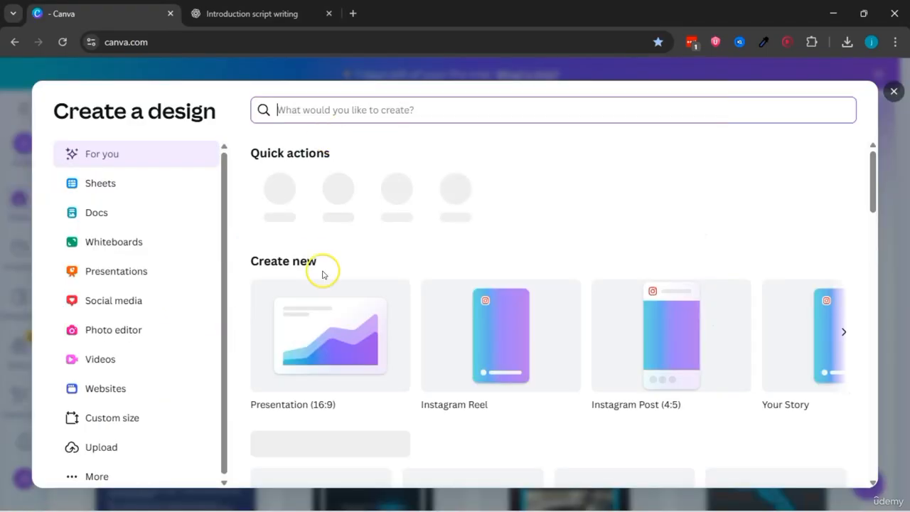
click(328, 348)
click(332, 209)
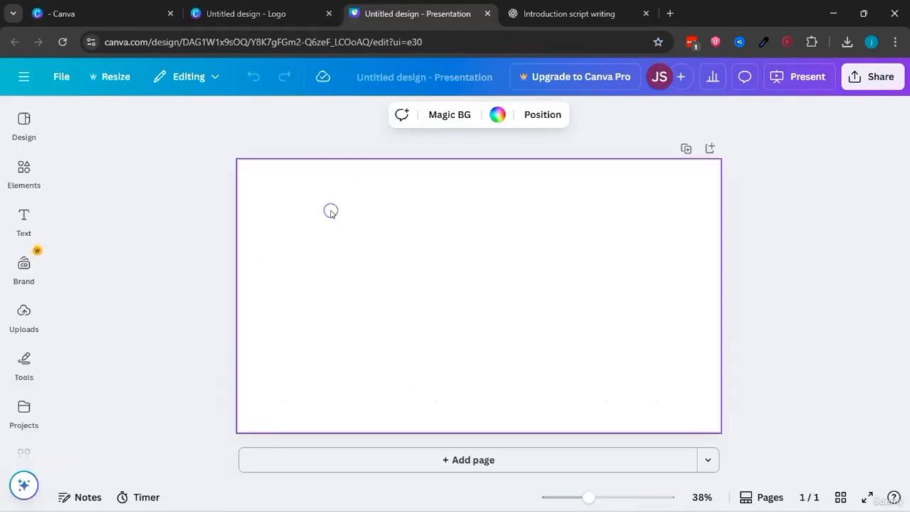
Step: Set the blank page's background to the solid default colour Sapphire (#5170ff)
click(20, 180)
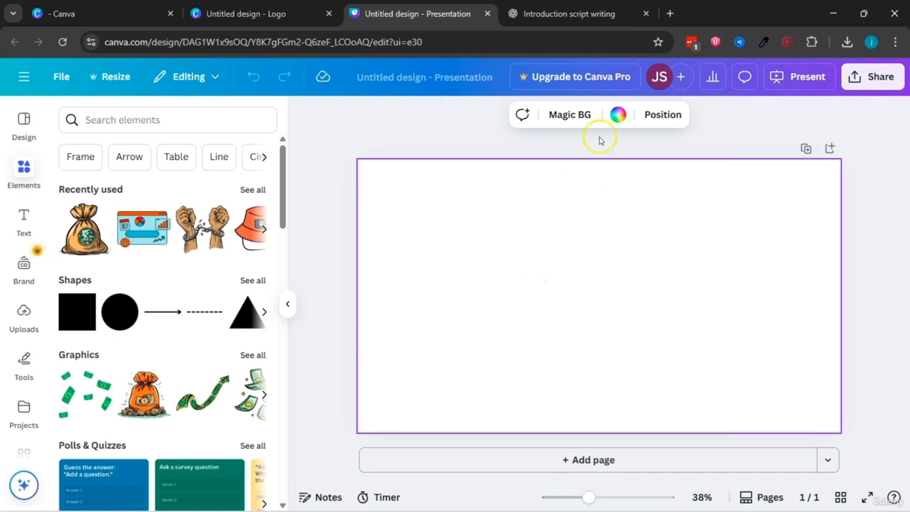
click(618, 115)
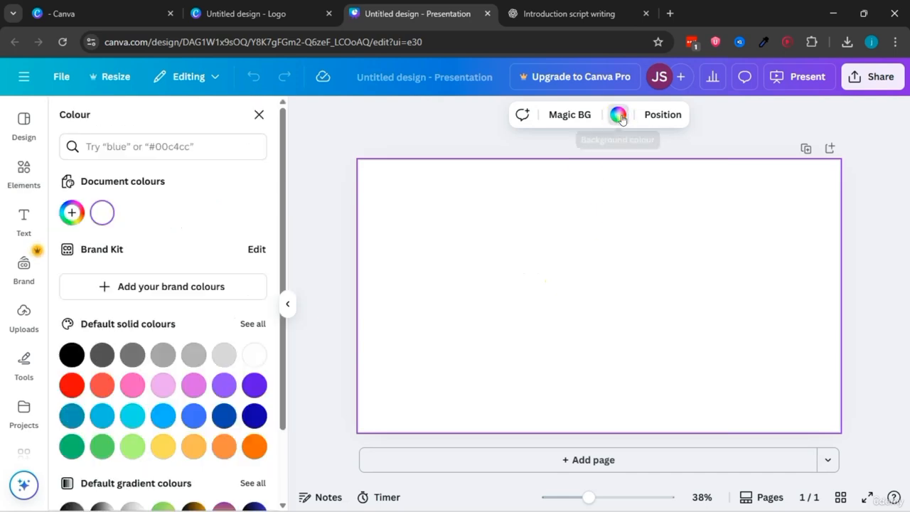
click(193, 416)
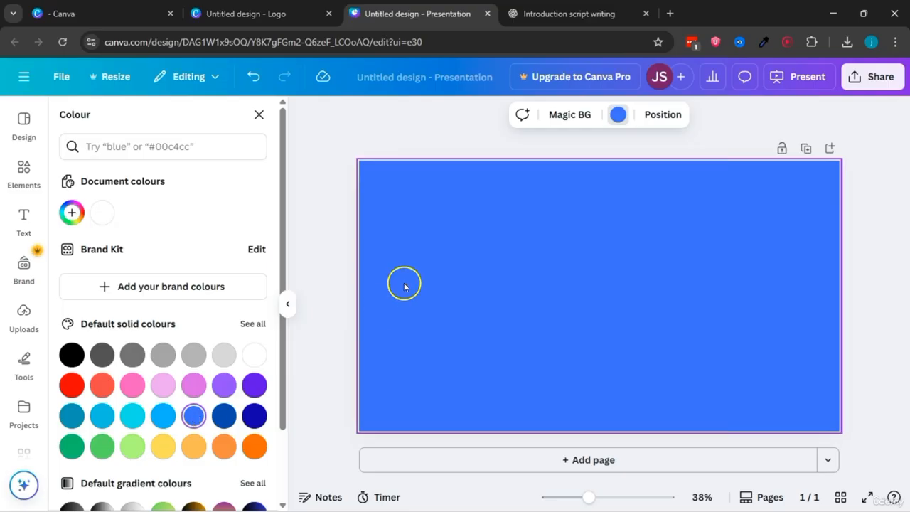
Step: Set the presentation page's background to the darker default solid blue beside the current swatch
click(346, 131)
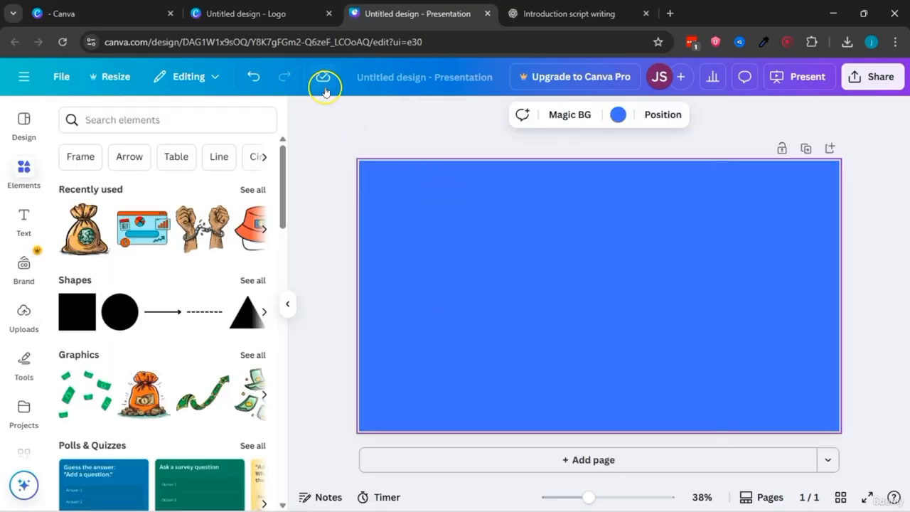
click(279, 14)
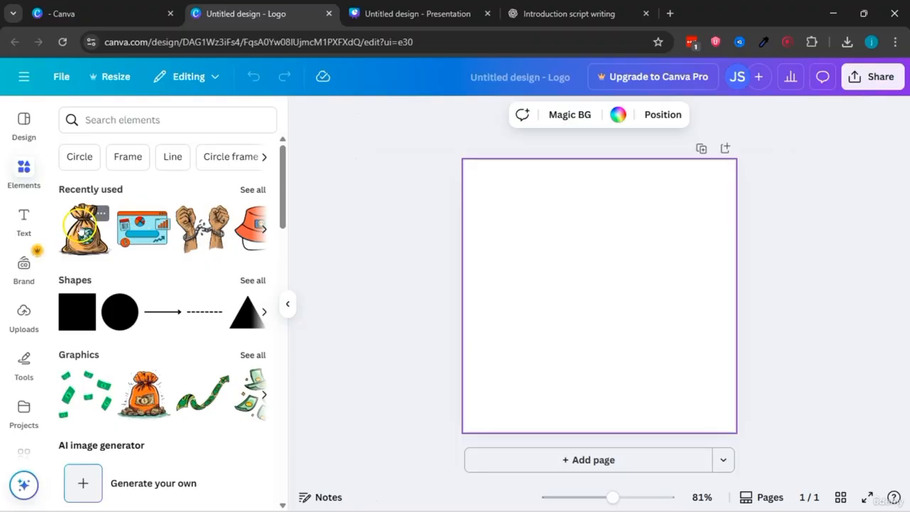
click(412, 13)
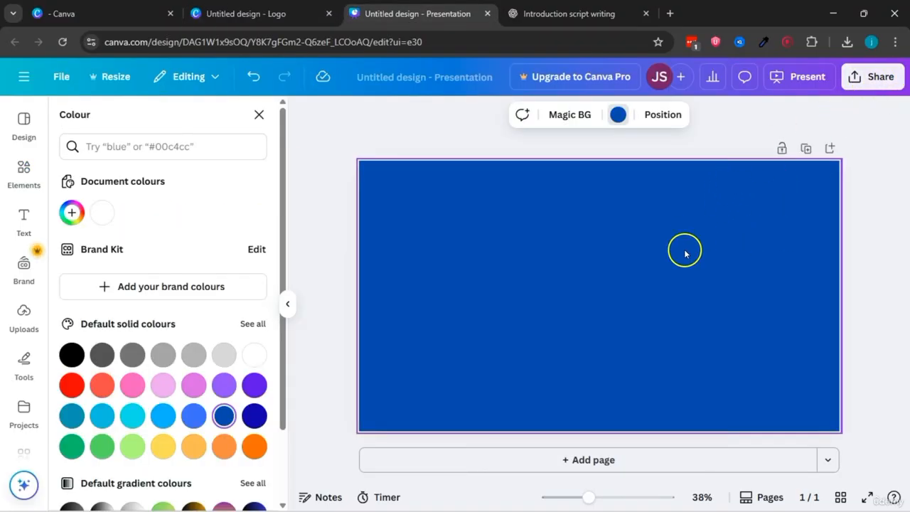
Step: Download the dark blue presentation page as a PNG at size 1 (1,920 × 1,080 px)
click(860, 80)
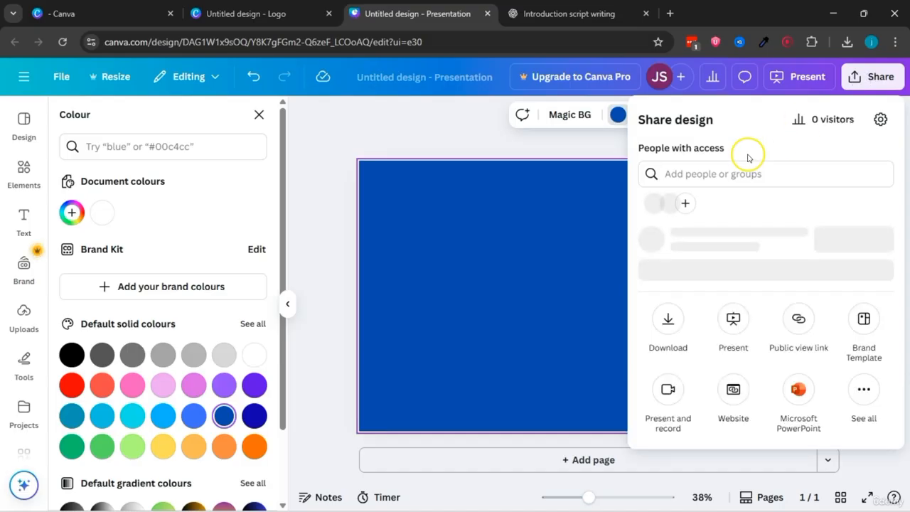
click(668, 355)
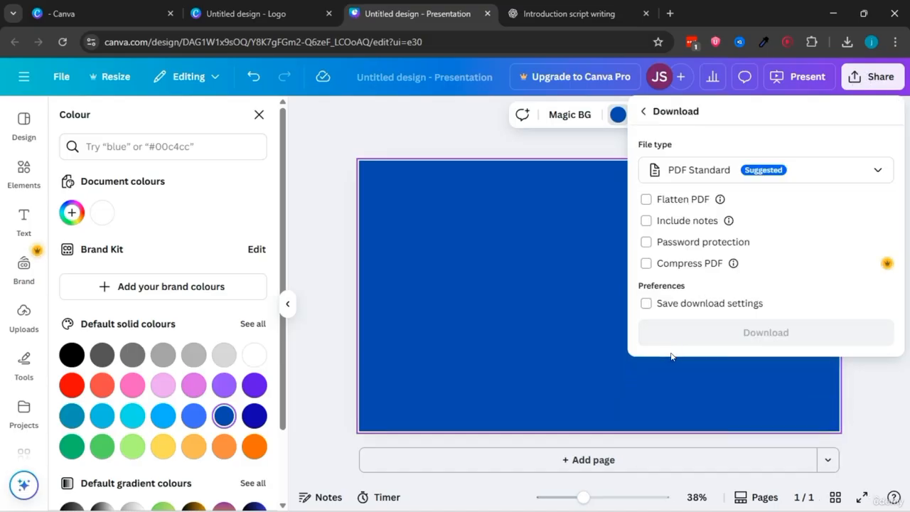
click(801, 175)
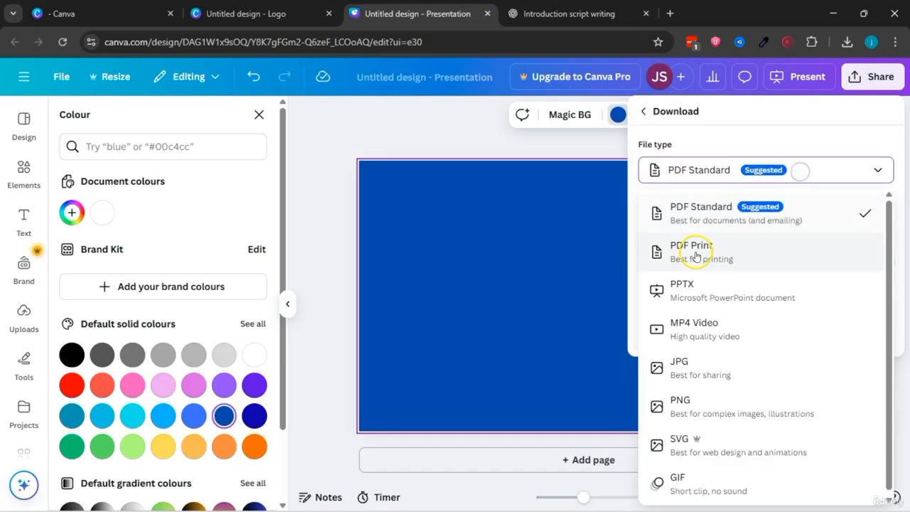
click(688, 410)
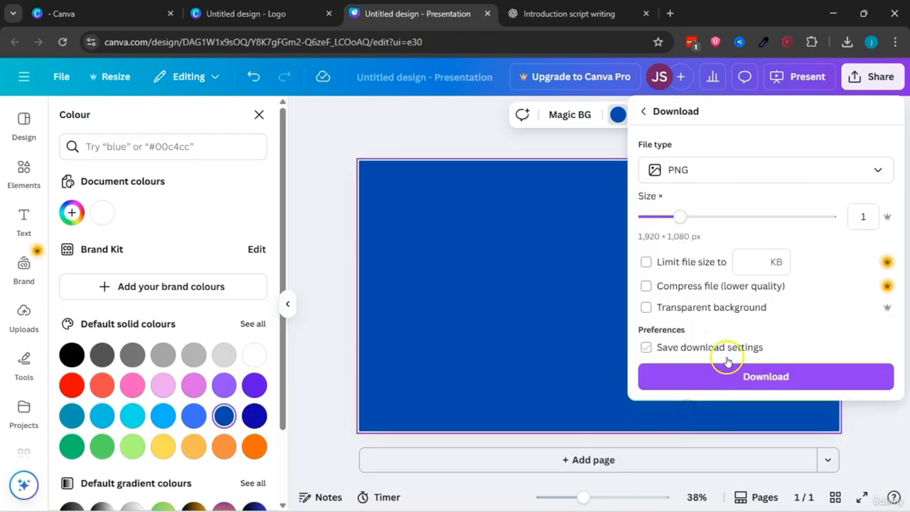
click(709, 375)
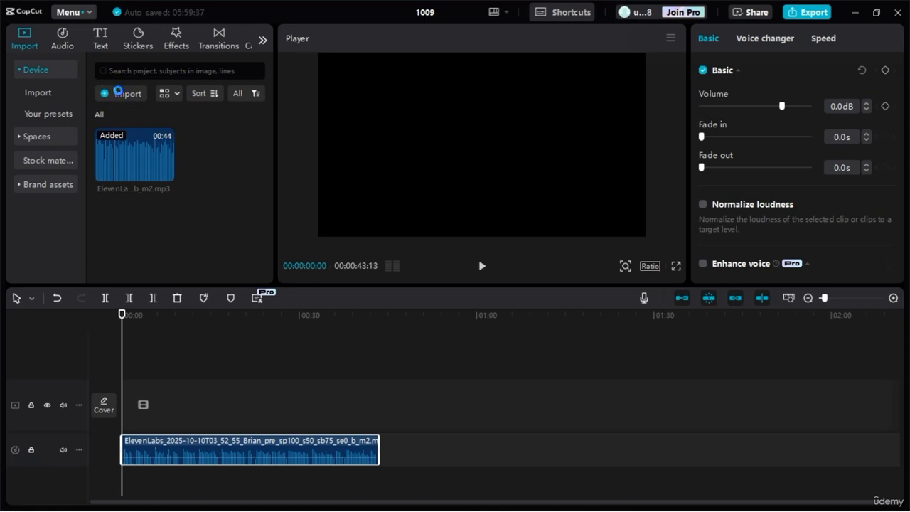
Step: In CapCut, import the Untitled design (2) image from Downloads and place it at the start of the timeline above the voiceover
click(119, 95)
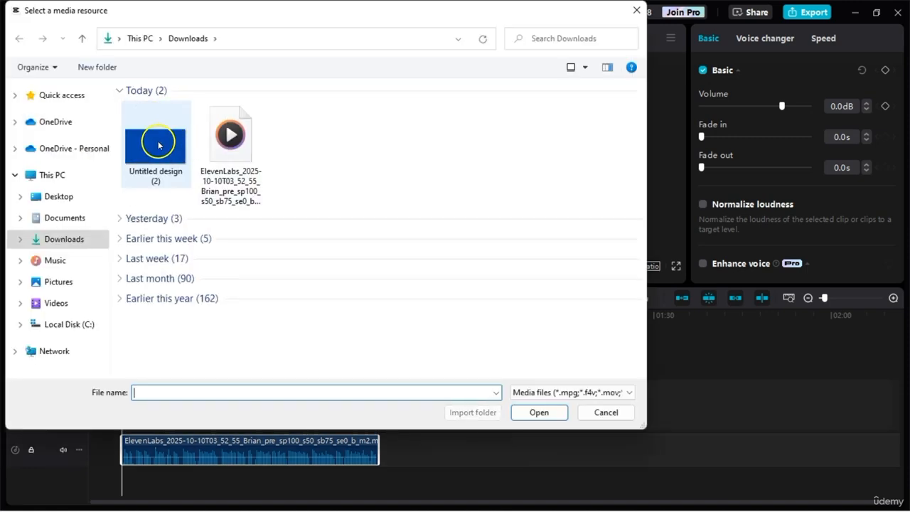
click(158, 145)
click(539, 411)
click(225, 156)
drag(225, 157, 138, 425)
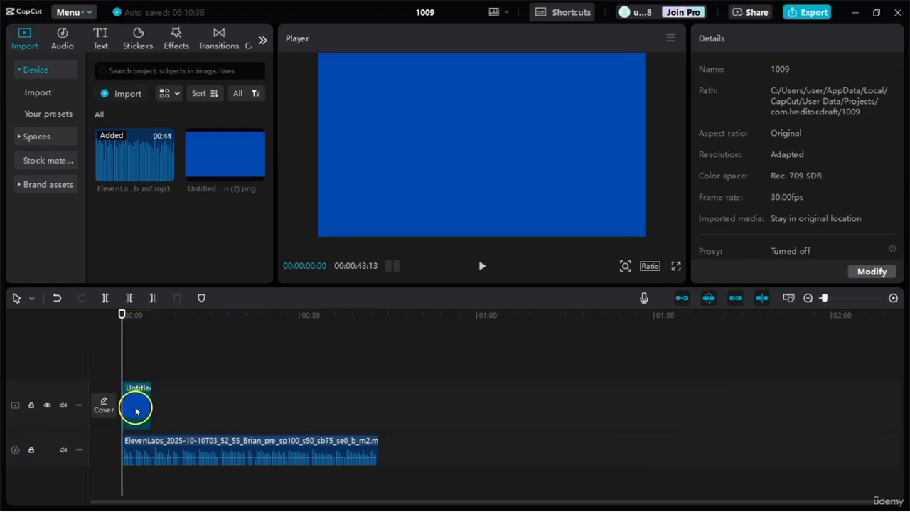
Step: Extend the blue background clip to 00:00:43:13 so it ends together with the voiceover
click(135, 417)
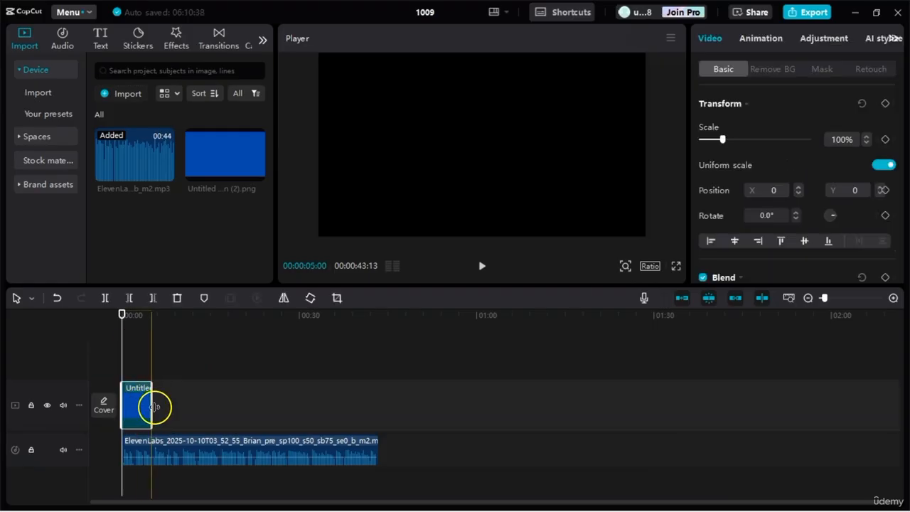
drag(152, 406, 376, 399)
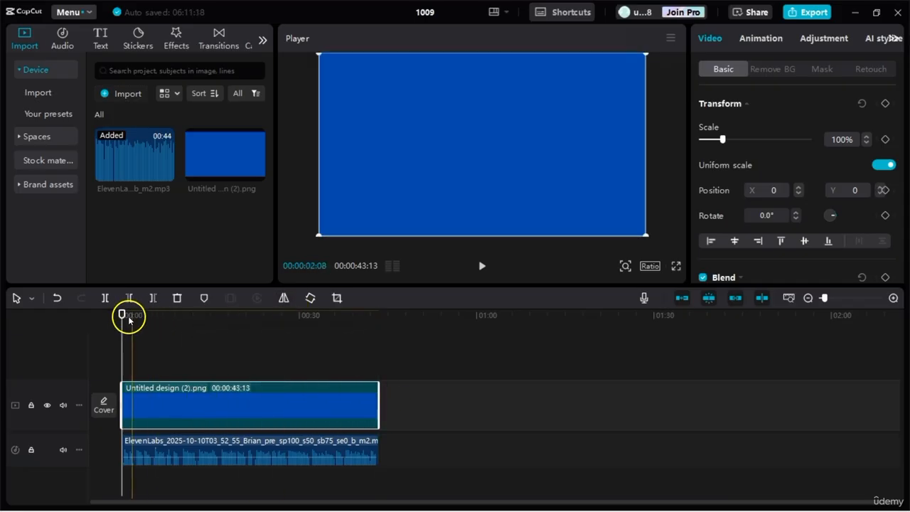
mouse_move(122, 315)
mouse_down()
mouse_move(199, 323)
mouse_move(121, 317)
mouse_up()
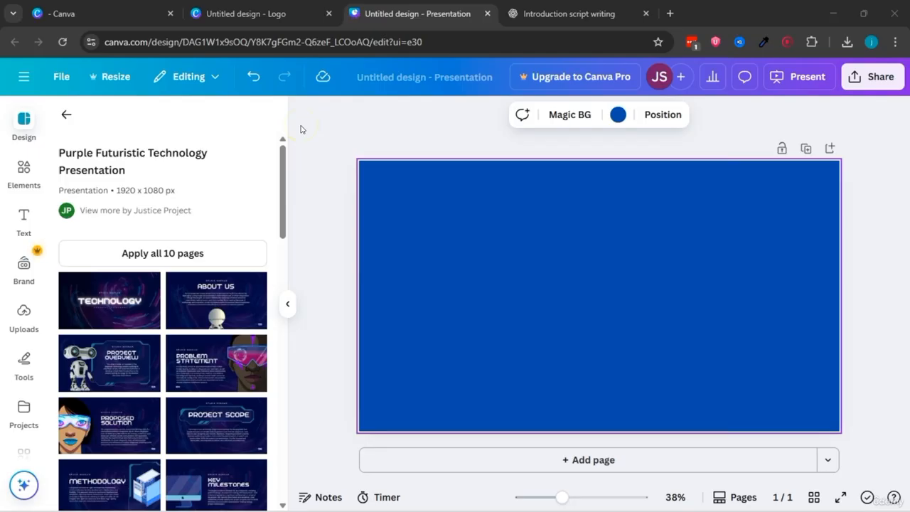
Step: Switch to the Canva logo design and set its blank page's background to the medium green default solid colour
click(64, 14)
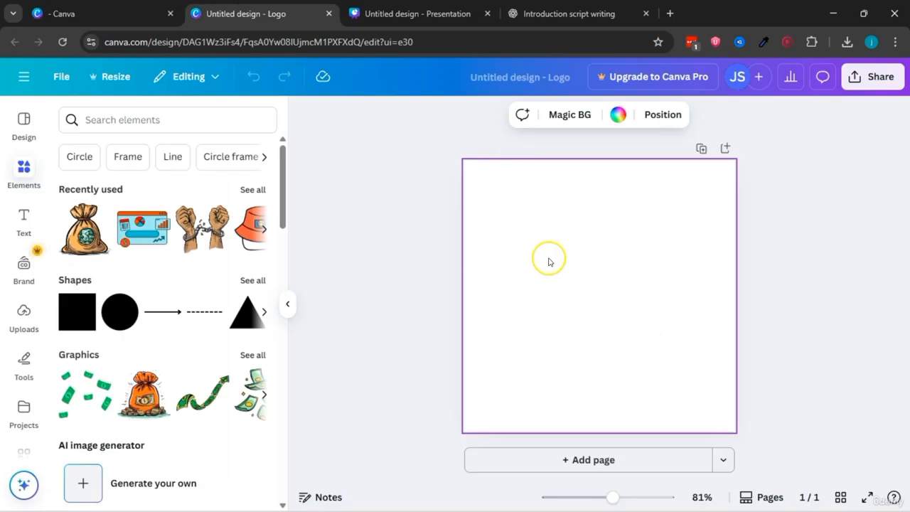
click(619, 114)
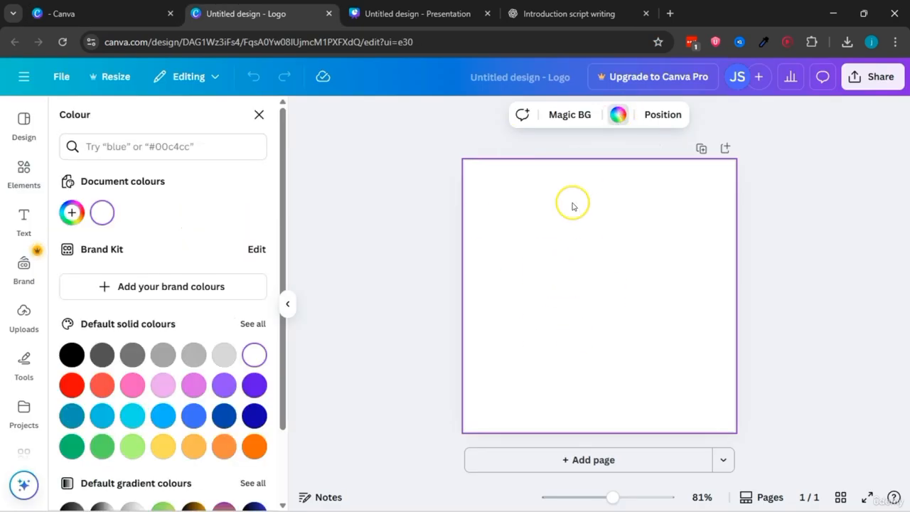
click(102, 446)
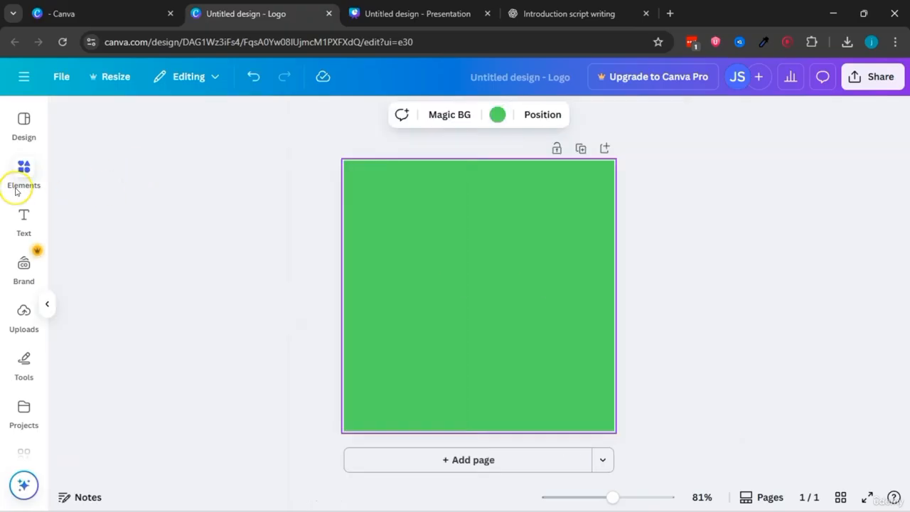
click(23, 180)
click(22, 180)
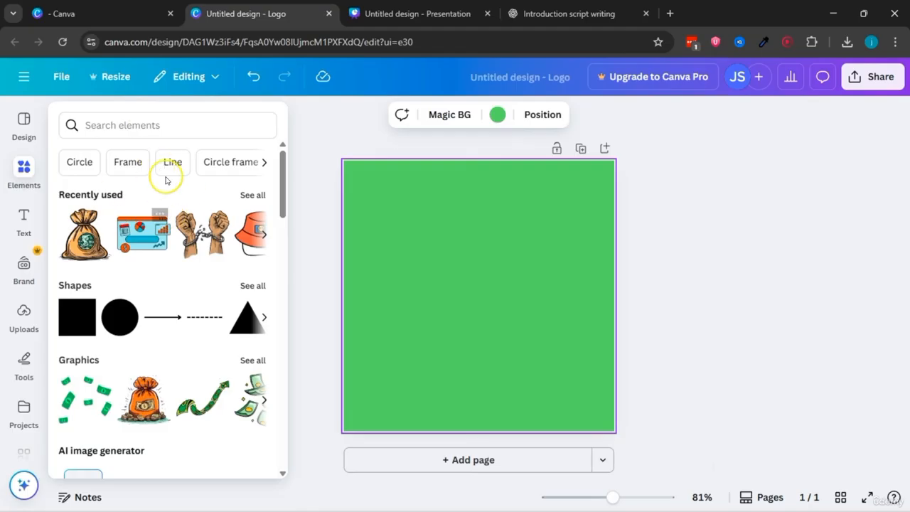
click(315, 151)
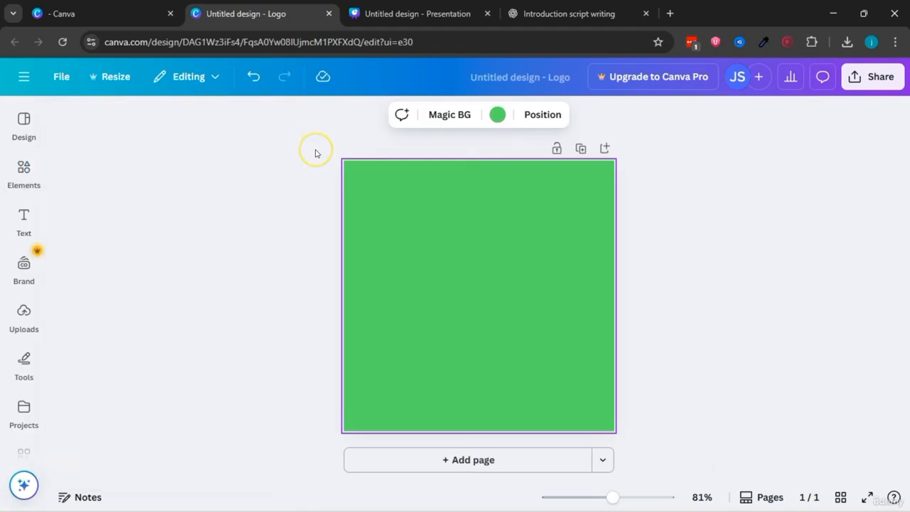
Step: Switch to the ChatGPT script conversation and ask "suggest keyword i can use to find elementss and graphics to overlay each scene"
click(569, 13)
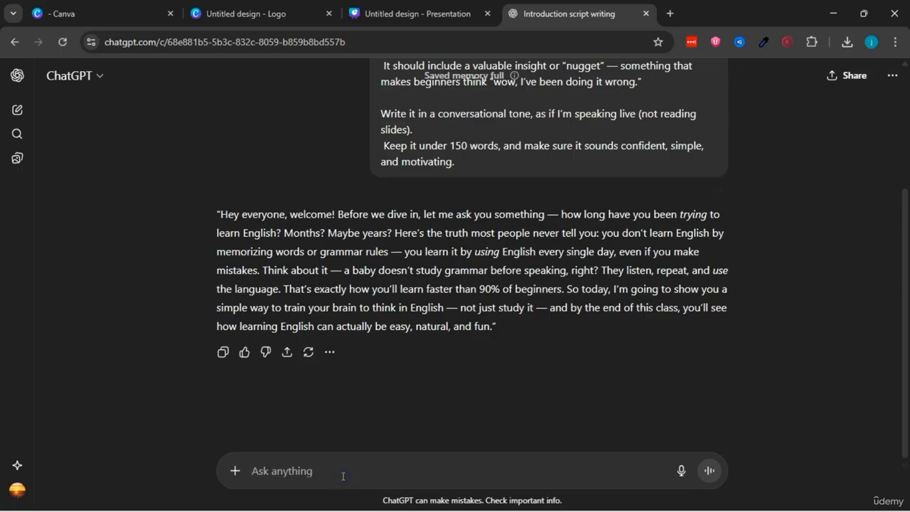
text(suggest keyword i can use to find elementss and graphics to overlay each sce)
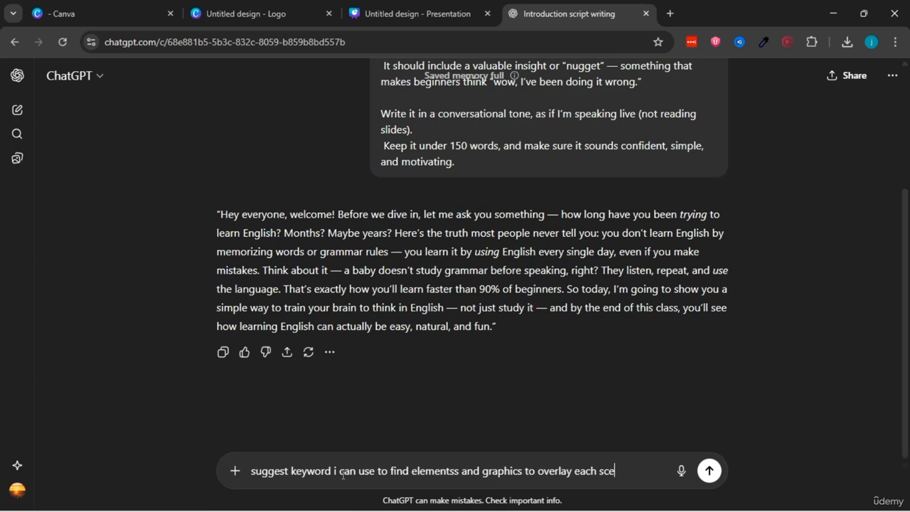
key(Return)
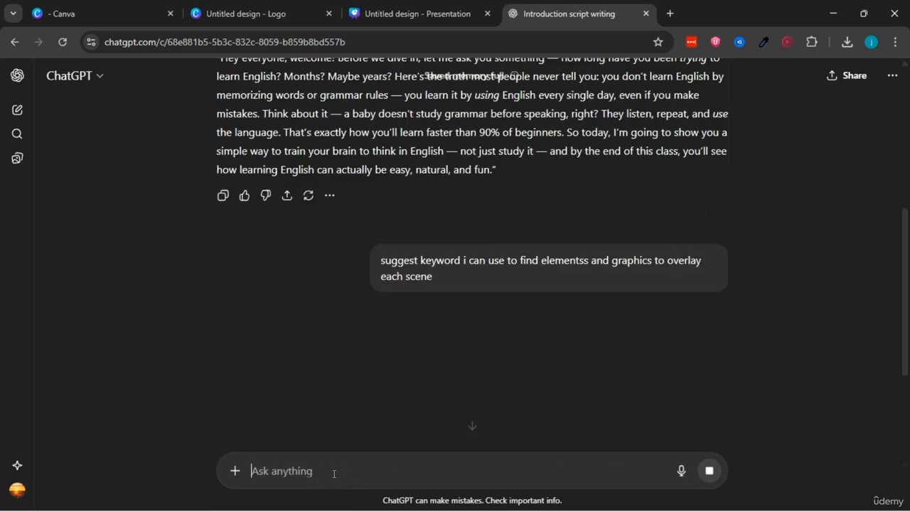
click(361, 204)
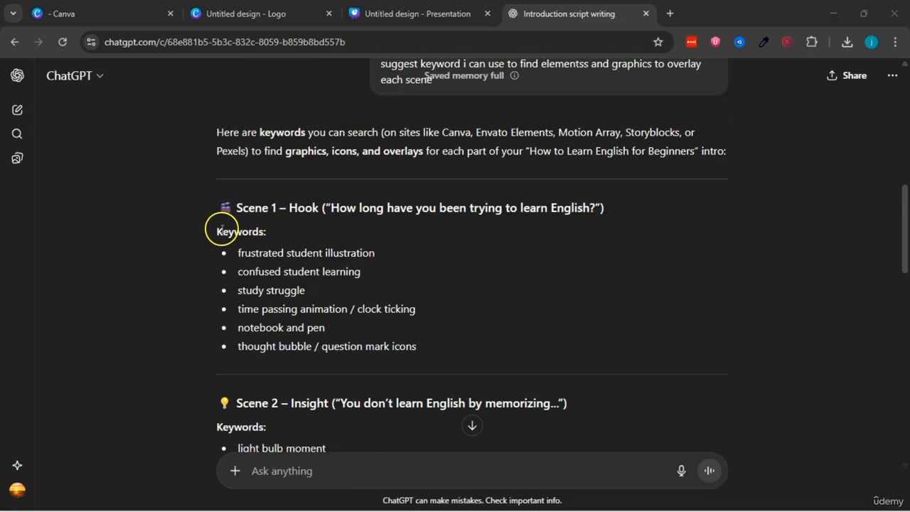
Step: Review the Scene 1 – Hook line and its suggested keywords, and copy the keyword "study struggle"
drag(240, 207, 268, 206)
click(267, 203)
drag(331, 207, 605, 208)
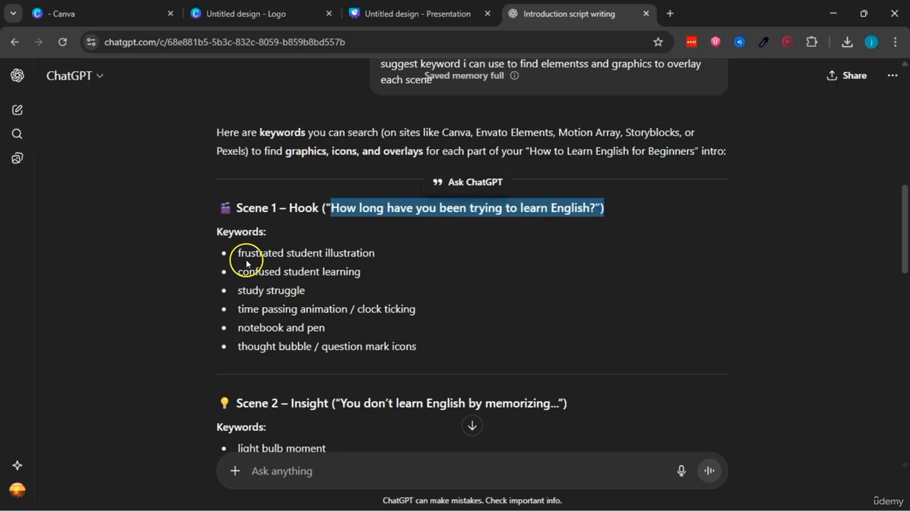
drag(239, 254, 340, 308)
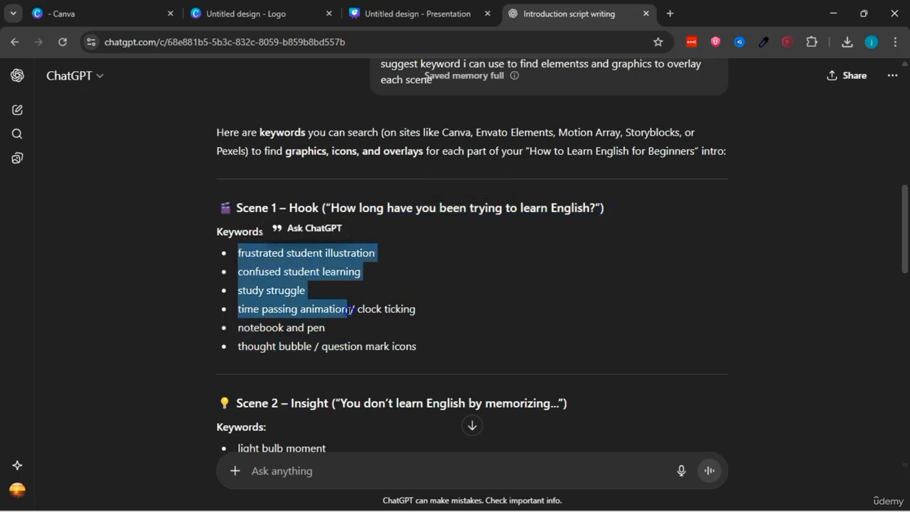
click(238, 255)
drag(239, 252, 315, 252)
triple_click(291, 287)
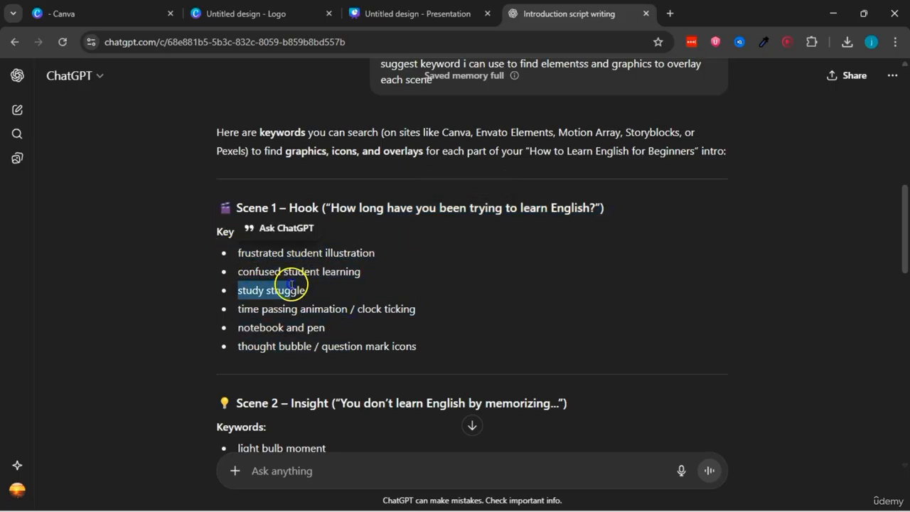
right_click(306, 293)
click(327, 307)
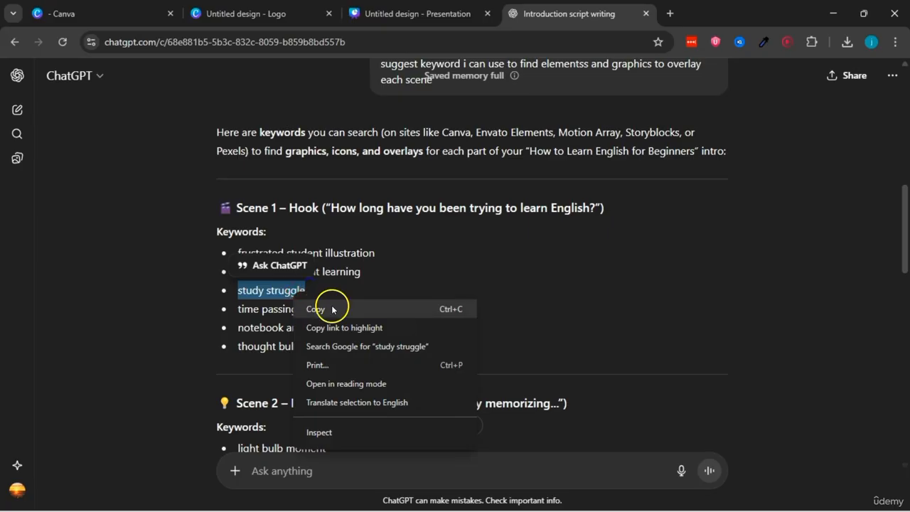
Step: Search the Canva logo design's elements for the copied keyword "study struggle" and show only graphics
click(256, 14)
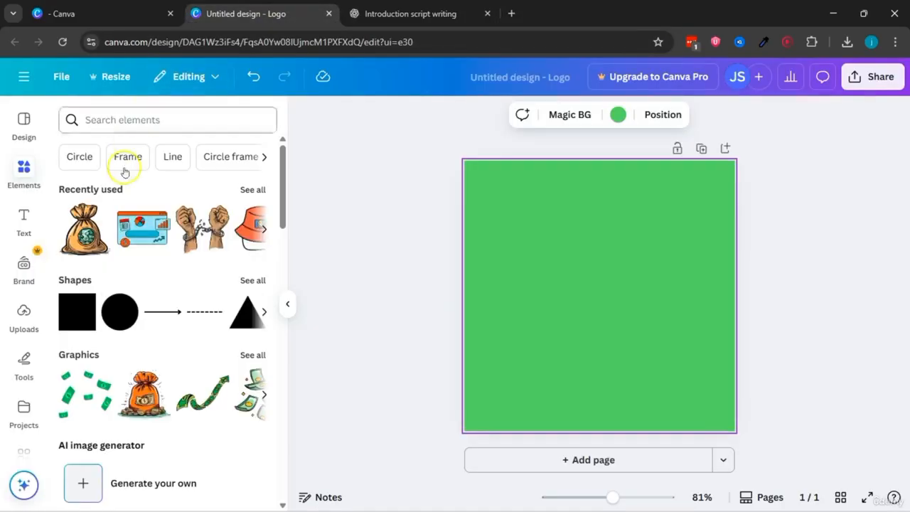
click(75, 121)
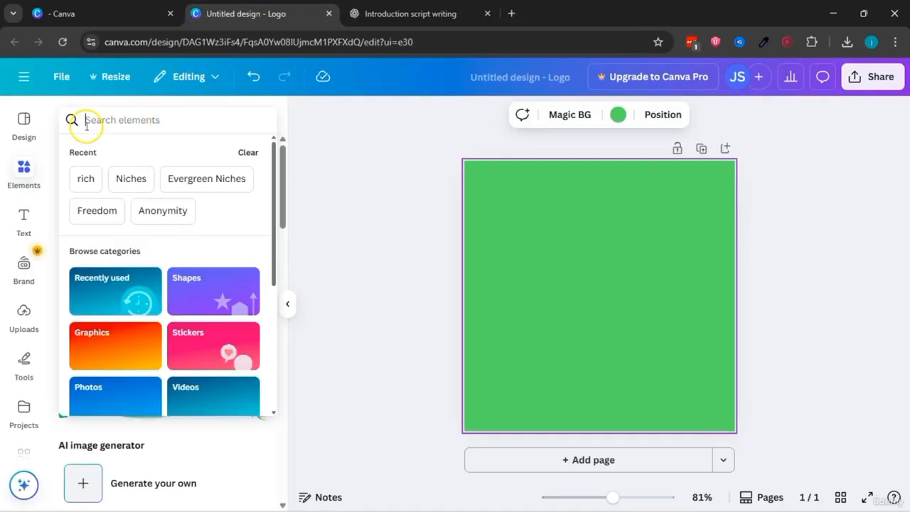
right_click(113, 120)
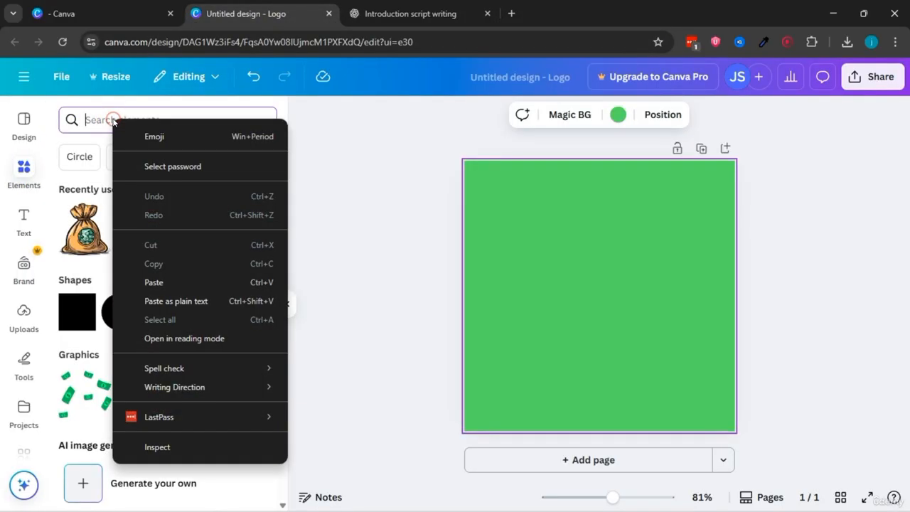
click(164, 282)
key(Return)
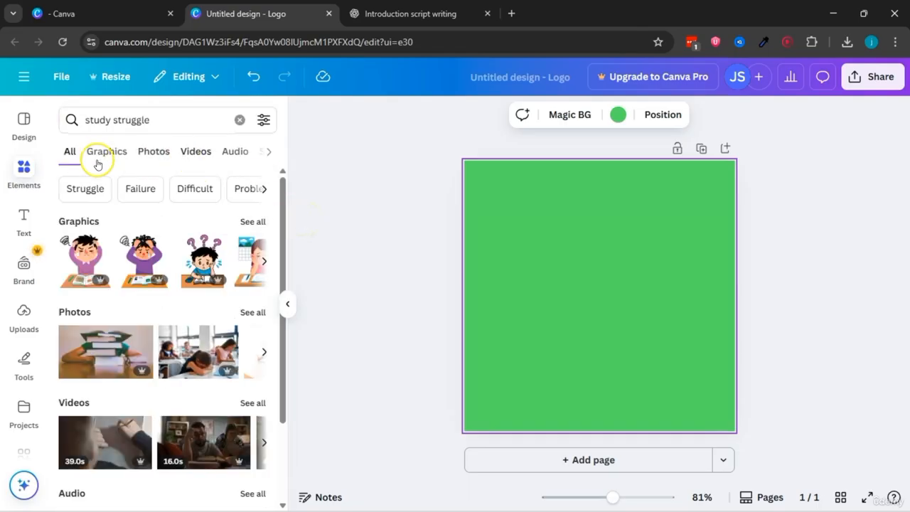
click(98, 159)
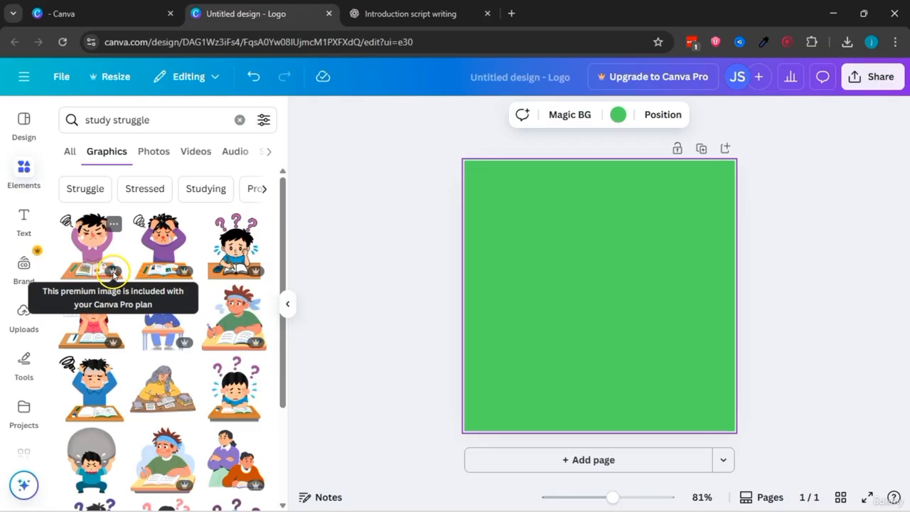
Step: Try the stressed student in blue on the green page, and replace it with the worried student under purple question marks
scroll(164, 285, down, 3)
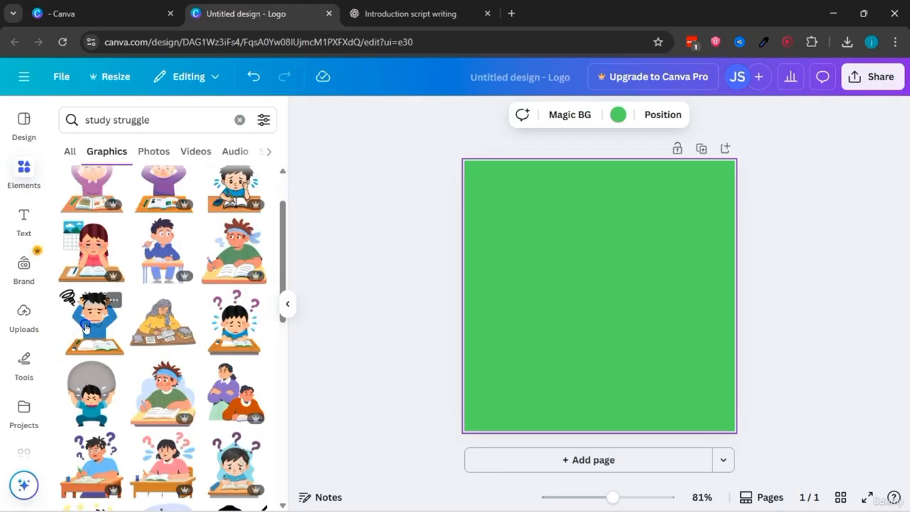
drag(86, 327, 407, 318)
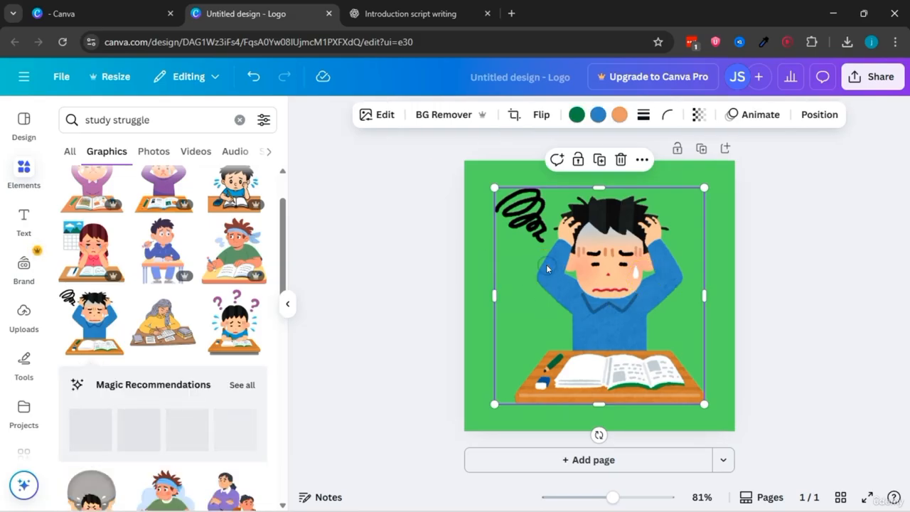
key(Delete)
click(247, 332)
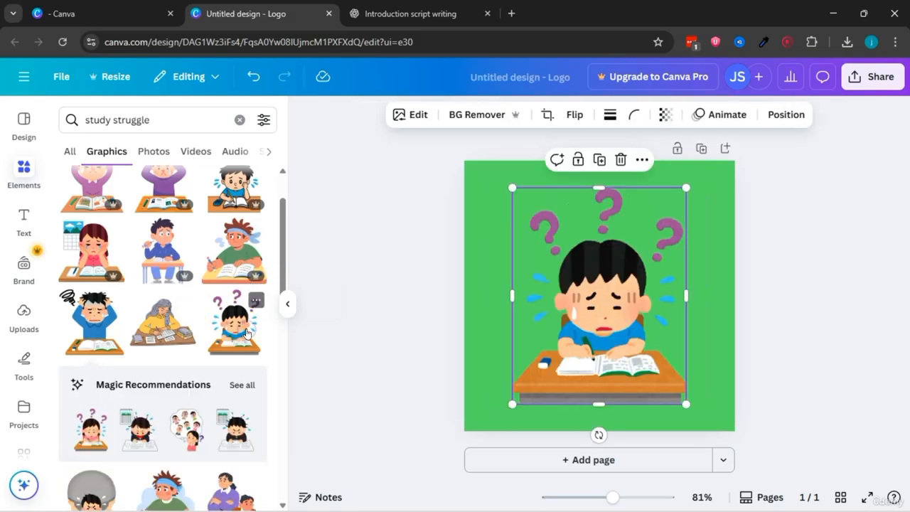
scroll(256, 298, down, 3)
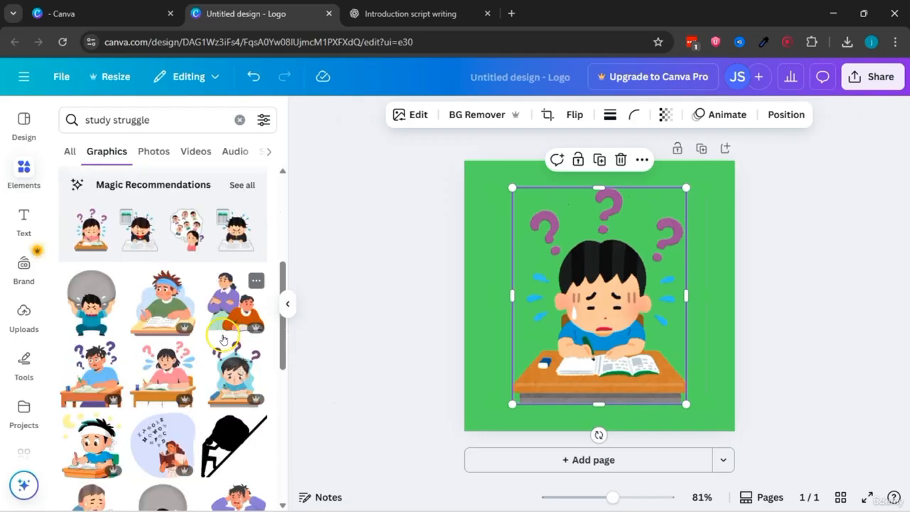
Step: Browse more "study struggle" graphics and put the stressed student in blue back on the green page in place of the worried student
scroll(102, 306, down, 3)
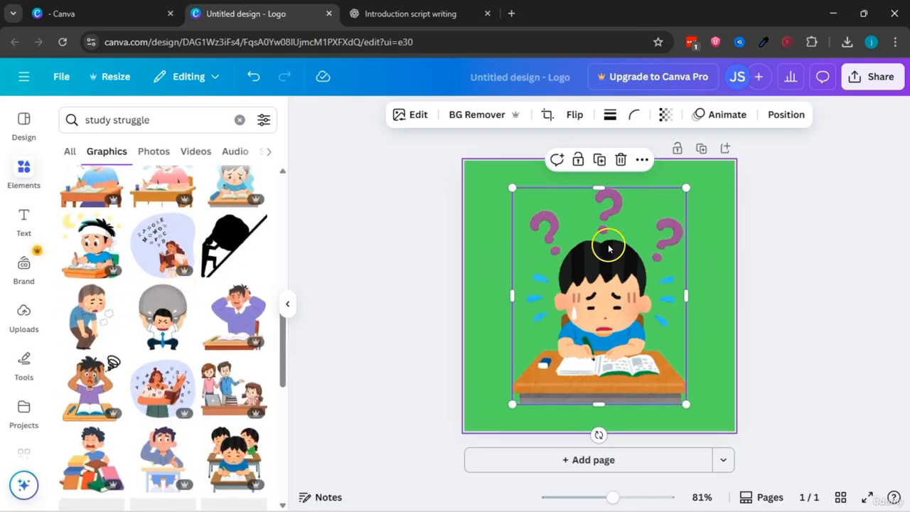
scroll(141, 329, down, 2)
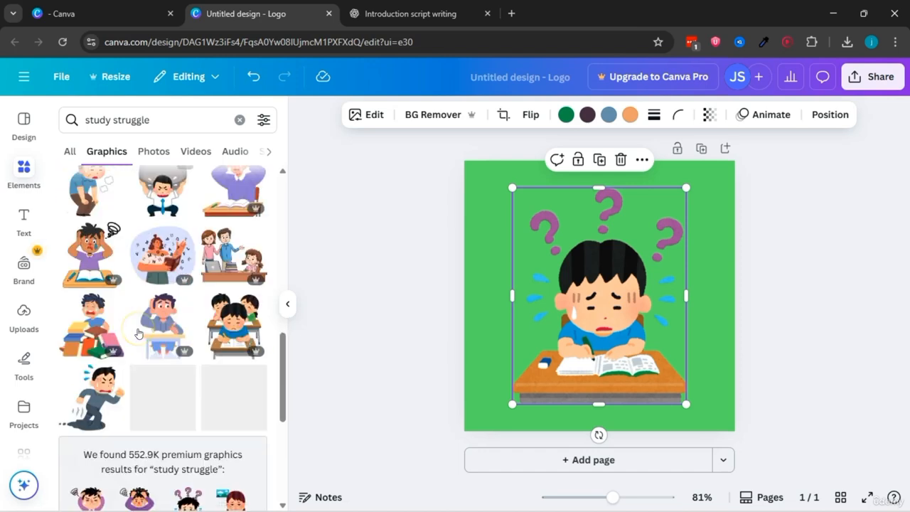
scroll(152, 259, down, 5)
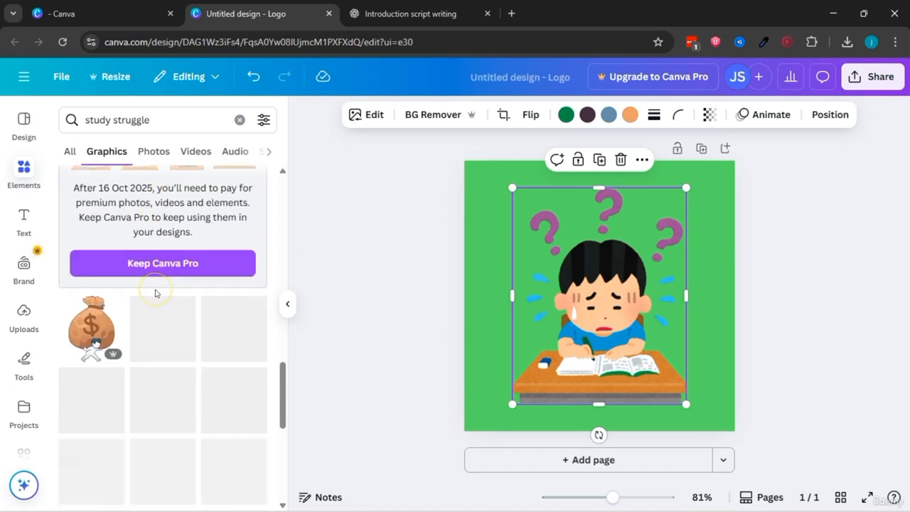
scroll(177, 328, down, 2)
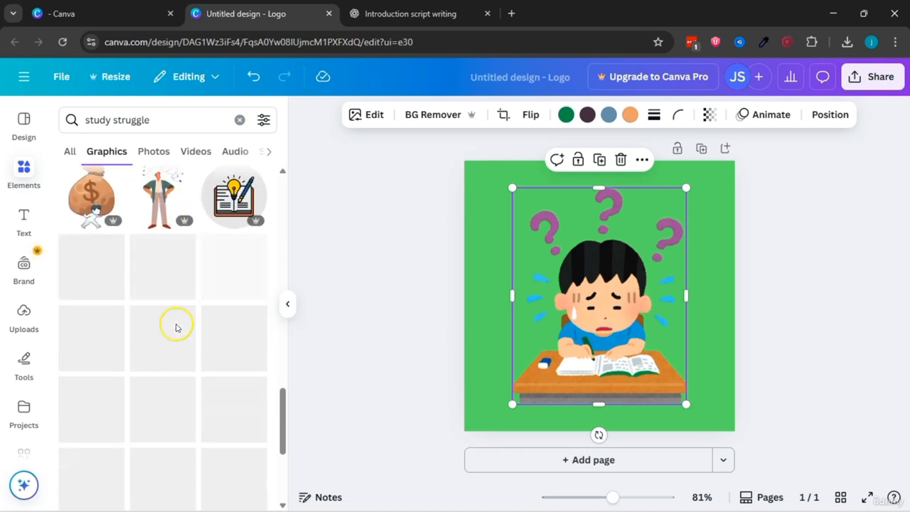
scroll(177, 327, up, 2)
mouse_move(603, 307)
mouse_down()
mouse_move(602, 296)
mouse_move(605, 304)
mouse_up()
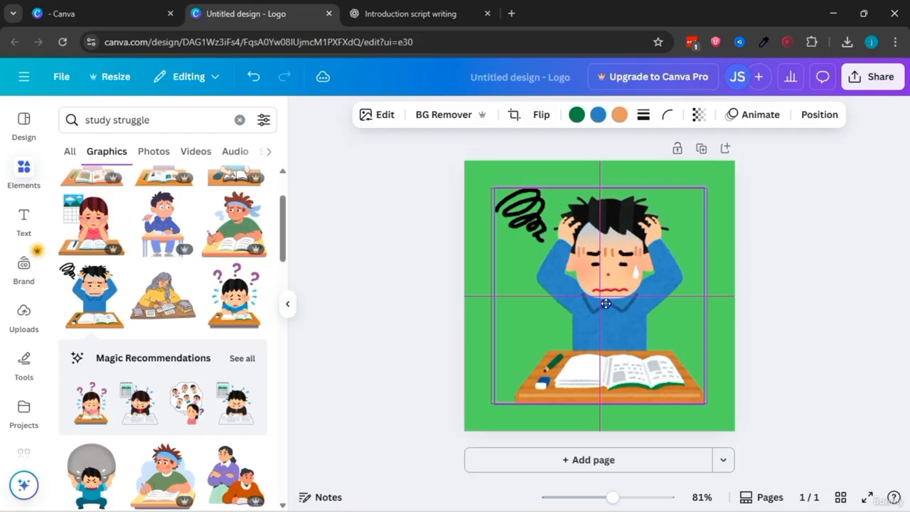
click(769, 291)
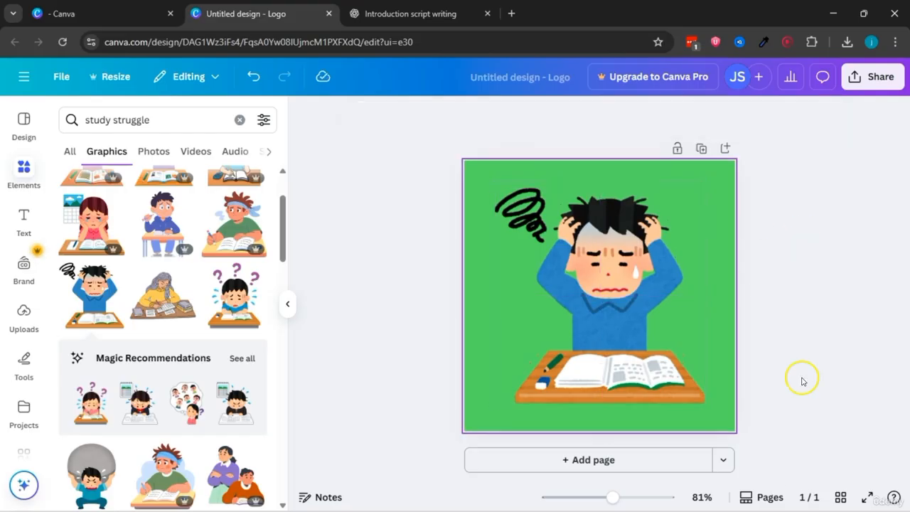
Step: Enlarge the stressed student graphic until it nearly fills the green page, and centre it
click(666, 385)
drag(715, 414, 729, 424)
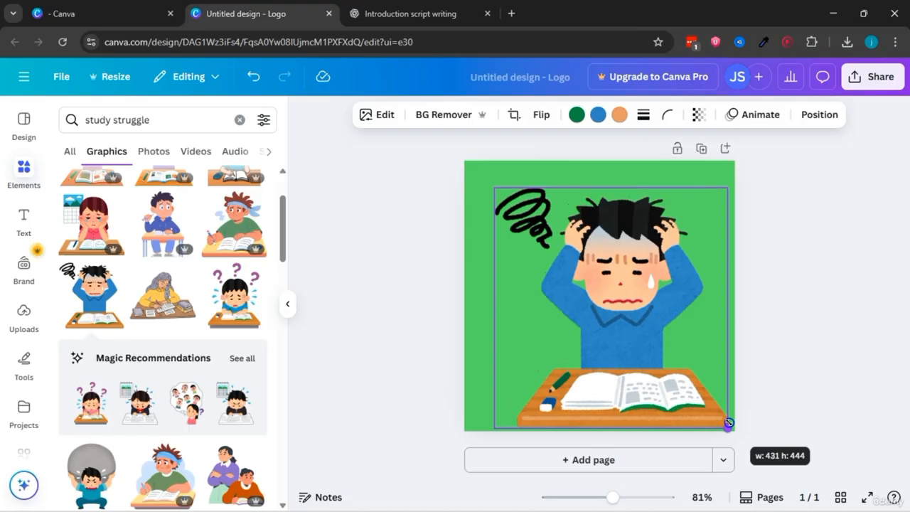
drag(494, 189, 477, 167)
drag(579, 193, 583, 188)
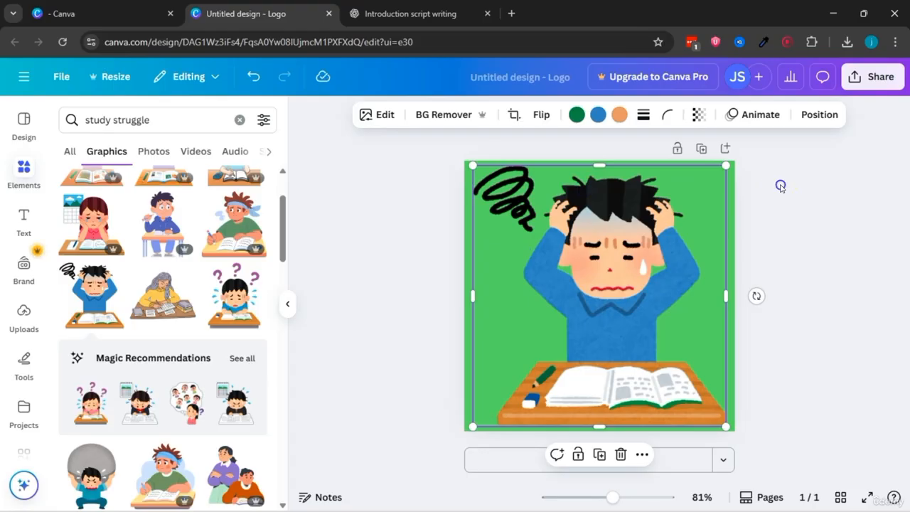
click(780, 186)
Step: Download the green-page design as a PNG at 500 × 500 px
click(870, 78)
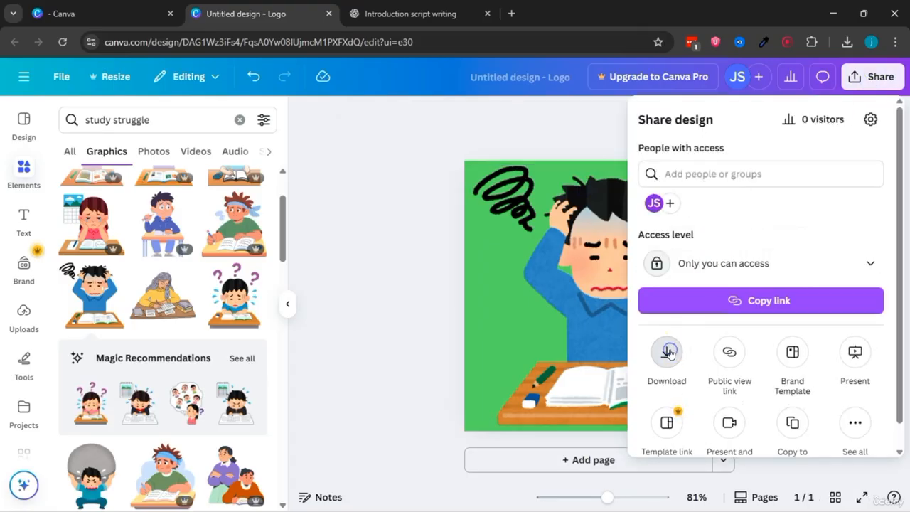
click(669, 354)
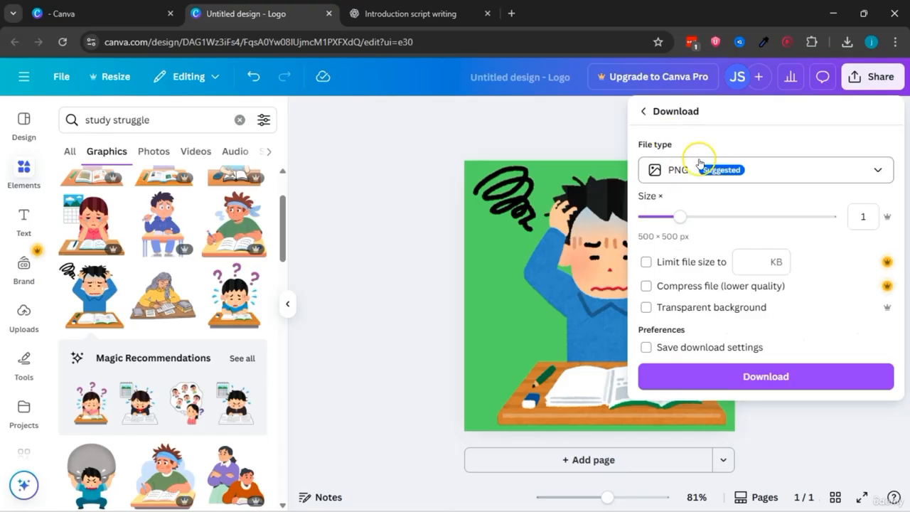
click(709, 379)
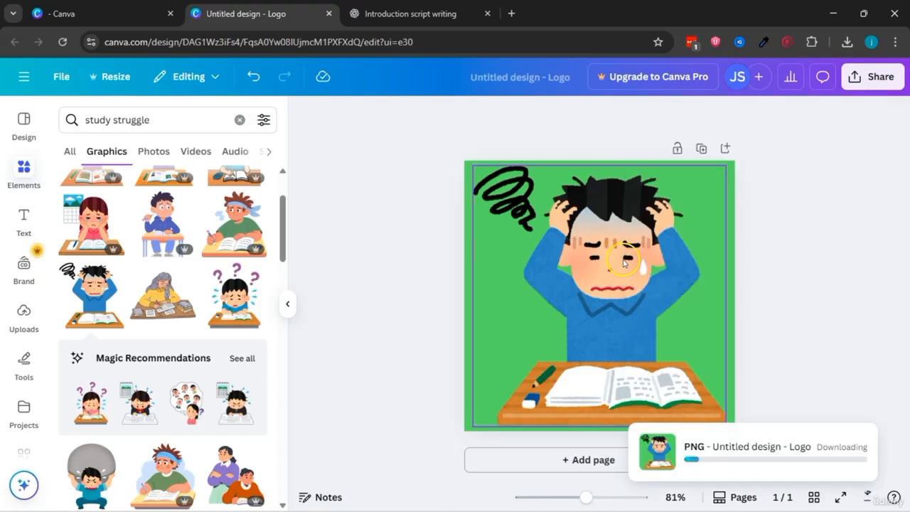
Step: Switch to CapCut, import Untitled design (3) from Downloads and place it above the blue background at the start of the timeline
click(417, 186)
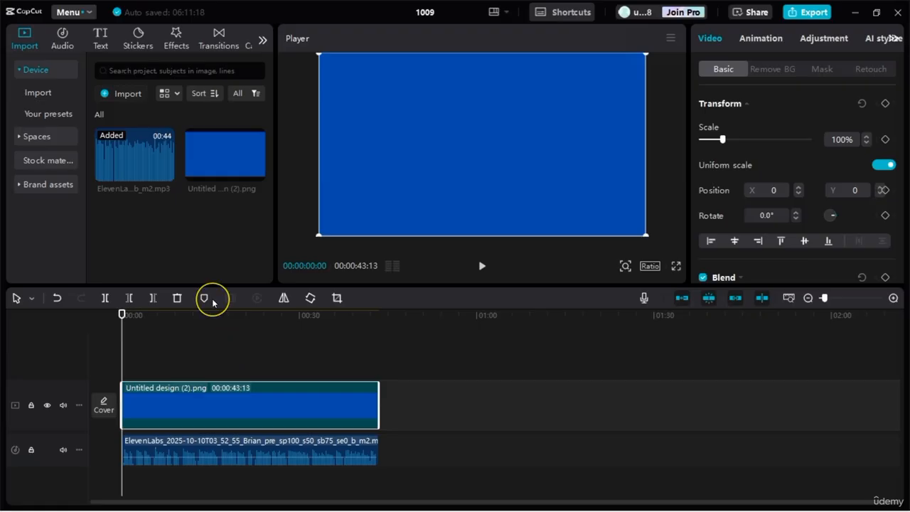
click(129, 100)
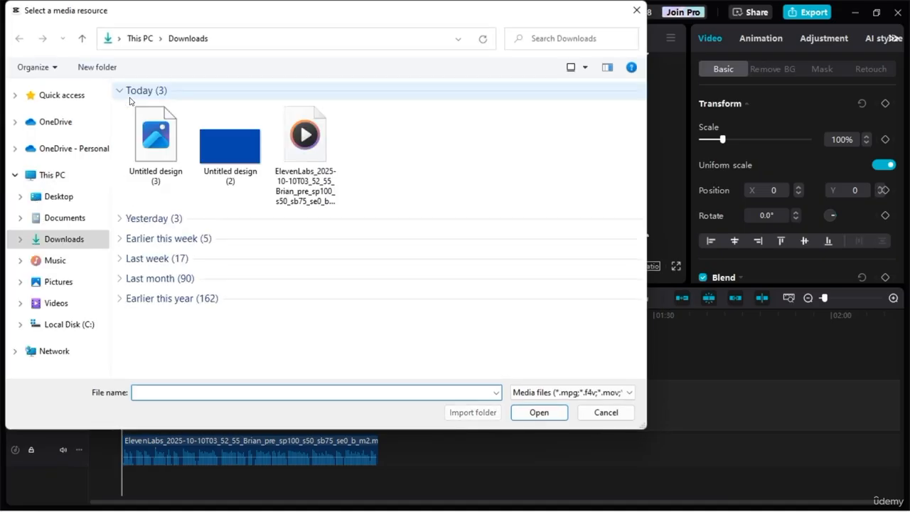
click(158, 138)
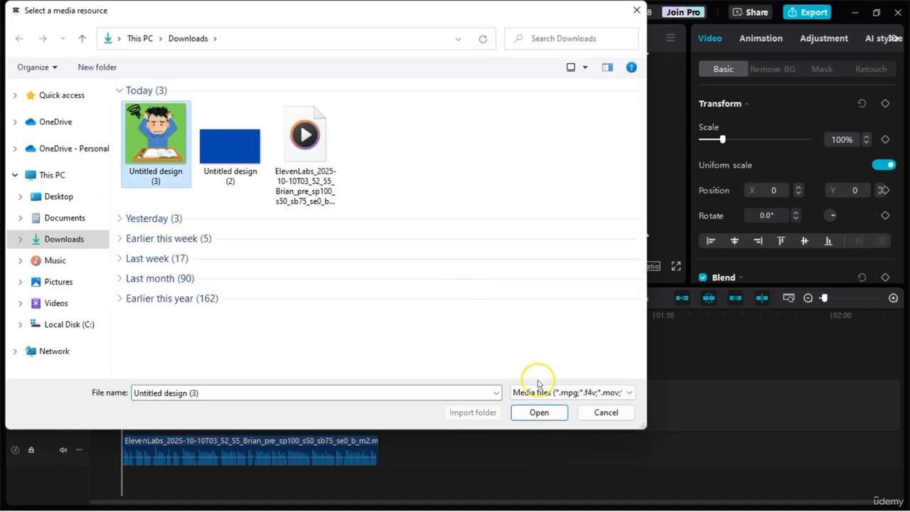
click(537, 412)
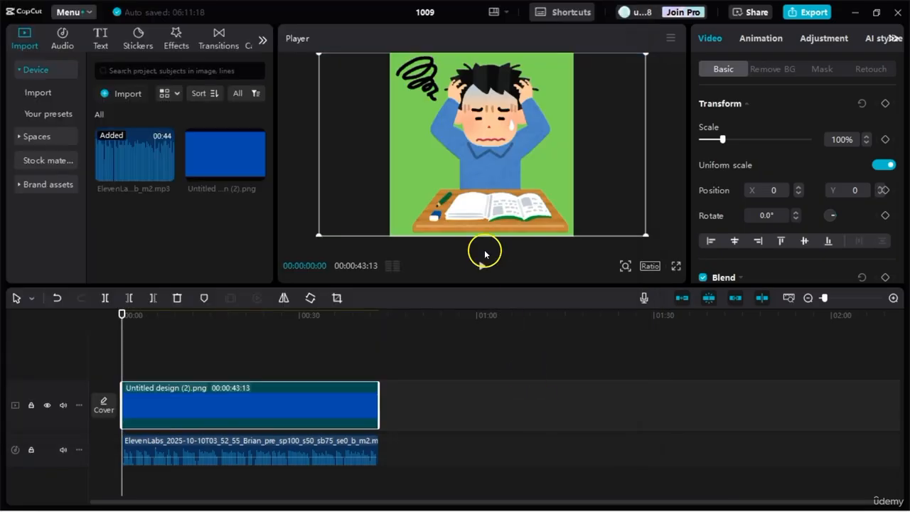
drag(134, 222, 126, 361)
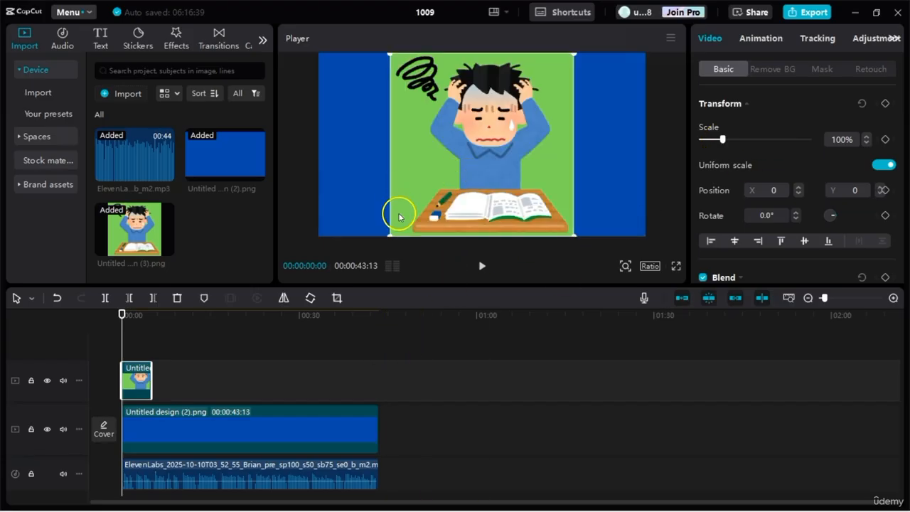
Step: Scale the student image to about 83% and key out its green background with Chroma key at intensity 44
drag(388, 235, 406, 216)
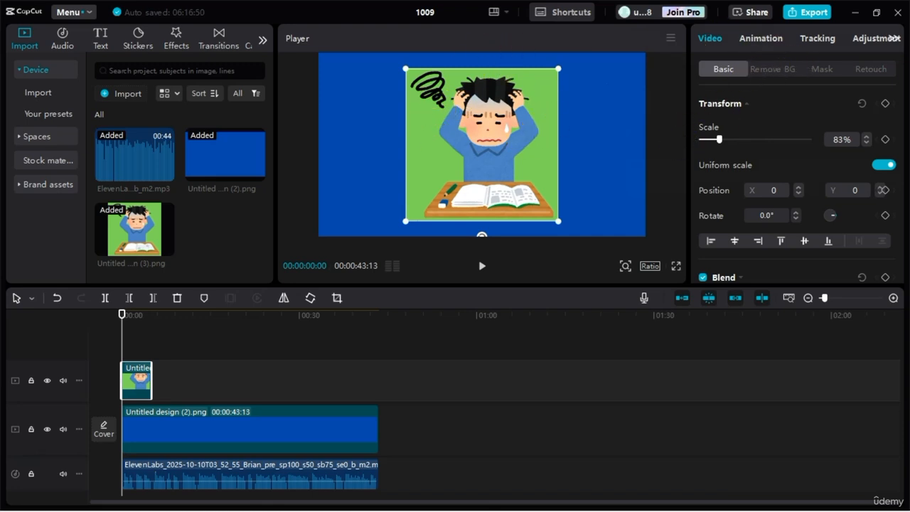
click(771, 71)
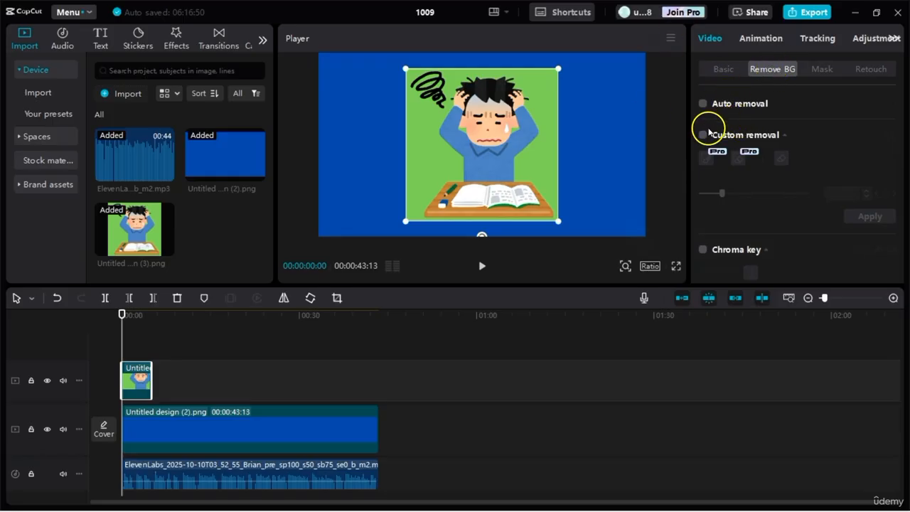
scroll(731, 157, down, 3)
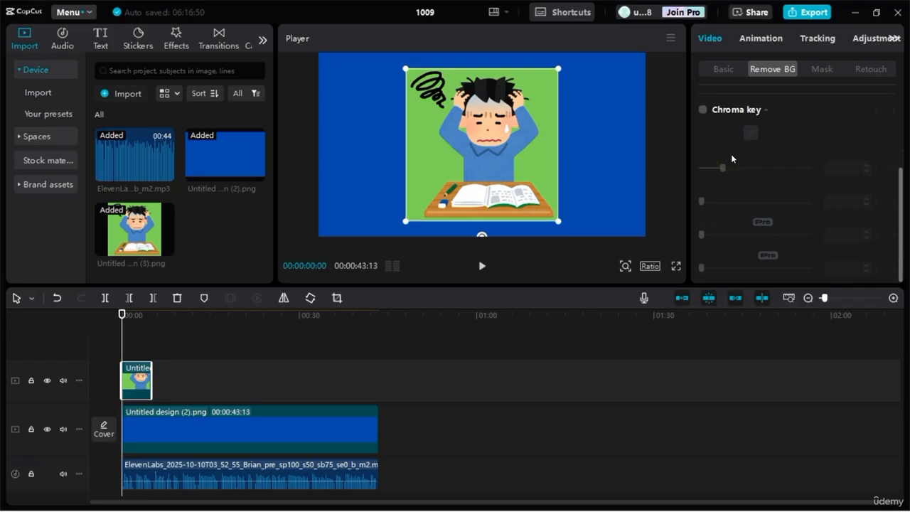
click(703, 110)
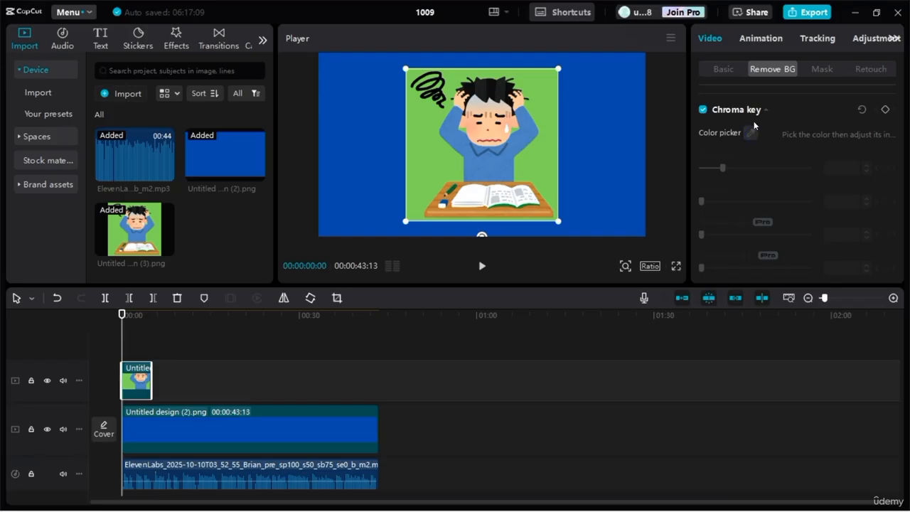
click(546, 145)
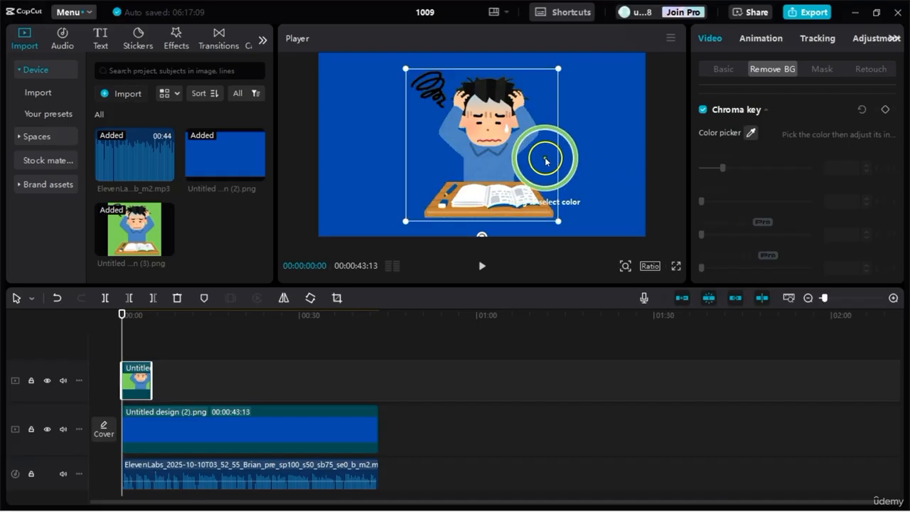
click(538, 104)
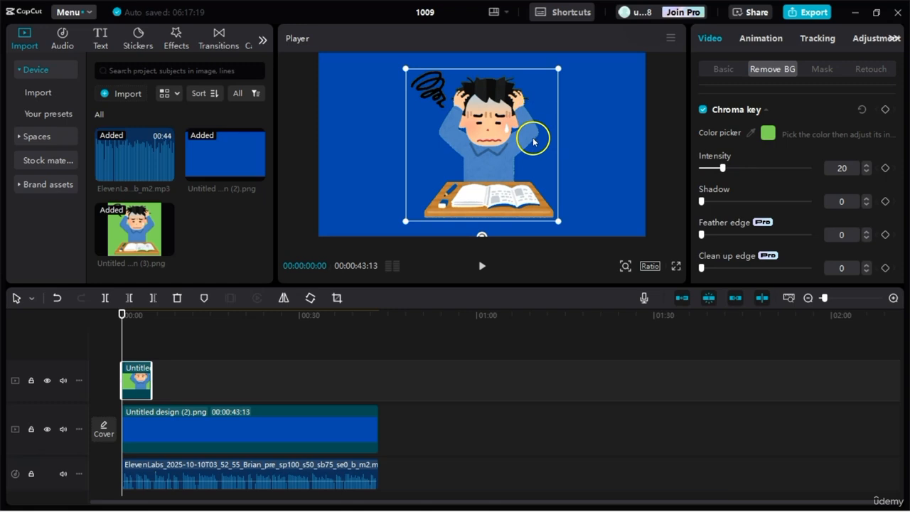
drag(763, 168, 784, 168)
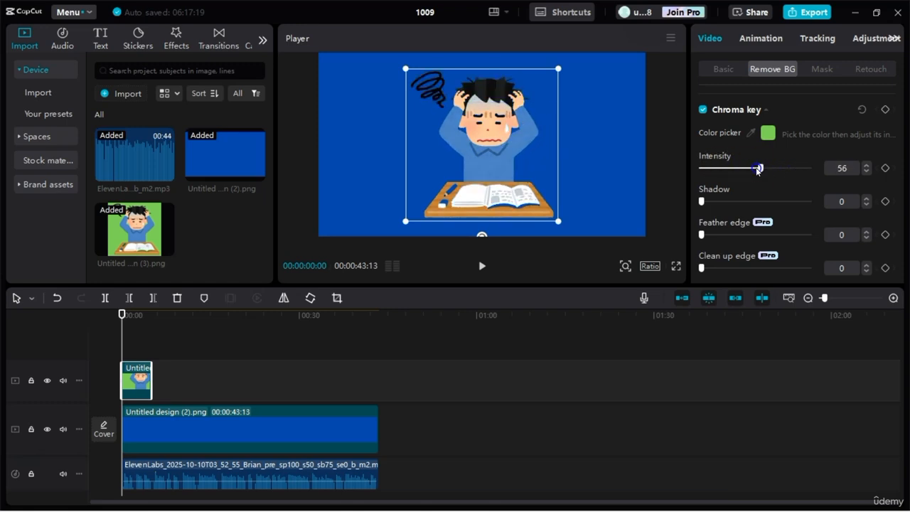
mouse_move(746, 171)
mouse_down()
mouse_move(704, 168)
mouse_move(746, 172)
mouse_up()
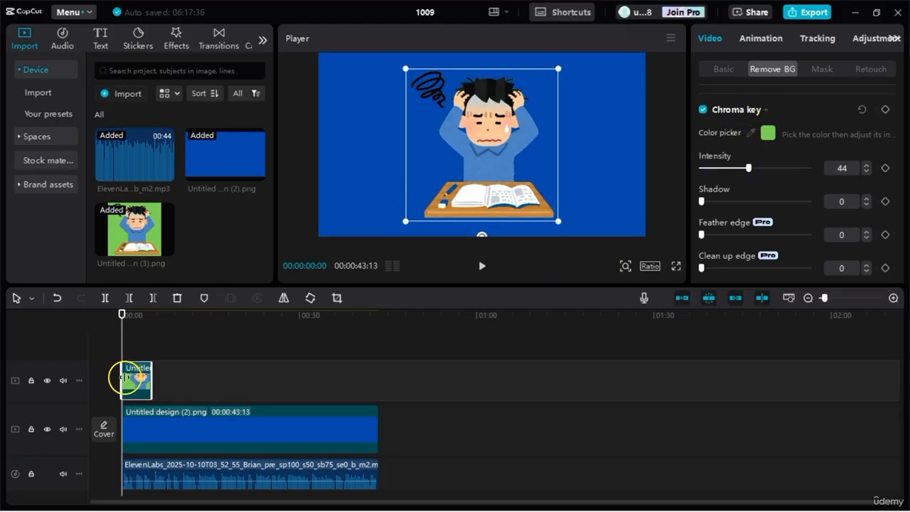
Step: Play the voiceover from the start and shift the student clip so that it begins at 00:00:04:29
click(481, 266)
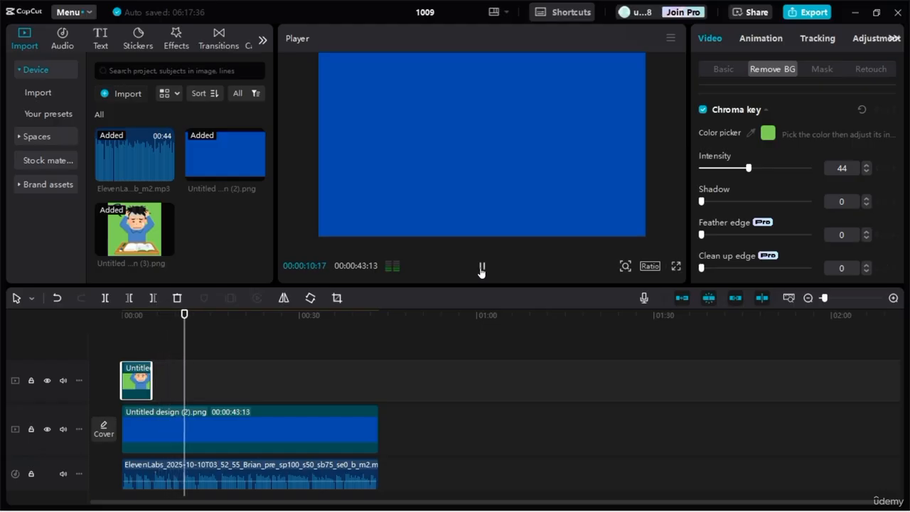
click(482, 269)
drag(138, 376, 173, 375)
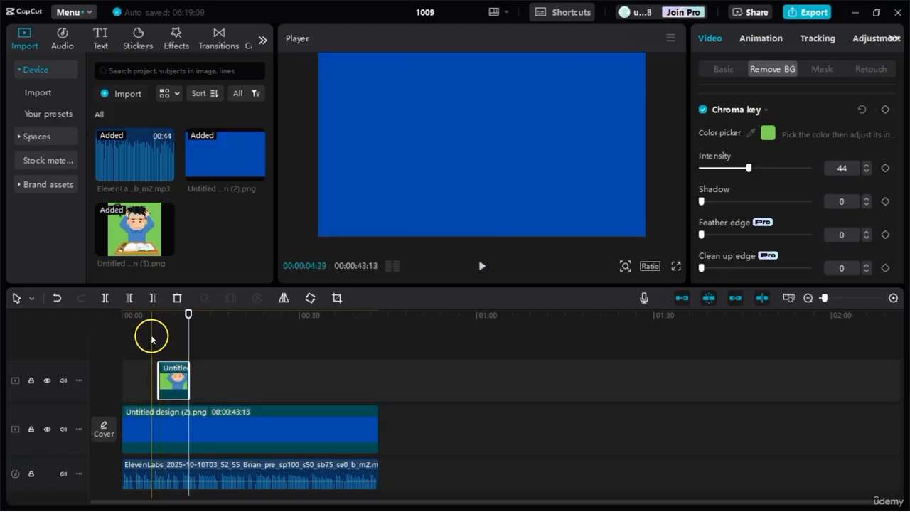
click(152, 335)
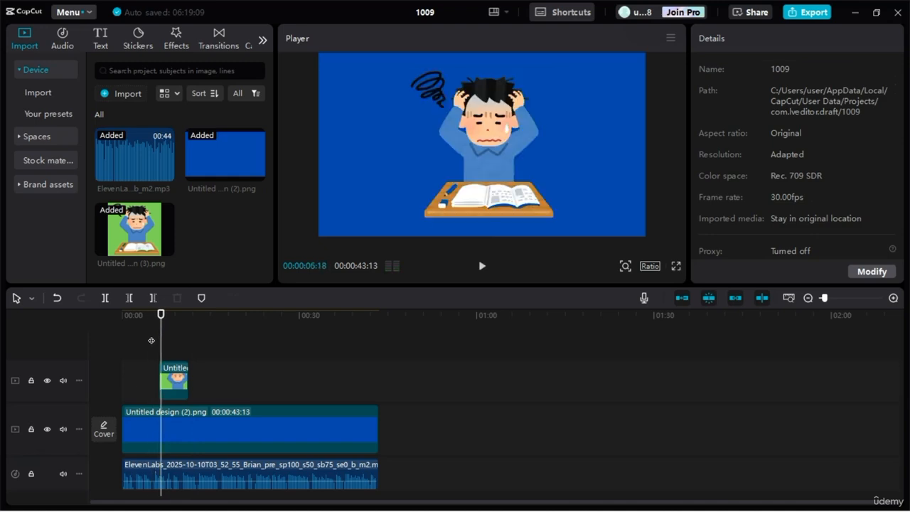
click(161, 369)
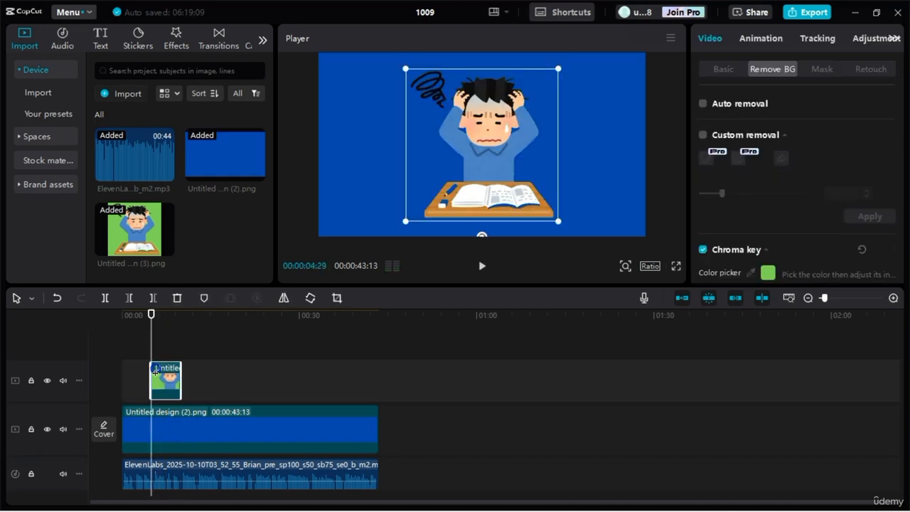
Step: Play the timeline from the start of the student clip, and replay the narration from 00:00:09:29 where the clip ends
key(space)
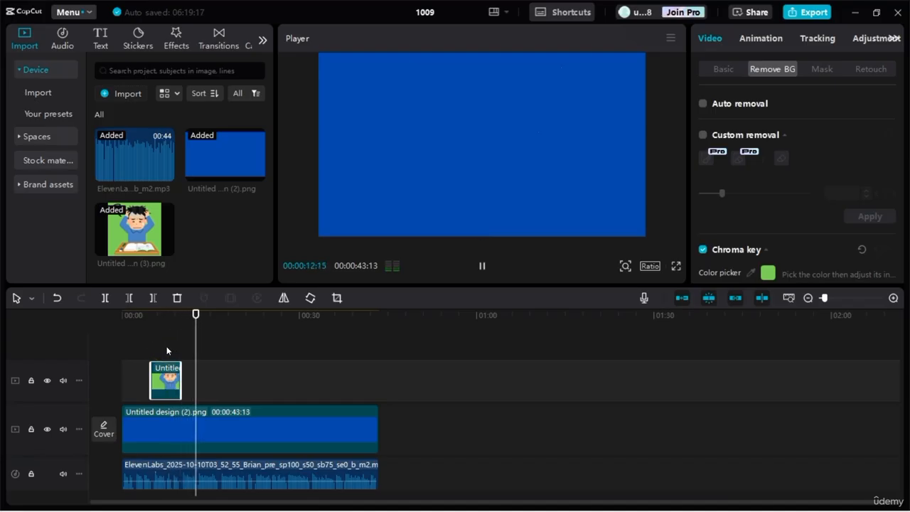
key(space)
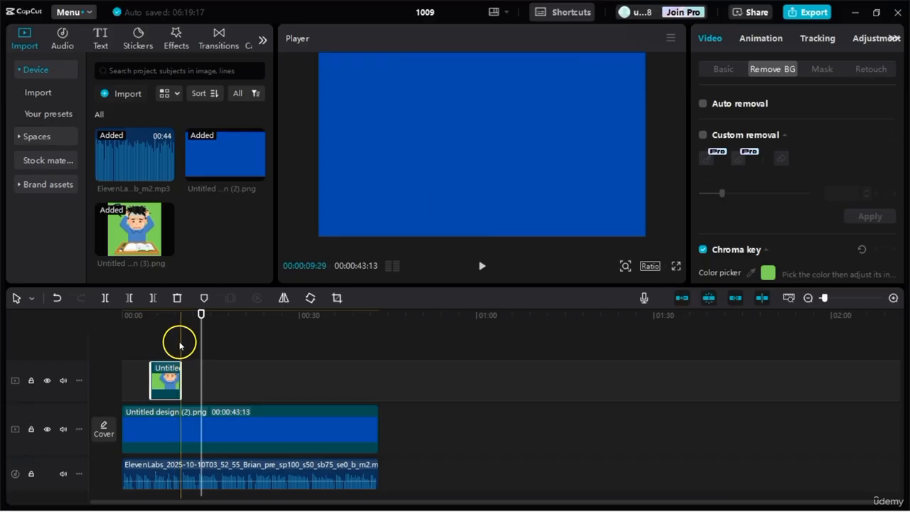
click(180, 345)
key(space)
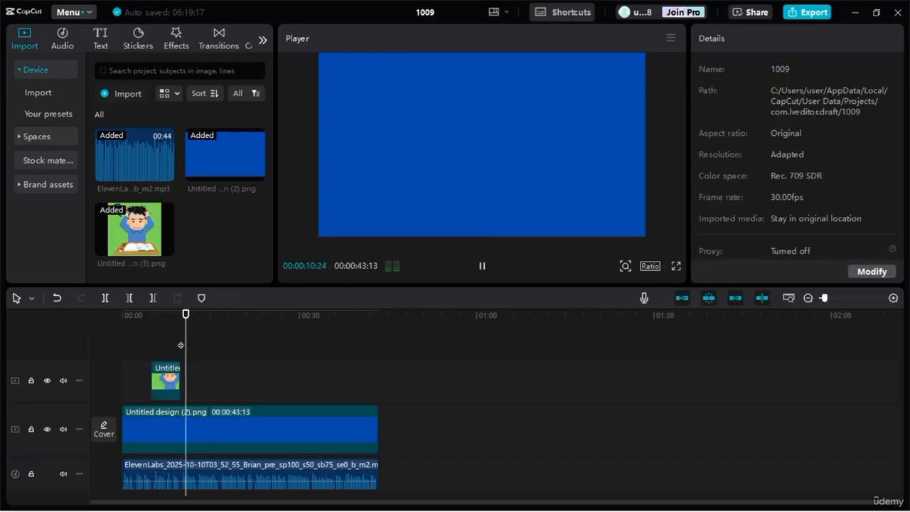
key(space)
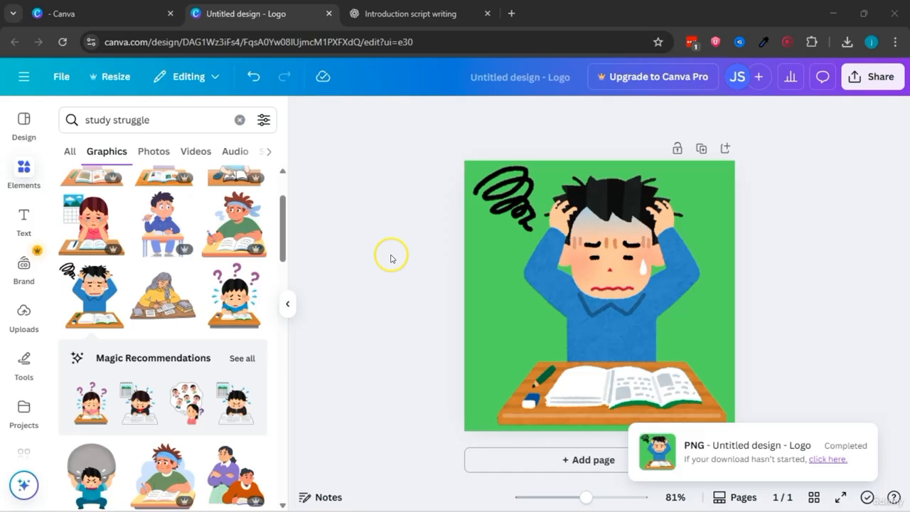
Step: Switch to the Canva logo design, replace the stressed student with the worried student under purple question marks, and enlarge and centre it
click(610, 254)
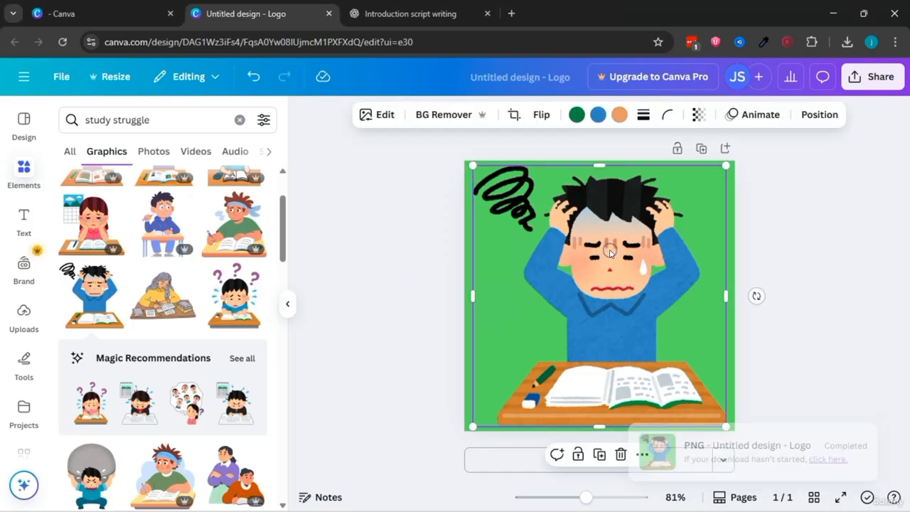
key(Delete)
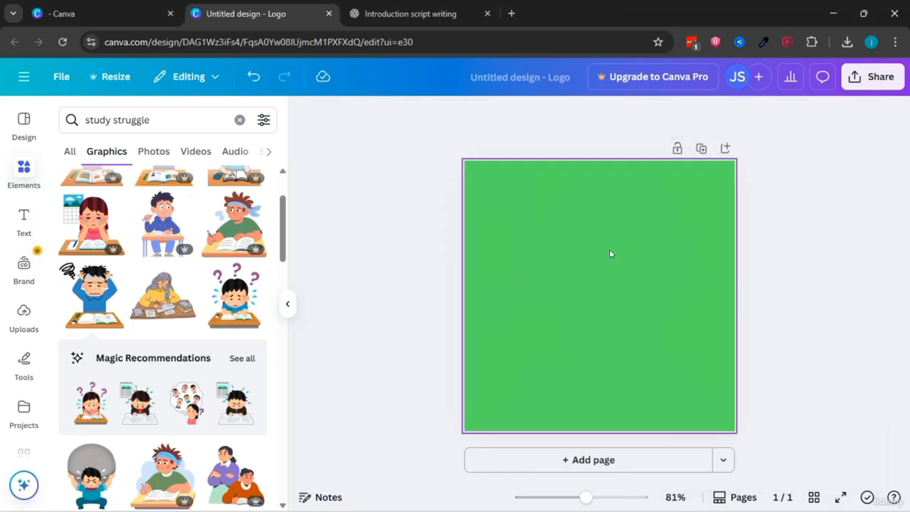
click(236, 293)
drag(502, 178, 499, 175)
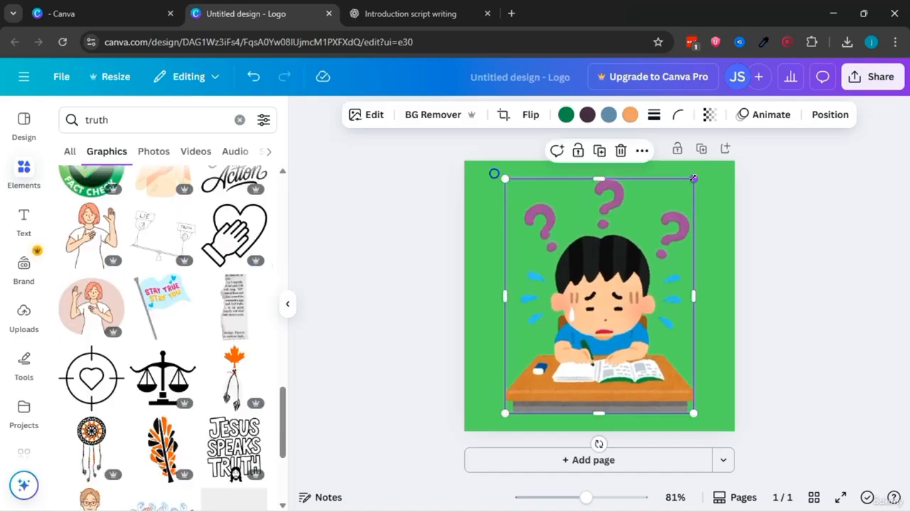
drag(694, 175, 702, 169)
drag(635, 239, 629, 249)
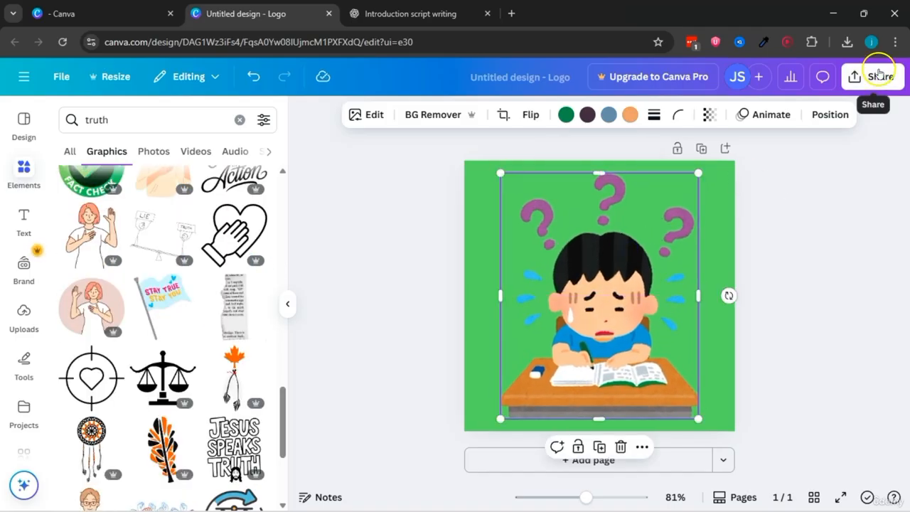
Step: Download the design with the worried student under question marks as a PNG
click(862, 78)
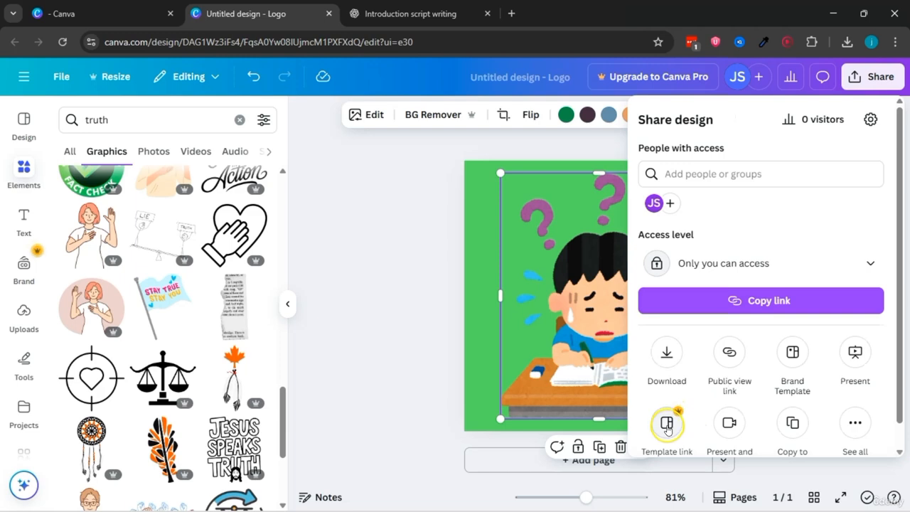
scroll(667, 426, down, 1)
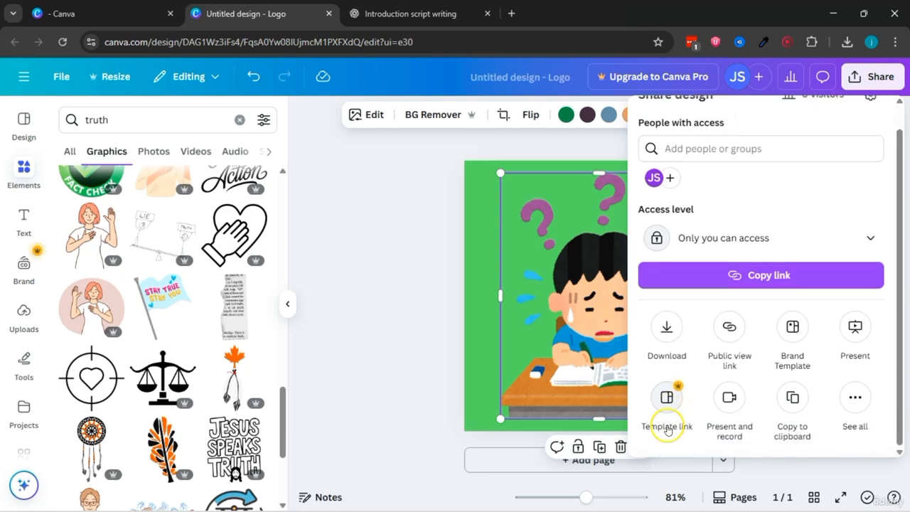
click(666, 328)
click(748, 369)
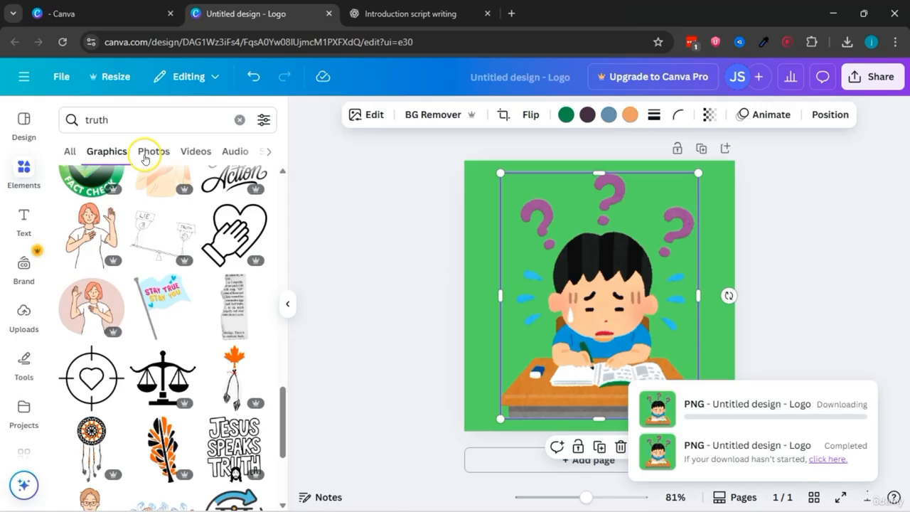
Step: Search the graphics for "welcome" and browse the results for a suitable illustration
double_click(96, 119)
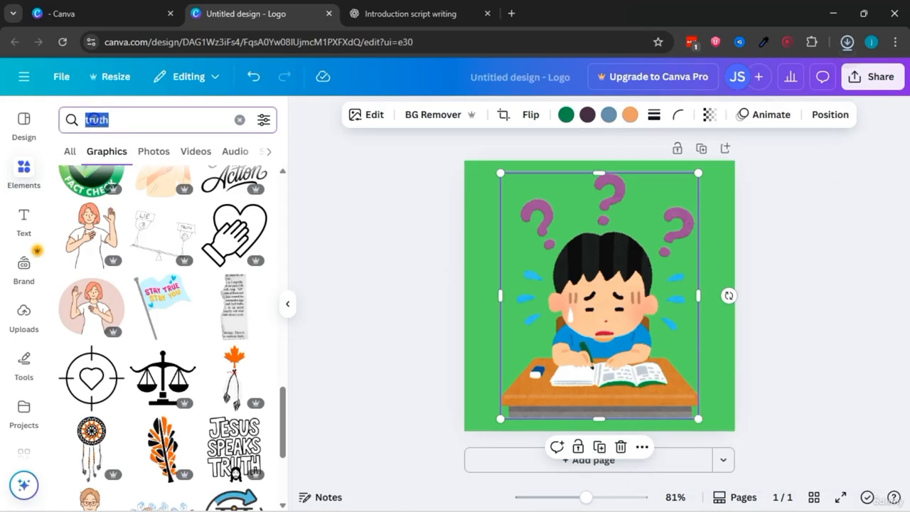
text(w)
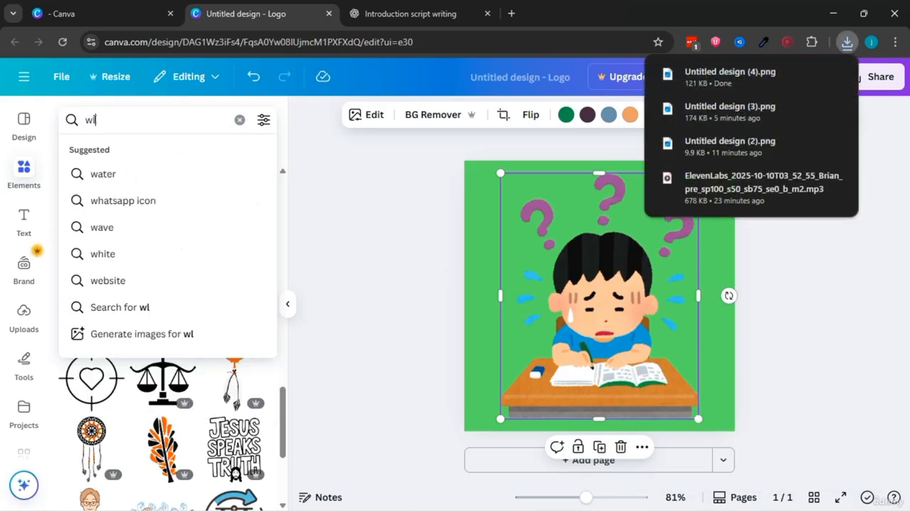
text(elcome)
key(Return)
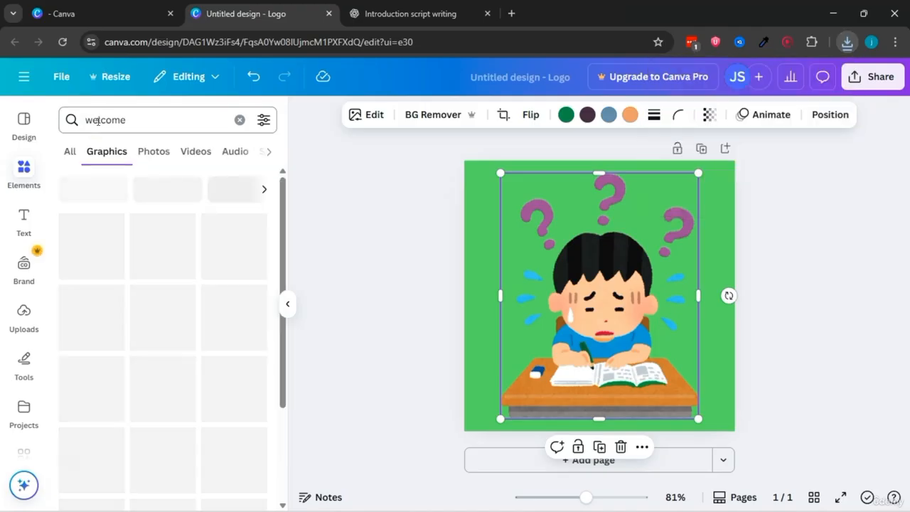
scroll(219, 248, down, 10)
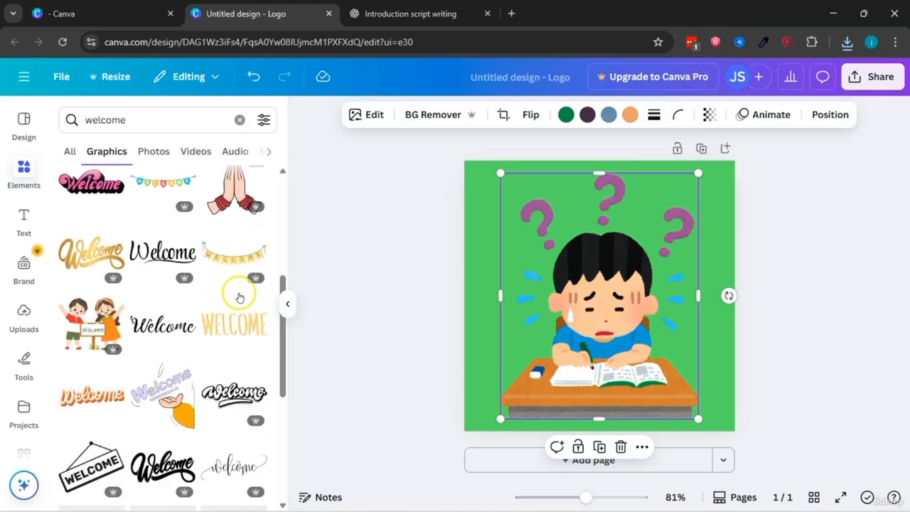
scroll(220, 292, down, 3)
Step: Search the graphics for "learning" and delete the worried student from the green page
double_click(110, 118)
text(learning)
key(Return)
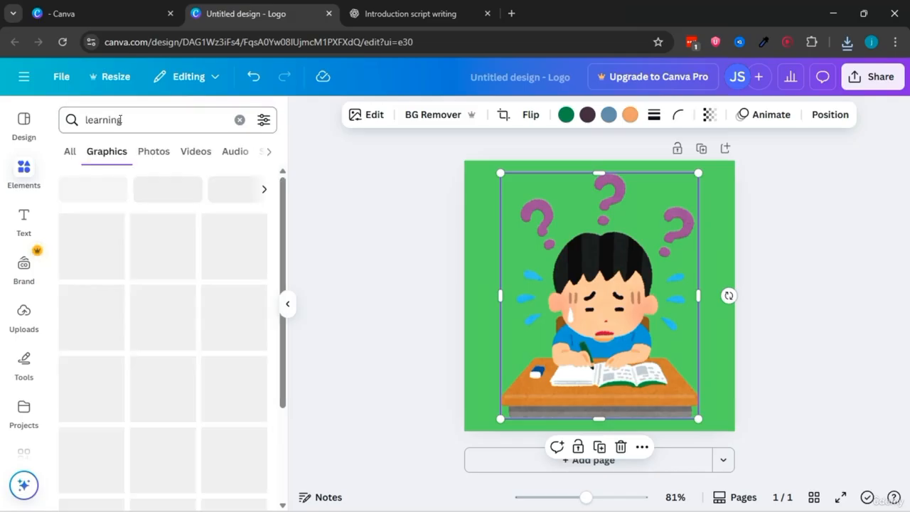
scroll(287, 196, down, 3)
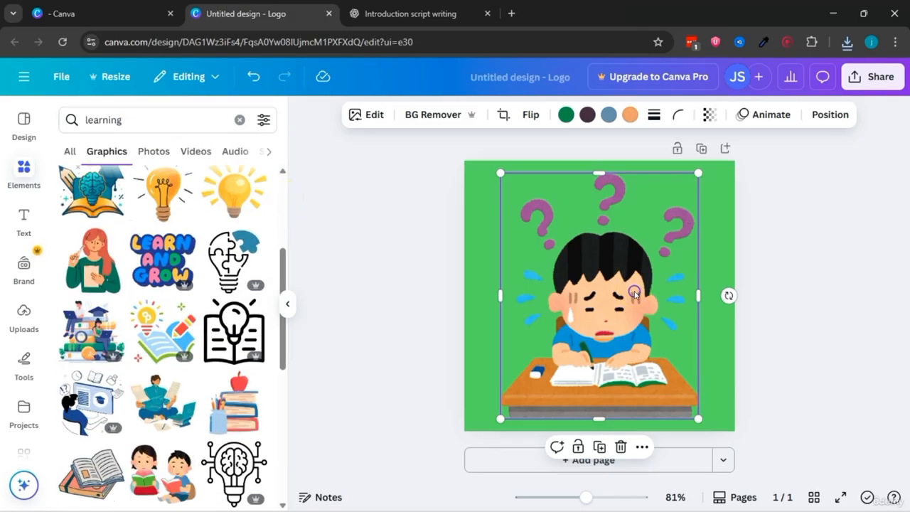
key(Delete)
Step: Add the red-haired woman holding a pencil and notepad, enlarge her to nearly fill the green page, and centre her
scroll(169, 326, down, 3)
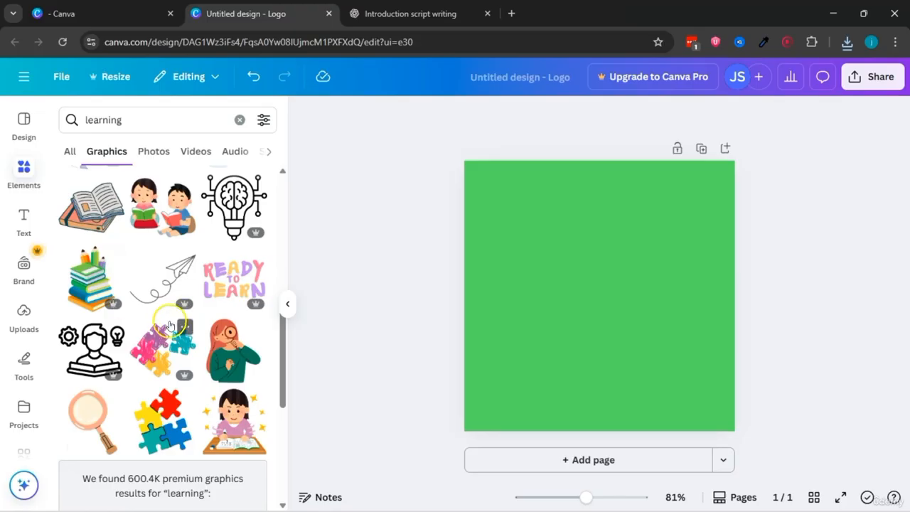
scroll(236, 346, up, 6)
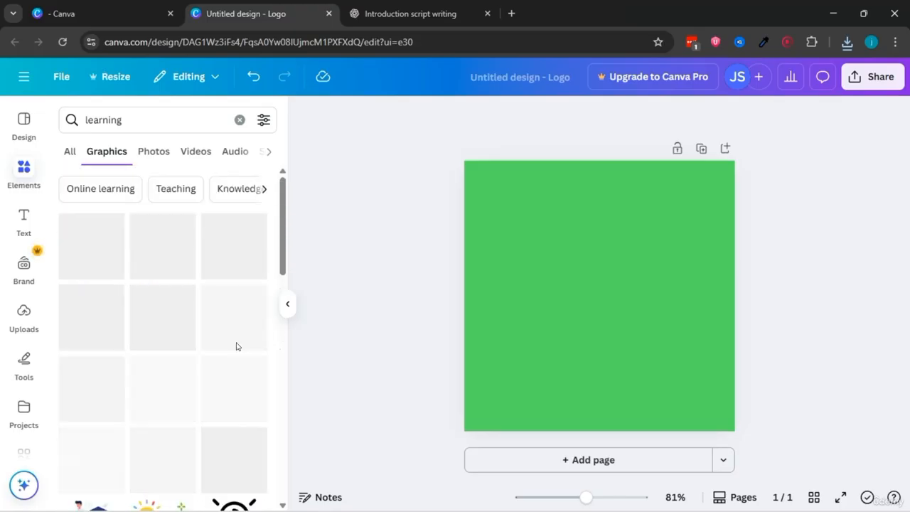
scroll(237, 346, down, 2)
click(91, 327)
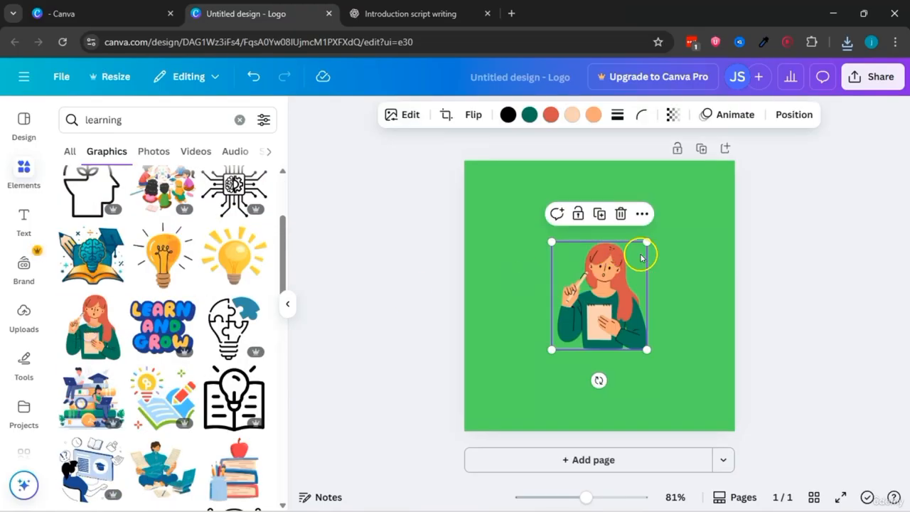
drag(647, 242, 711, 169)
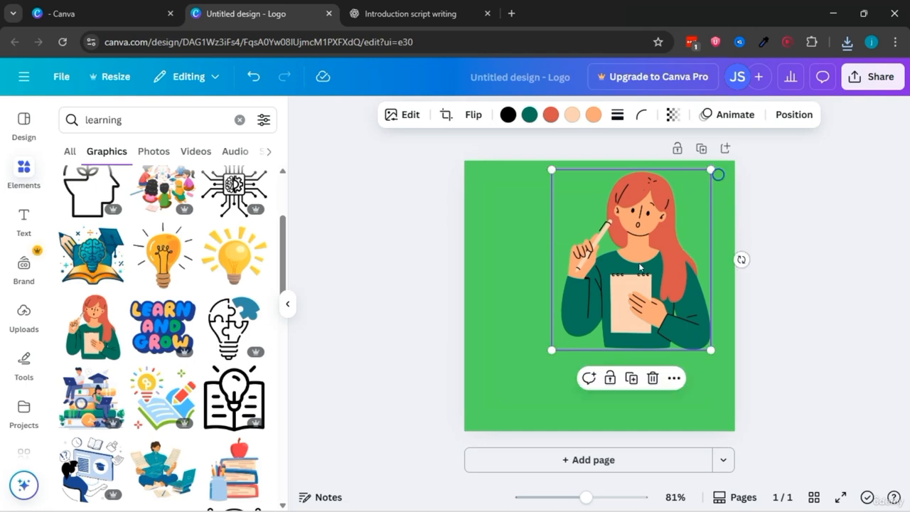
drag(553, 349, 490, 419)
mouse_move(629, 293)
mouse_down()
mouse_move(617, 293)
mouse_move(628, 294)
mouse_up()
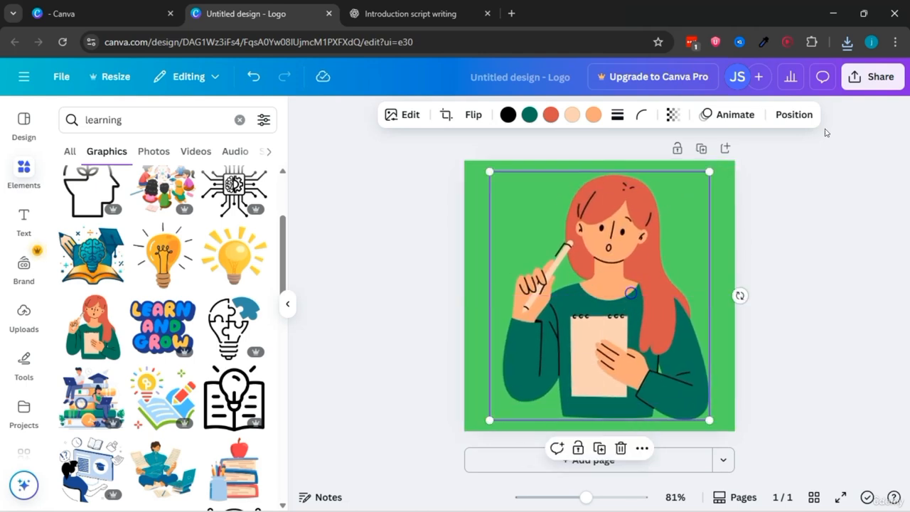
Step: Download the design with the notepad woman as a PNG
click(868, 74)
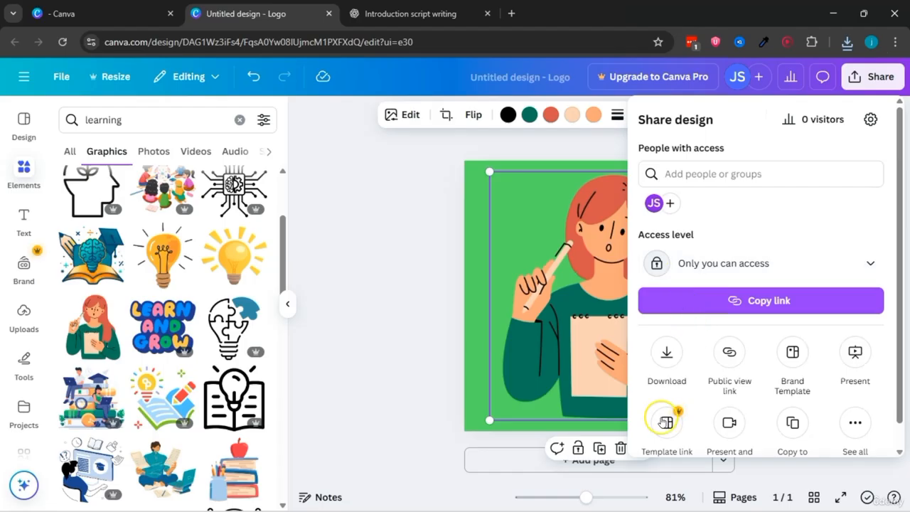
click(664, 362)
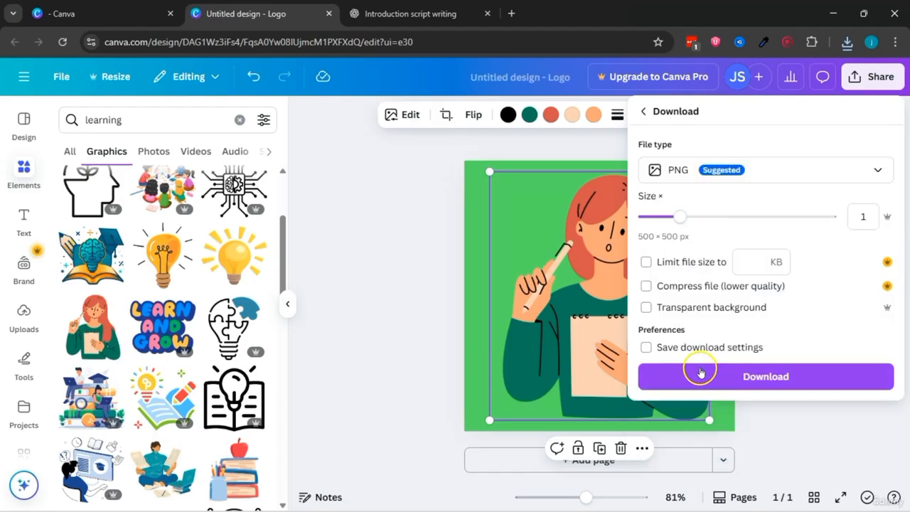
click(701, 371)
Step: Replace the notepad woman with the woman looking through a magnifying glass, enlarged and centred on the green page
scroll(250, 319, down, 5)
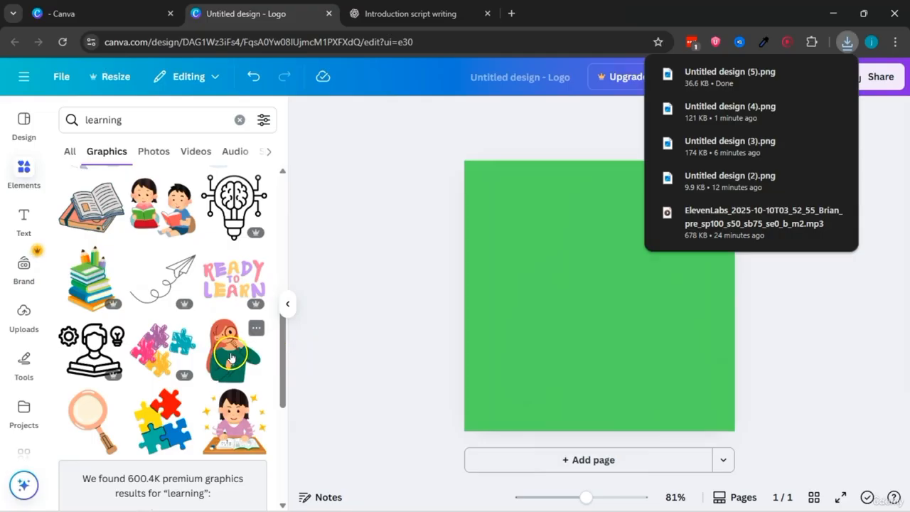
click(234, 350)
drag(645, 244, 698, 181)
drag(553, 348, 493, 421)
click(642, 205)
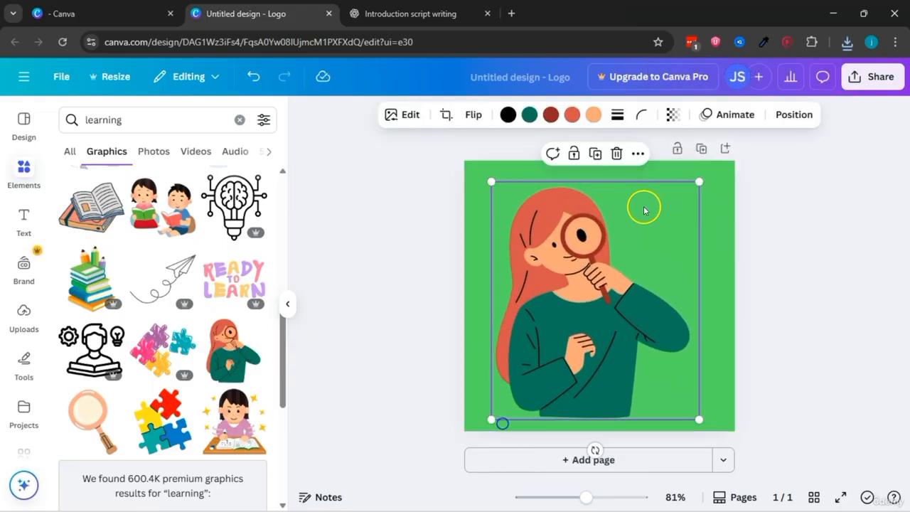
drag(701, 180, 705, 176)
drag(640, 221, 643, 220)
Step: Download the design with the magnifying-glass woman as a PNG
click(865, 77)
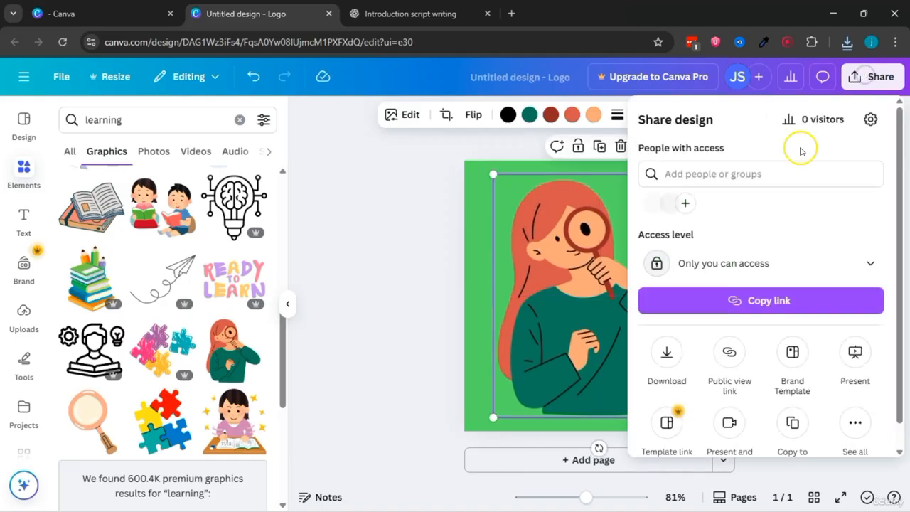
click(665, 355)
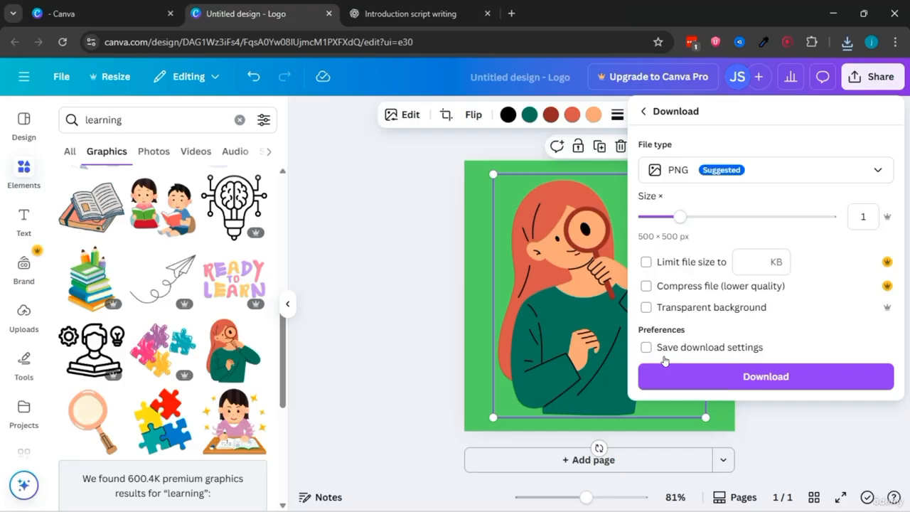
click(748, 376)
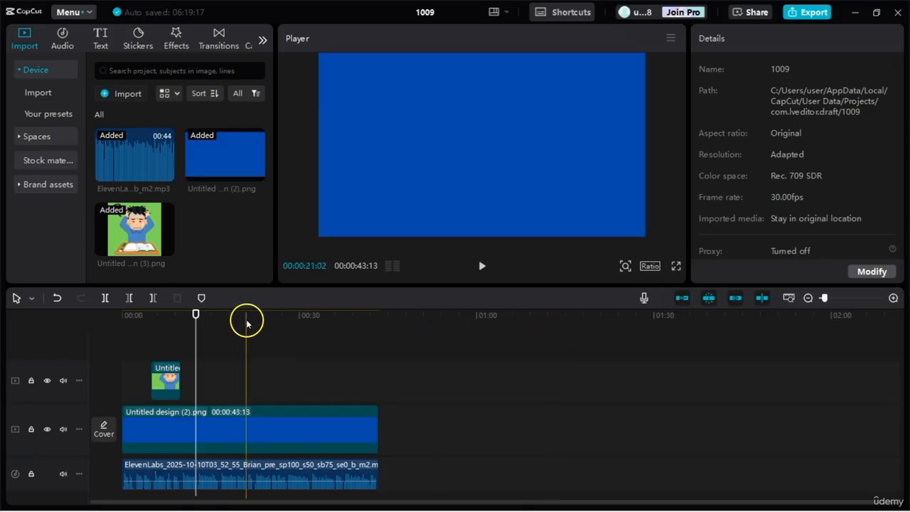
Step: Switch to CapCut and play the voiceover from the beginning to the start of the stressed student clip
drag(197, 313, 113, 313)
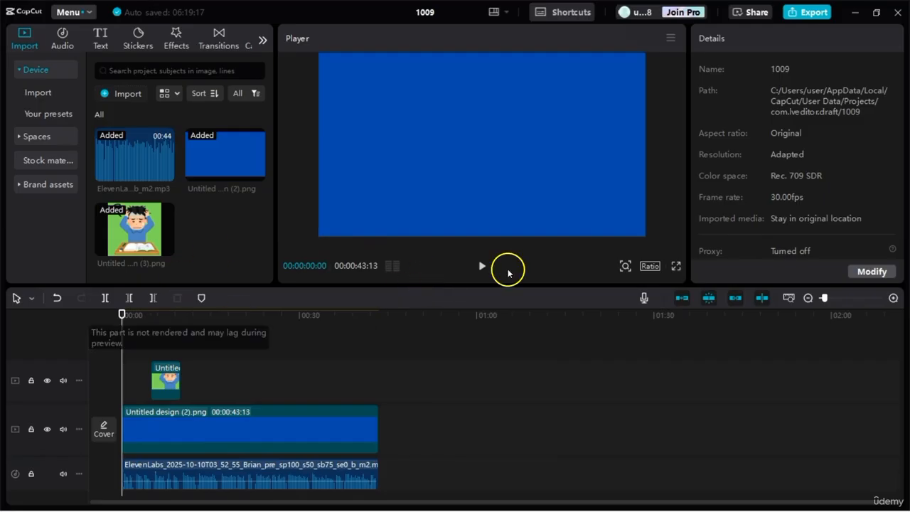
click(482, 267)
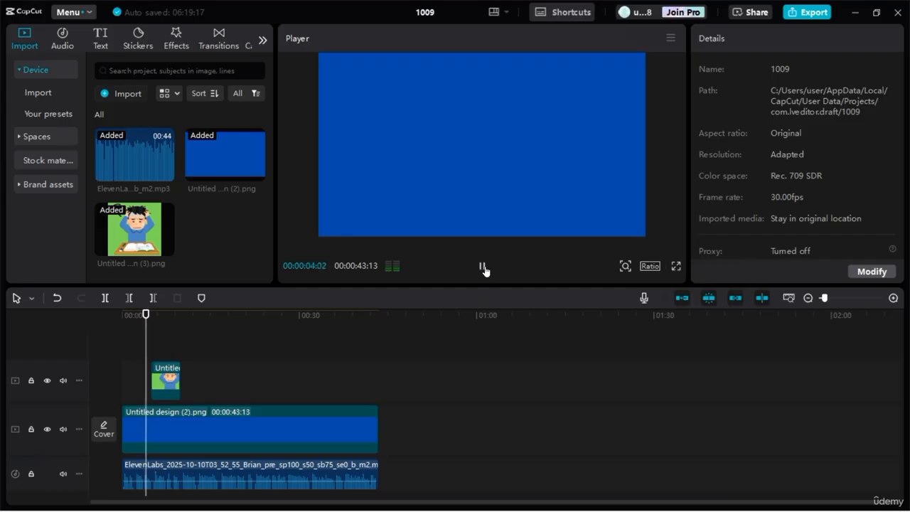
click(484, 270)
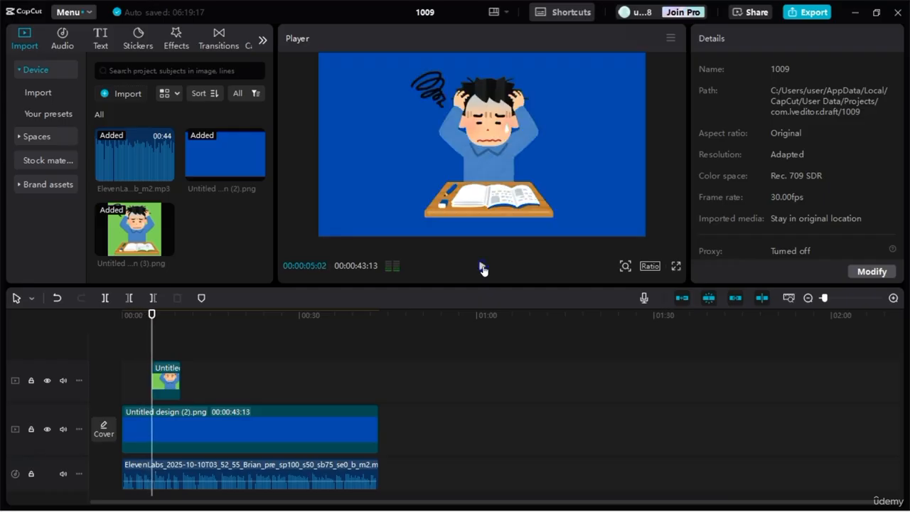
Step: Import Untitled design (5) and place it above the background, directly before the stressed student clip
click(129, 95)
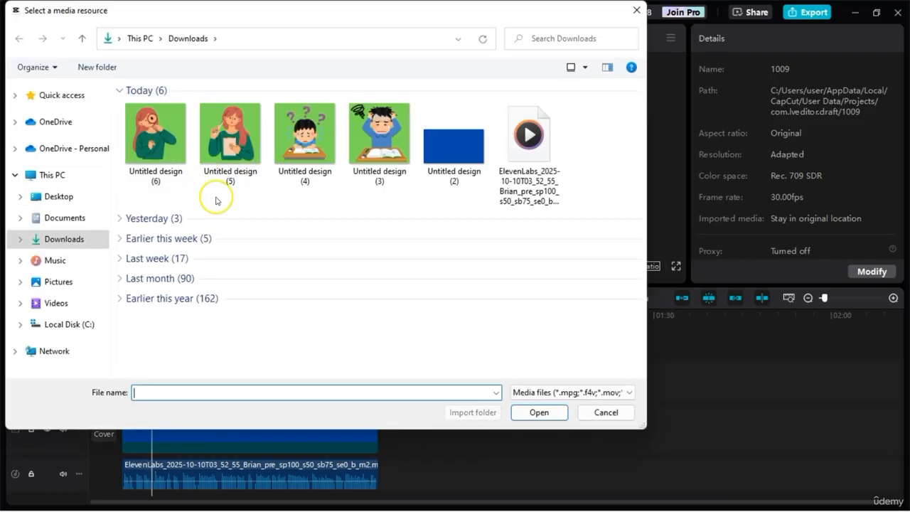
click(229, 139)
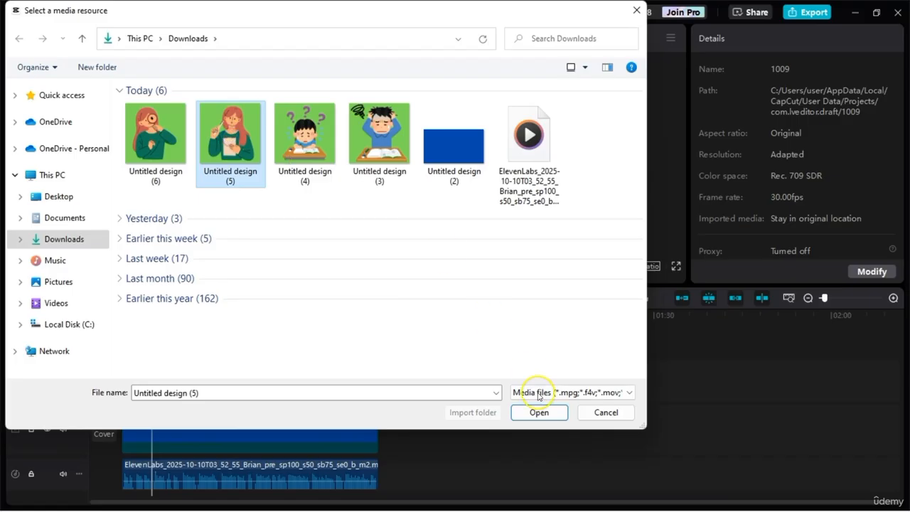
click(542, 415)
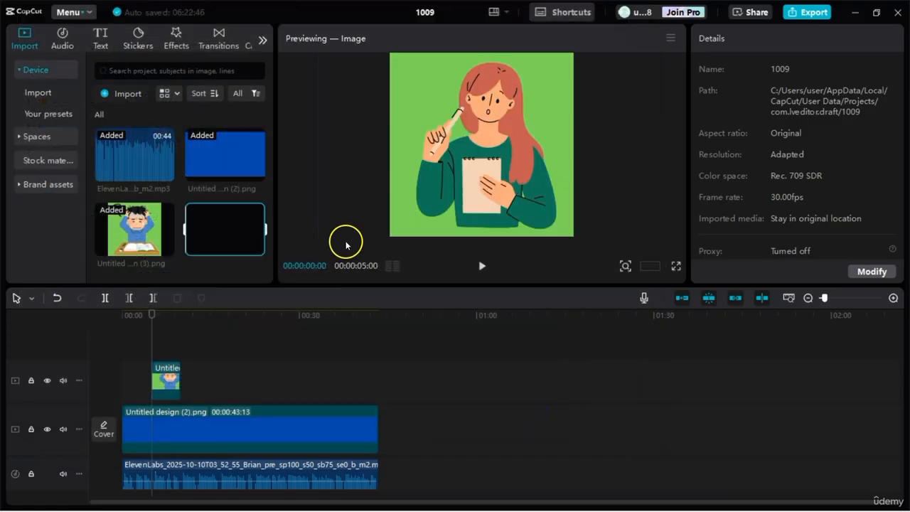
drag(247, 213, 186, 378)
drag(142, 340, 142, 396)
drag(187, 359, 162, 360)
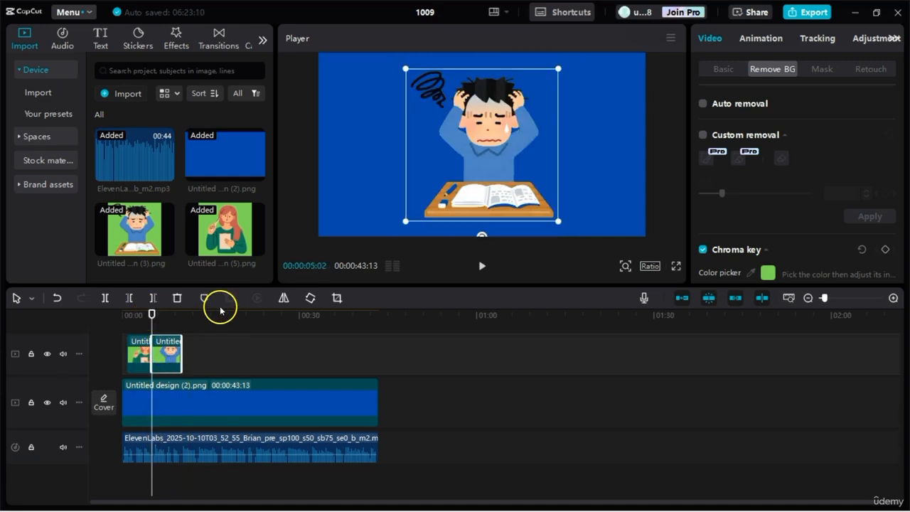
Step: Key out the green background of the notepad woman clip with Chroma key at intensity 12 and shadow 47
drag(152, 314, 144, 315)
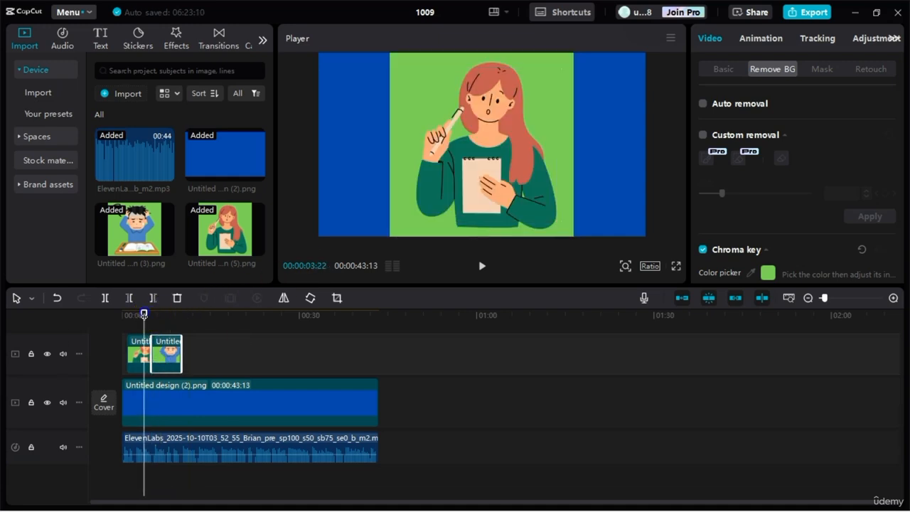
click(545, 81)
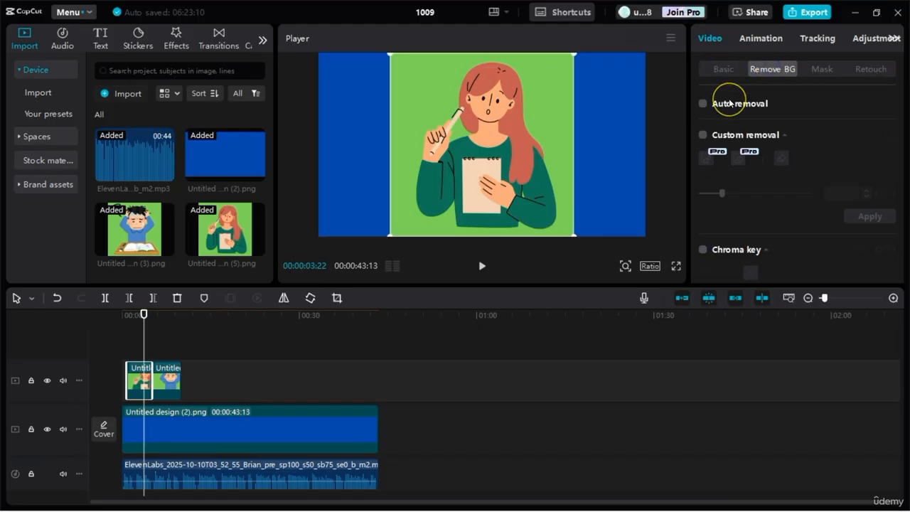
scroll(730, 103, down, 2)
click(703, 110)
click(750, 133)
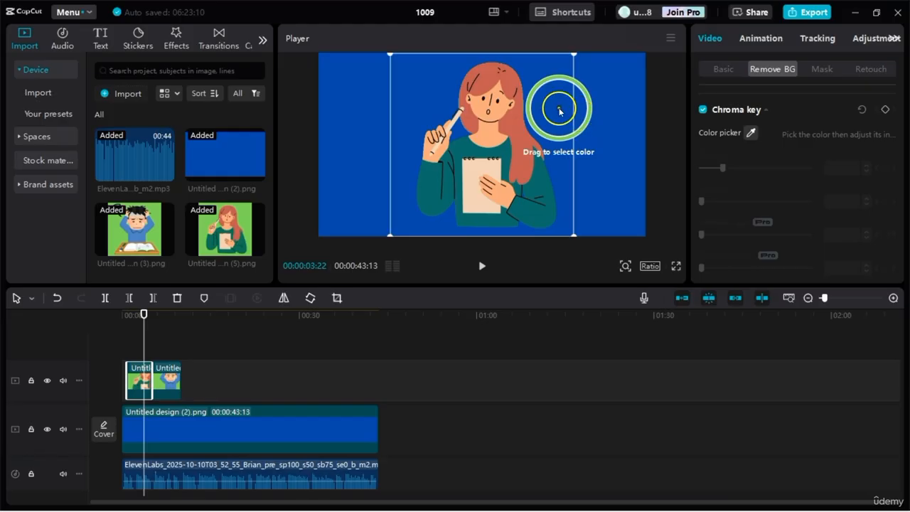
click(558, 108)
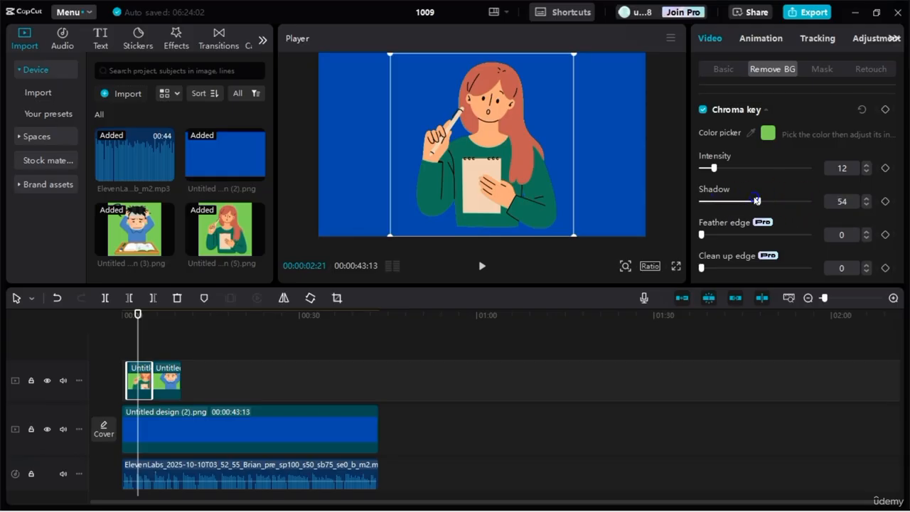
Step: Play the narration from 00:00:10:02, where the stressed student clip ends
click(581, 322)
click(196, 312)
drag(196, 313, 182, 314)
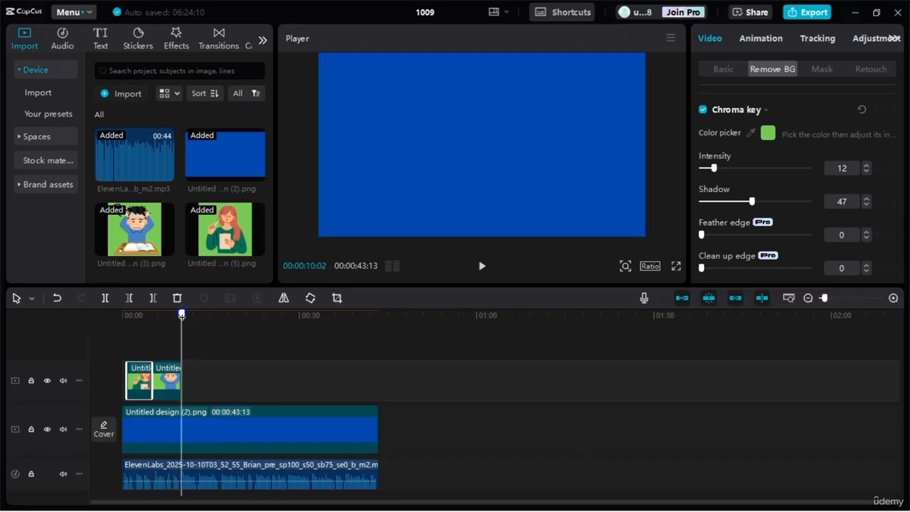
click(118, 93)
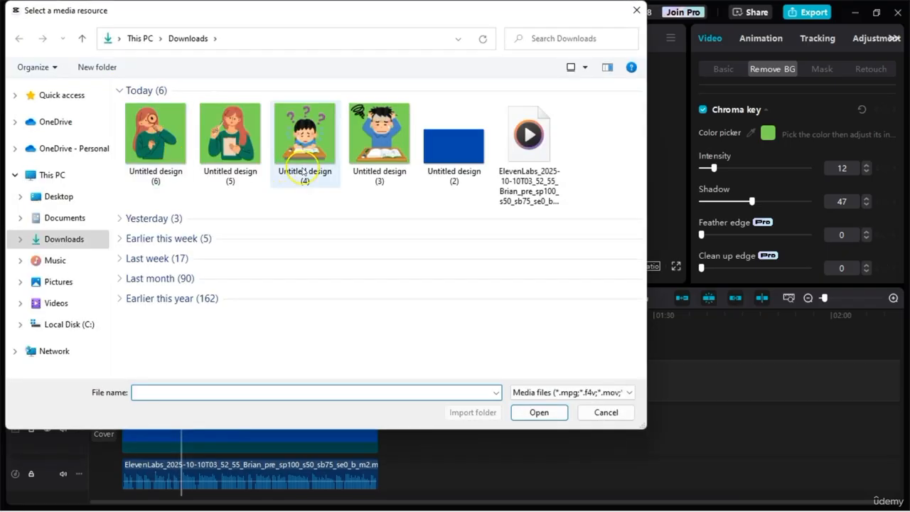
click(605, 412)
key(space)
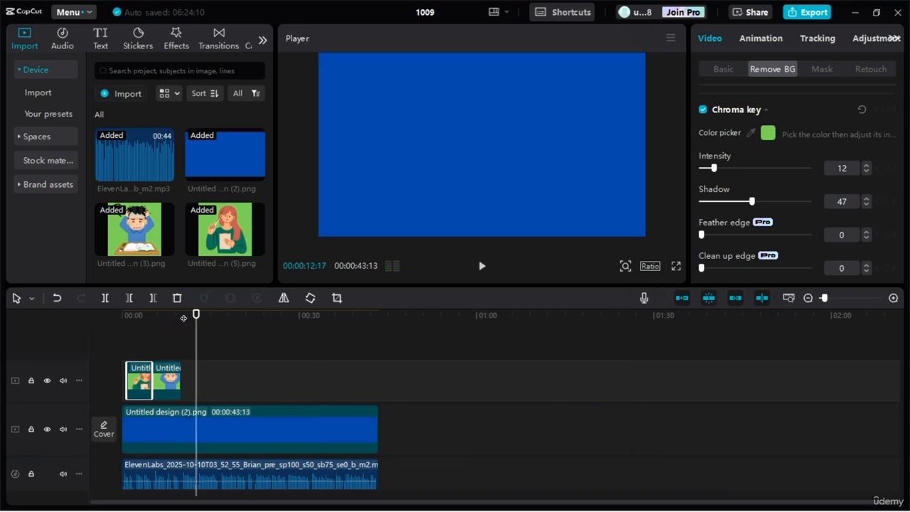
Step: Import Untitled design (4) and place it above the background, directly after the stressed student clip at 00:00:10:02
drag(196, 315, 183, 314)
click(145, 227)
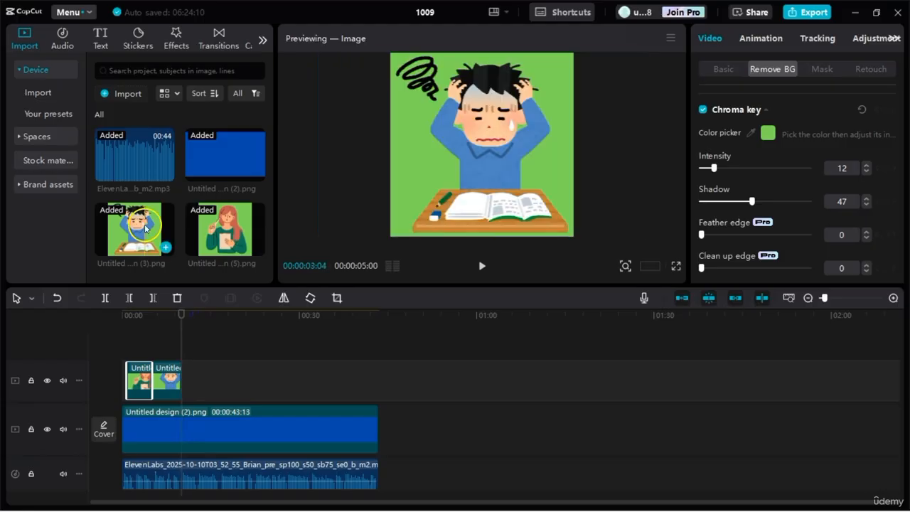
click(117, 98)
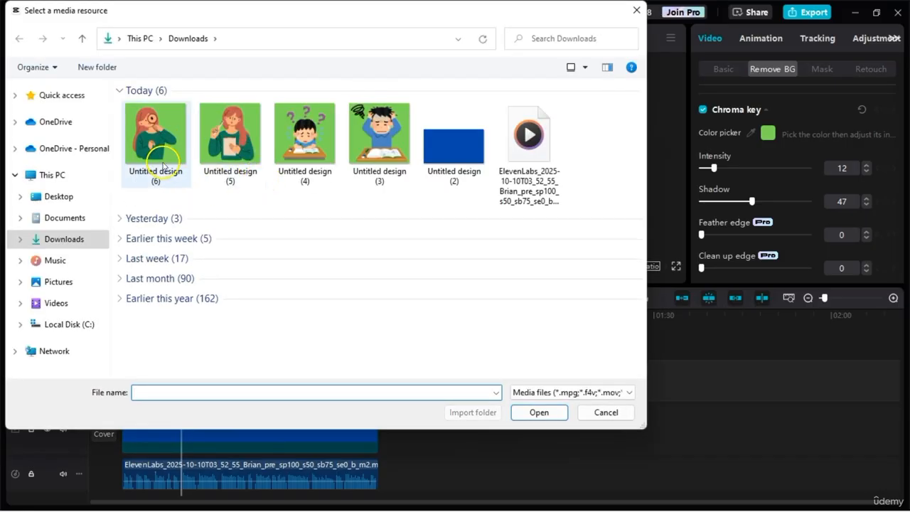
click(299, 139)
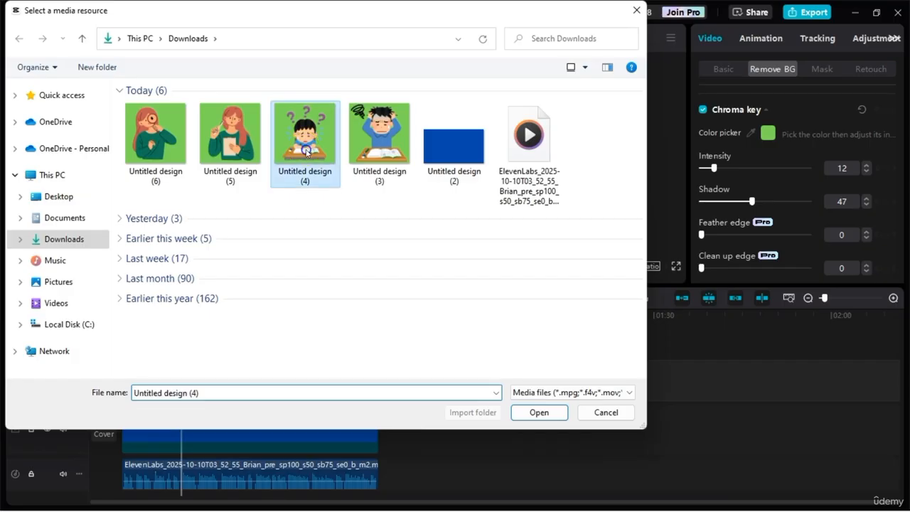
click(538, 412)
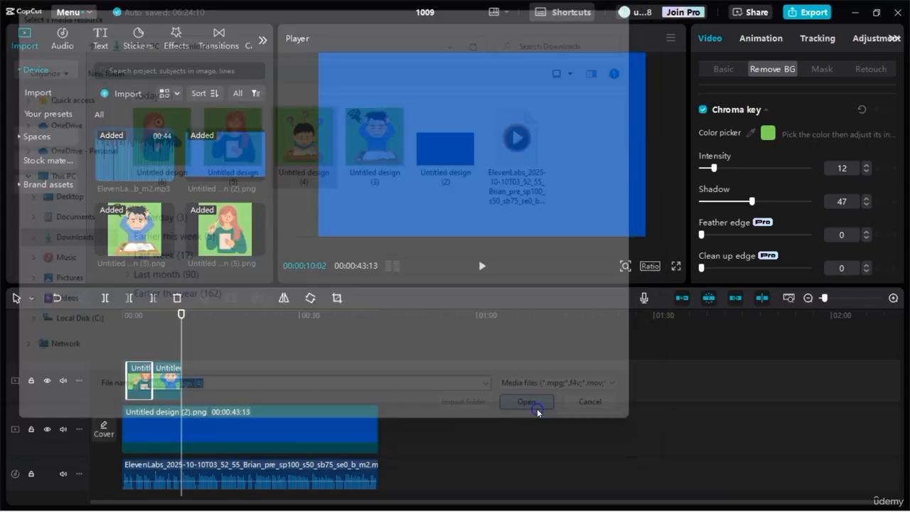
mouse_move(157, 257)
drag(157, 258, 184, 369)
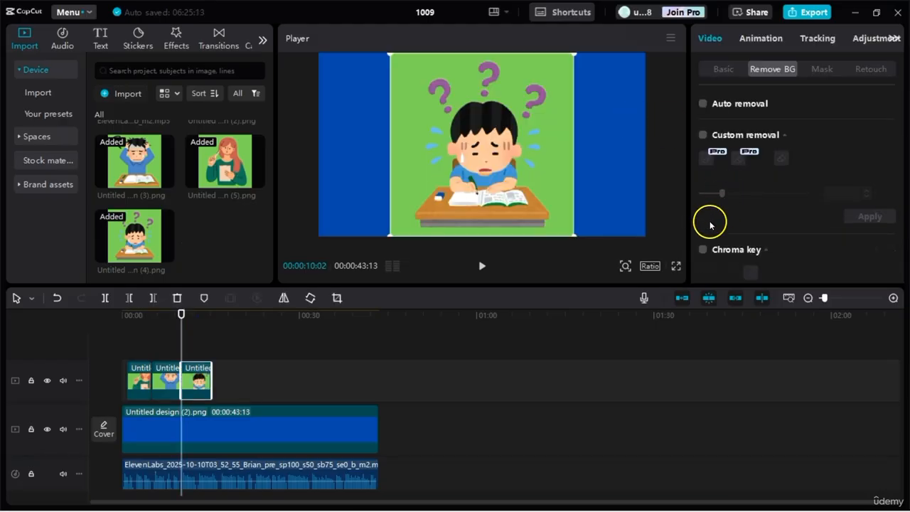
Step: Key out the green background of the confused student clip with Chroma key at intensity 48
click(704, 249)
click(751, 272)
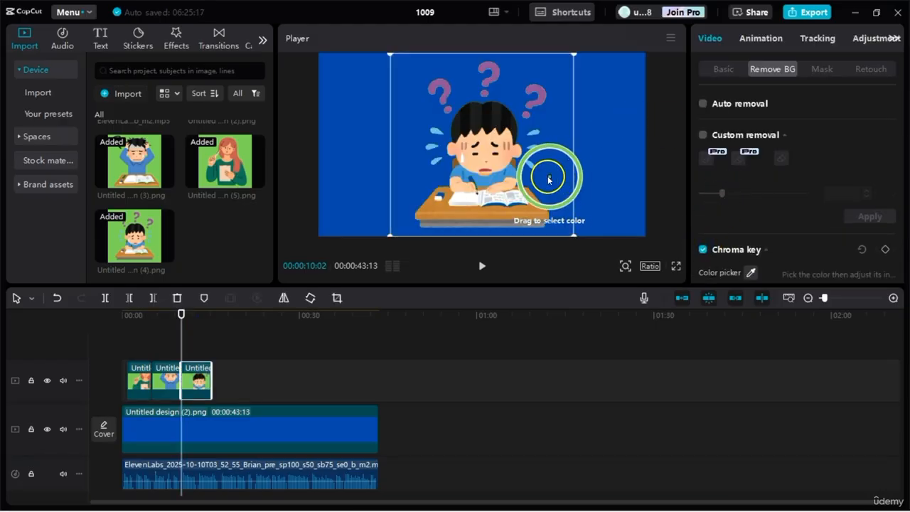
click(544, 172)
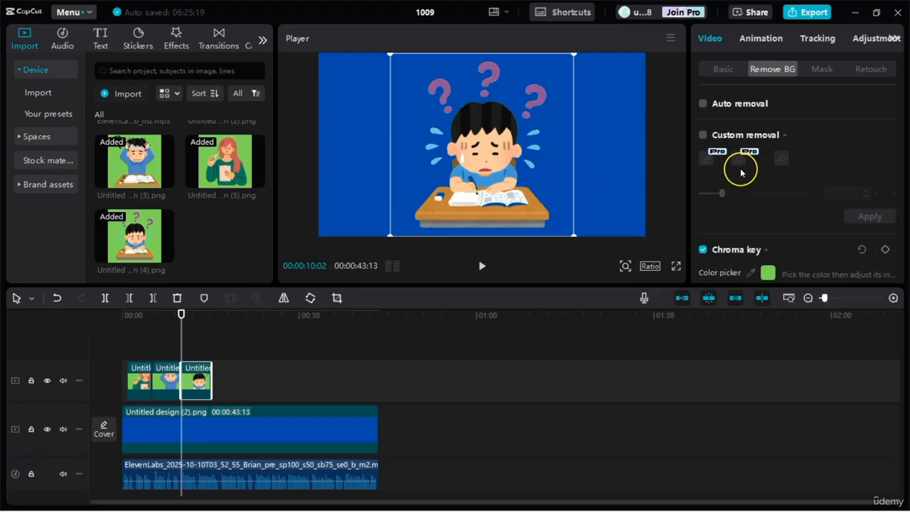
scroll(741, 171, down, 5)
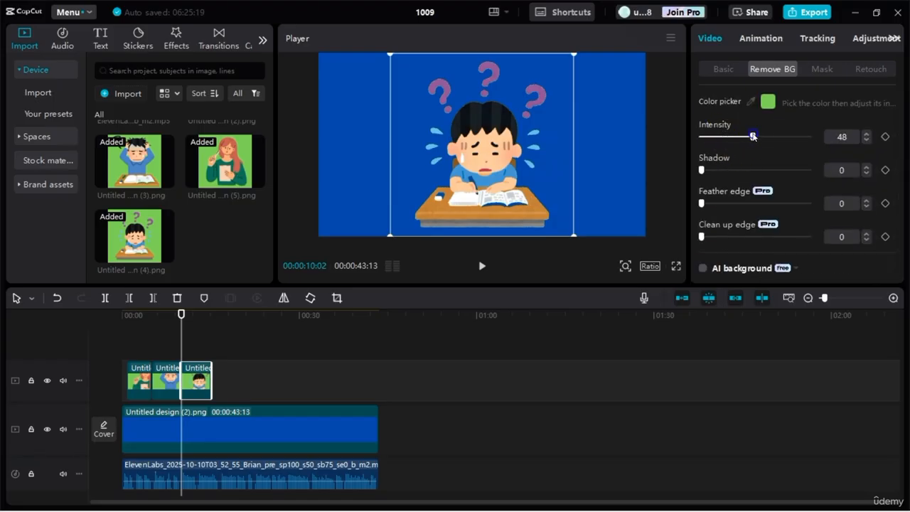
Step: Play the narration over the confused student clip and trim the clip's end to the point where its sentence finishes
key(space)
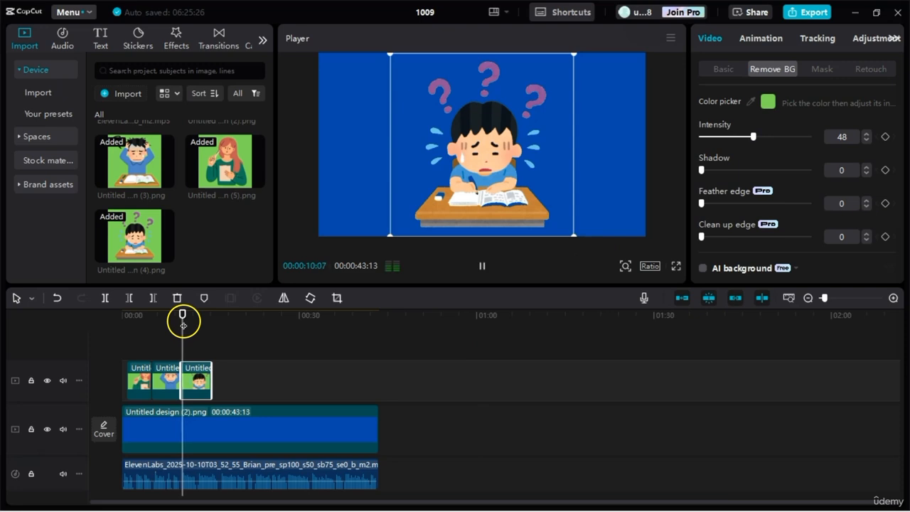
key(space)
drag(211, 368, 196, 371)
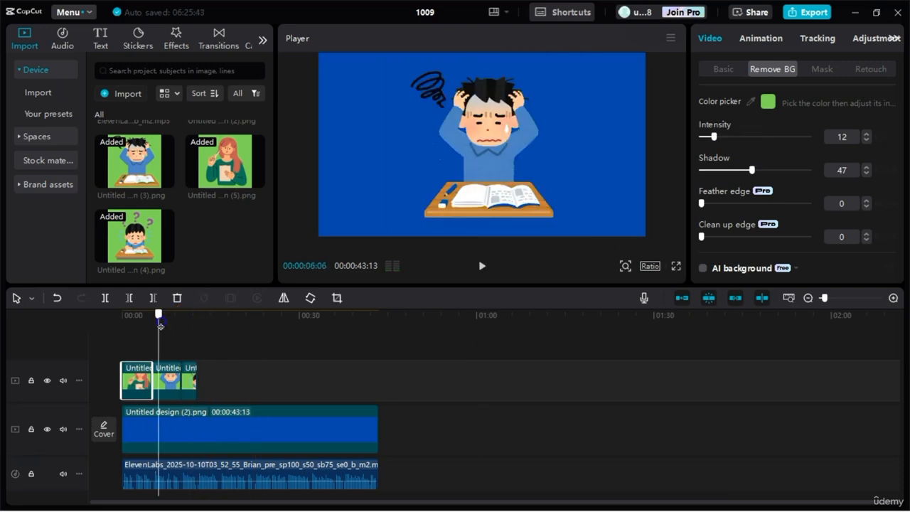
Step: Extend the notepad woman clip back to the timeline start and give it a Zoom Out entrance animation lasting 1.1 s
drag(161, 325, 119, 347)
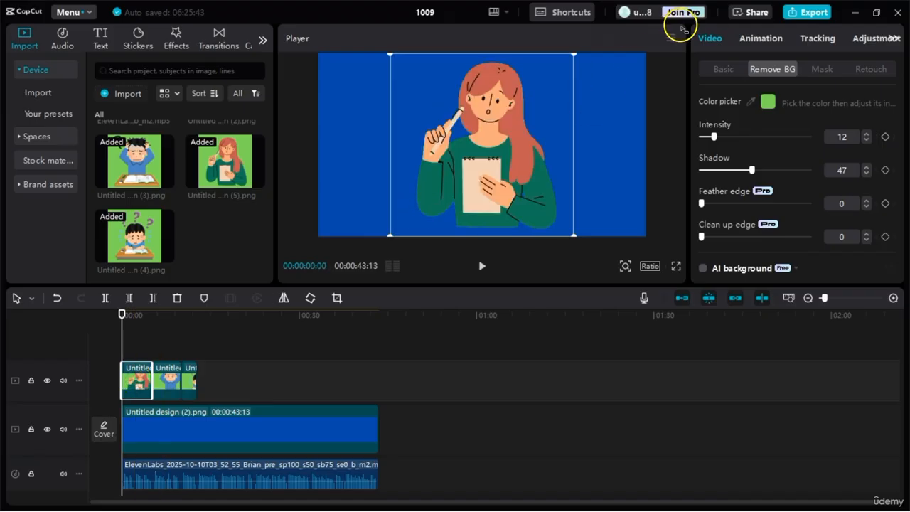
click(757, 38)
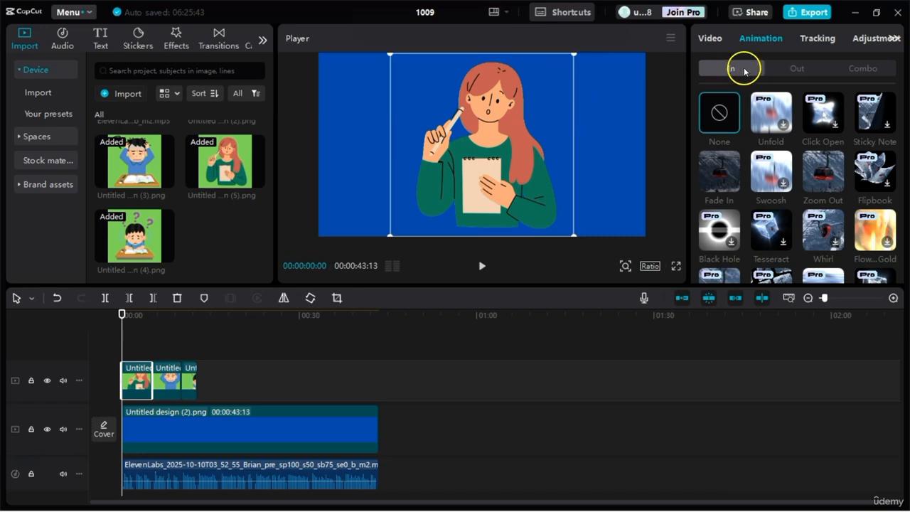
click(825, 173)
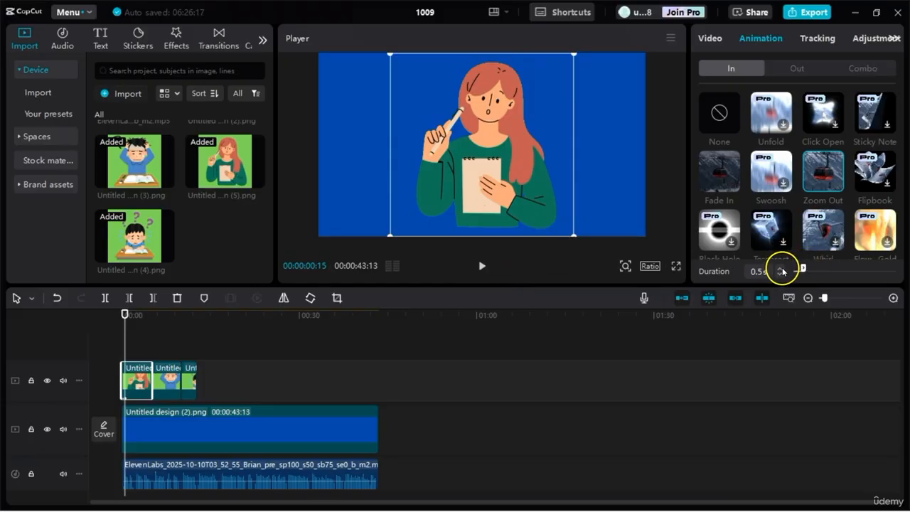
click(779, 269)
click(779, 269)
click(780, 269)
click(780, 268)
click(779, 268)
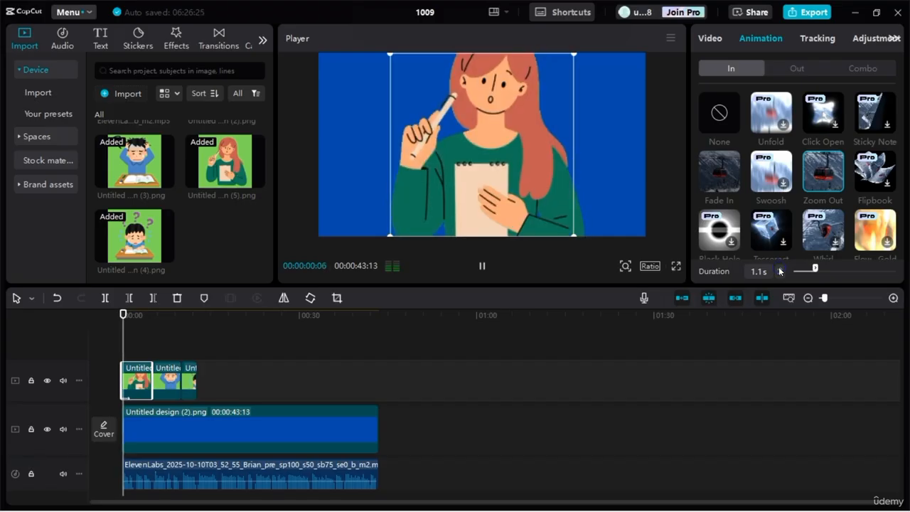
click(779, 268)
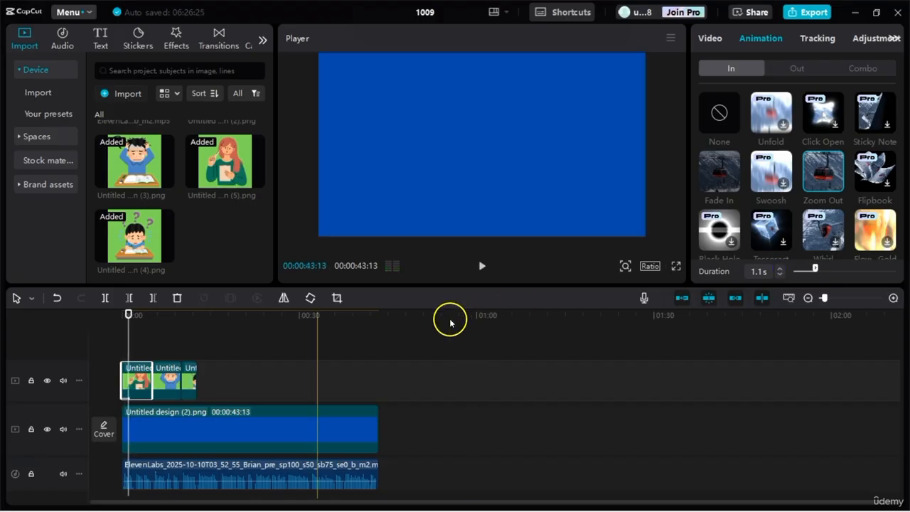
Step: Play the video from the beginning to preview the notepad woman clip's entrance animation
drag(126, 310, 109, 312)
key(space)
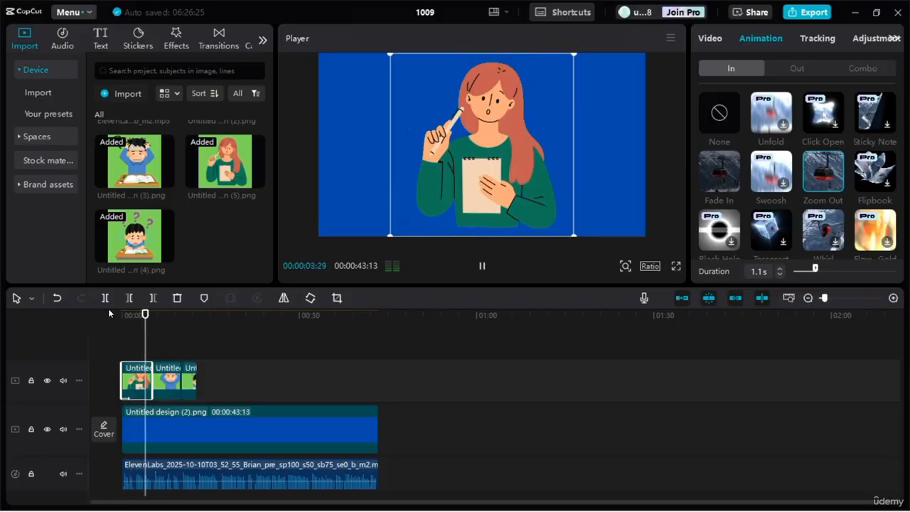
key(space)
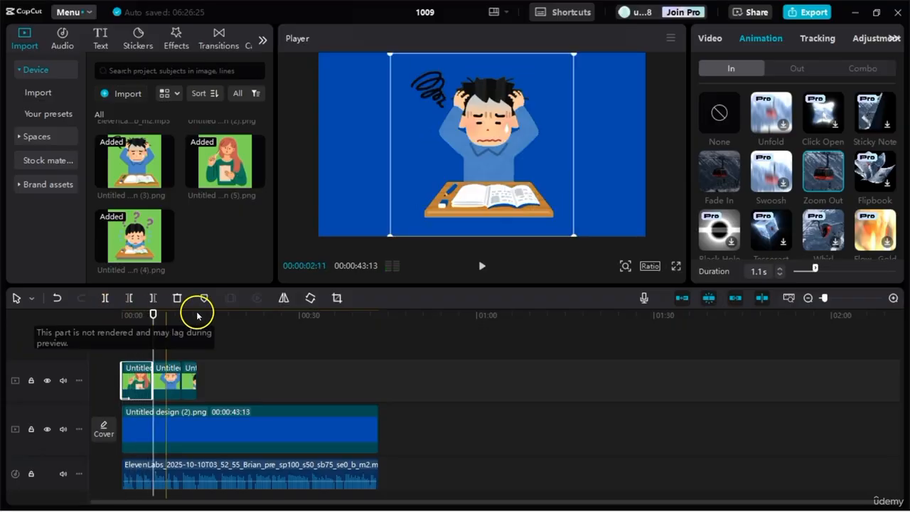
Step: Give the stressed student clip the split-panel "Vibr...nels" entrance animation with a duration of 2.0 s
drag(155, 312, 157, 313)
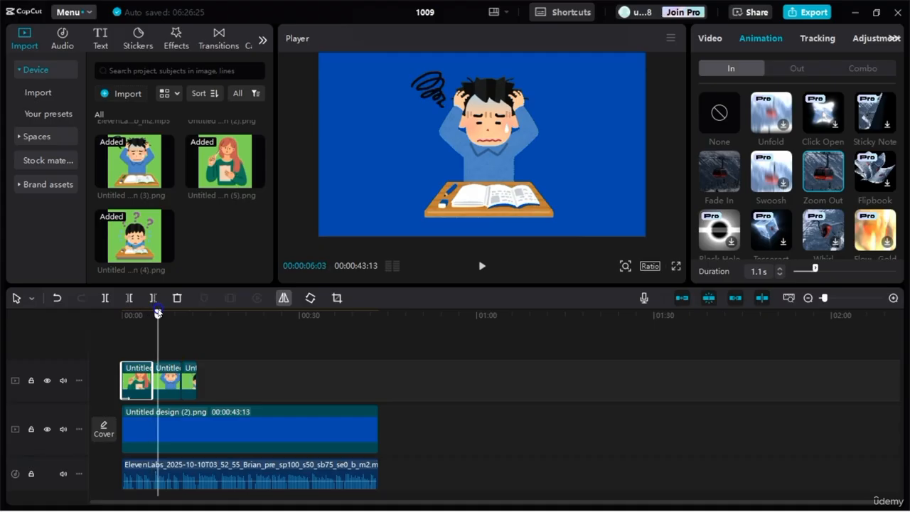
click(163, 380)
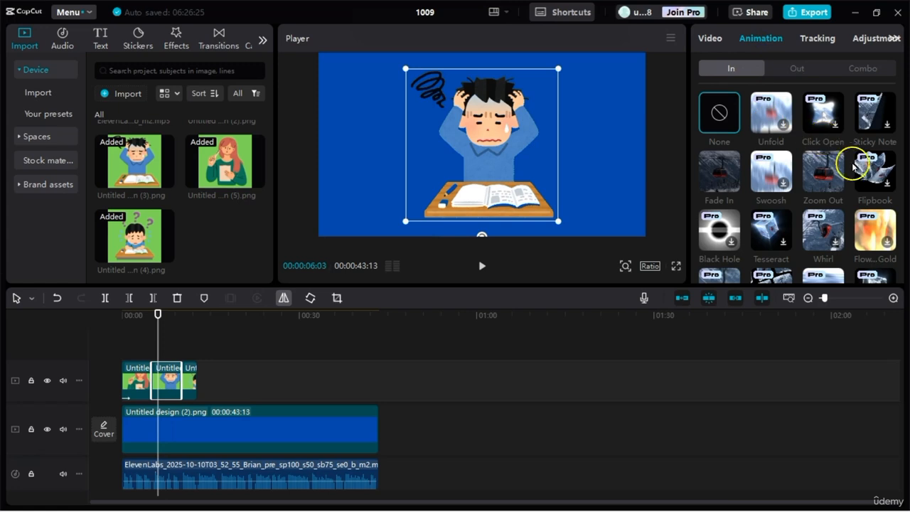
drag(900, 100, 899, 261)
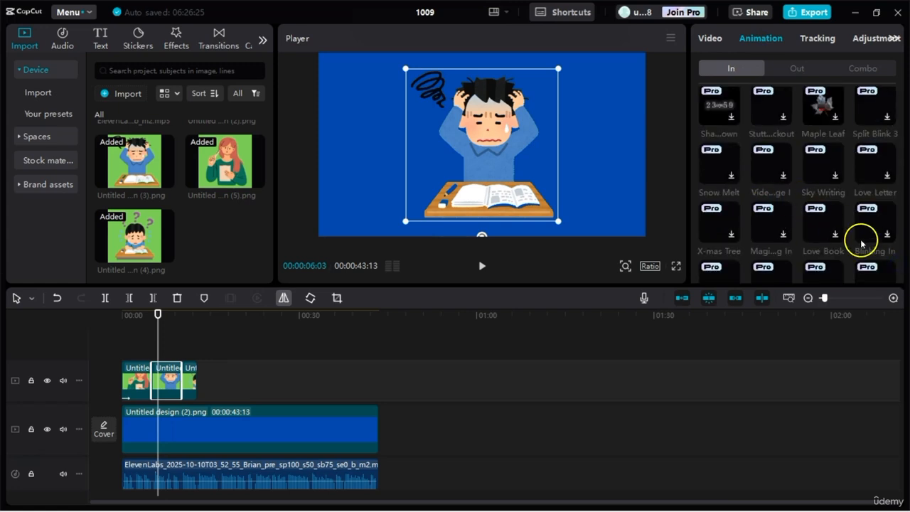
drag(900, 264, 899, 221)
click(824, 166)
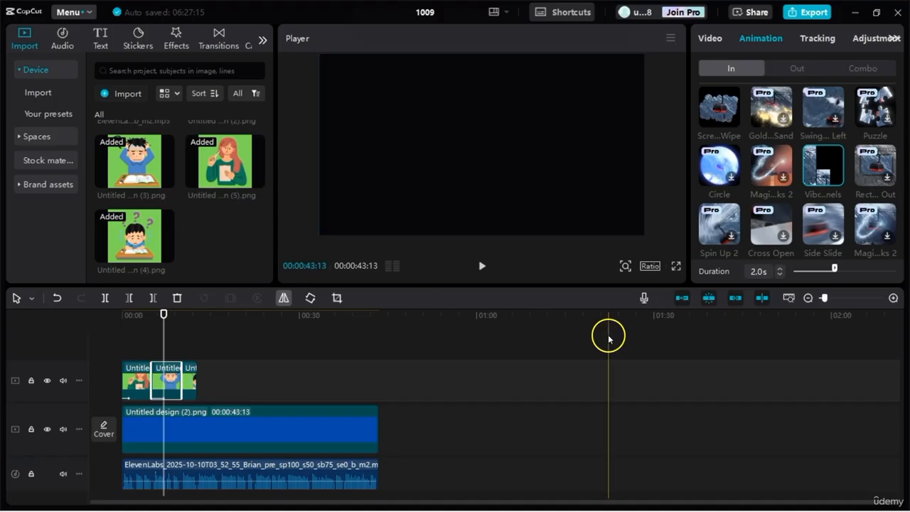
Step: Preview the stressed student clip's entrance animation in full screen, starting just before the clip, and return to the editor
click(676, 266)
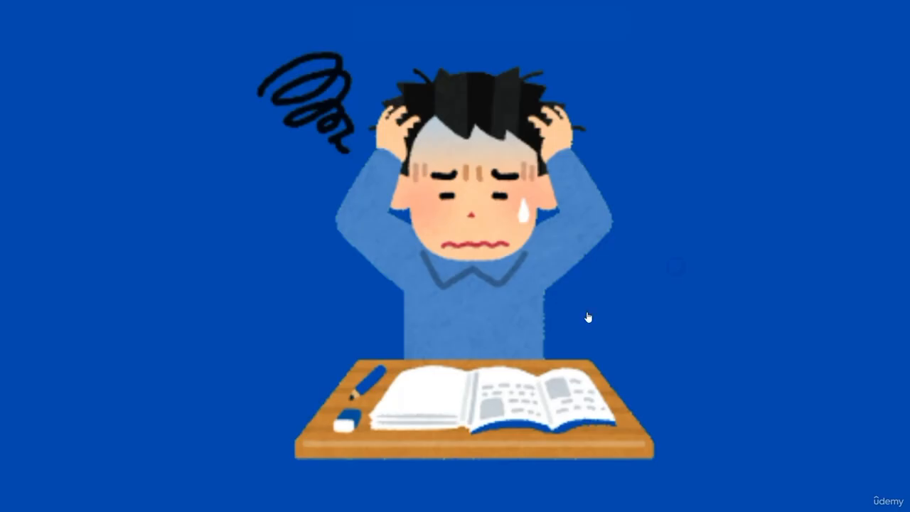
mouse_move(401, 425)
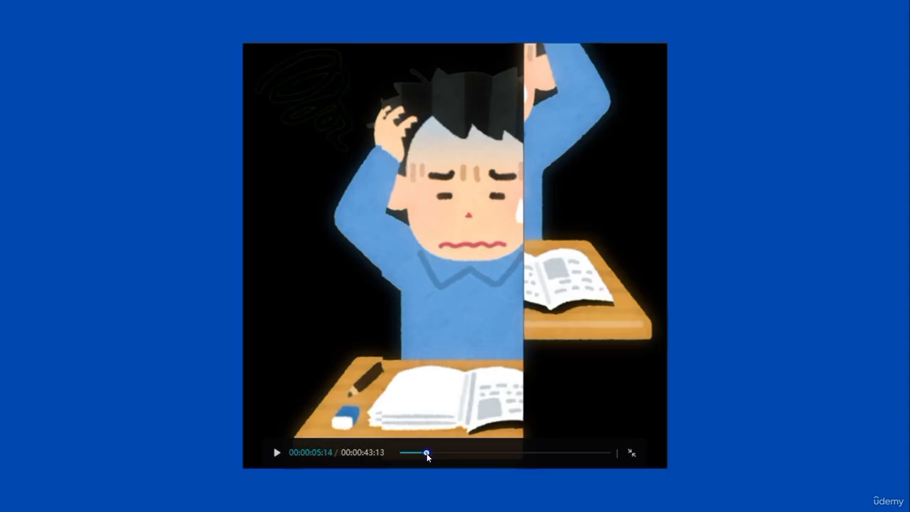
click(418, 453)
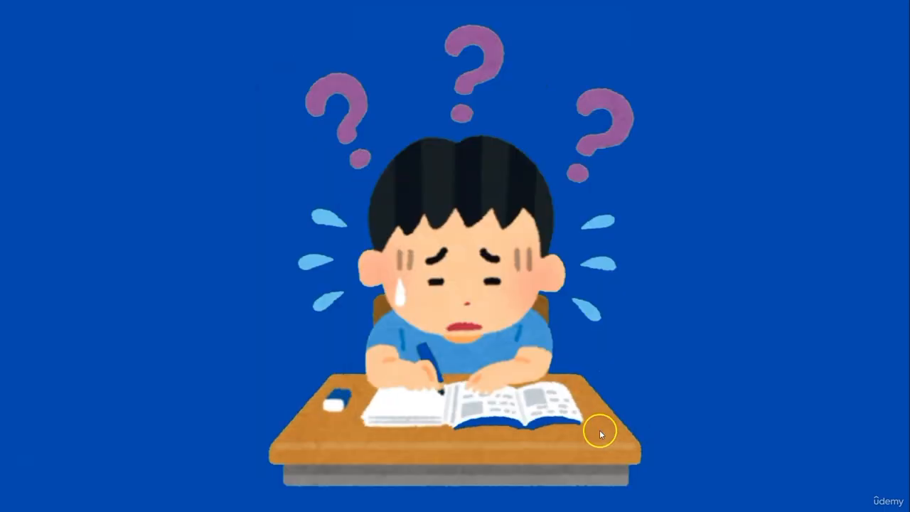
click(631, 452)
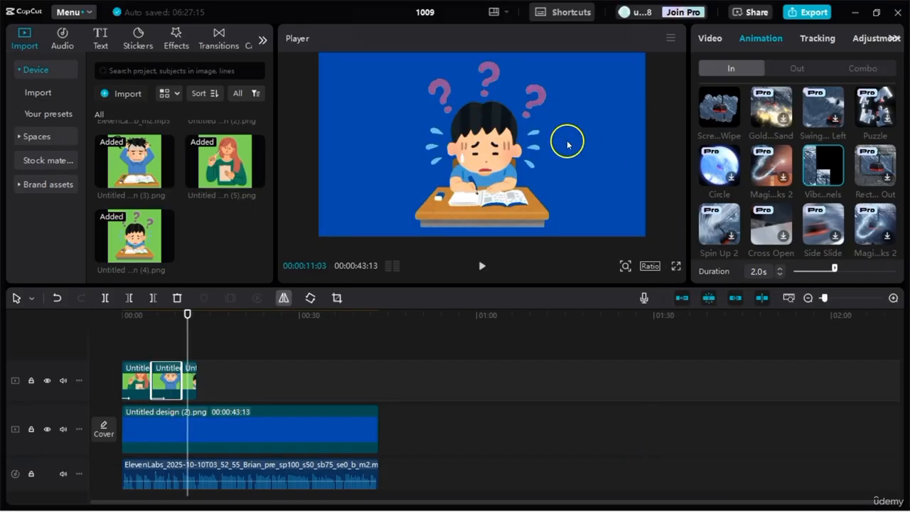
scroll(794, 123, up, 5)
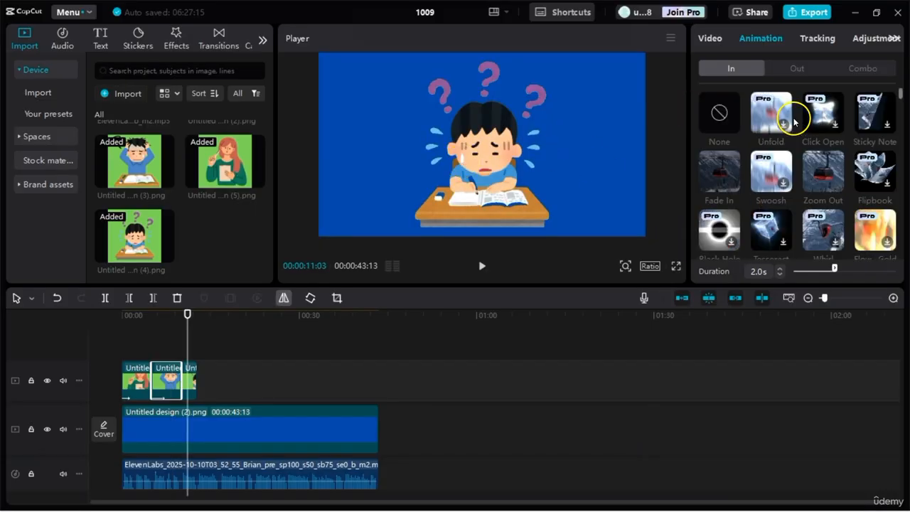
click(862, 66)
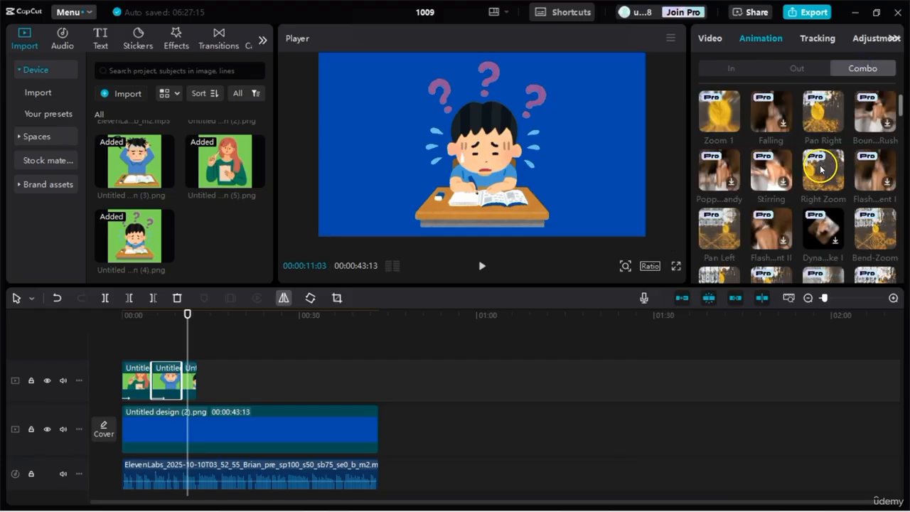
mouse_move(899, 107)
mouse_down()
mouse_move(904, 153)
mouse_move(905, 96)
mouse_up()
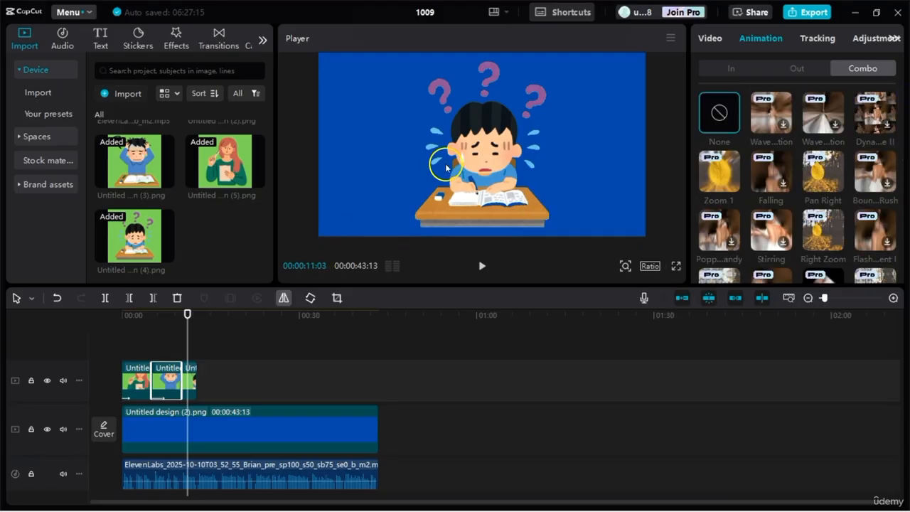
drag(188, 315, 199, 316)
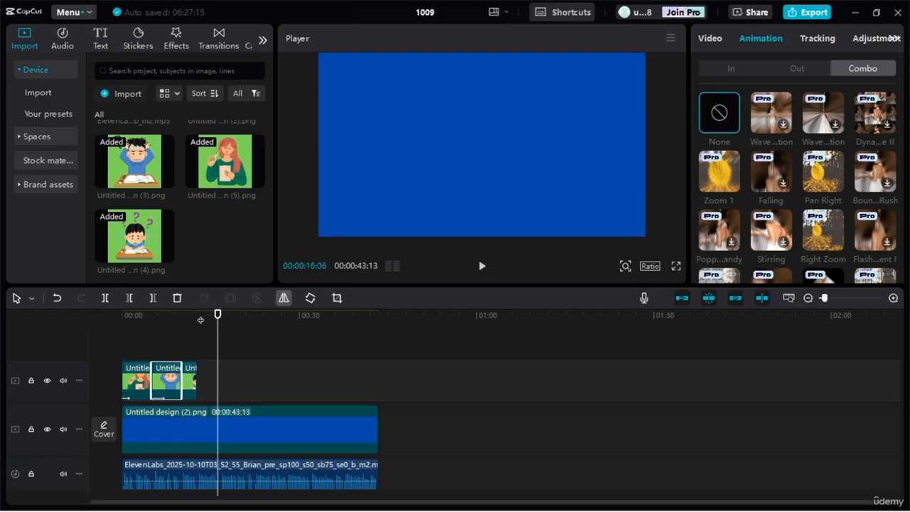
Step: Switch to ChatGPT in the browser and copy the Scene 2 keyword "light bulb moment"
mouse_move(345, 507)
click(501, 496)
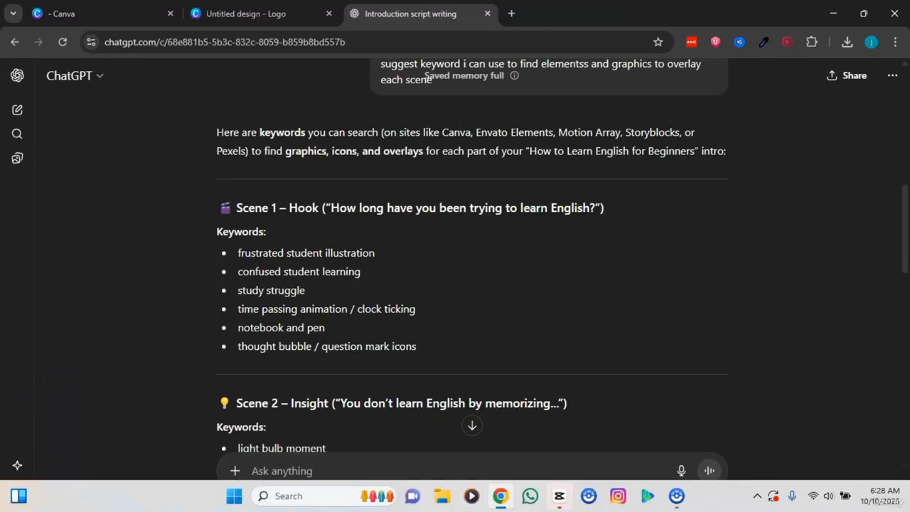
scroll(287, 321, down, 4)
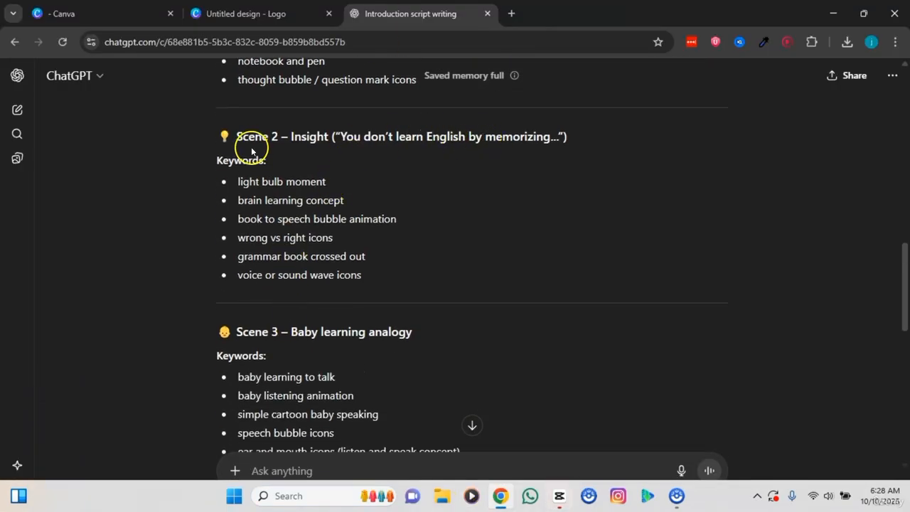
drag(239, 182, 339, 175)
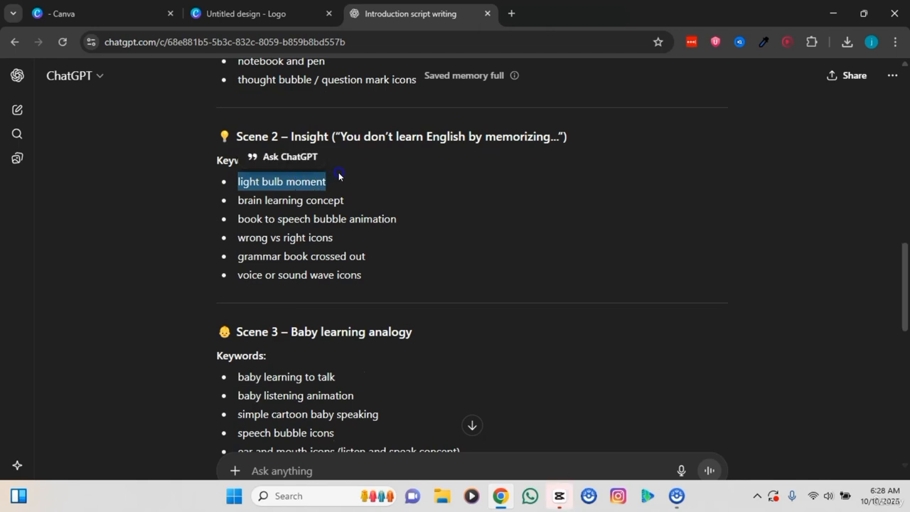
right_click(298, 177)
click(332, 192)
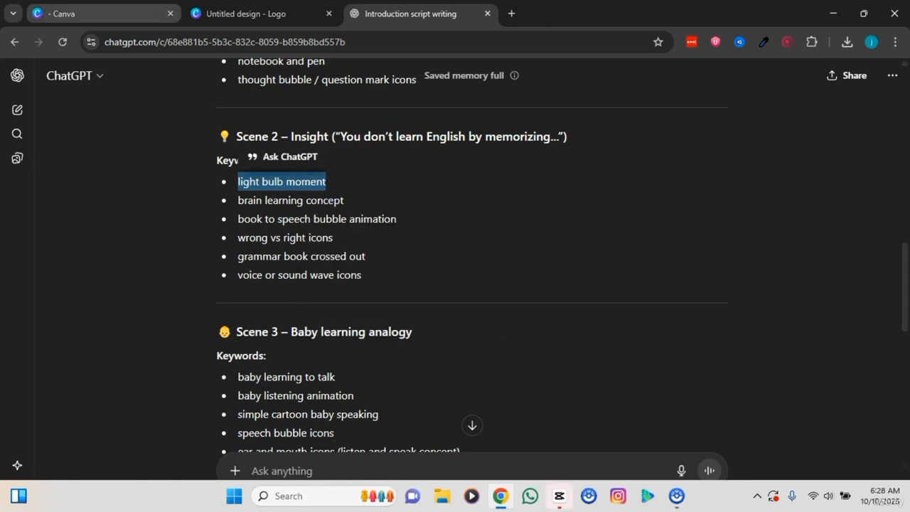
Step: Switch to the Canva design and search the graphics for "light bulb moment" in place of the previous search term
click(99, 13)
click(246, 14)
double_click(135, 120)
right_click(142, 126)
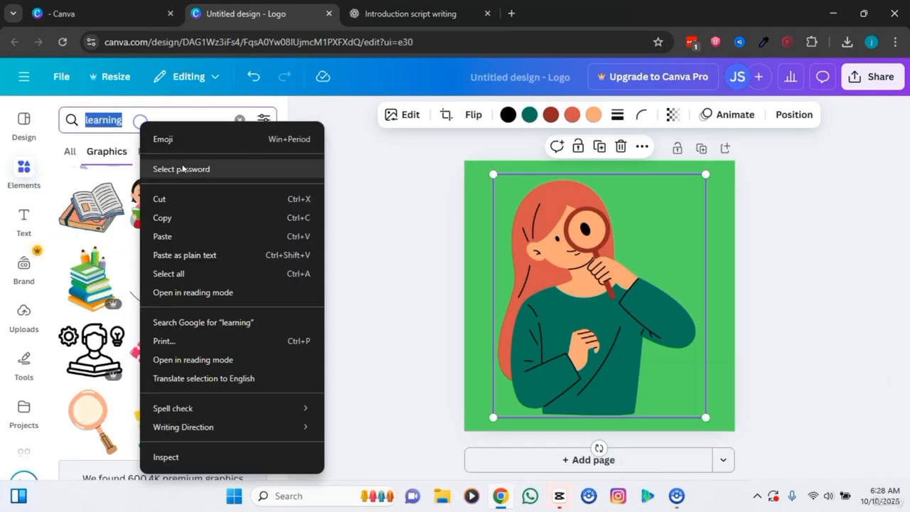
click(185, 235)
key(Return)
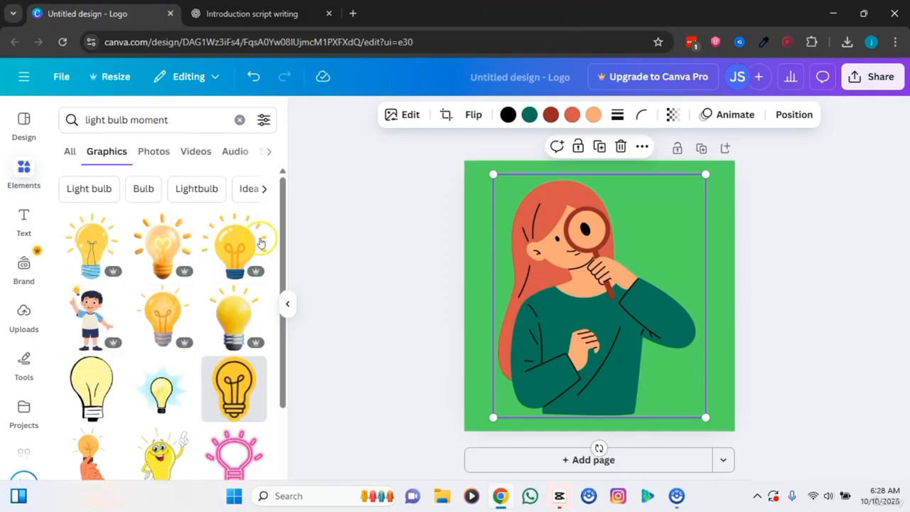
Step: Replace the magnifying-glass woman on the green page with an animated light bulb graphic, enlarged to nearly fill the page
drag(282, 209, 287, 301)
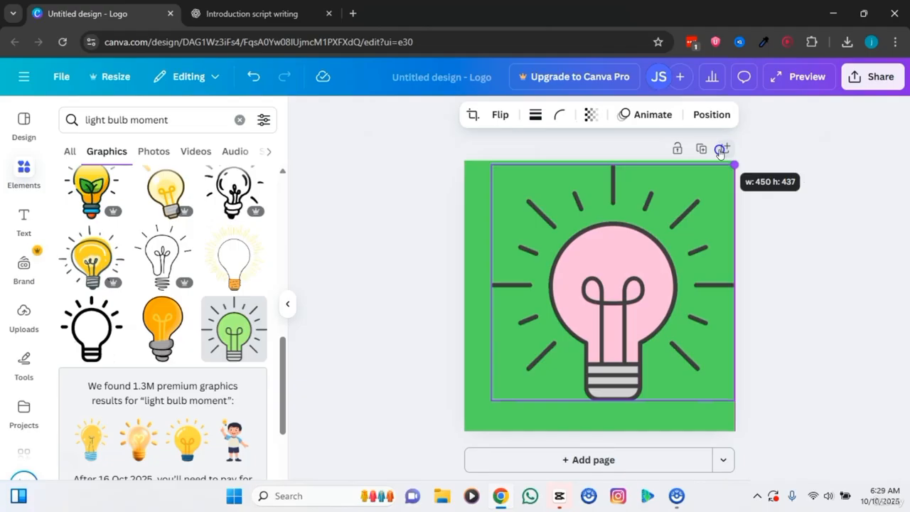
drag(720, 151, 717, 157)
drag(493, 399, 470, 419)
drag(542, 374, 544, 373)
Step: Download the light bulb design as an MP4 video
click(871, 76)
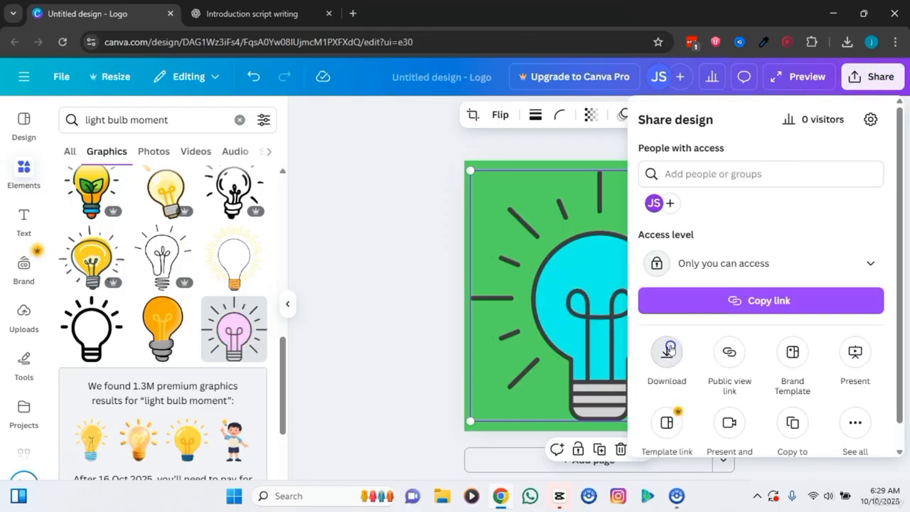
click(668, 351)
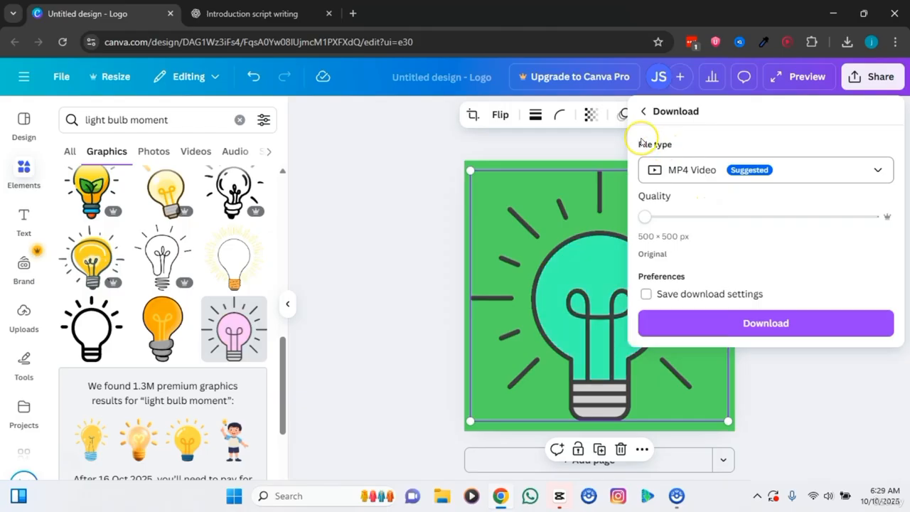
click(757, 324)
Step: Switch to CapCut, import the "Untitled design (4)" light bulb video and place it directly after the last graphic clip on the graphics track
click(559, 496)
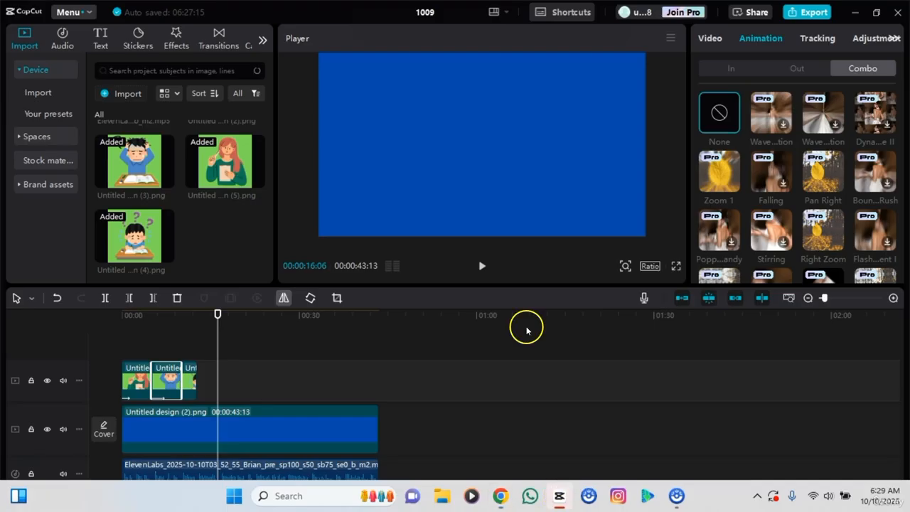
click(129, 96)
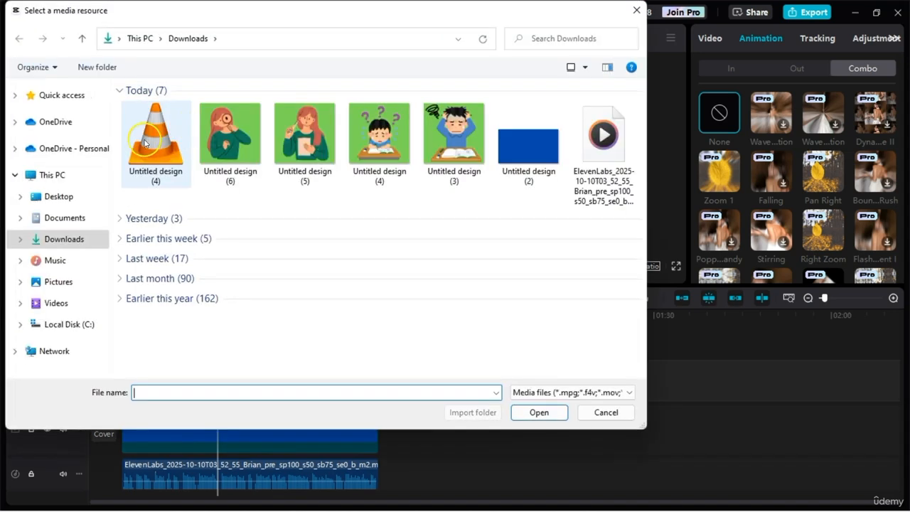
click(144, 143)
click(538, 413)
drag(217, 320, 199, 369)
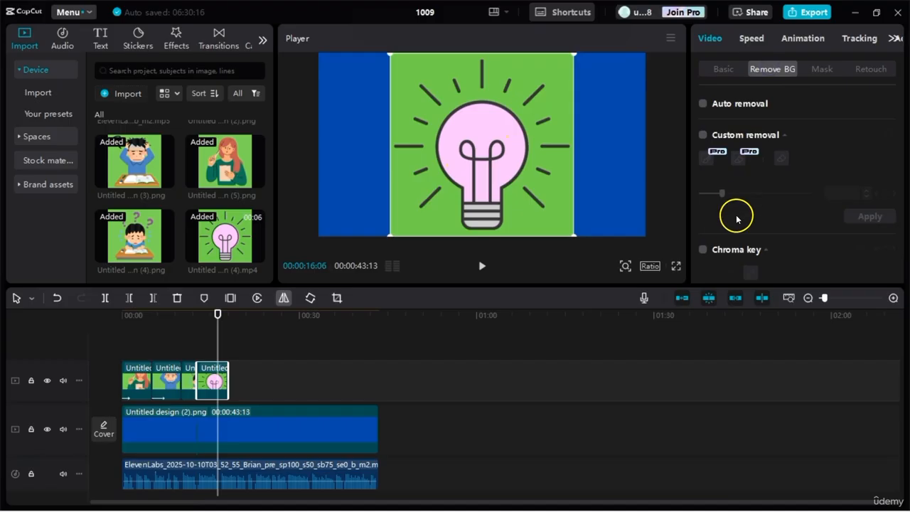
Step: Chroma-key out the light bulb clip's green background with an intensity of 44
click(703, 249)
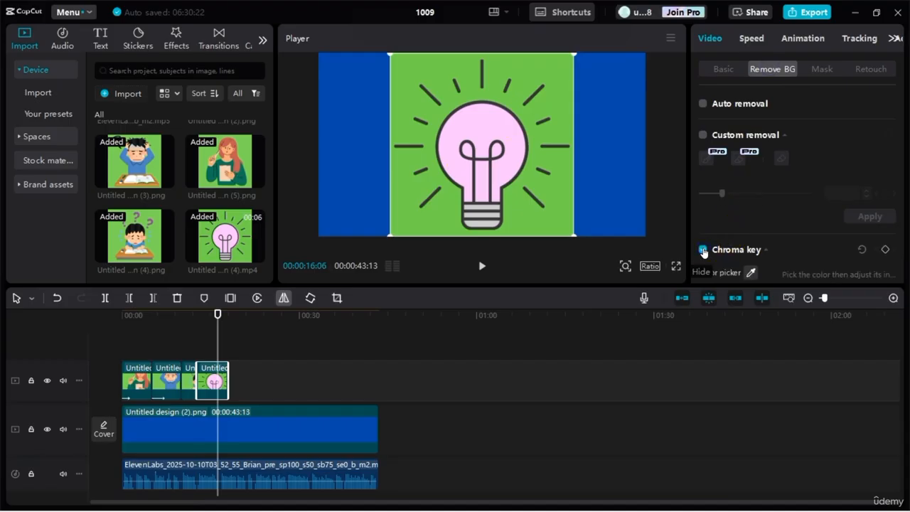
click(541, 81)
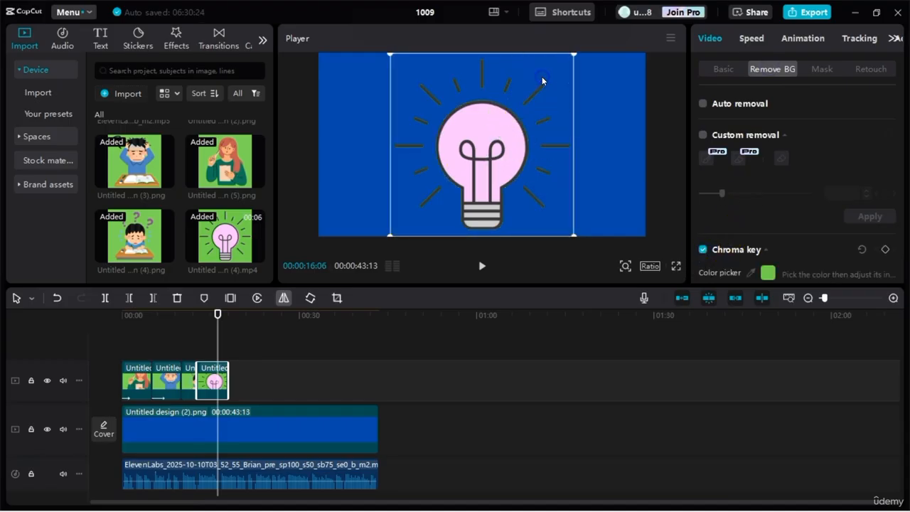
scroll(747, 227, down, 3)
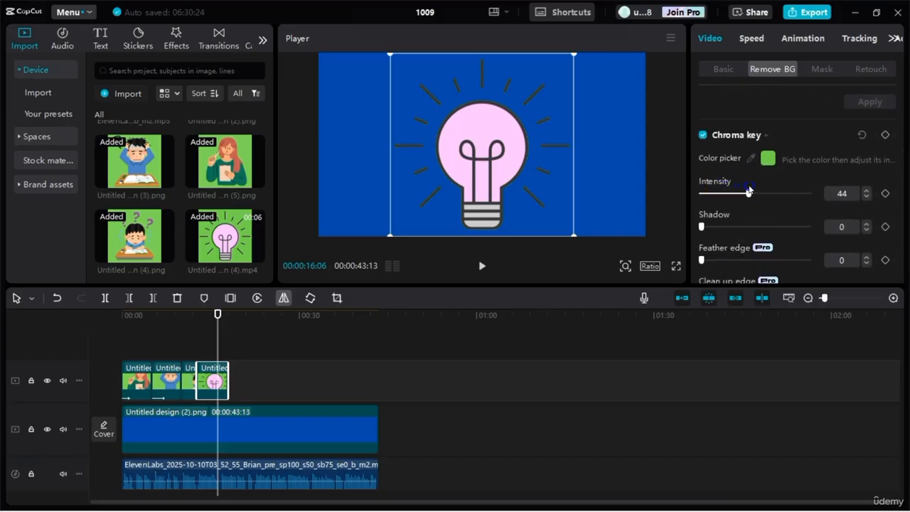
Step: Play the light bulb clip against the voiceover and trim its end to 00:00:16:13
click(196, 314)
key(space)
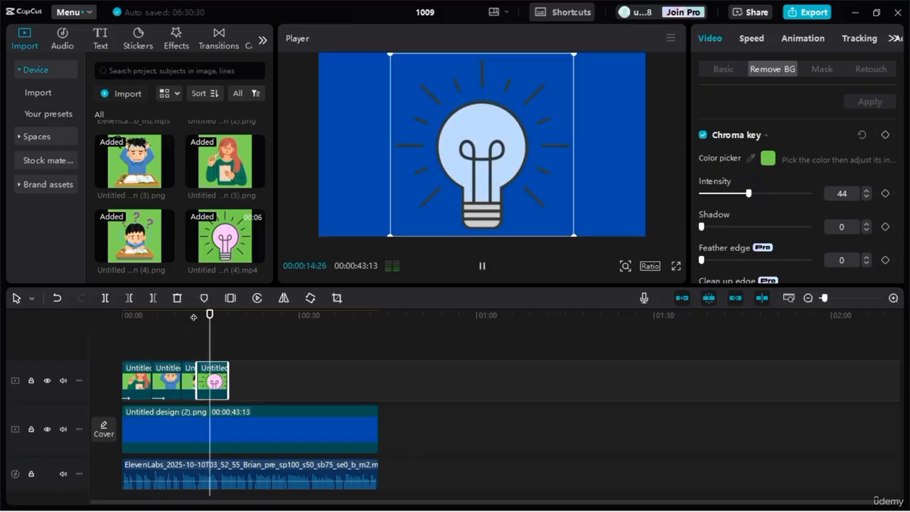
key(space)
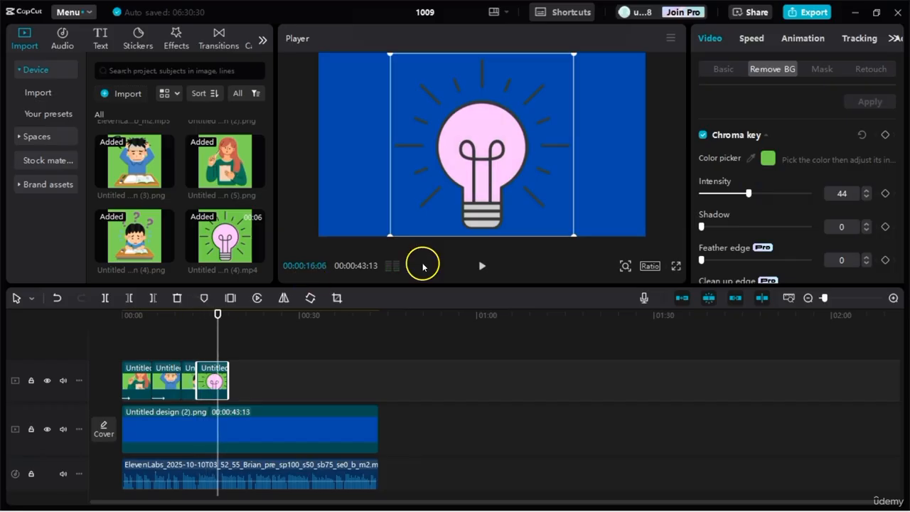
drag(216, 312, 190, 317)
key(space)
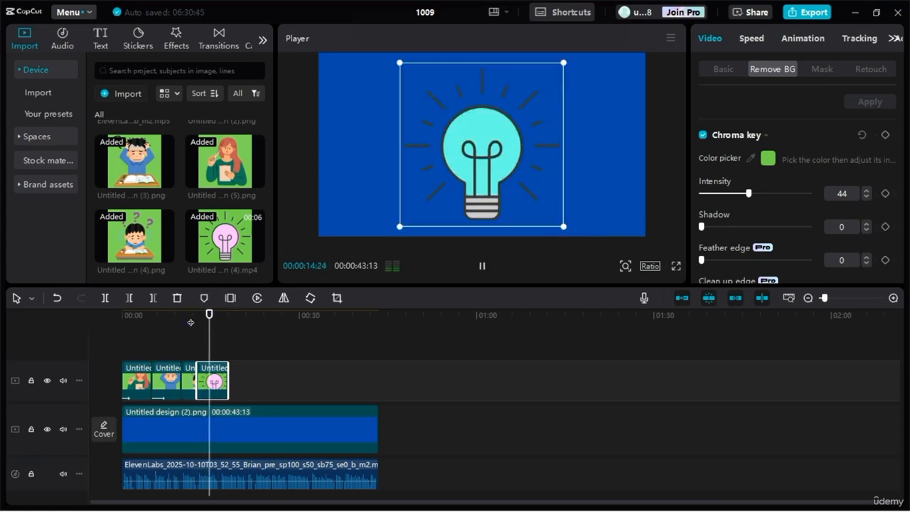
click(217, 380)
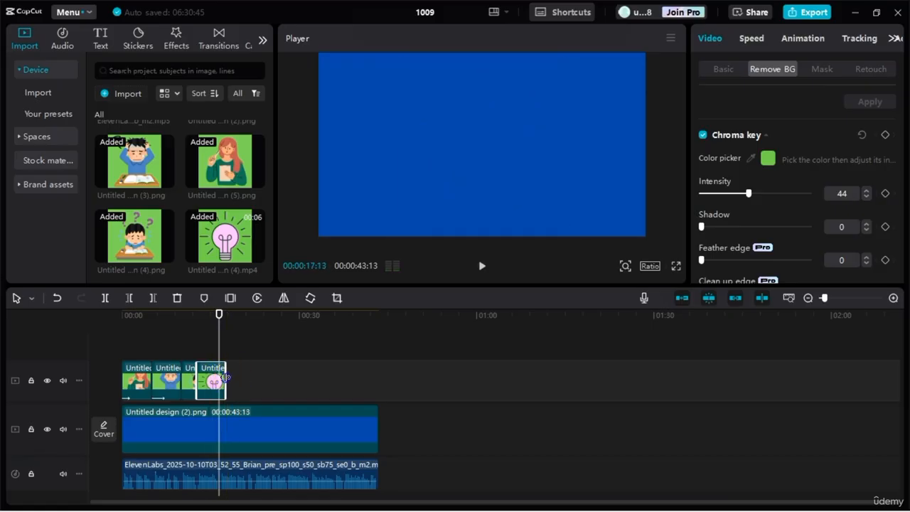
Step: Import the book-and-brain image "Untitled design (7)" from Downloads and place it directly after the light bulb clip
mouse_move(502, 490)
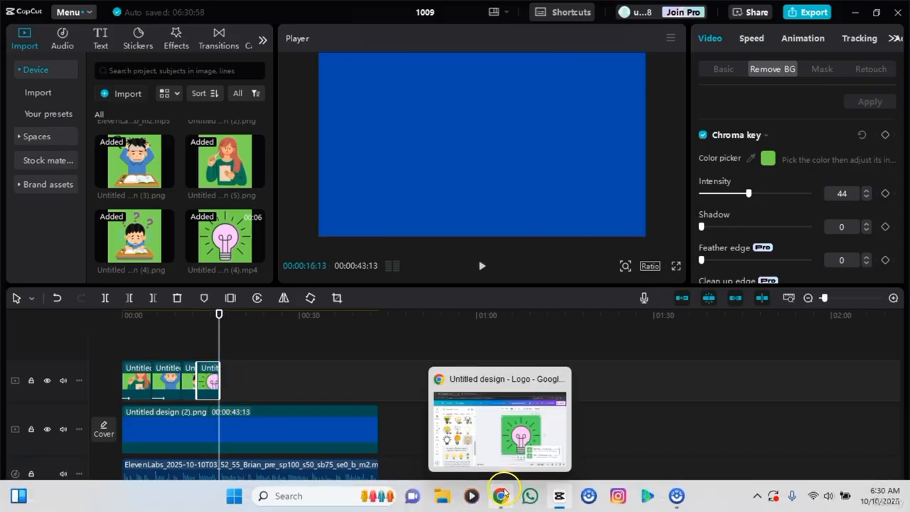
click(518, 400)
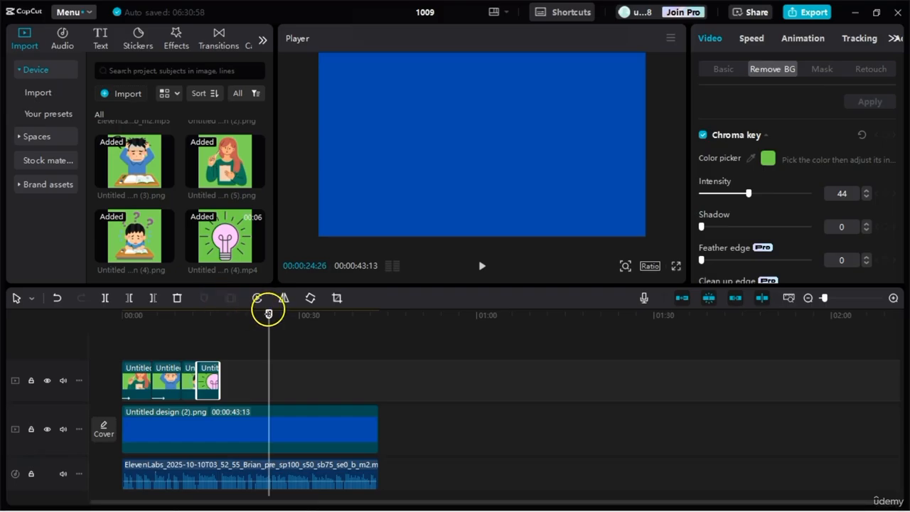
drag(268, 311, 220, 311)
click(119, 167)
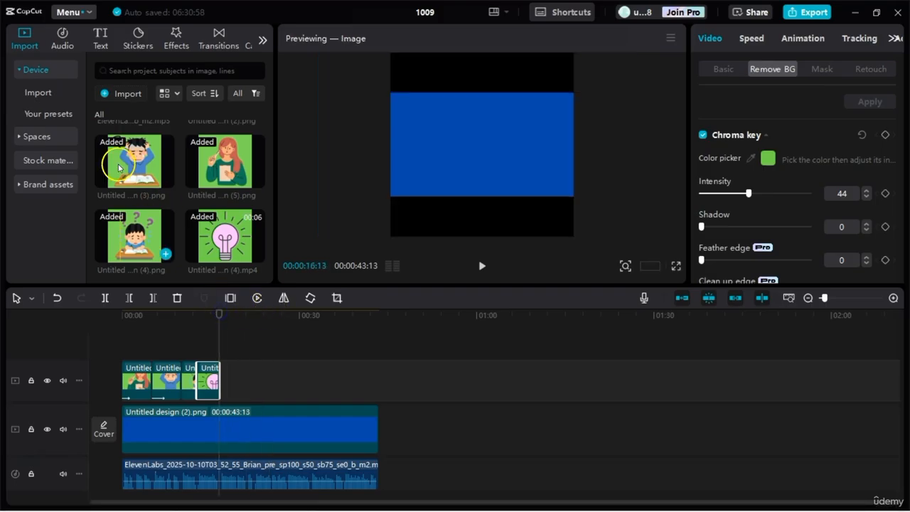
click(128, 96)
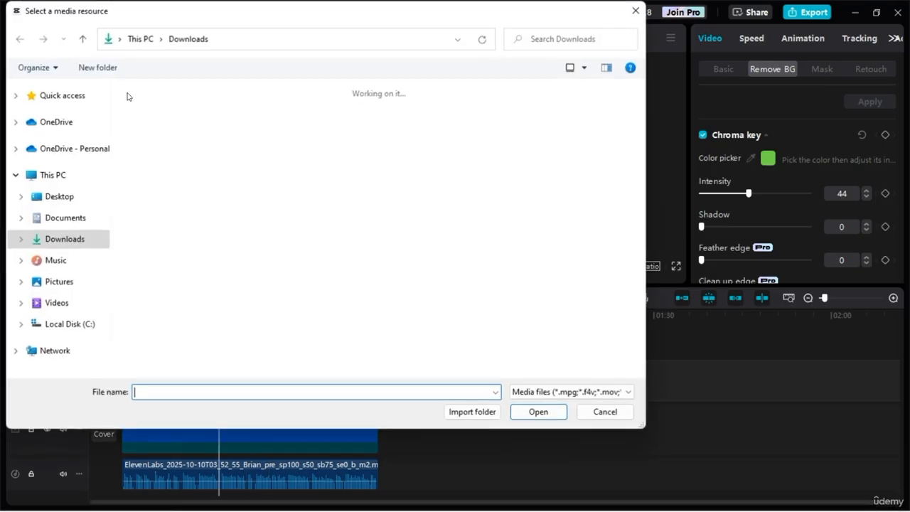
click(538, 413)
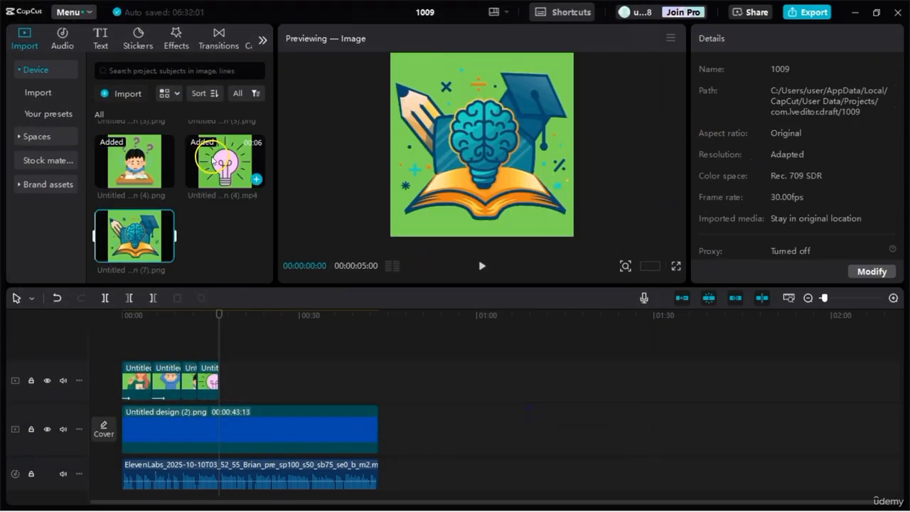
drag(135, 236, 219, 370)
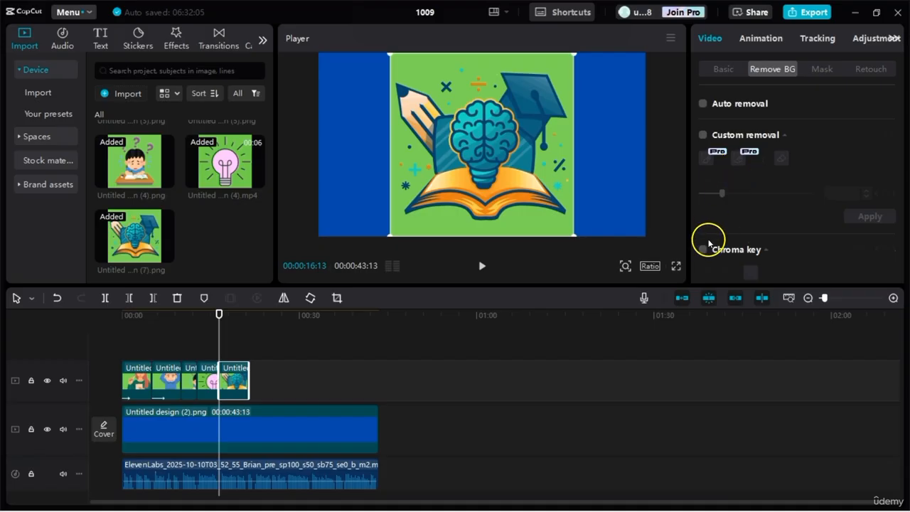
Step: Chroma-key out the book-and-brain clip's green background with an intensity of 47
click(703, 249)
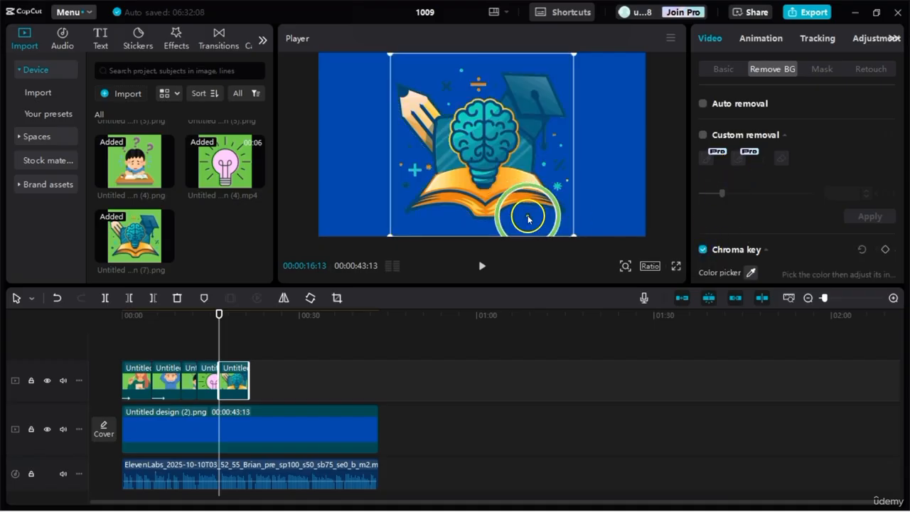
scroll(736, 216, down, 3)
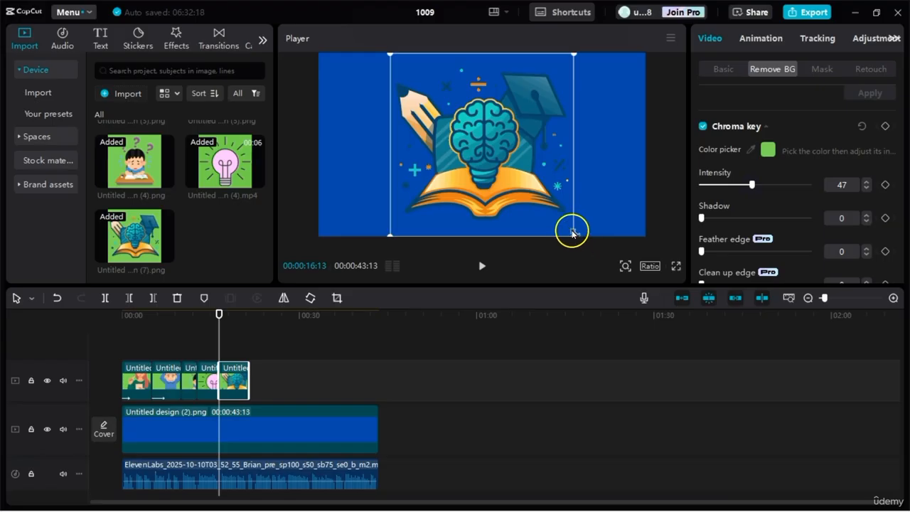
click(426, 170)
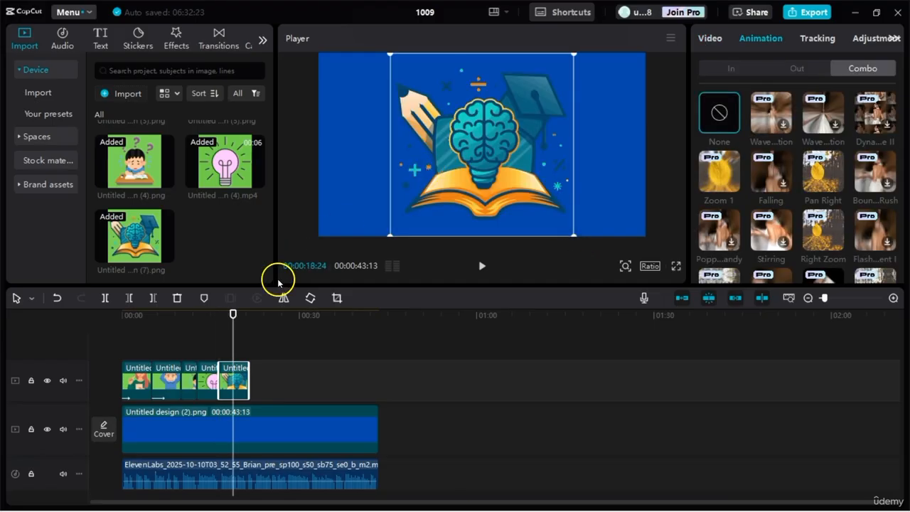
Step: Add a Blur transition between the light bulb clip and the book-and-brain clip
drag(233, 314, 217, 318)
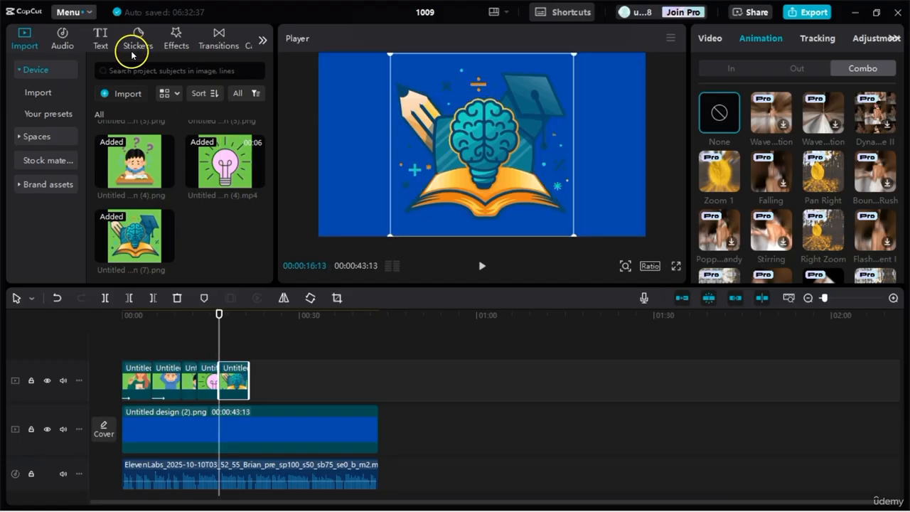
click(222, 37)
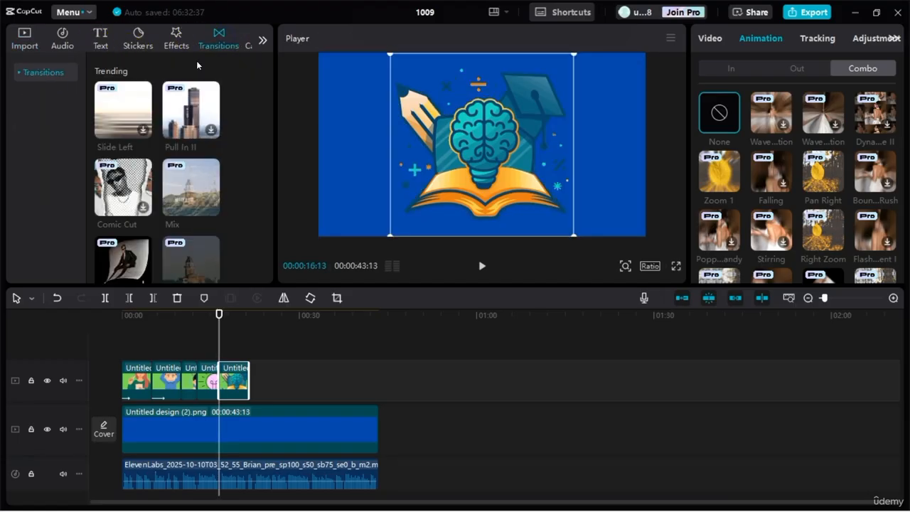
scroll(212, 157, down, 10)
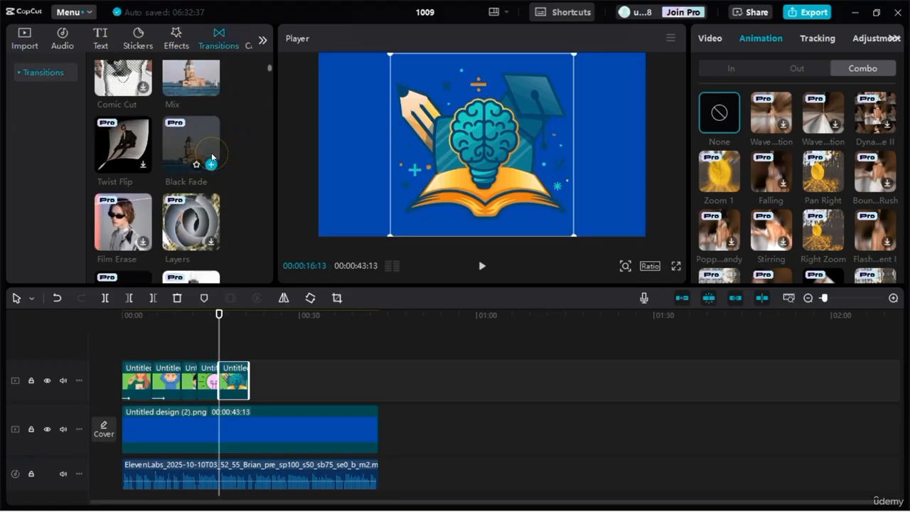
scroll(230, 136, down, 2)
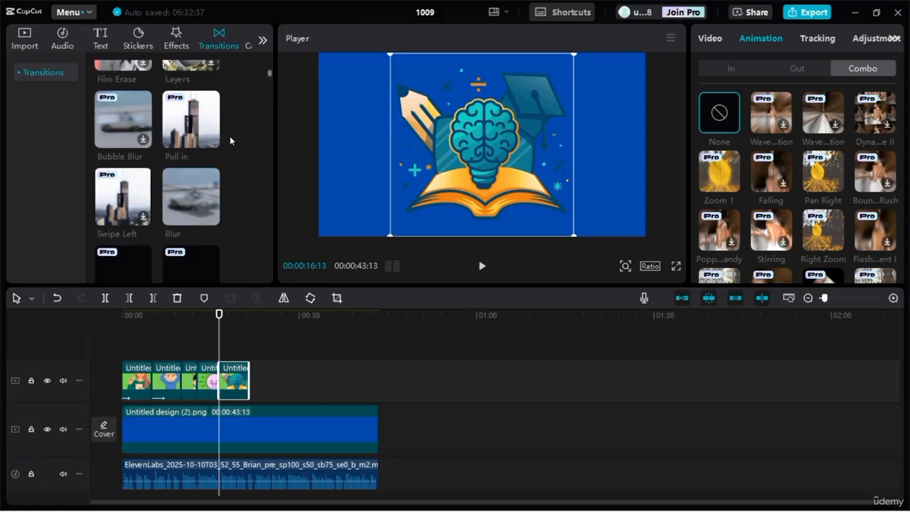
click(193, 193)
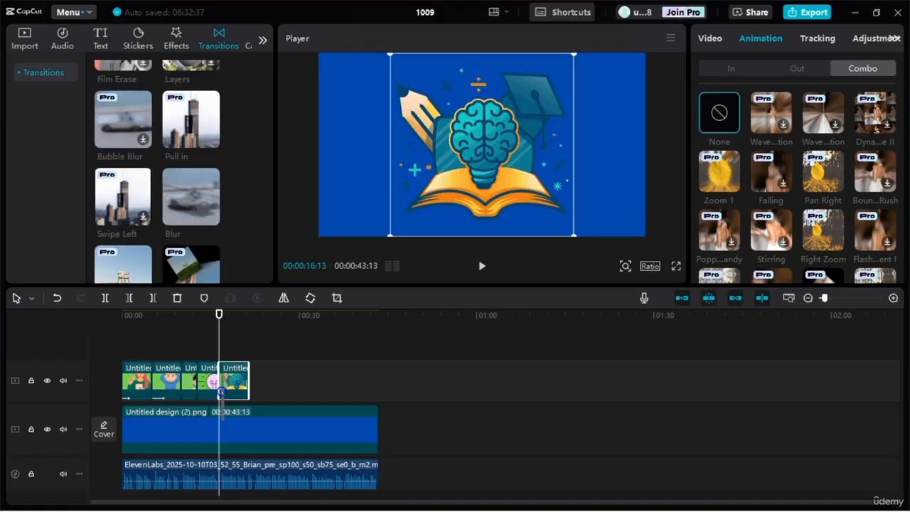
drag(215, 378, 216, 378)
click(535, 302)
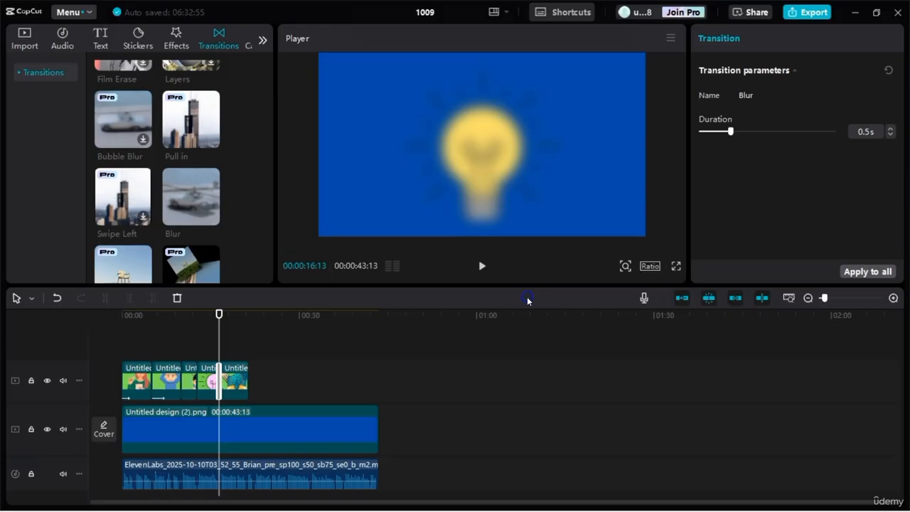
Step: Play back the Blur transition and the book-and-brain clip, then put the playhead at the clip's end, 00:00:21:12
drag(219, 317, 211, 316)
key(space)
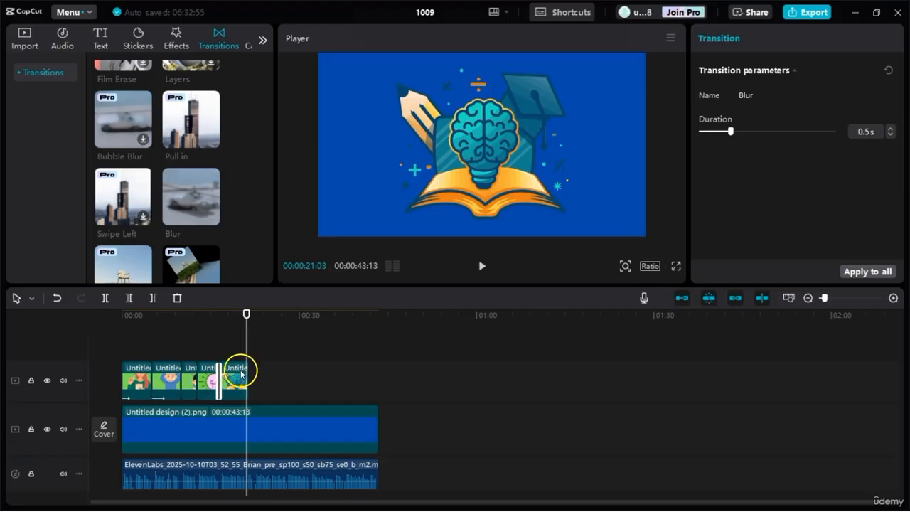
click(240, 371)
drag(246, 315, 241, 313)
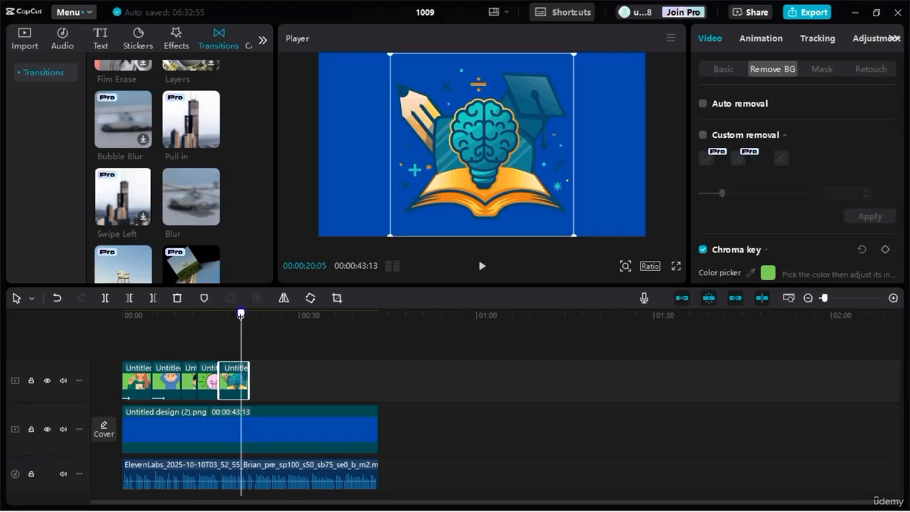
Step: Import the images "Untitled design (8)" and "Untitled design (9)" from Downloads together into the project media
scroll(138, 102, up, 5)
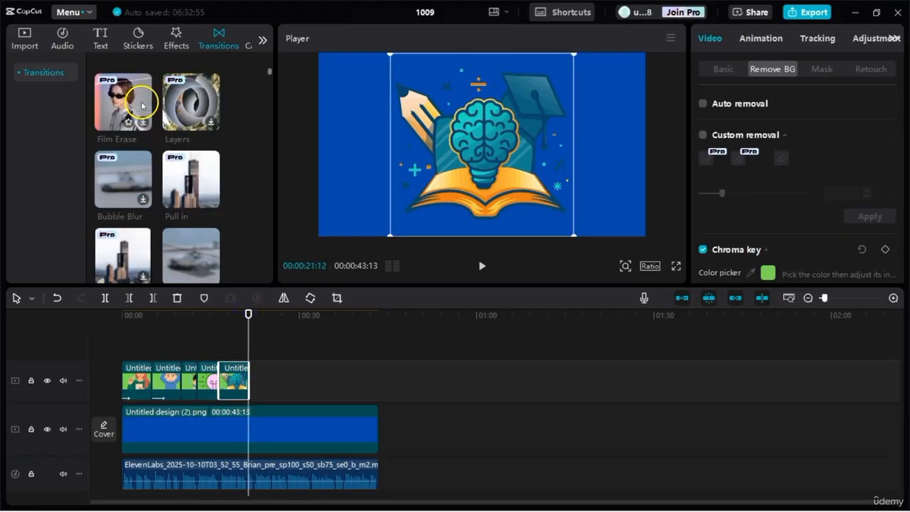
click(21, 35)
click(116, 92)
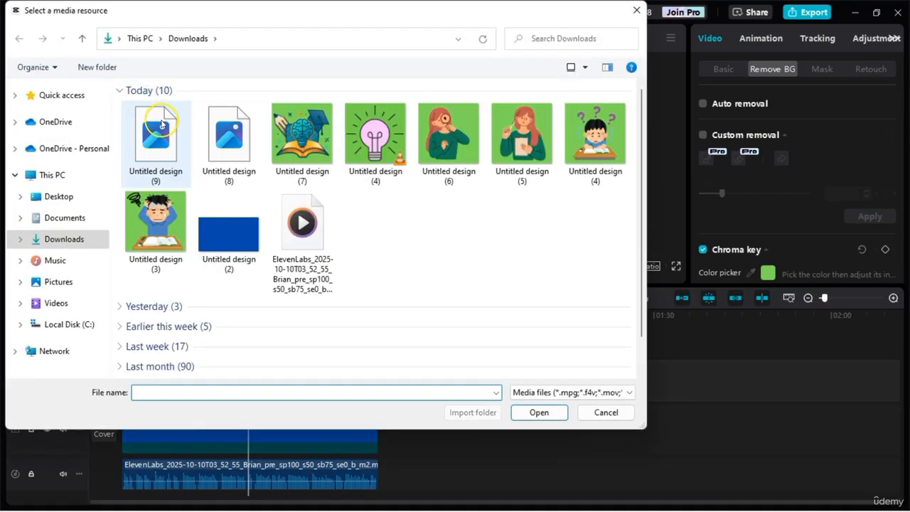
click(152, 133)
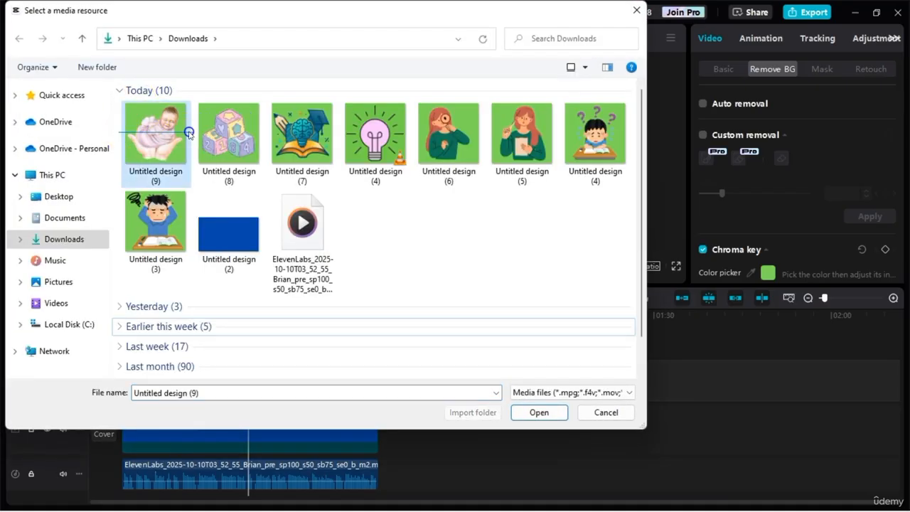
ctrl+click(215, 132)
click(537, 413)
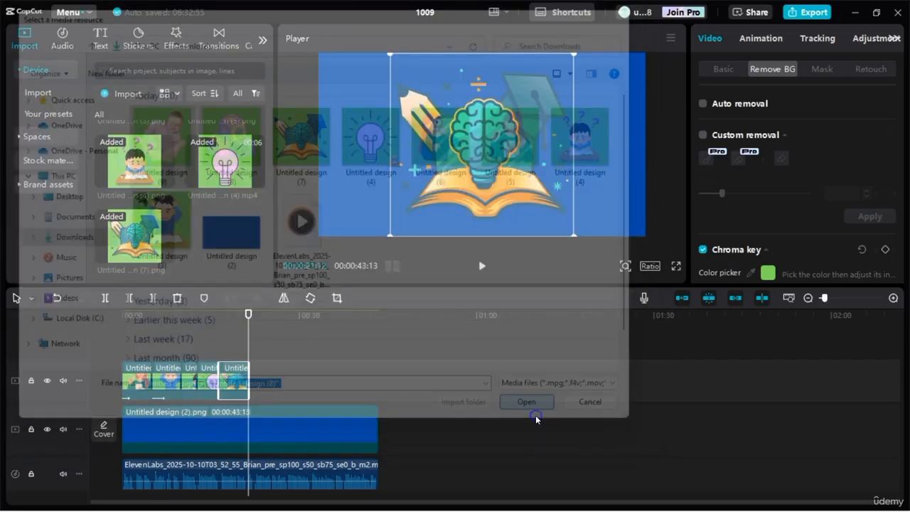
Step: Place the baby image "Untitled design (9)" at 00:00:21:12 and chroma-key out its green background with an intensity of 38
click(217, 217)
drag(231, 163, 250, 378)
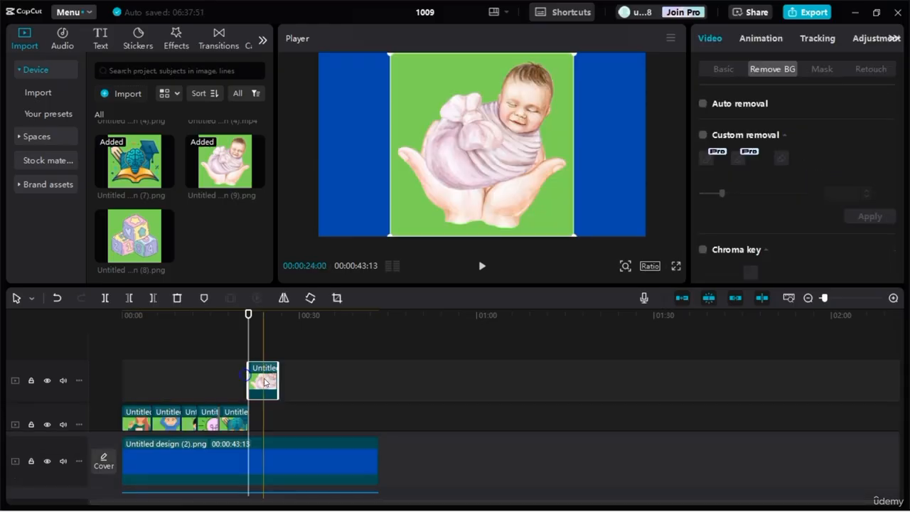
click(703, 251)
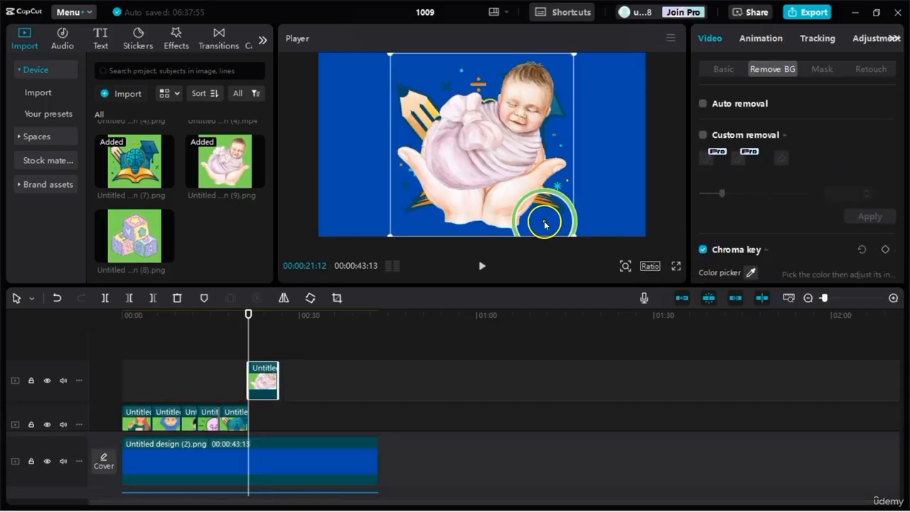
scroll(739, 200, down, 3)
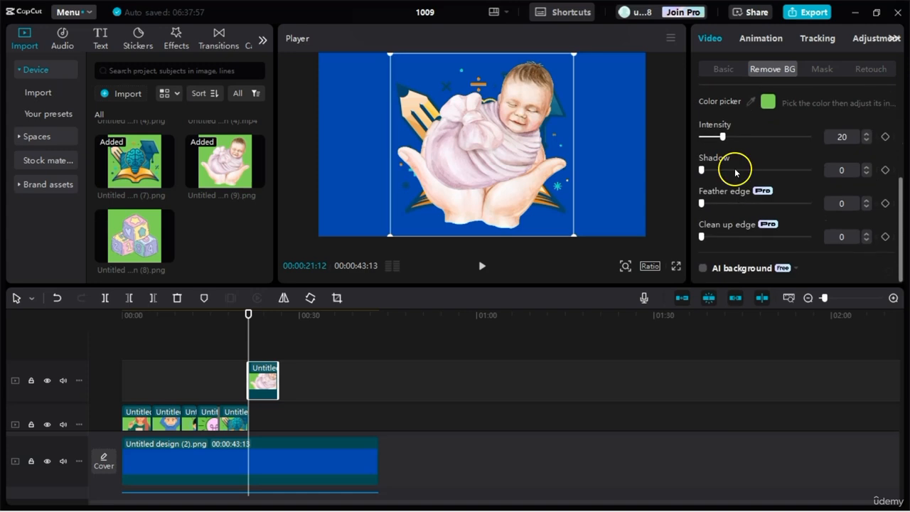
Step: Move the baby clip down onto the graphics track, directly after the book-and-brain clip
drag(263, 381, 272, 325)
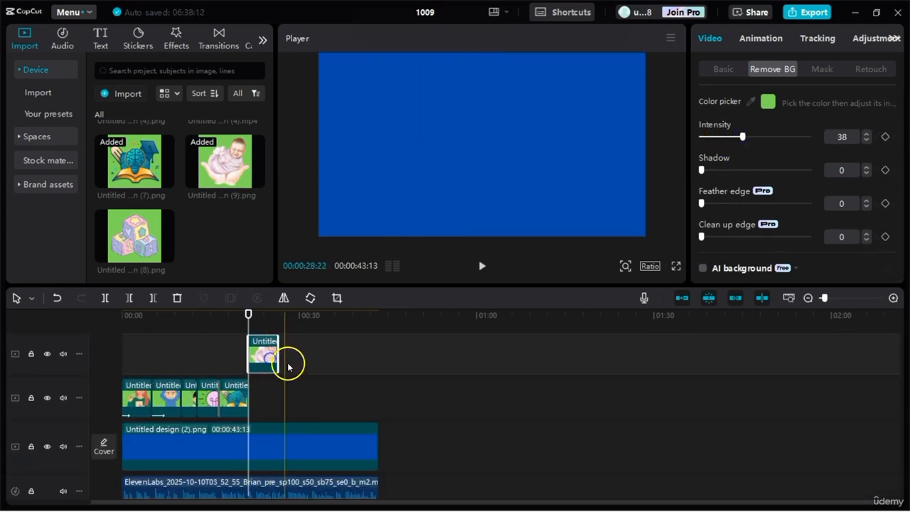
mouse_move(268, 368)
mouse_down()
mouse_move(274, 400)
mouse_move(263, 357)
mouse_up()
click(222, 317)
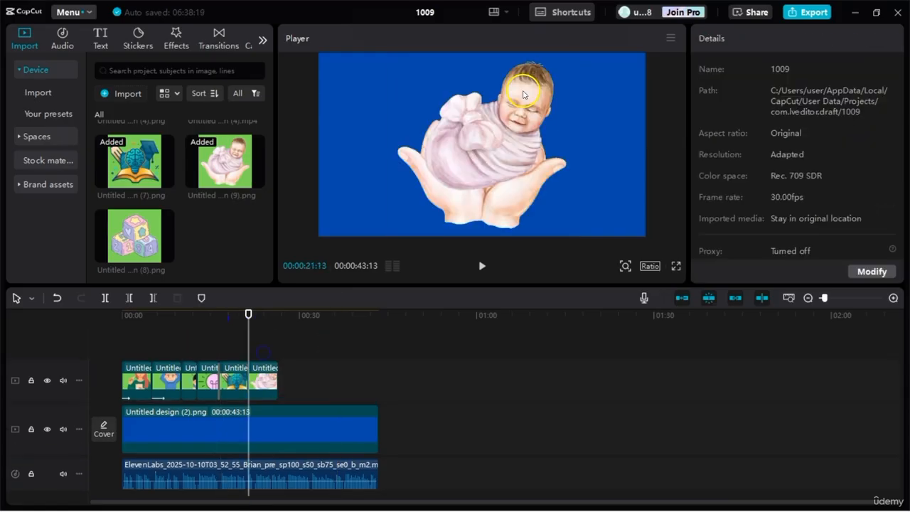
Step: Apply the "Chec...de 1" Combo animation to the baby clip and extend the clip's end to about 27 seconds on the timeline
click(257, 369)
click(257, 382)
click(756, 41)
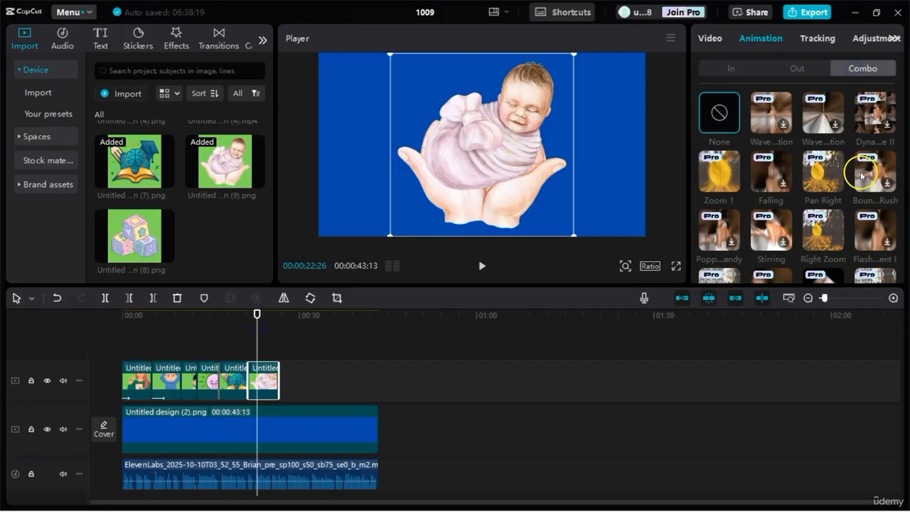
scroll(720, 238, down, 2)
click(721, 237)
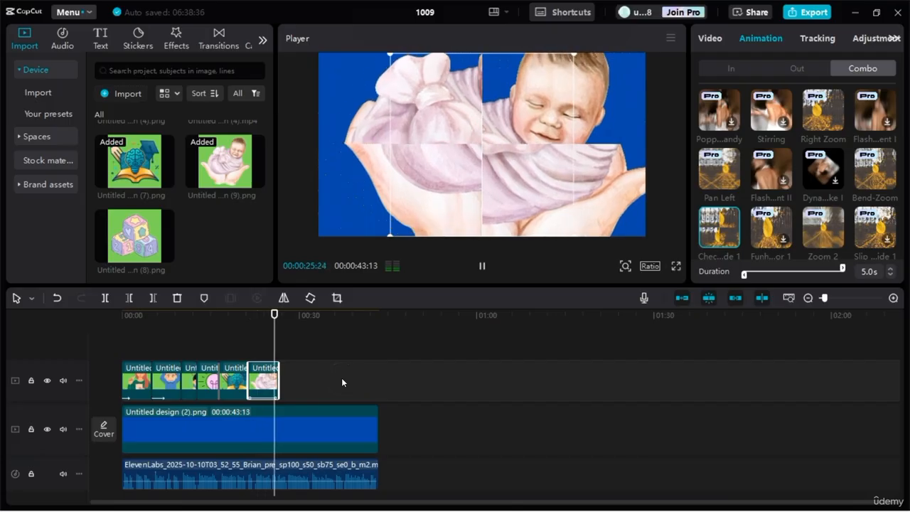
click(272, 353)
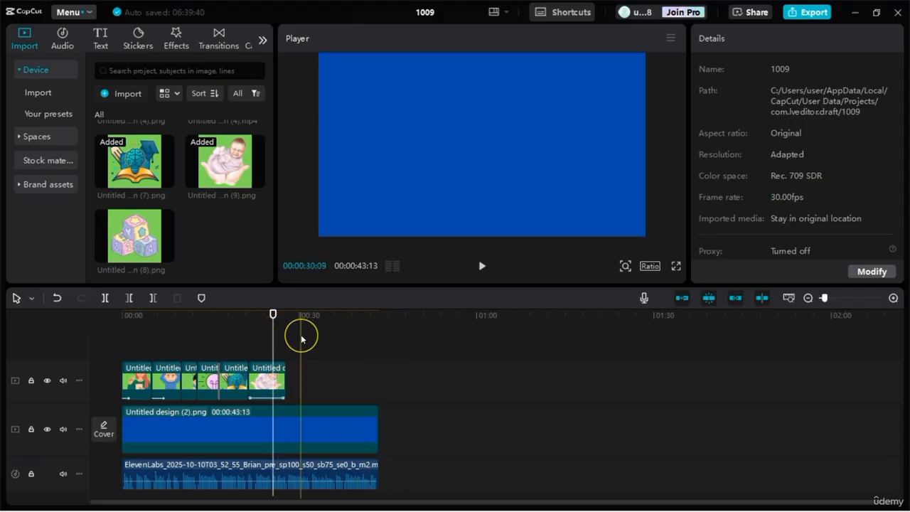
Step: Review the graphics, animations and transitions across the timeline, including a full-screen preview of the opening clips and a look at the final clip
click(141, 318)
drag(141, 320, 186, 323)
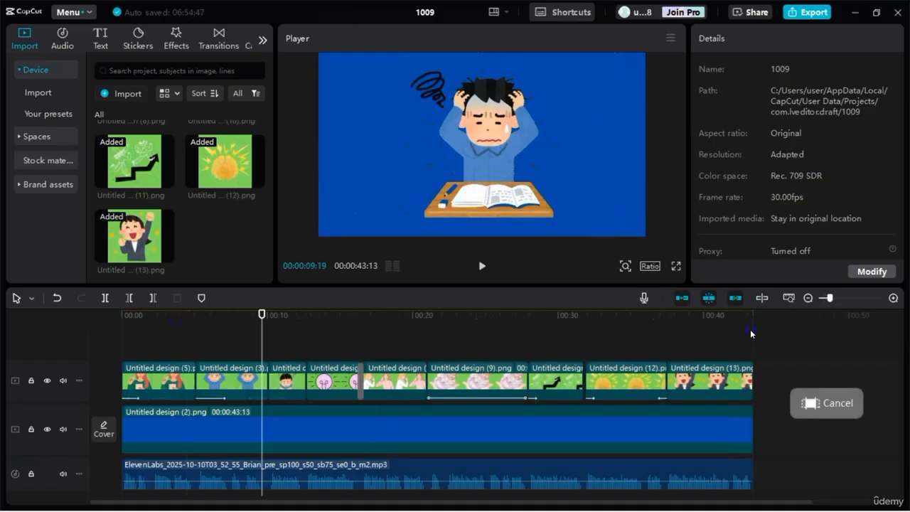
drag(752, 320, 383, 347)
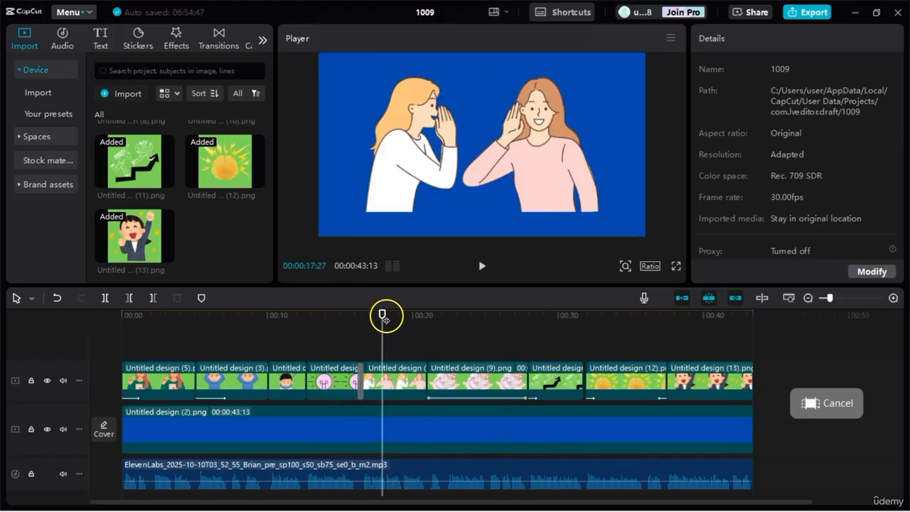
drag(383, 321, 169, 328)
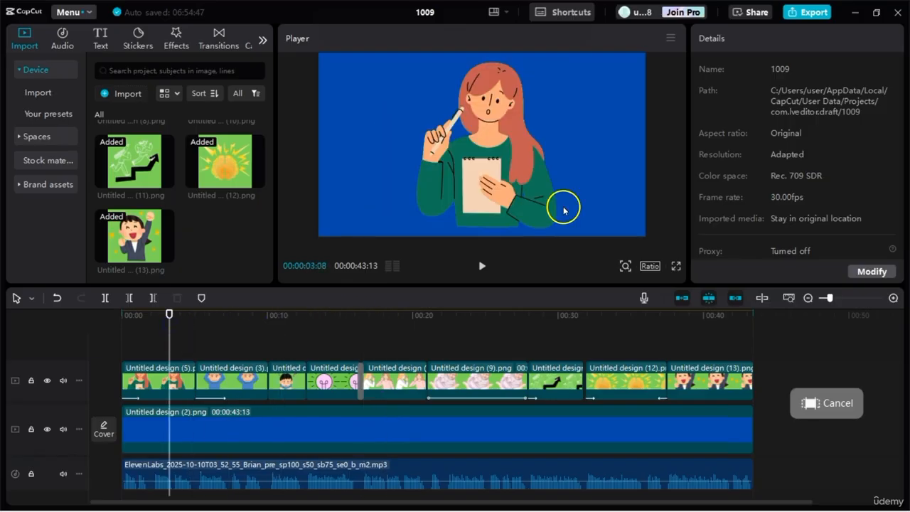
click(676, 266)
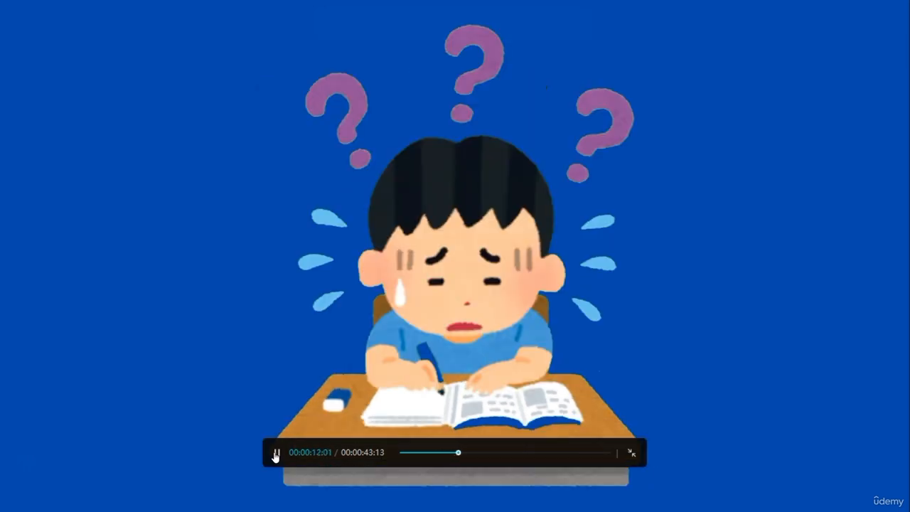
click(632, 452)
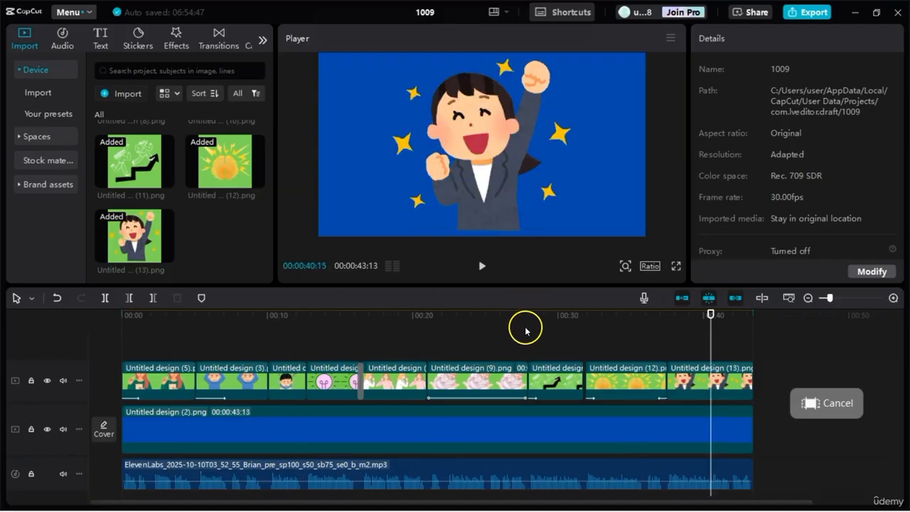
click(525, 331)
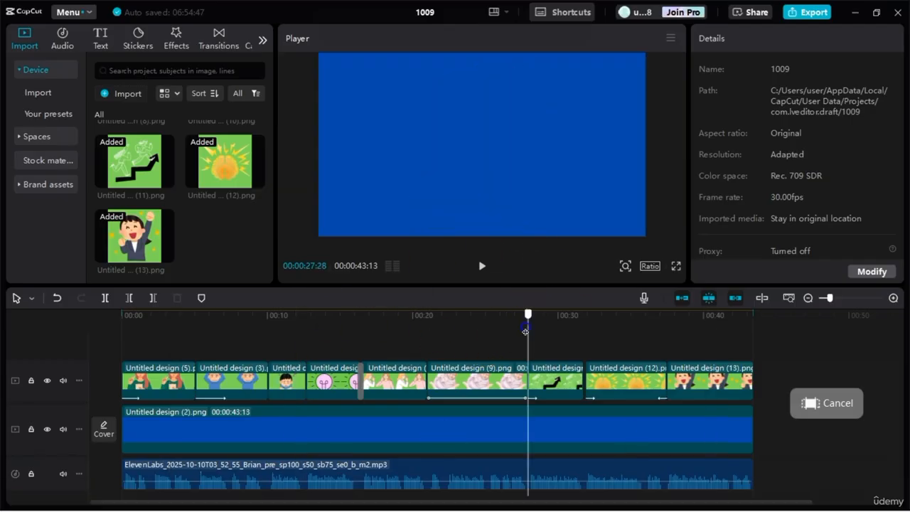
drag(522, 320, 697, 314)
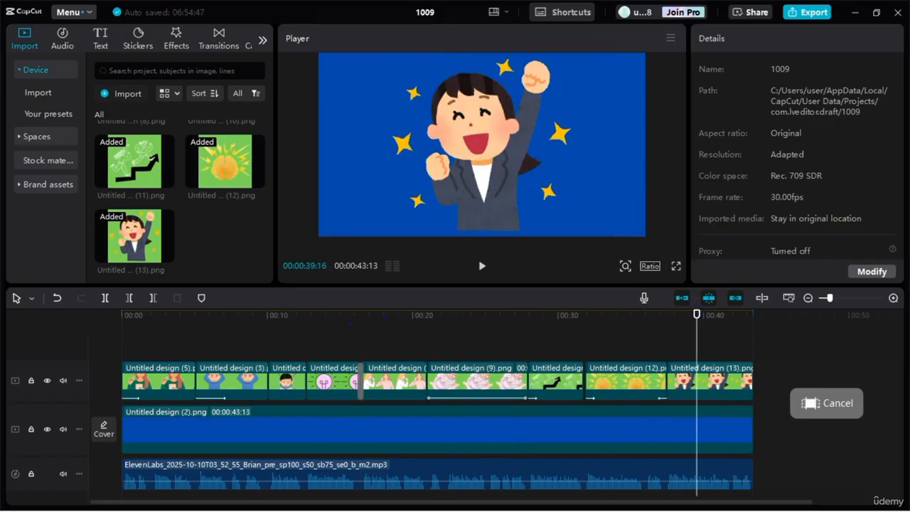
Step: Export the video under the name "englis vid" at 4K resolution and 60fps
click(805, 12)
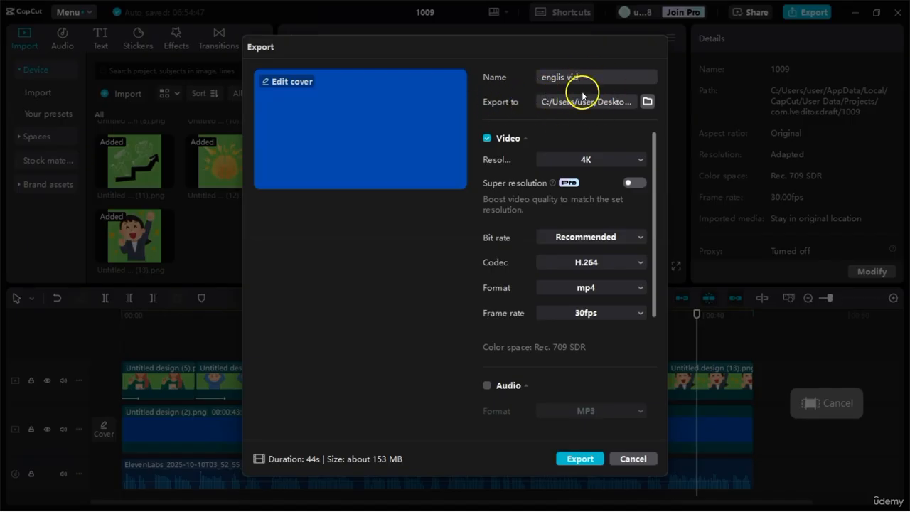
click(590, 158)
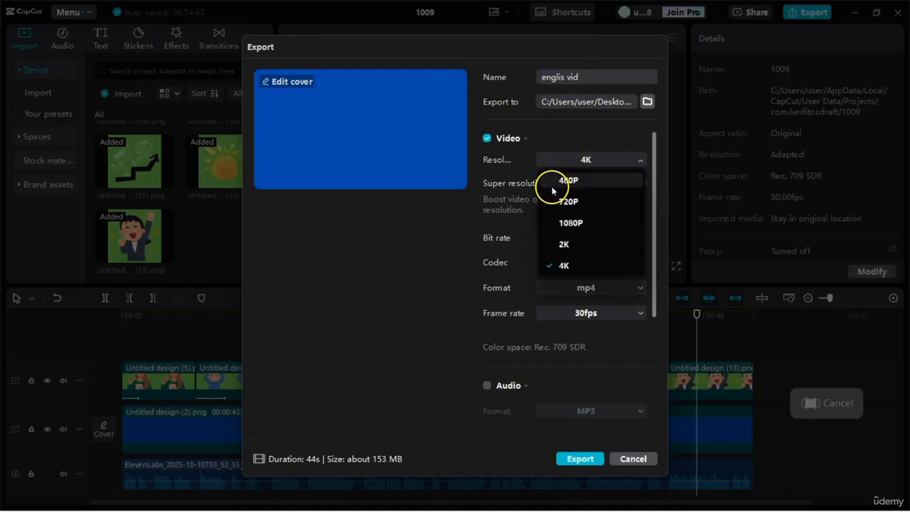
click(562, 266)
click(590, 313)
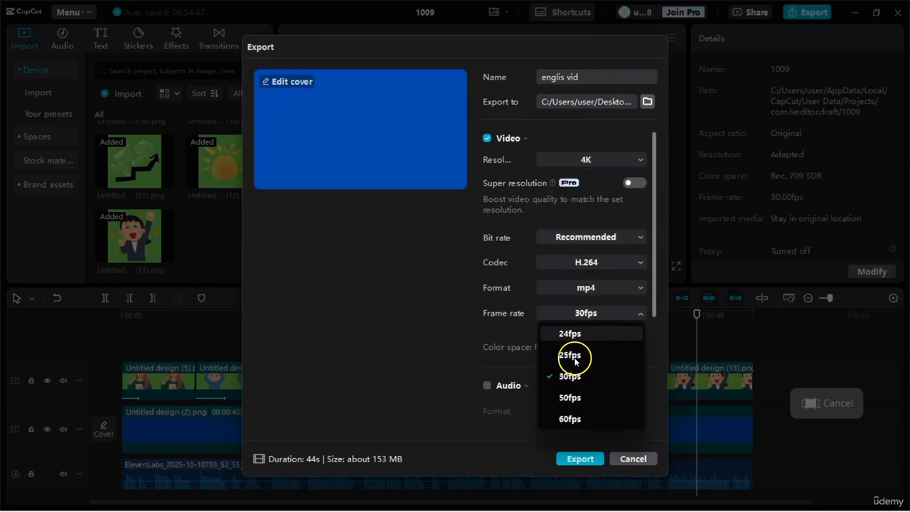
click(563, 418)
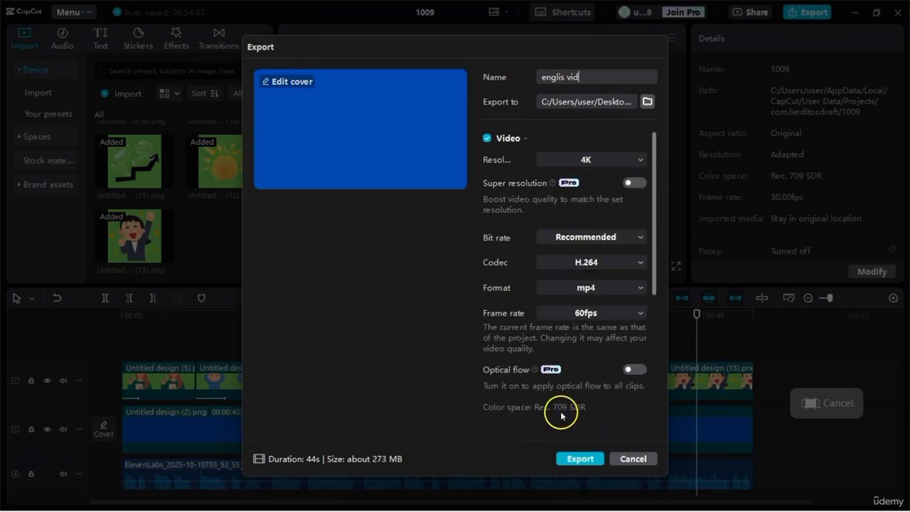
click(576, 459)
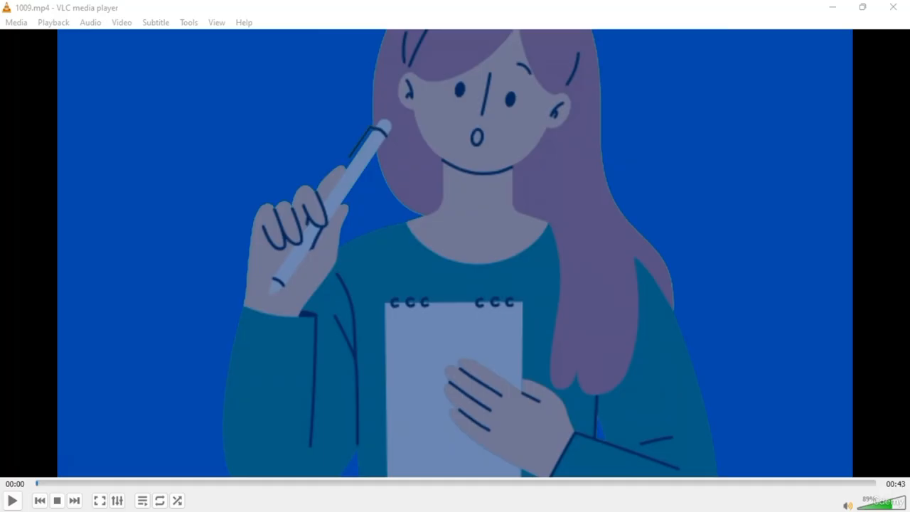
Step: Watch the exported video full screen in VLC media player, then revisit the light bulb scene at 00:13 and the ending
double_click(736, 207)
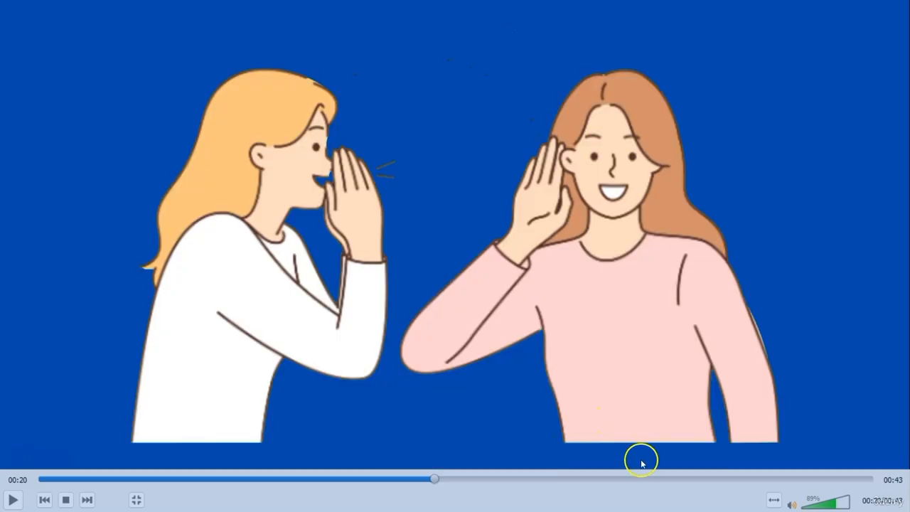
drag(644, 479, 296, 483)
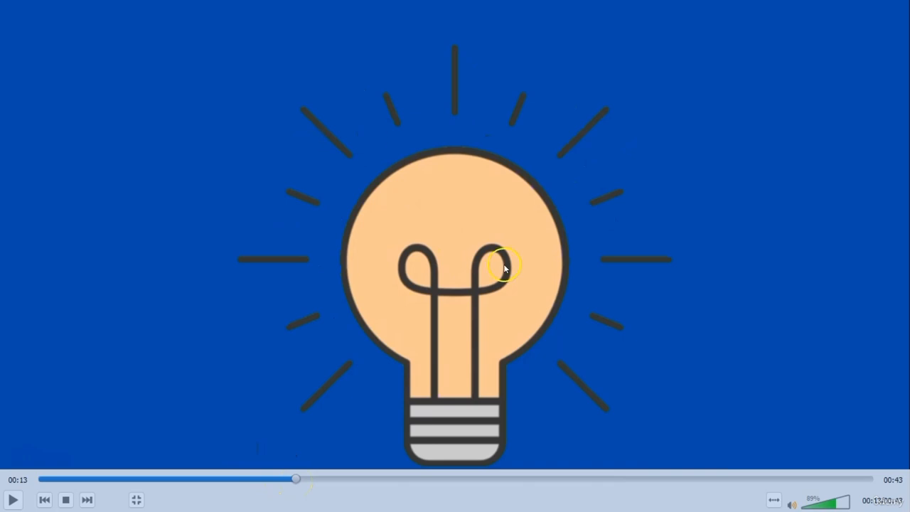
drag(305, 476, 841, 480)
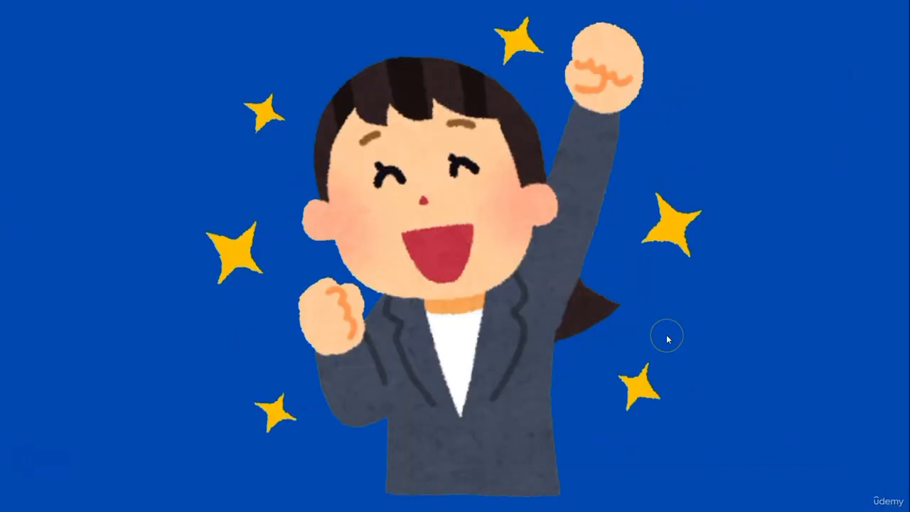
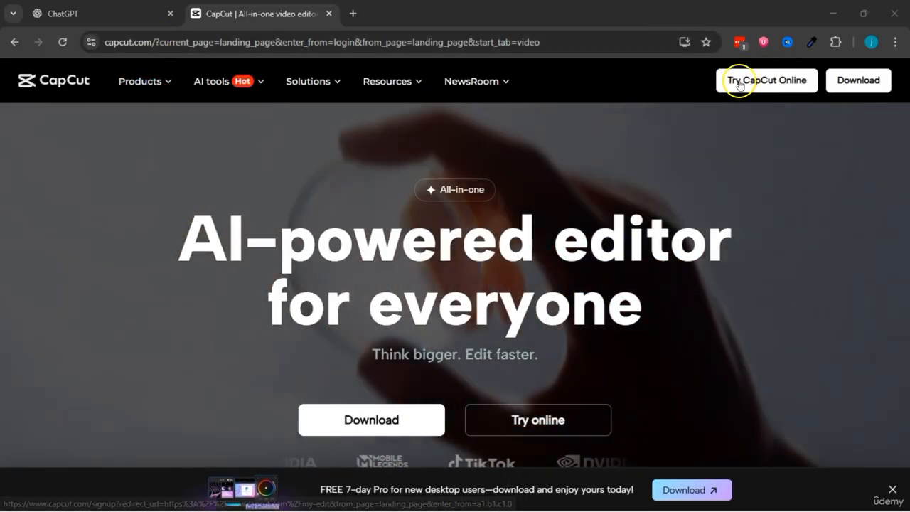
Step: Sign in to CapCut Online with the prefilled account e-mail and open the Free AI video maker
click(743, 85)
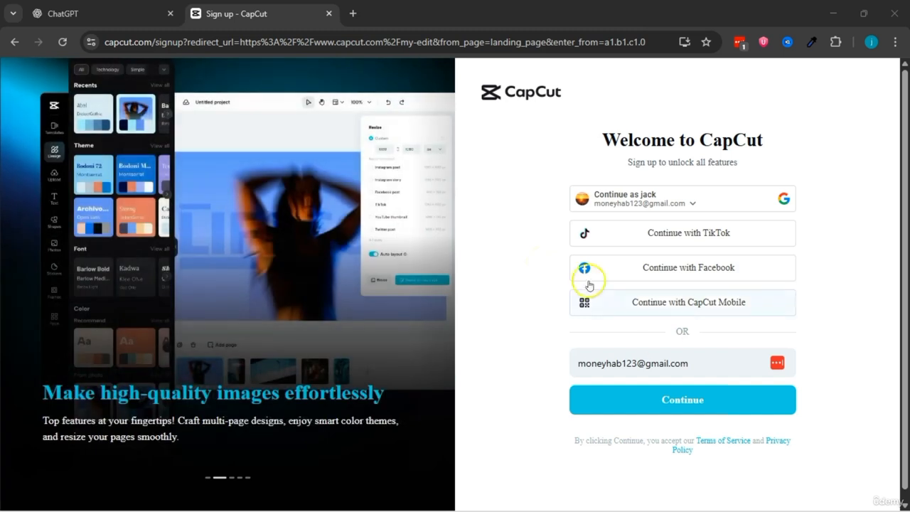
click(677, 409)
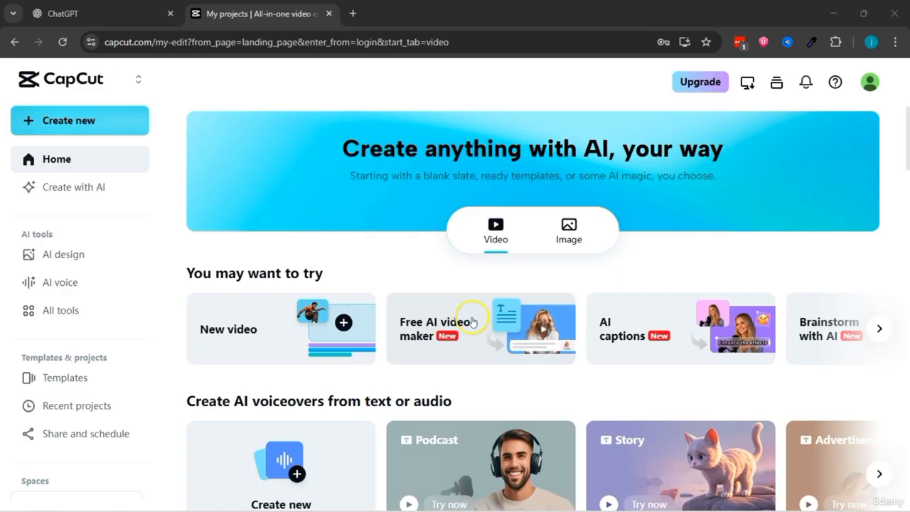
click(448, 331)
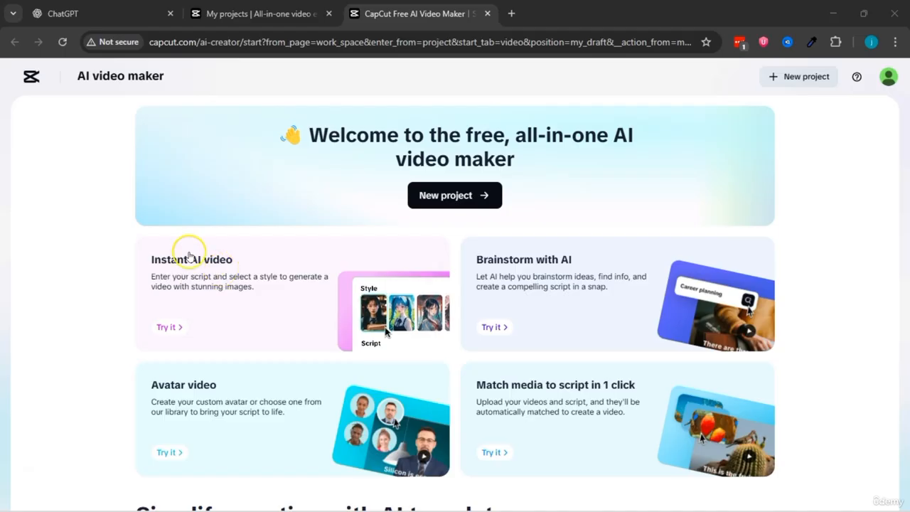
Step: Start a new AI video maker project and open the form for creating a script with AI
scroll(193, 253, down, 1)
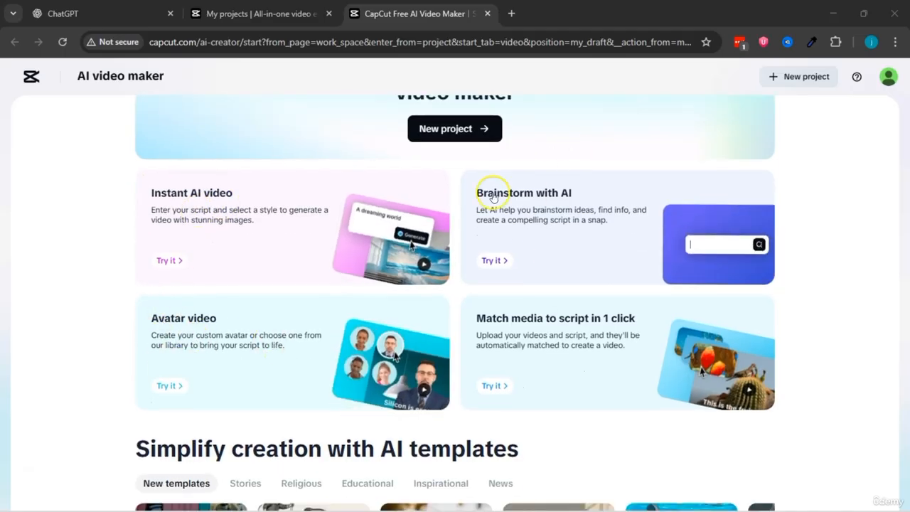
scroll(587, 211, up, 1)
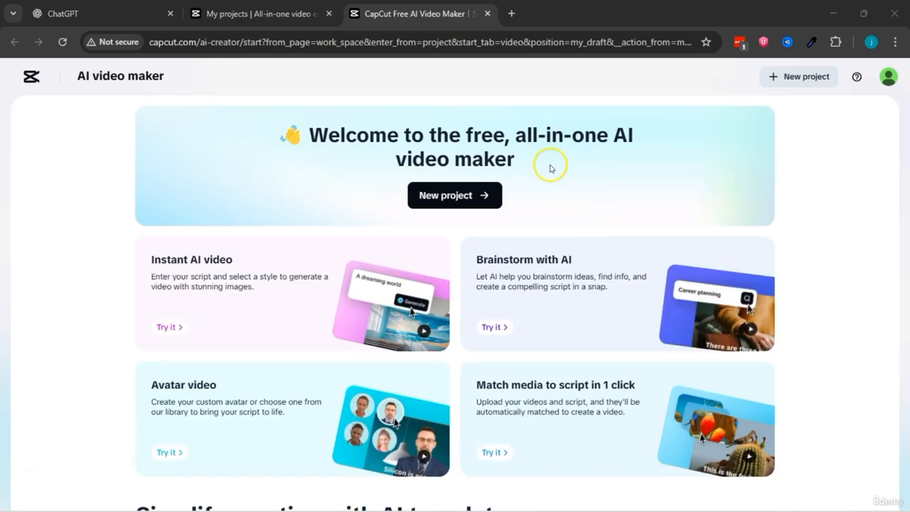
click(448, 197)
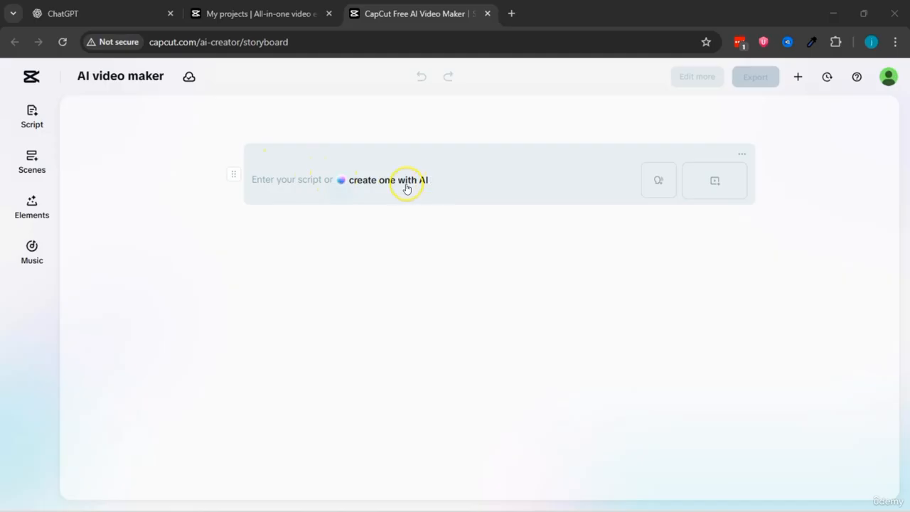
click(369, 181)
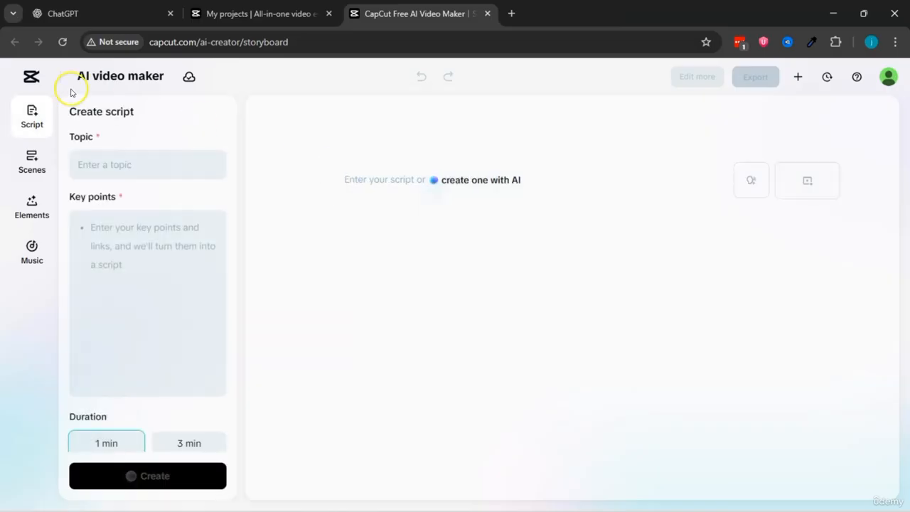
Step: Examine the Topic, Key points and Duration settings of the script creation form
scroll(102, 297, down, 2)
scroll(102, 296, up, 2)
click(80, 163)
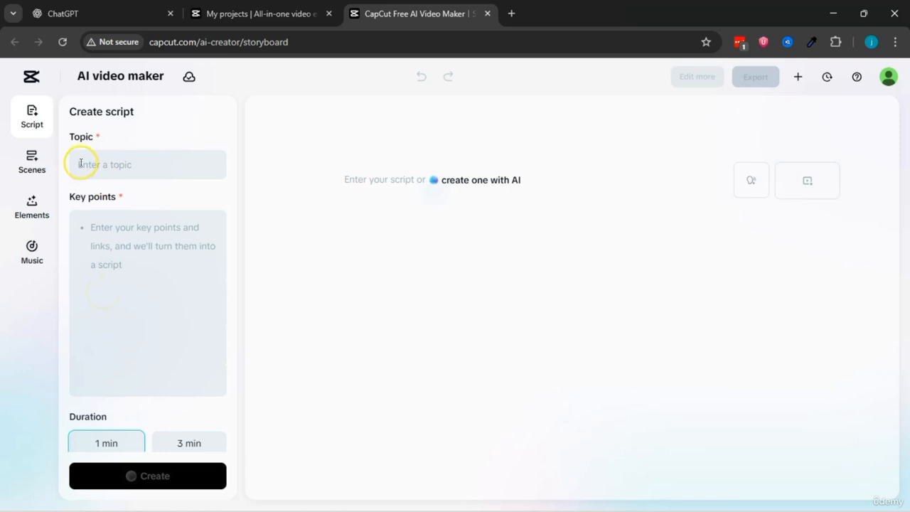
scroll(107, 242, down, 2)
scroll(104, 234, up, 2)
click(91, 153)
click(125, 229)
click(123, 120)
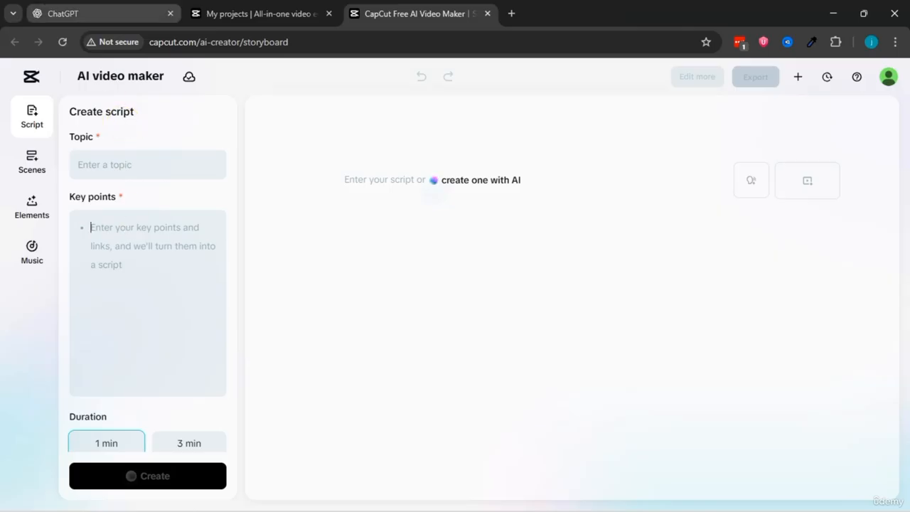
Step: Switch to ChatGPT and submit the prompt "write a list of horror story tittles"
click(100, 14)
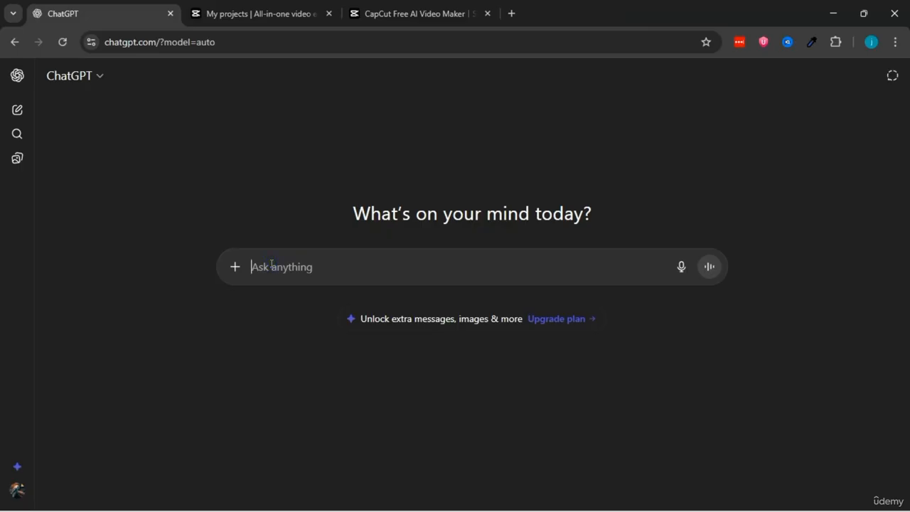
text(write a list of hooror story tittles)
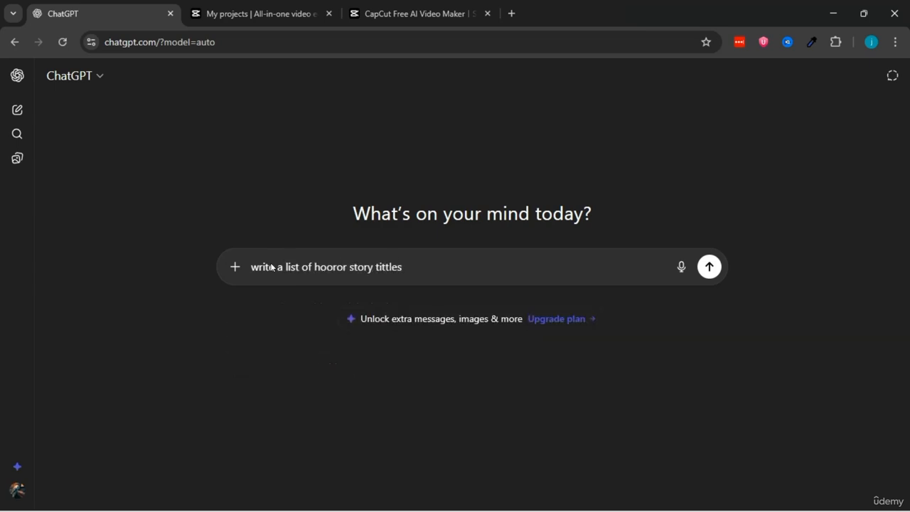
key(Return)
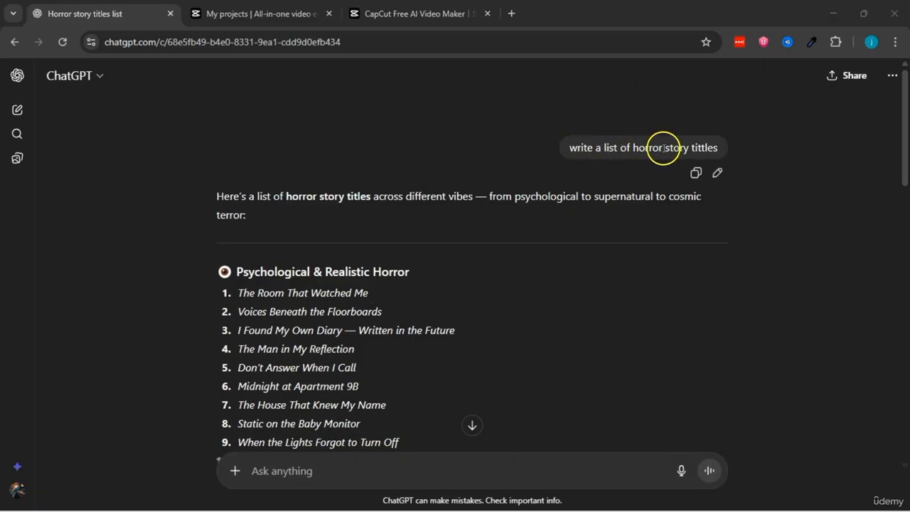
Step: Look through the generated horror titles and copy "Midnight at Apartment 9B" from the psychological horror list
scroll(384, 213, down, 1)
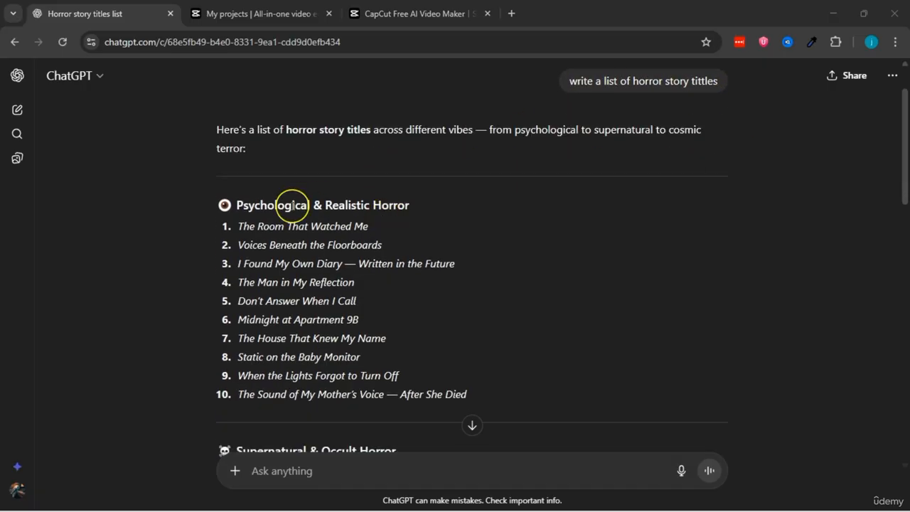
scroll(290, 203, down, 9)
scroll(292, 206, down, 4)
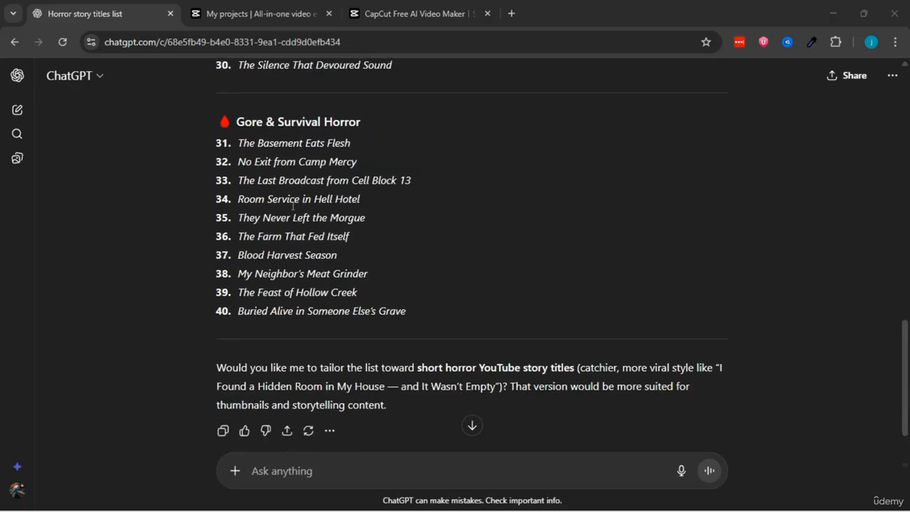
scroll(292, 205, up, 4)
scroll(292, 206, up, 6)
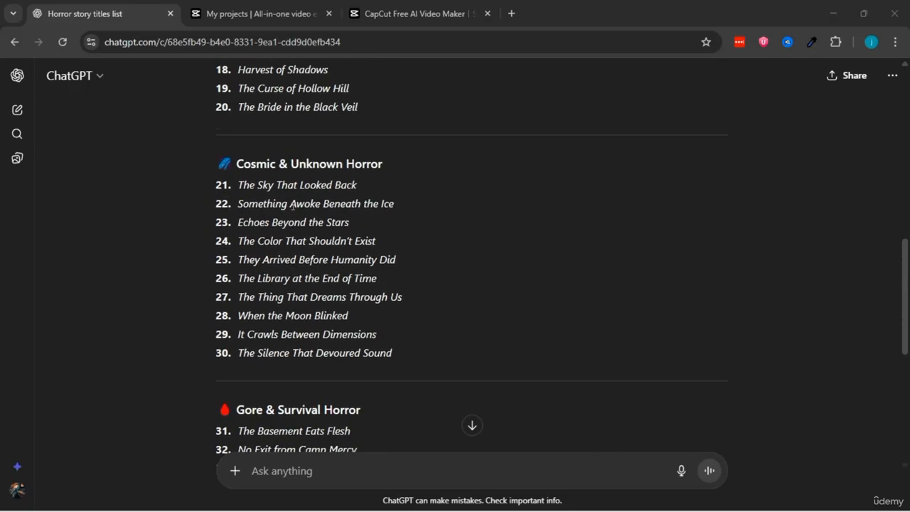
scroll(292, 207, up, 3)
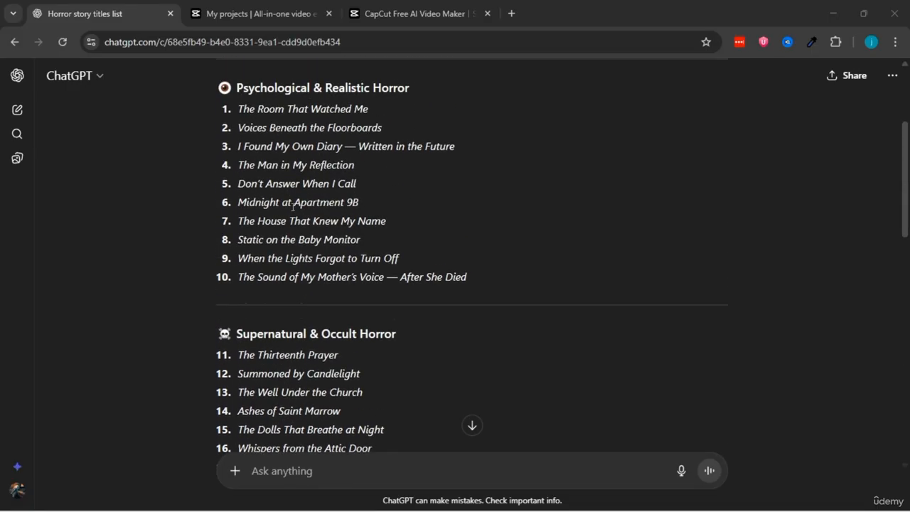
drag(243, 218, 359, 216)
drag(237, 253, 359, 254)
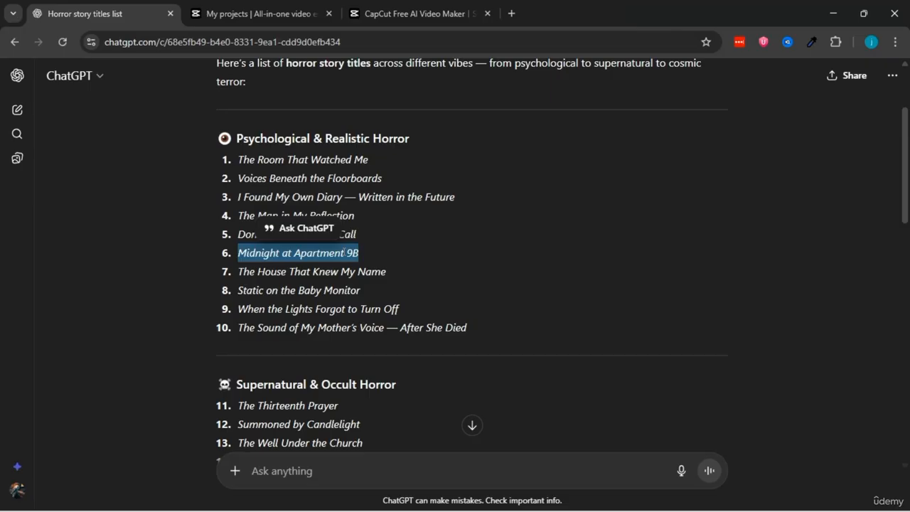
right_click(344, 253)
click(362, 267)
Step: Submit the prompt "write keypoints for this story make it scary and realisstic but safe for youtube, Midnight at Apartment 9B"
click(280, 475)
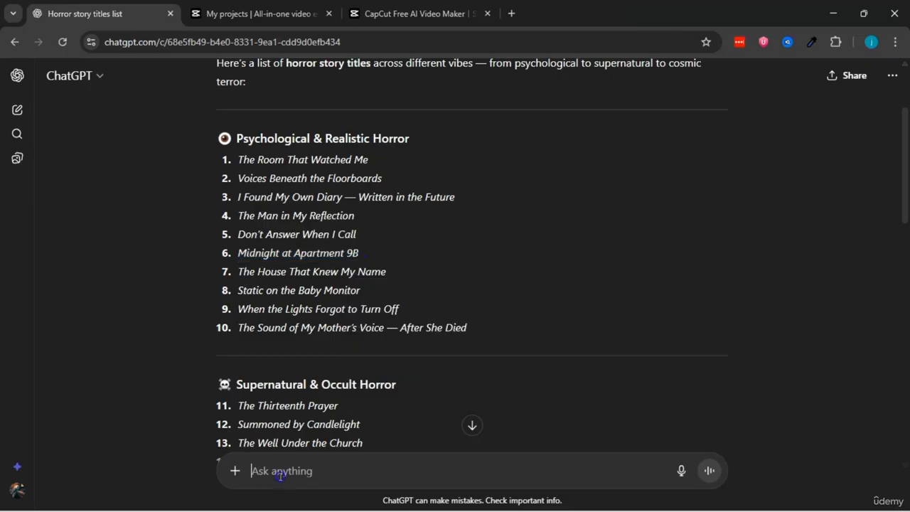
text(write keypoints fort)
text(his sstory mak)
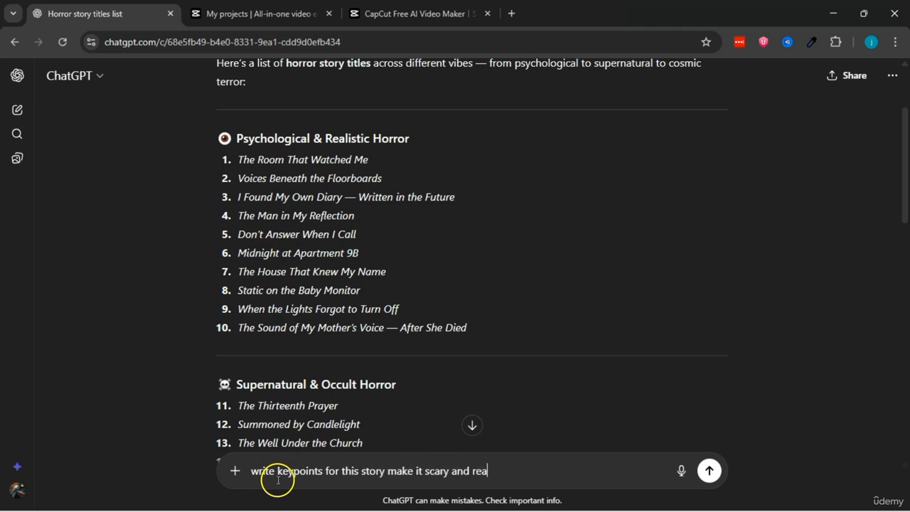
text(e it scary and realisstic but safe for youtube,)
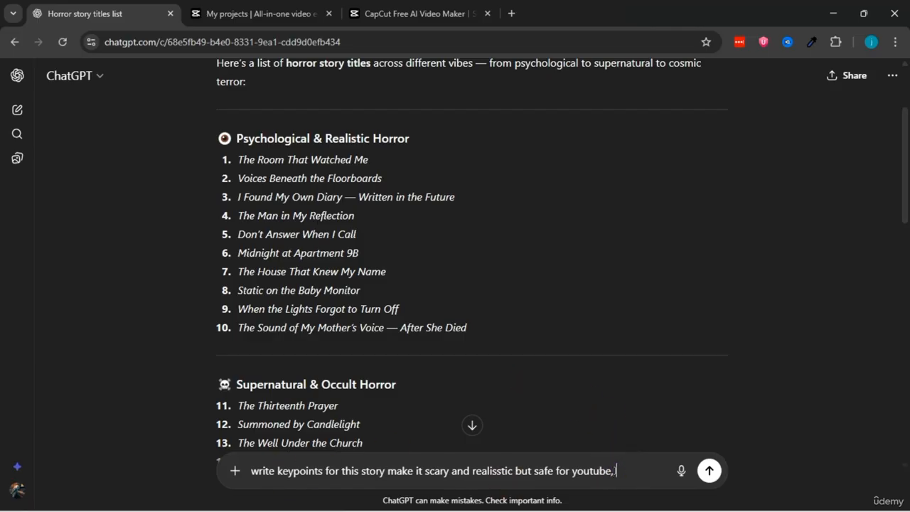
key(ctrl+v)
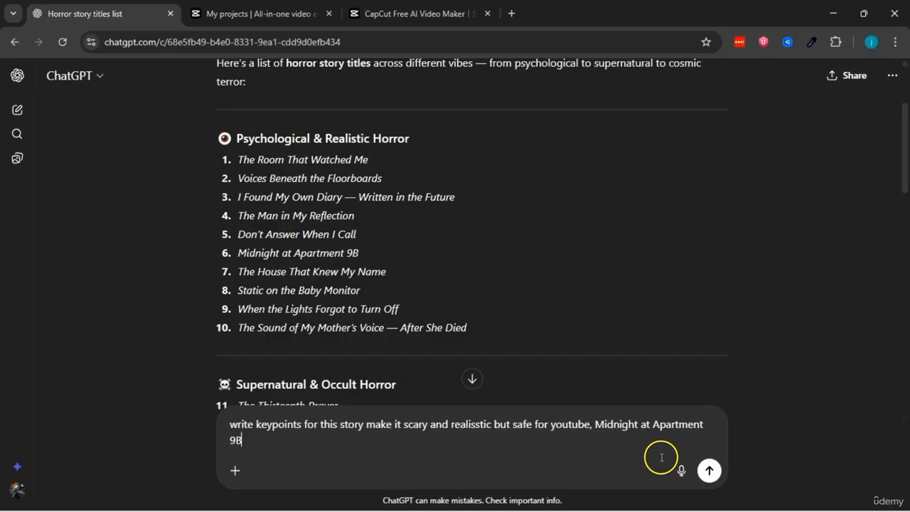
click(708, 471)
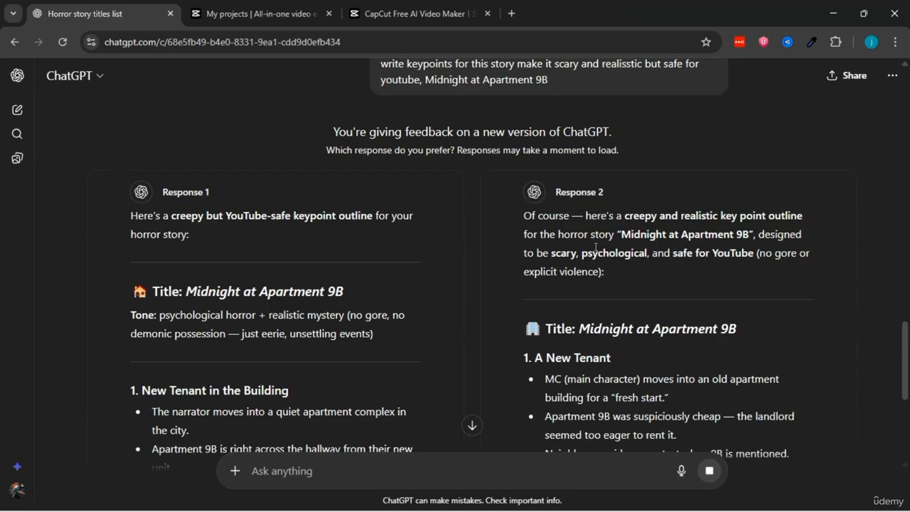
Step: Compare the two key point outlines and choose Response 2 as the preferred one
scroll(459, 211, down, 5)
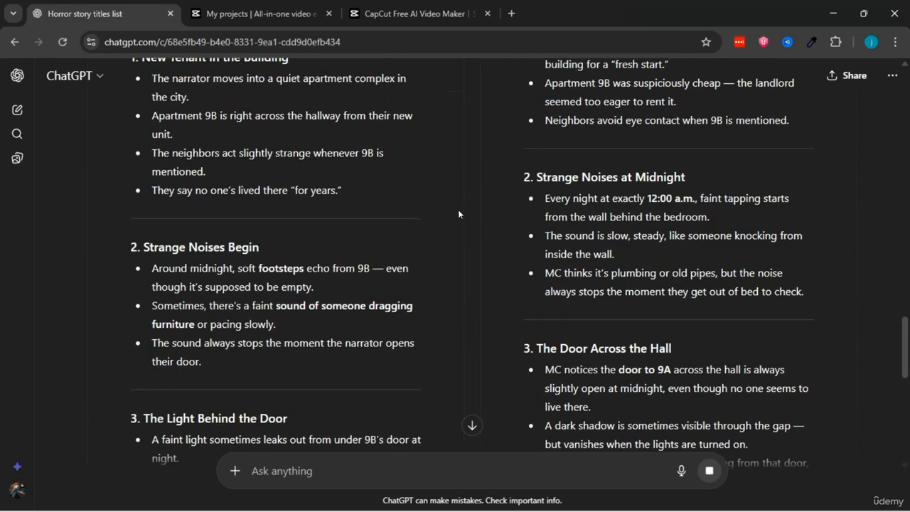
scroll(458, 209, down, 5)
scroll(458, 213, down, 10)
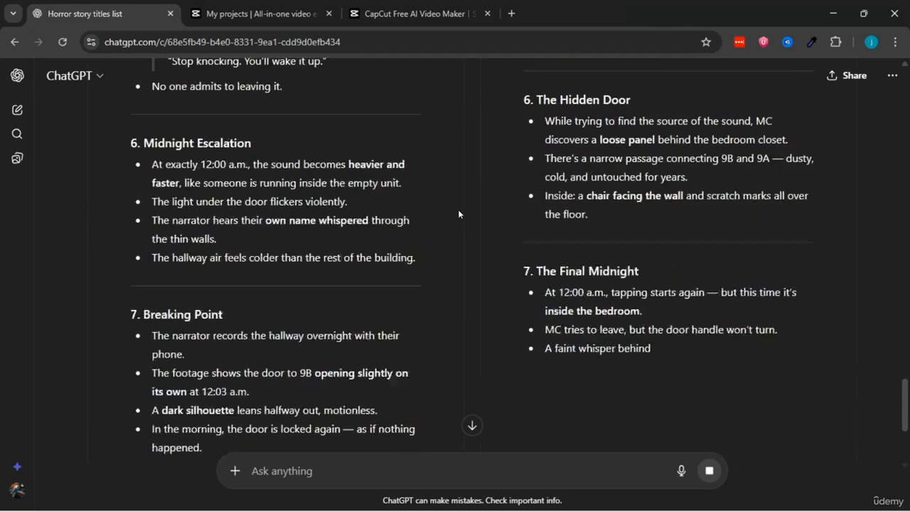
scroll(457, 209, down, 2)
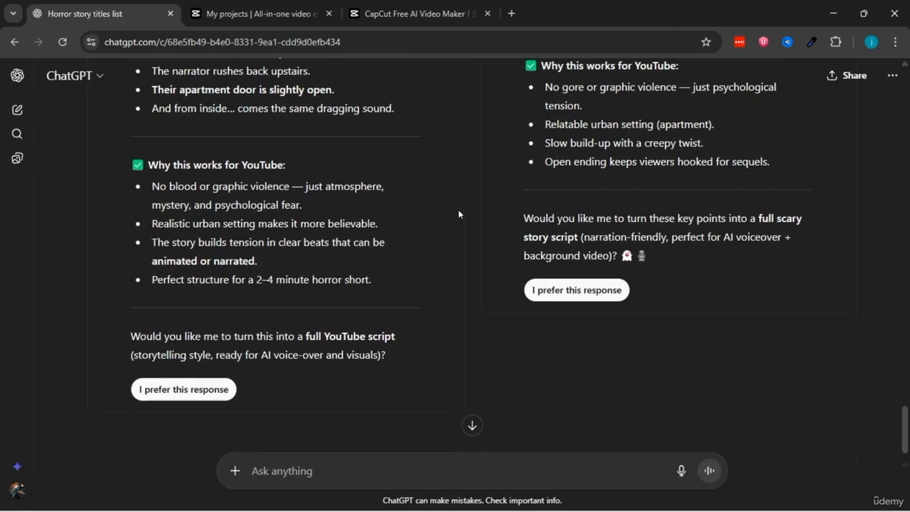
click(570, 248)
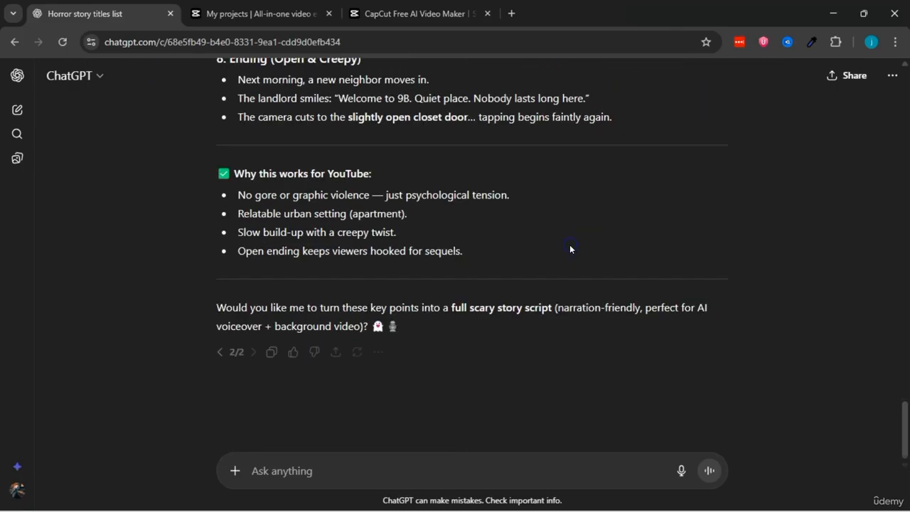
Step: Copy the outline's title "Midnight at Apartment 9B" into the Topic field of the CapCut script form
scroll(427, 270, up, 9)
scroll(427, 270, up, 8)
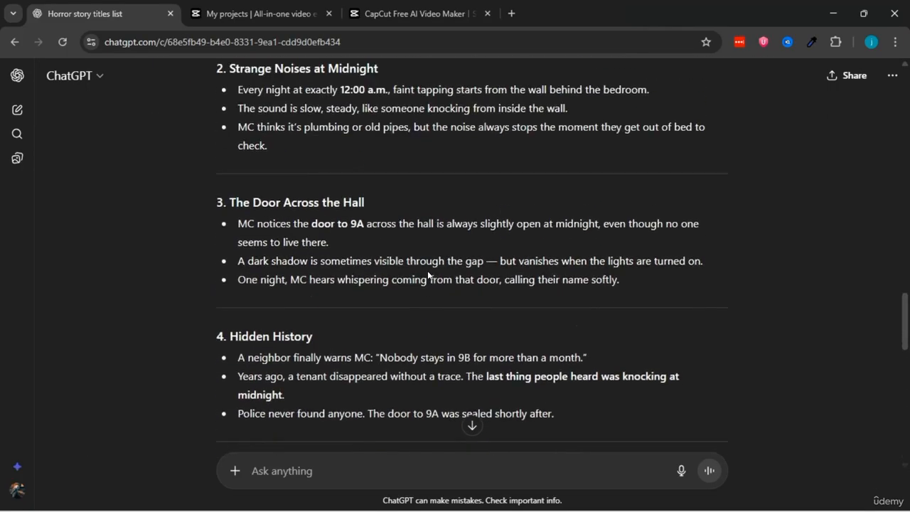
scroll(427, 270, down, 2)
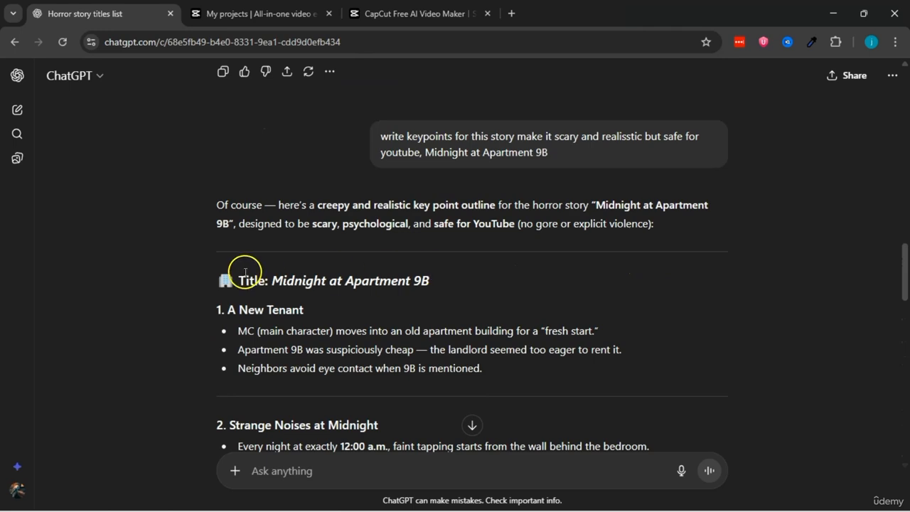
drag(274, 277, 426, 281)
right_click(425, 284)
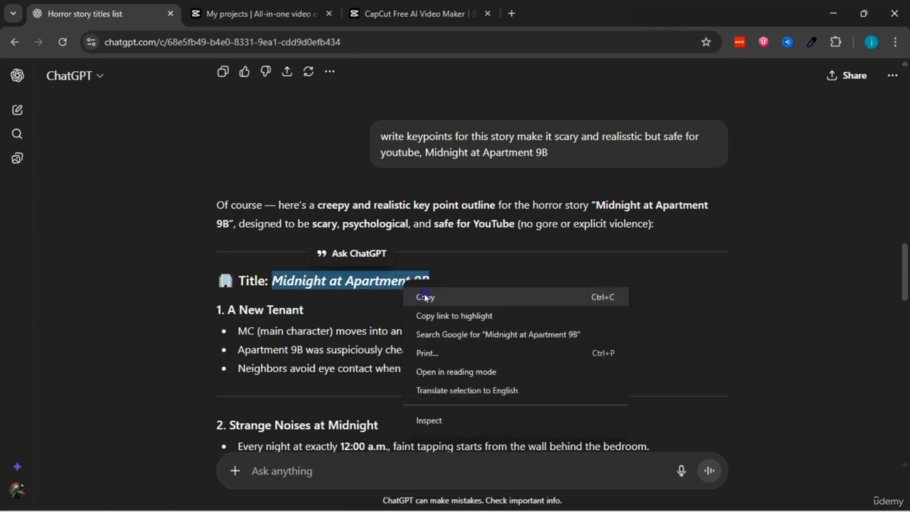
click(425, 297)
click(409, 13)
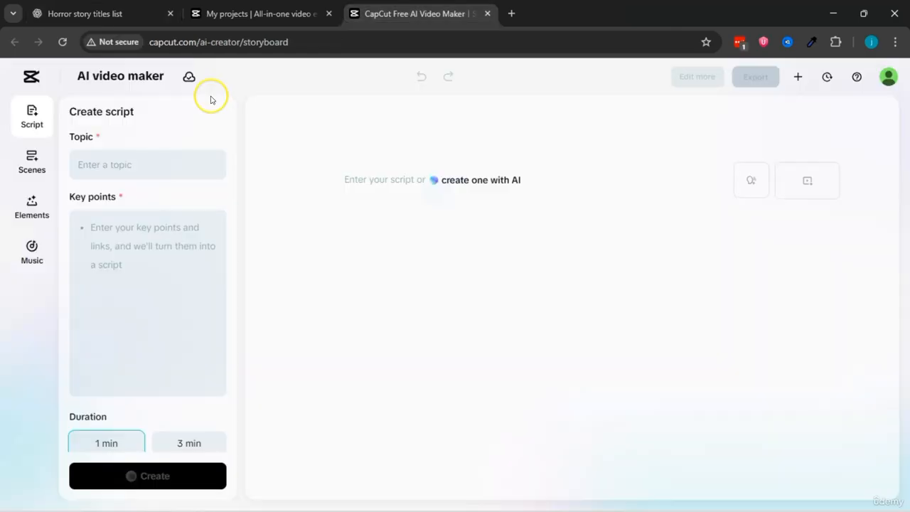
right_click(94, 165)
click(129, 315)
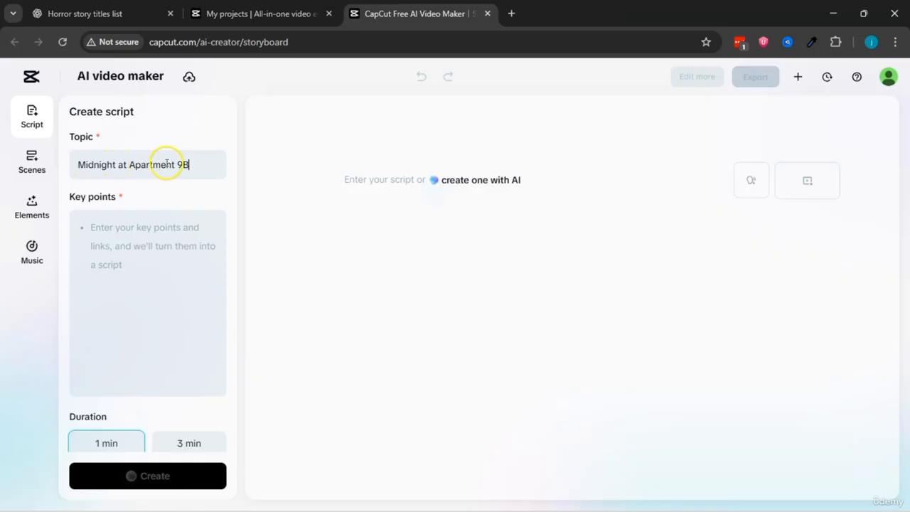
Step: Switch to ChatGPT and submit the prompt "write these in a short paragraph" to condense the story outline
click(92, 13)
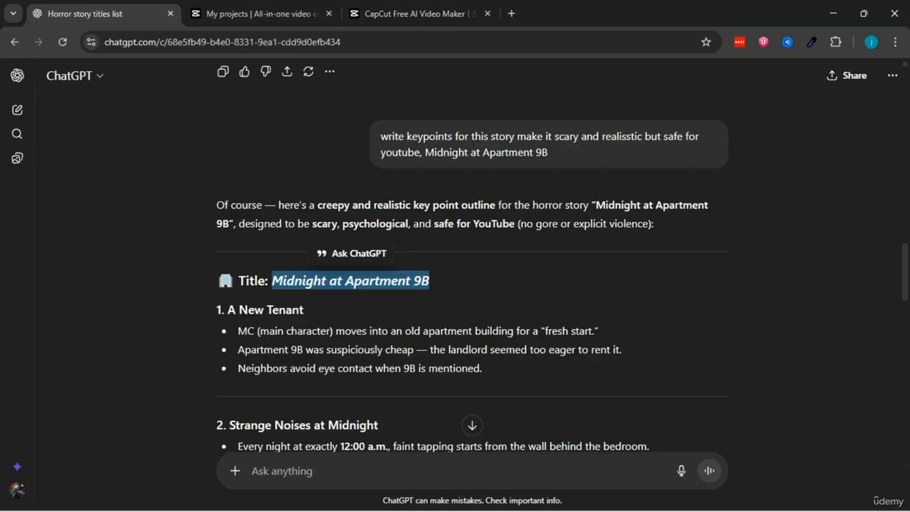
click(305, 314)
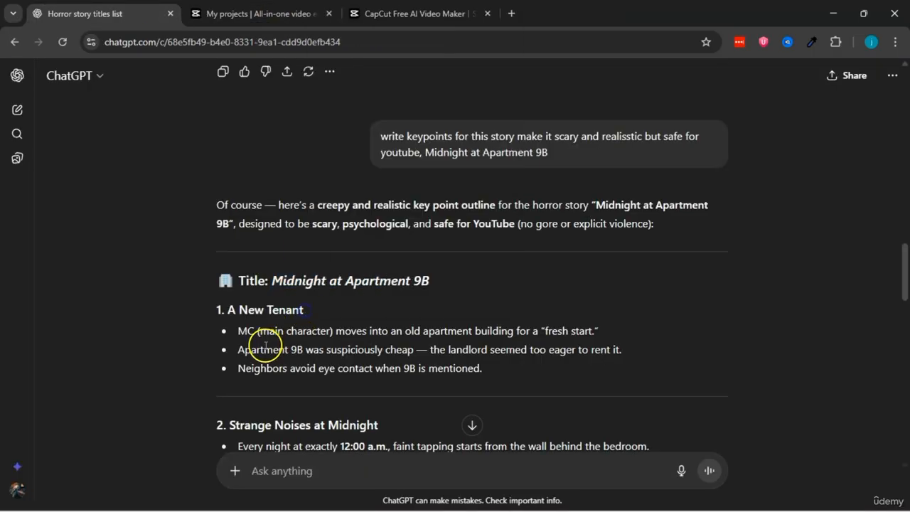
scroll(264, 347, down, 3)
scroll(278, 299, down, 5)
scroll(277, 293, up, 6)
scroll(277, 293, down, 6)
click(259, 475)
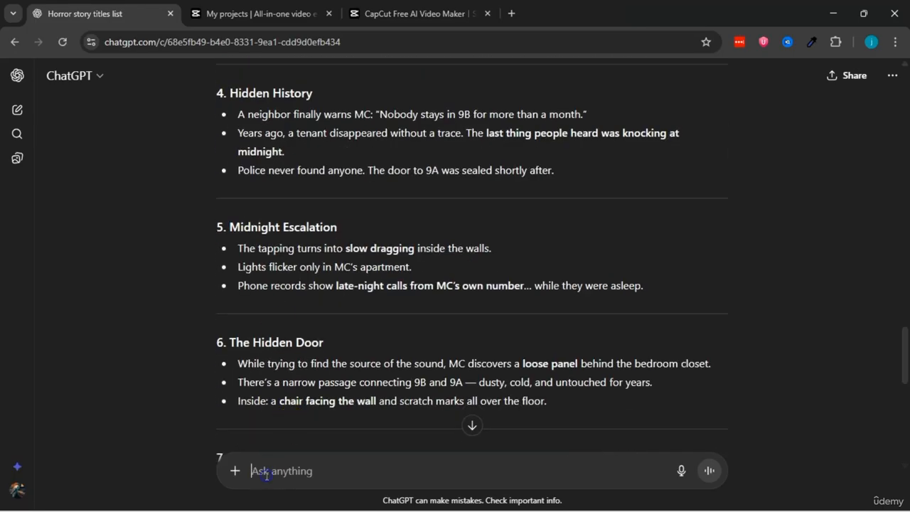
text(write the)
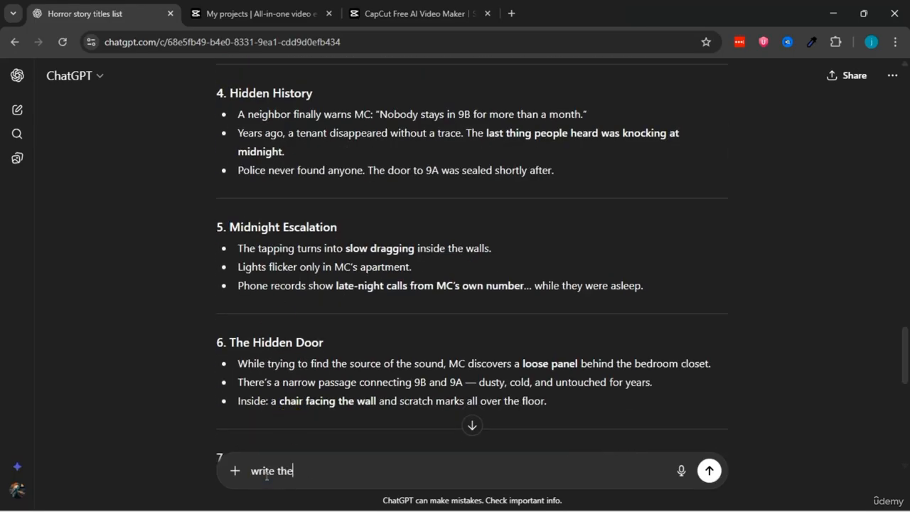
text(se in a sho)
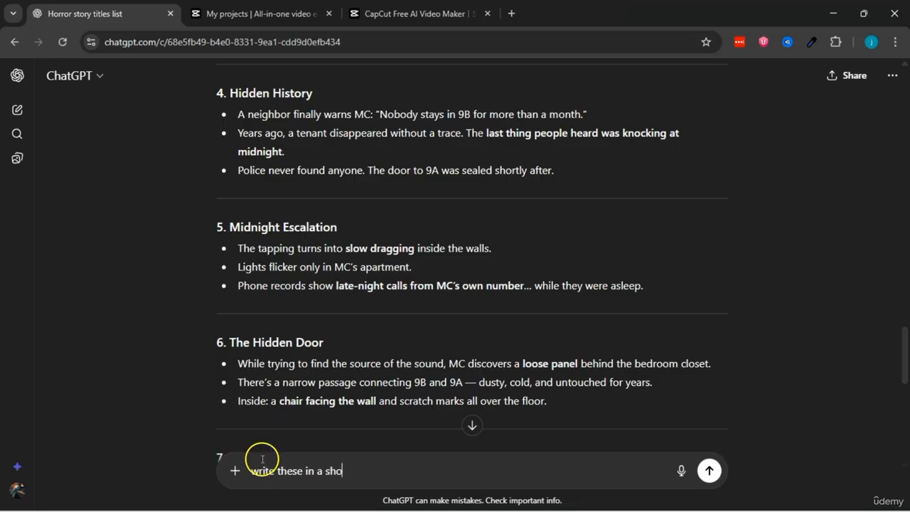
text(rt paragraph)
key(Return)
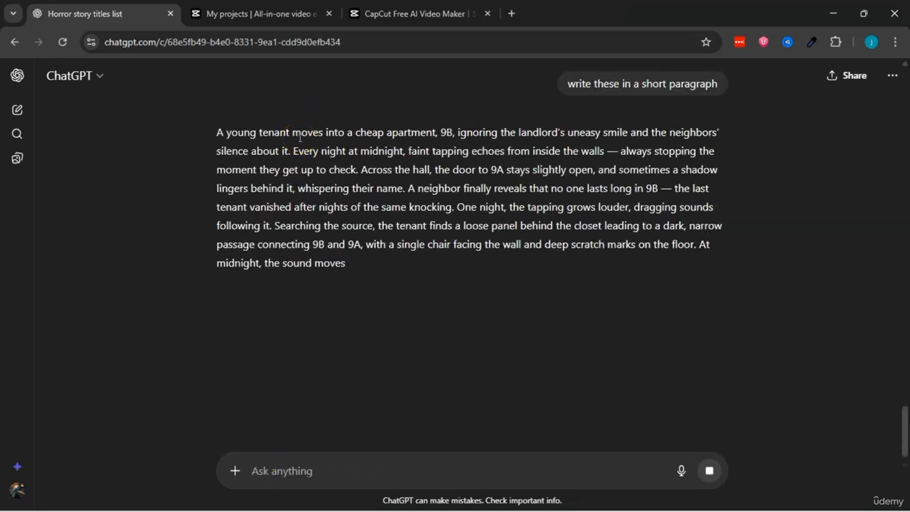
Step: Copy ChatGPT's short story paragraph into the Key points field of the CapCut script form
drag(218, 130, 456, 319)
right_click(393, 234)
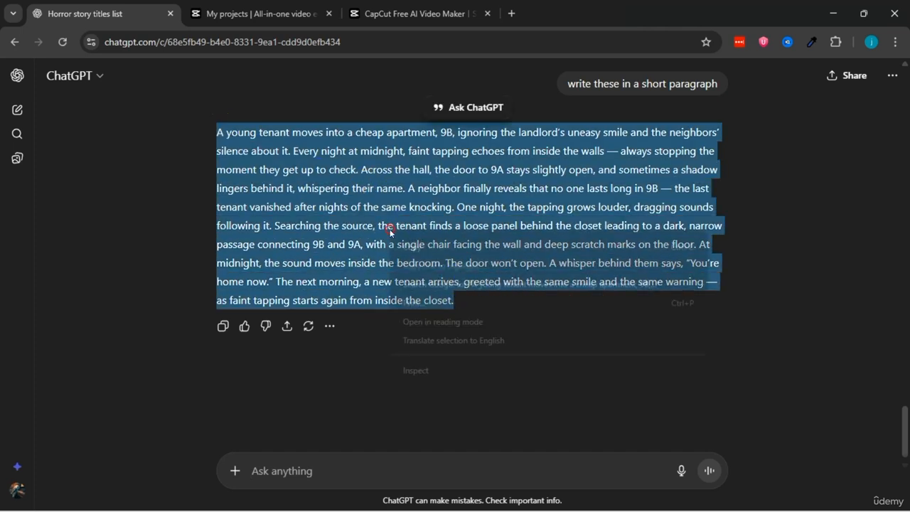
click(417, 244)
click(418, 13)
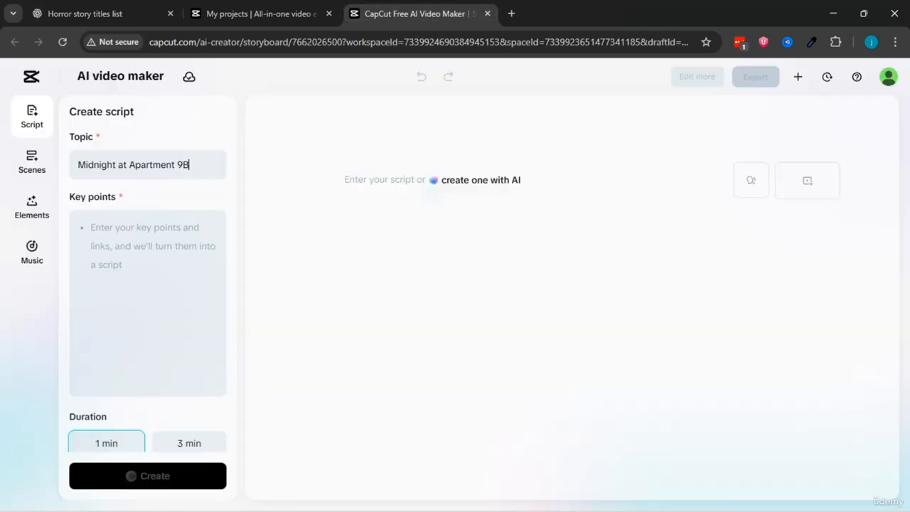
right_click(112, 234)
click(143, 364)
Step: Set the script duration to 3 min and expand the Mimic writing style section with its script box
scroll(152, 264, up, 5)
scroll(170, 376, down, 5)
scroll(169, 377, down, 2)
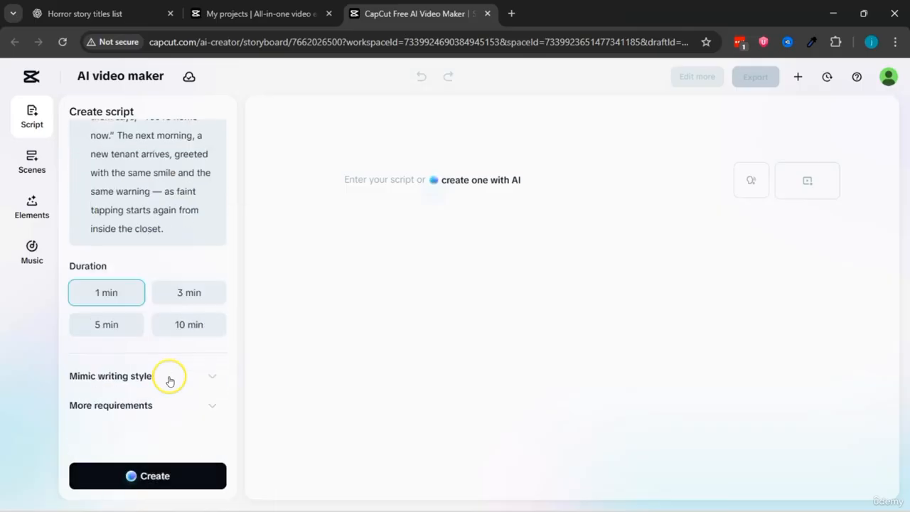
click(187, 296)
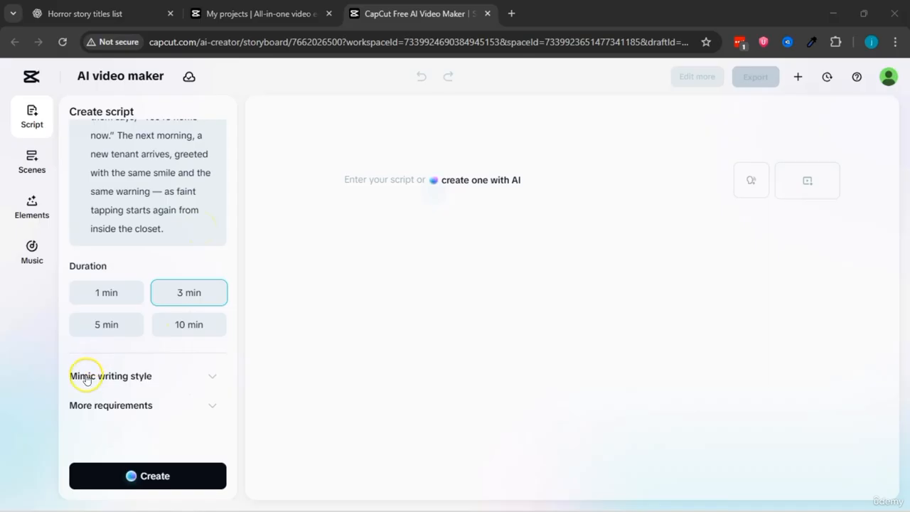
click(213, 376)
scroll(129, 377, down, 2)
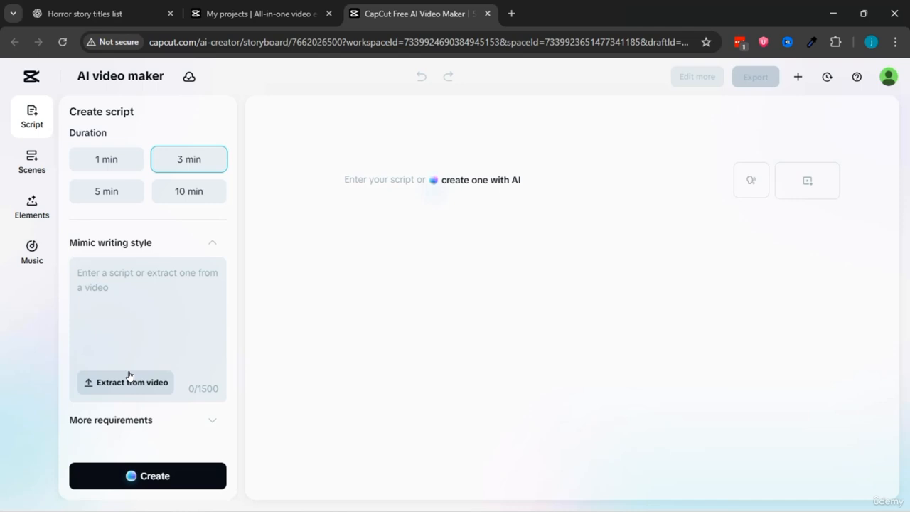
click(114, 300)
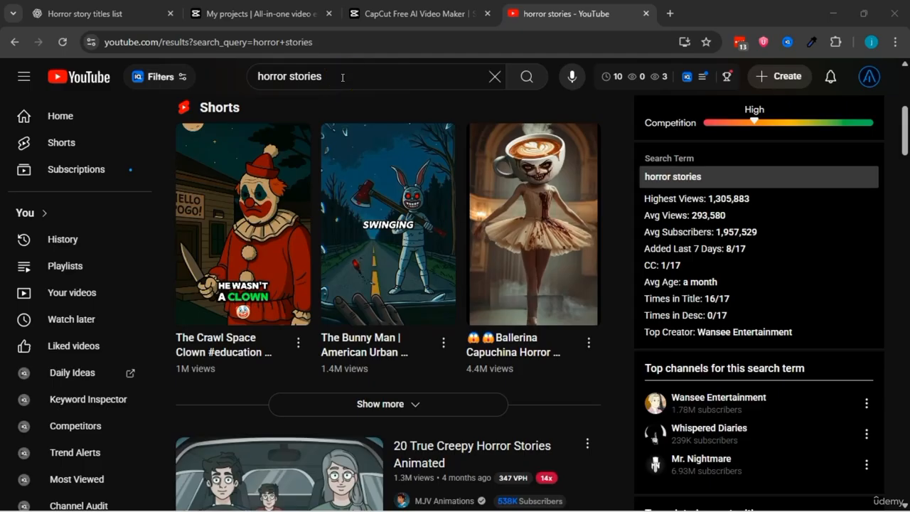
Step: From YouTube's "horror stories" results, open the Mr. Nightmare channel's videos and sort them by popularity
scroll(457, 116, down, 4)
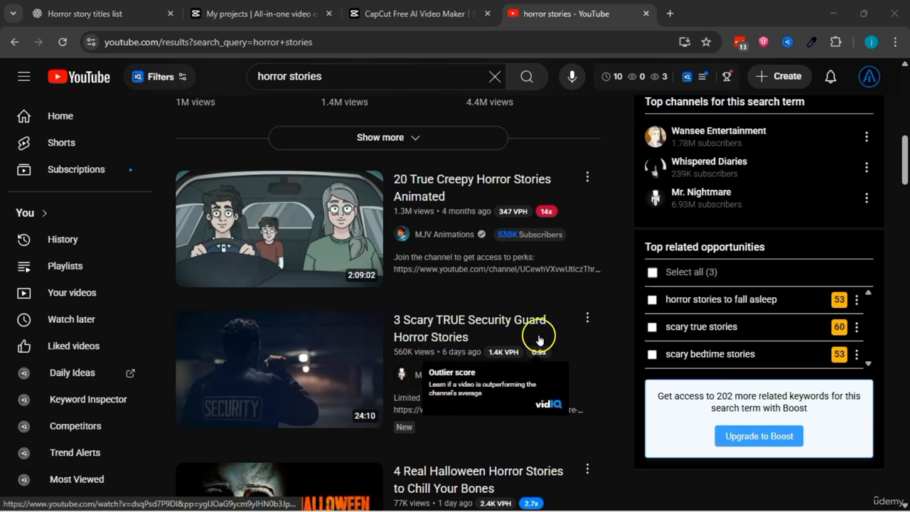
scroll(540, 341, down, 2)
click(440, 243)
click(240, 400)
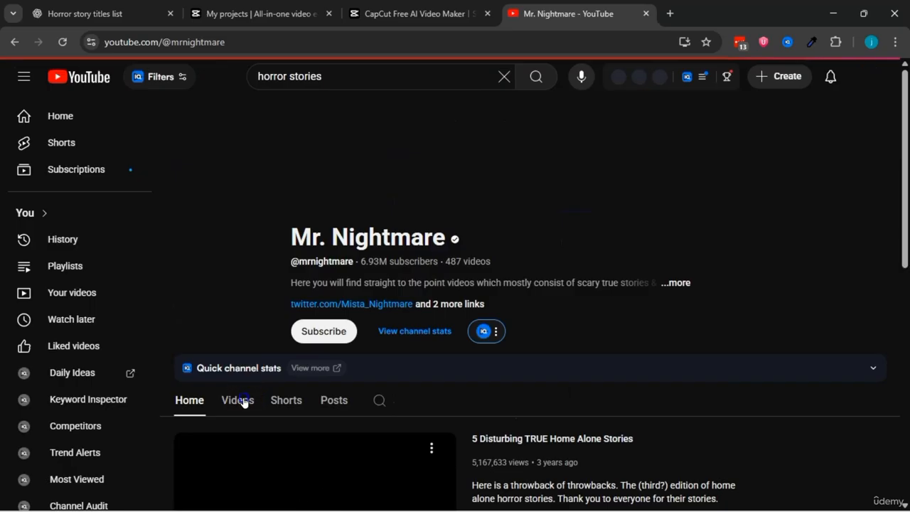
scroll(264, 290, down, 2)
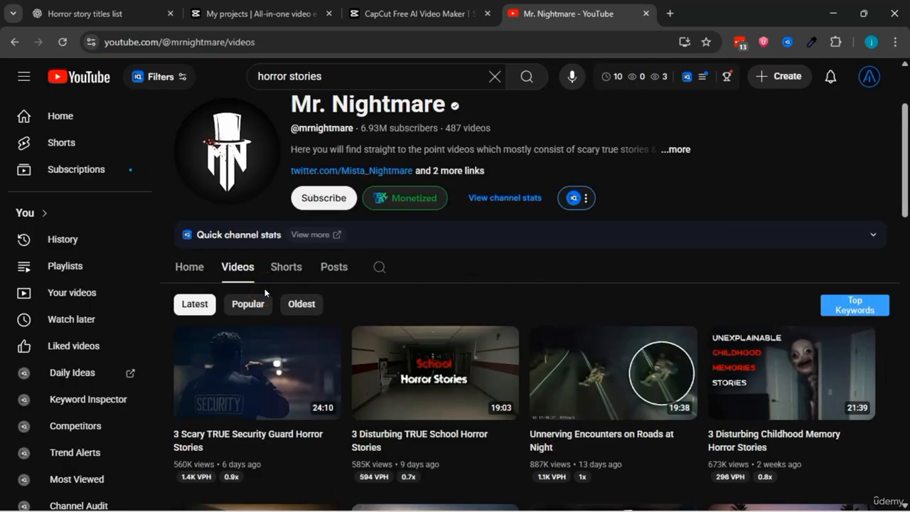
click(248, 304)
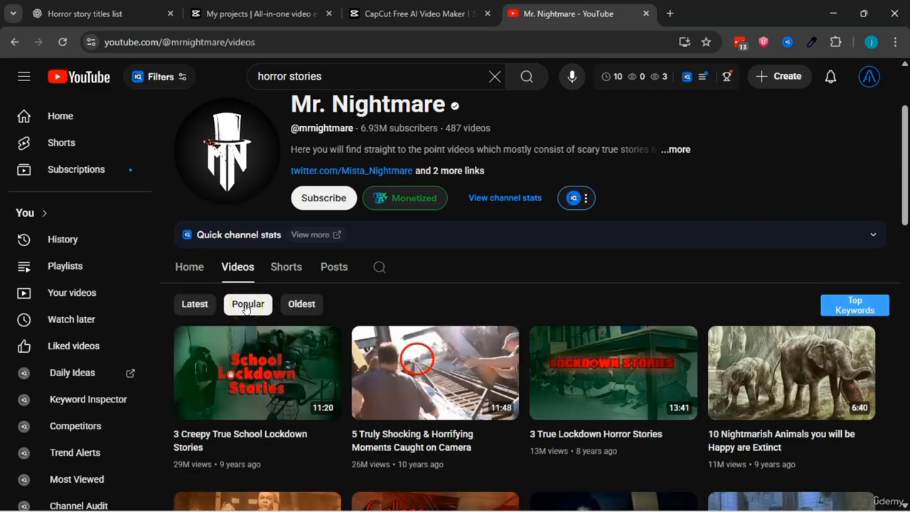
Step: Browse the channel's popular videos and open "3 True Clown Horror Stories"
scroll(325, 341, down, 3)
scroll(323, 341, up, 2)
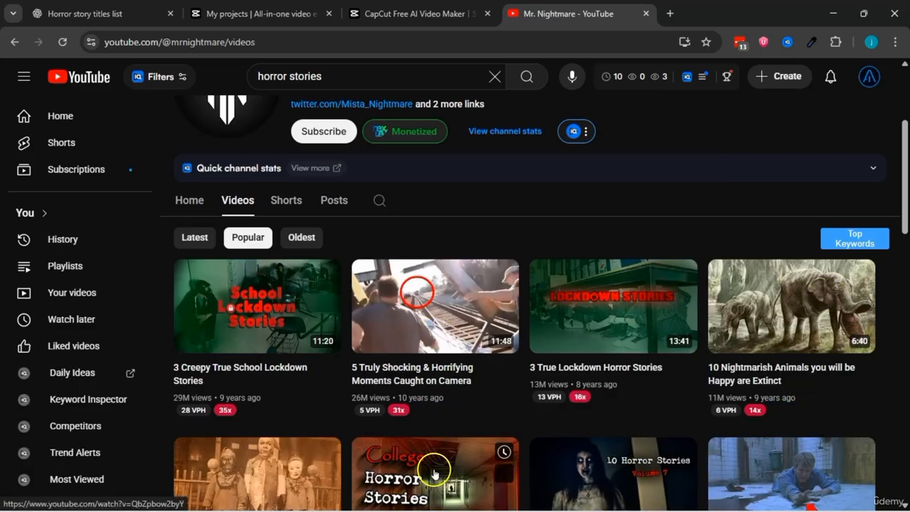
scroll(434, 473, down, 3)
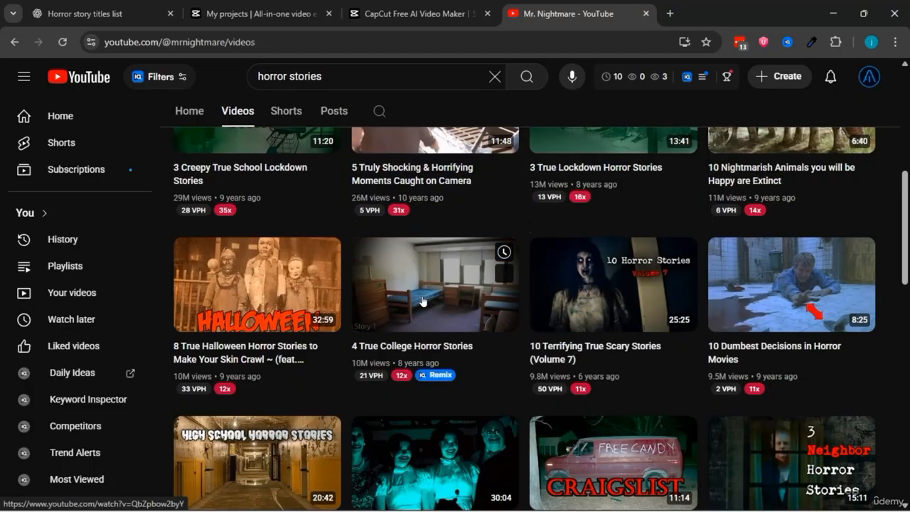
click(346, 219)
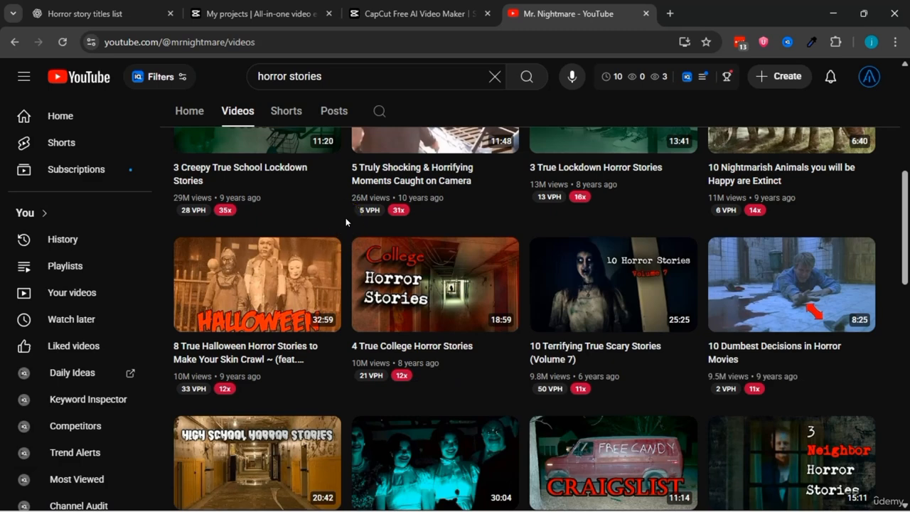
scroll(346, 217, down, 5)
click(248, 356)
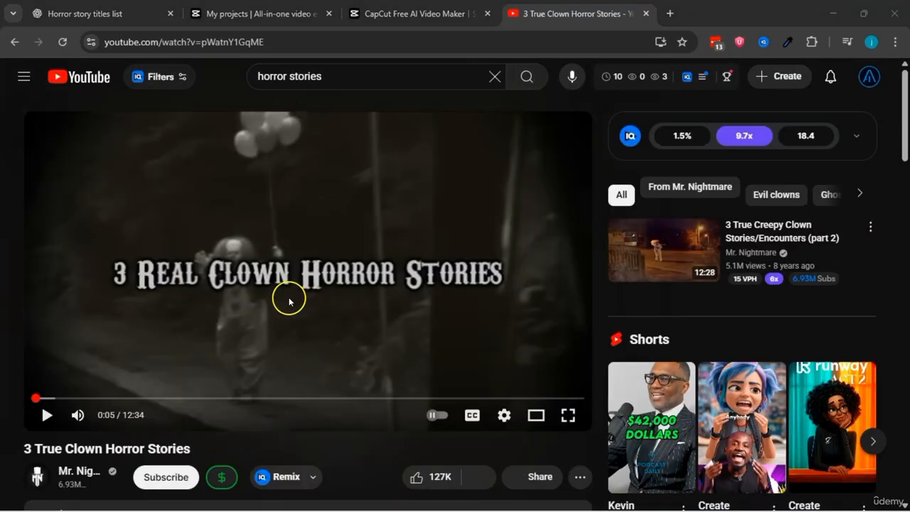
Step: Expand the clown video's description and show its transcript
scroll(289, 302, down, 4)
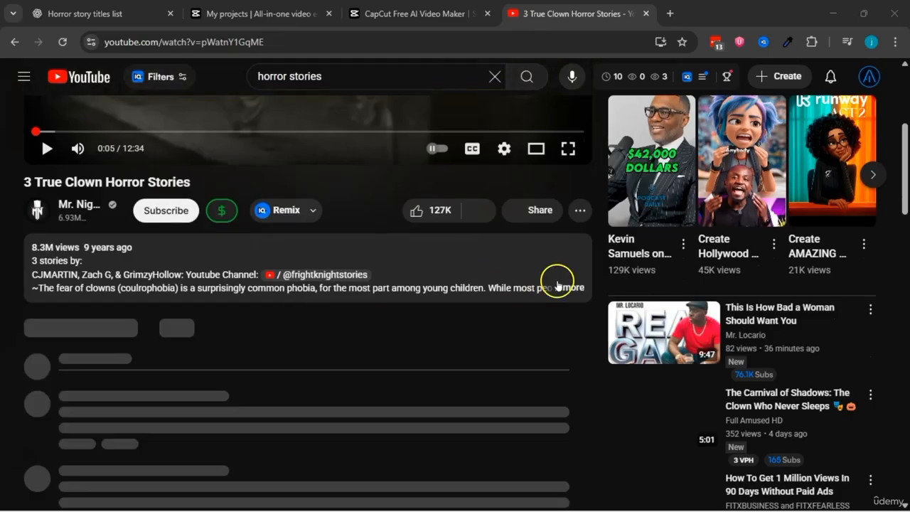
click(572, 286)
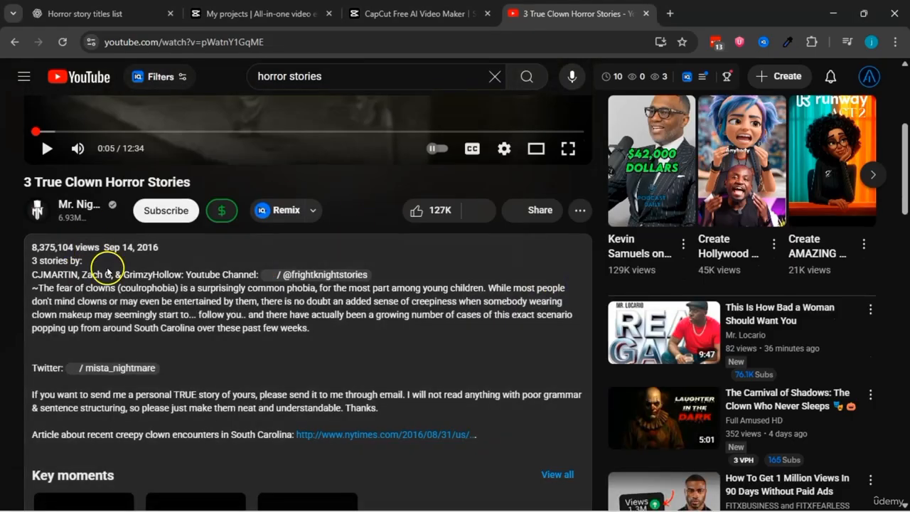
scroll(160, 280, down, 6)
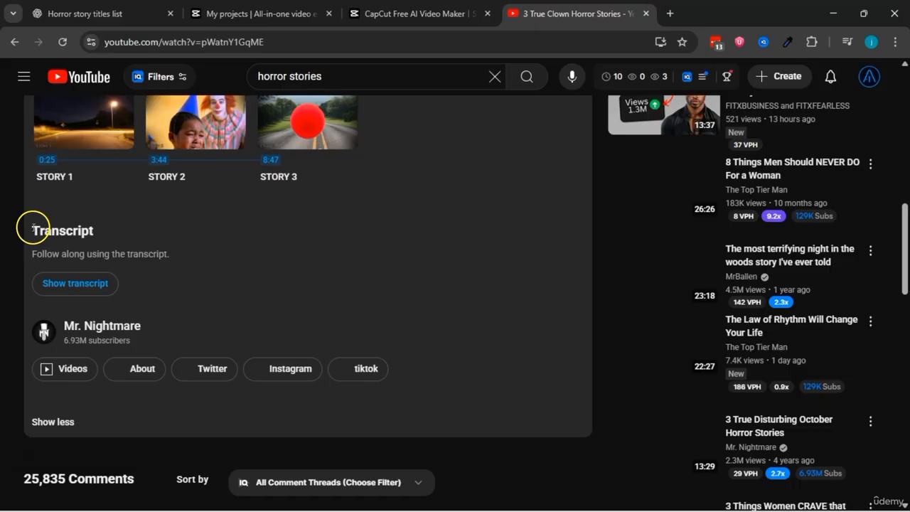
double_click(130, 237)
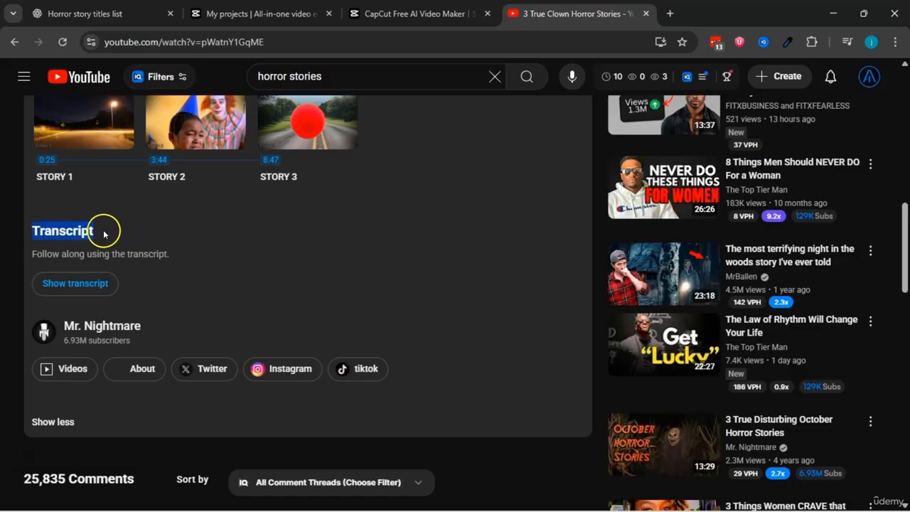
click(103, 234)
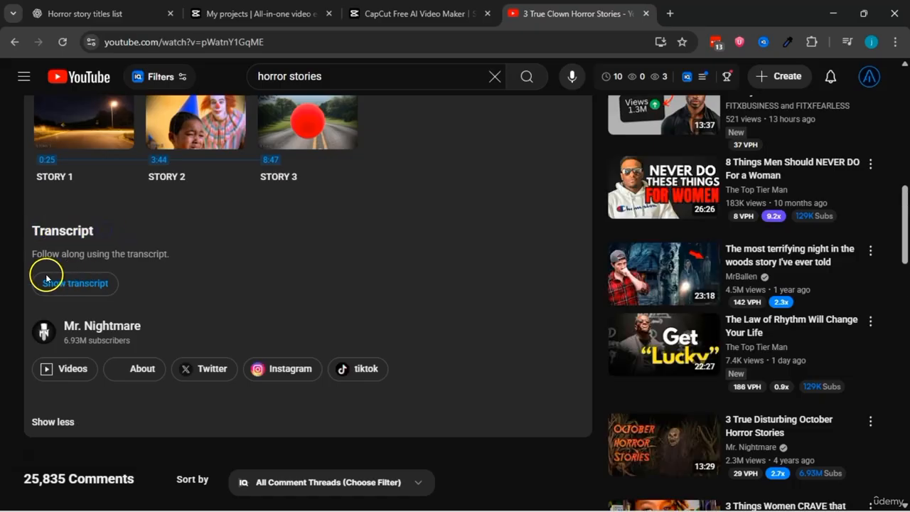
click(86, 284)
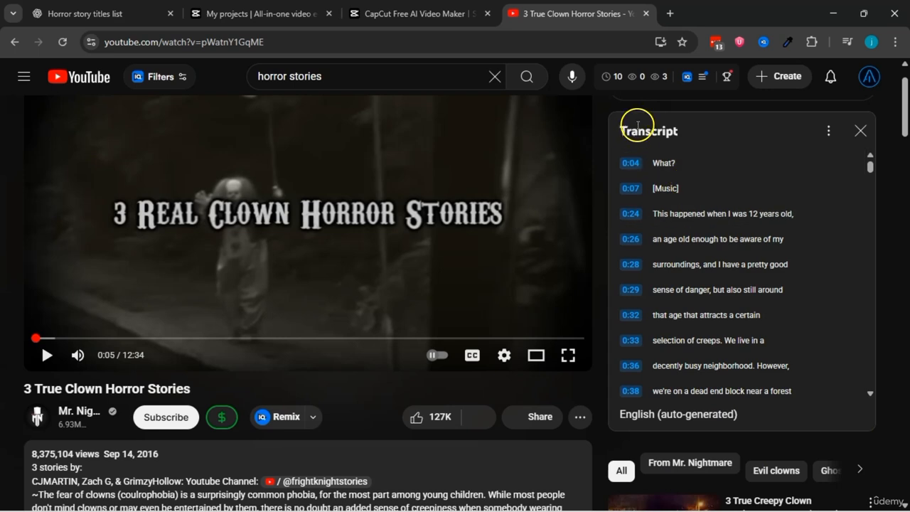
Step: Copy the video transcript's lines from 0:04 through 3:27
drag(623, 126, 700, 137)
click(700, 138)
drag(705, 238, 811, 331)
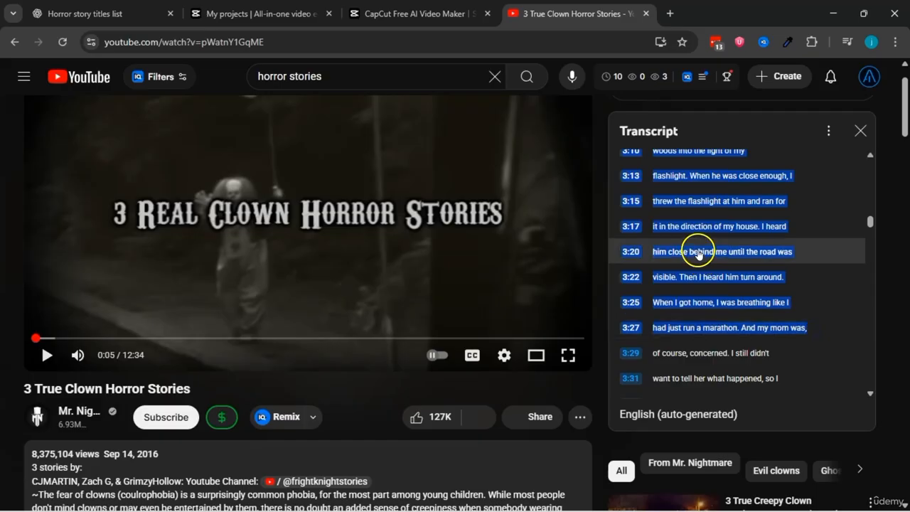
right_click(698, 254)
click(672, 264)
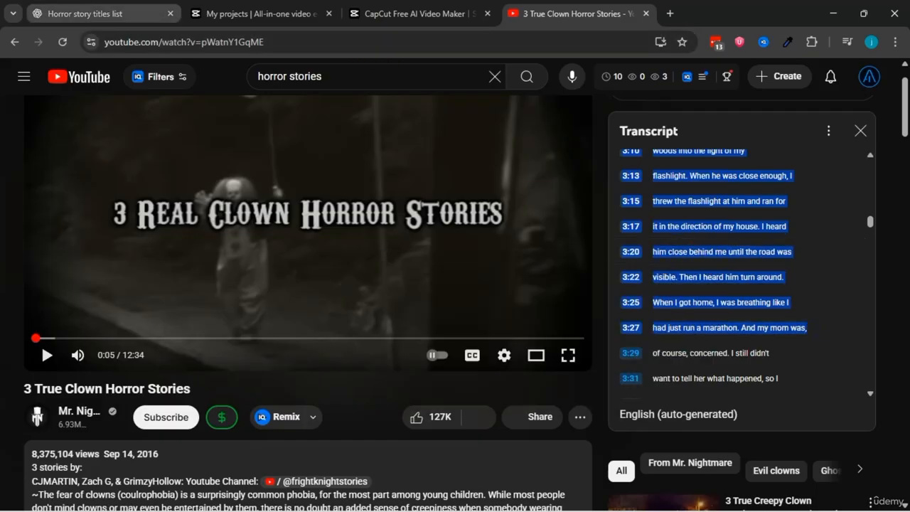
Step: Submit the prompt "rewrite thiss script without timestamps-" in ChatGPT, followed by the copied transcript
click(105, 14)
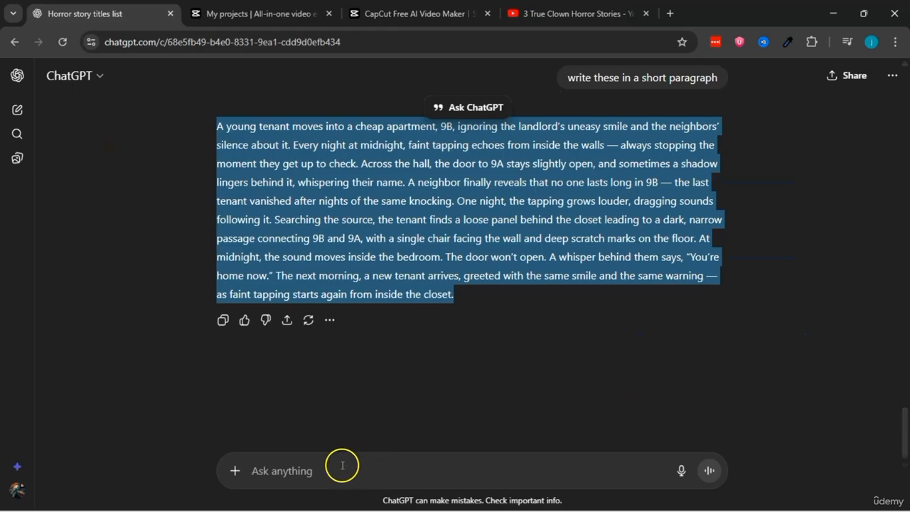
click(332, 463)
text(r)
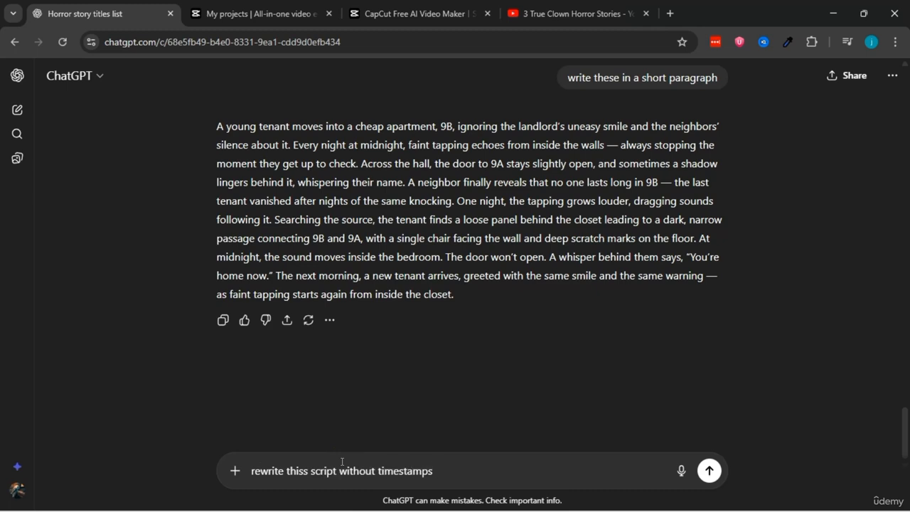
key(ctrl+v)
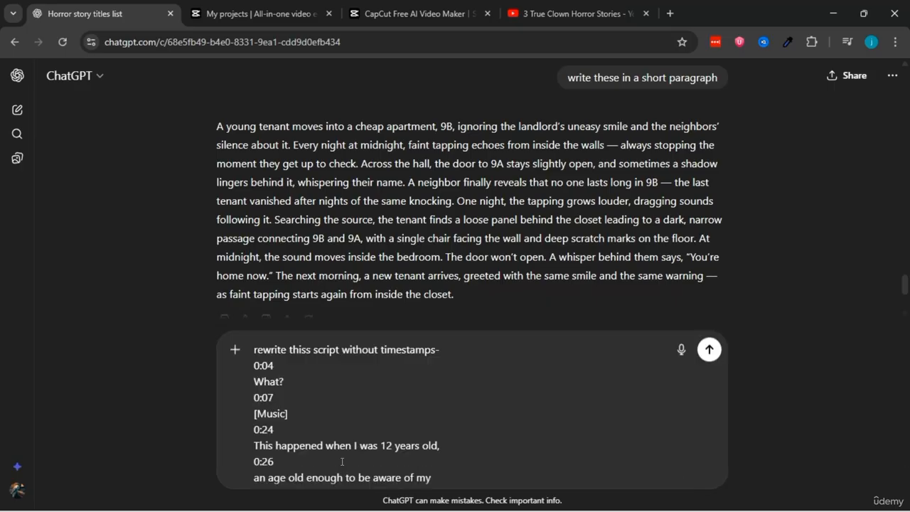
click(707, 468)
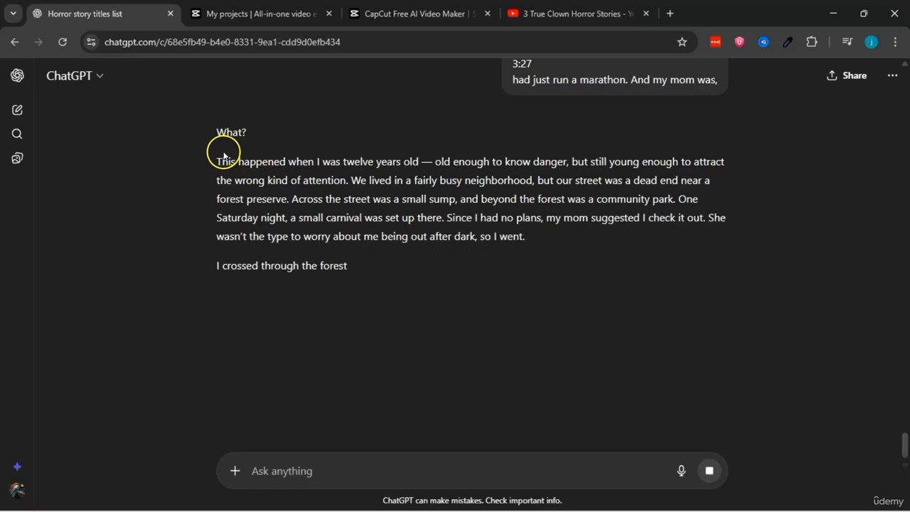
Step: Copy ChatGPT's timestamp-free rewrite of the clown story, from "This happened when I was twelve years old" through its last paragraph
scroll(301, 223, down, 3)
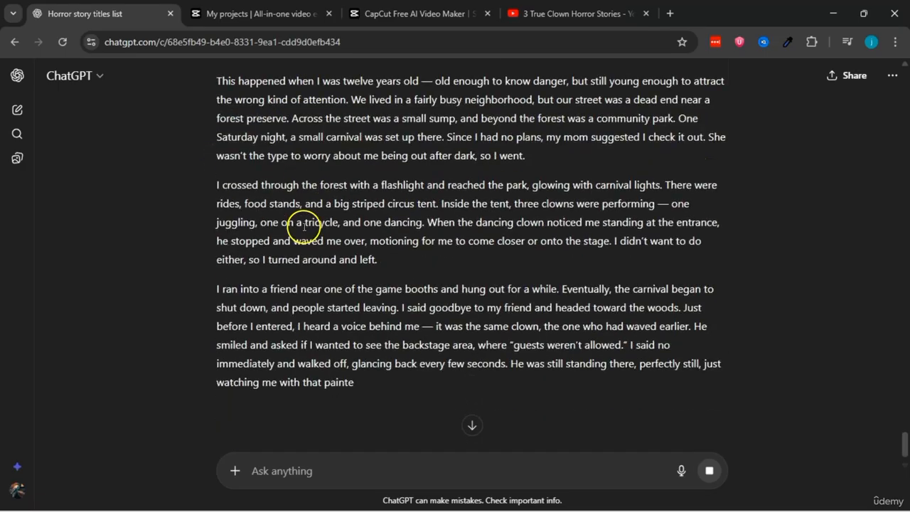
scroll(302, 228, down, 2)
scroll(300, 227, up, 5)
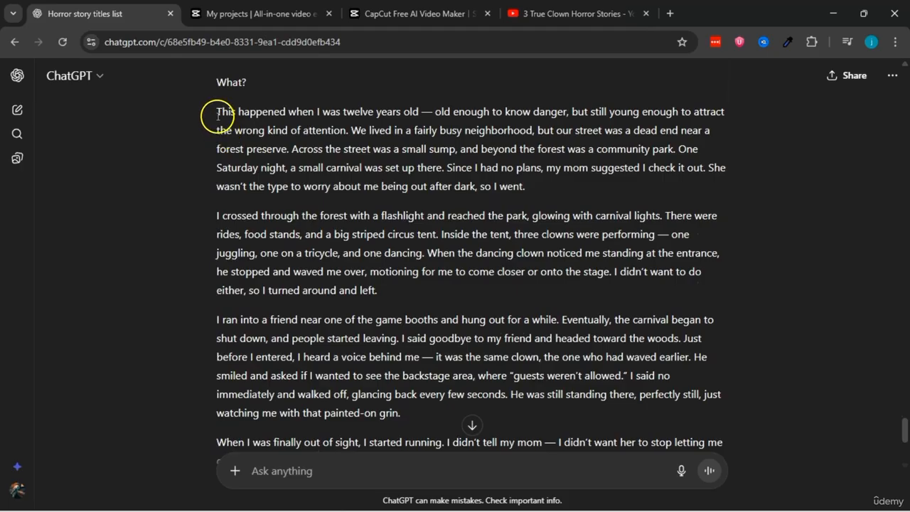
drag(217, 112, 415, 359)
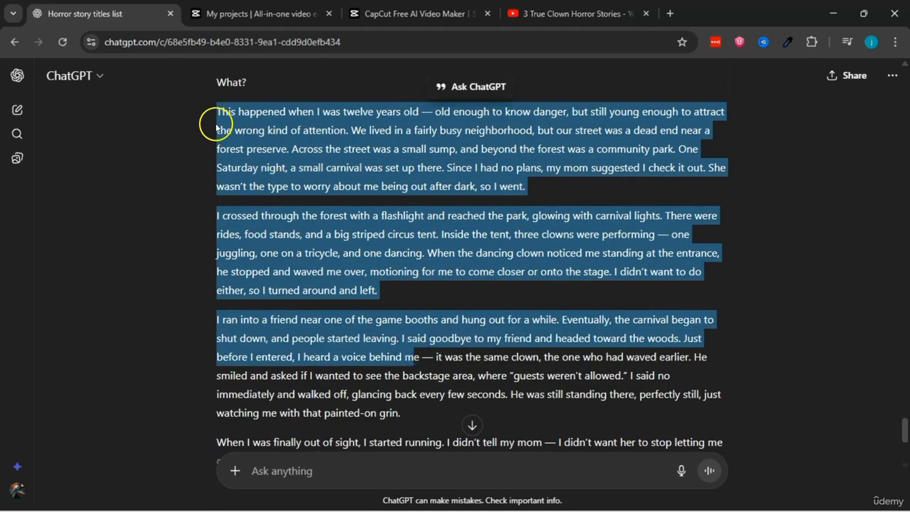
click(219, 112)
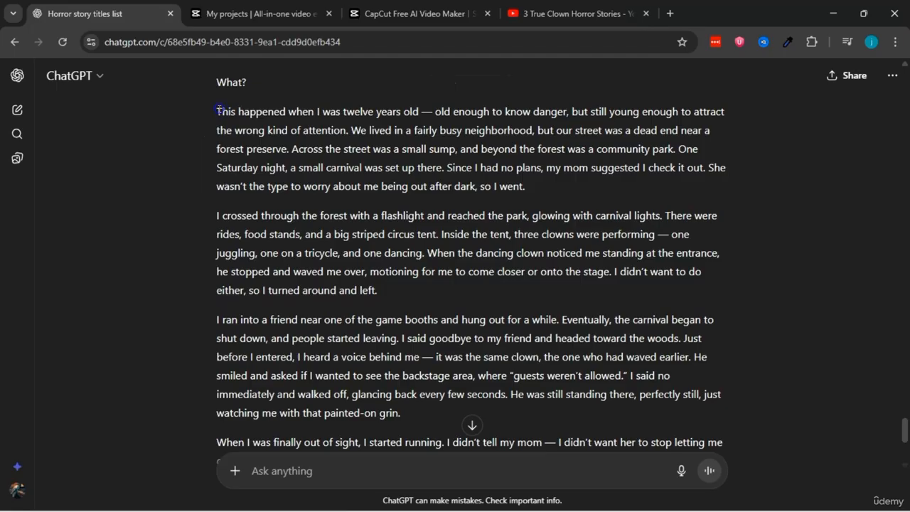
drag(219, 112, 426, 410)
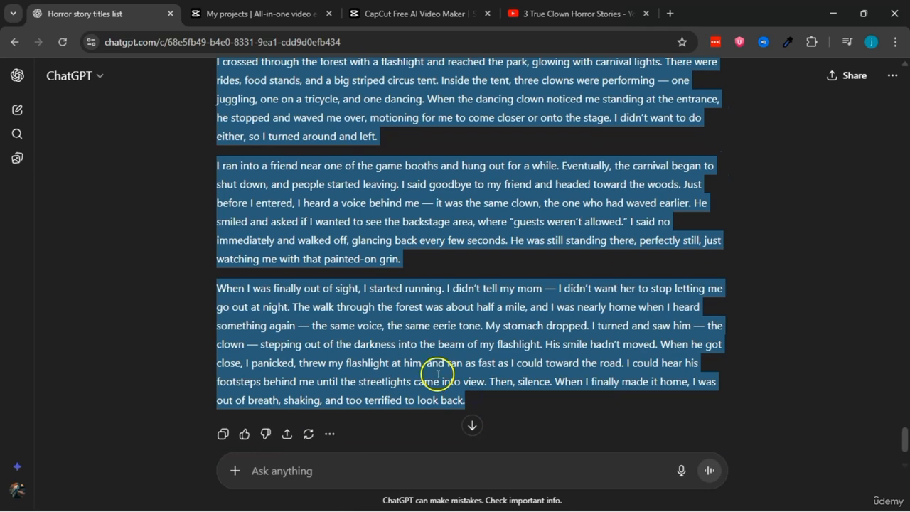
right_click(420, 364)
click(460, 231)
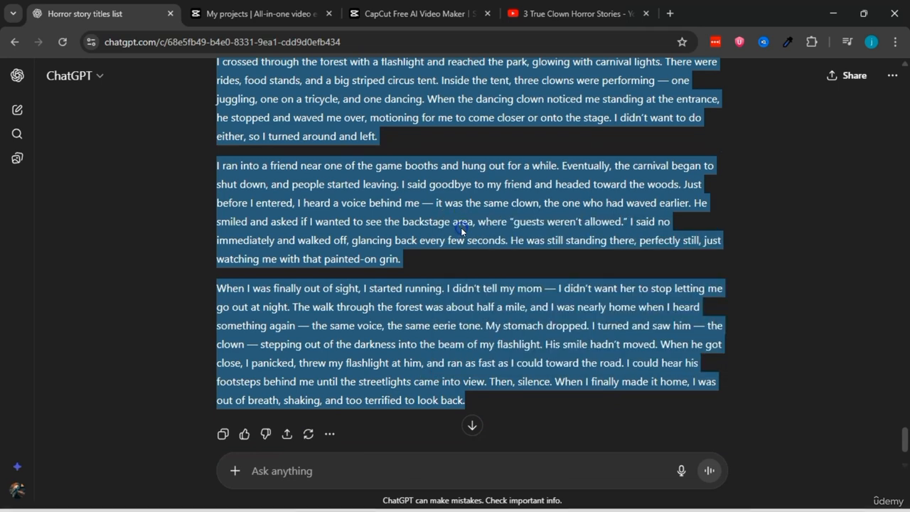
Step: Switch to the CapCut AI video maker and paste the copied clown story as the writing style to mimic
click(420, 13)
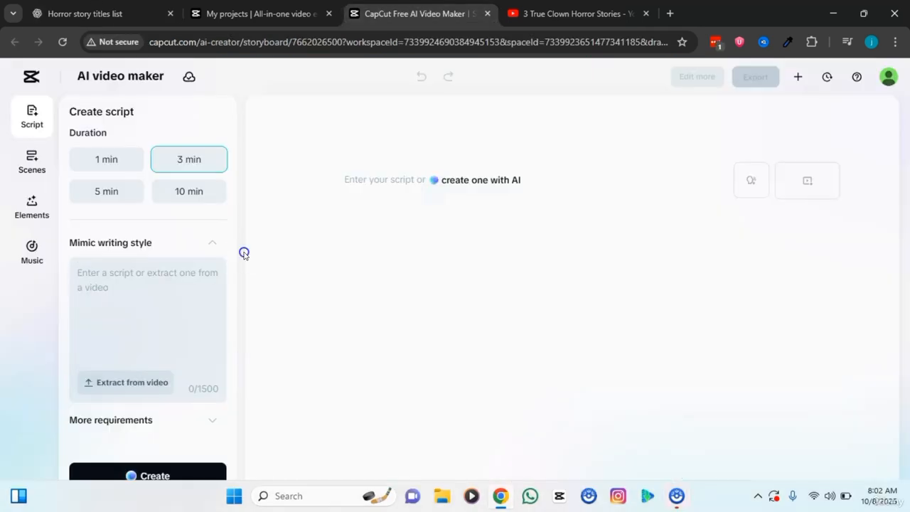
click(91, 275)
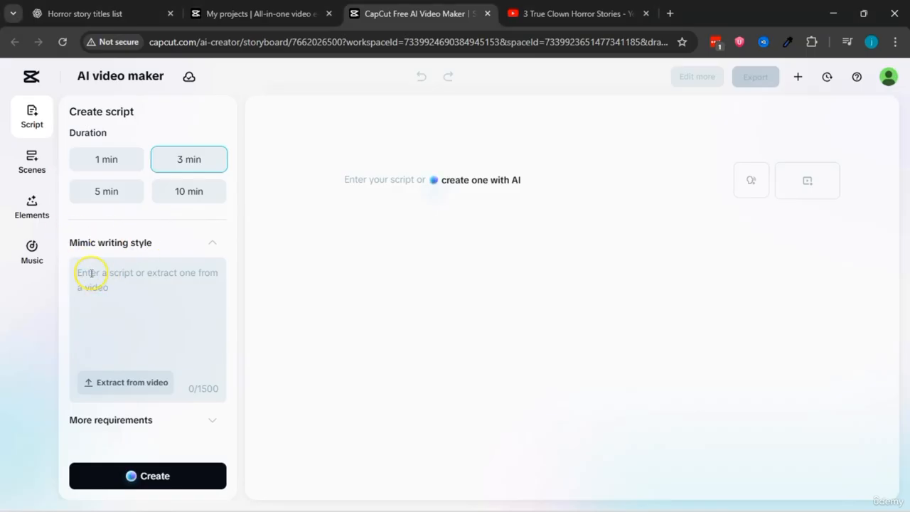
right_click(90, 272)
click(112, 360)
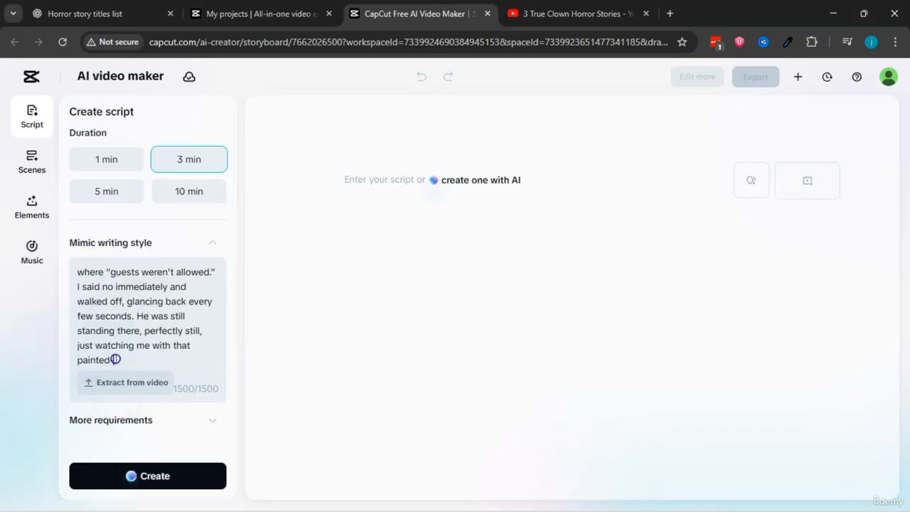
scroll(189, 299, up, 8)
scroll(189, 301, down, 8)
Step: Look back at the reference clown video on YouTube, and review the topic, key points, duration and writing-style sample in CapCut
click(561, 15)
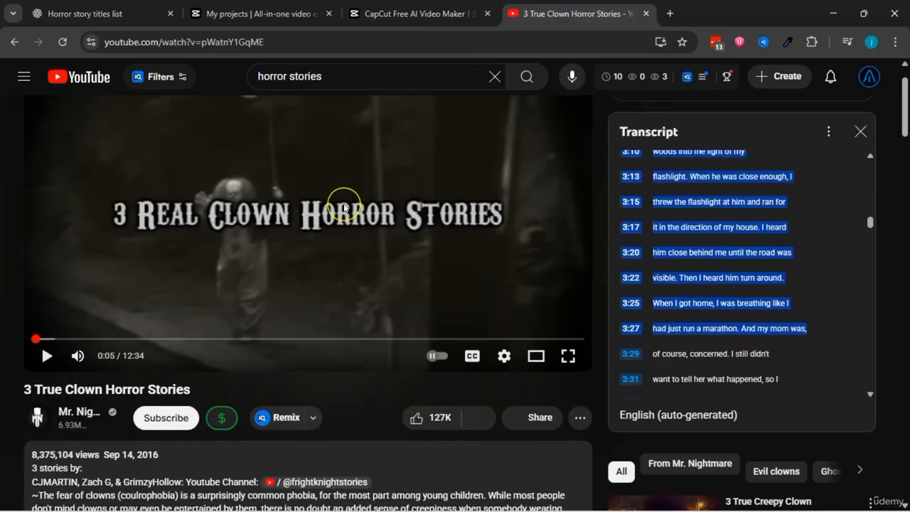
scroll(345, 204, down, 2)
scroll(343, 204, down, 5)
scroll(343, 205, up, 8)
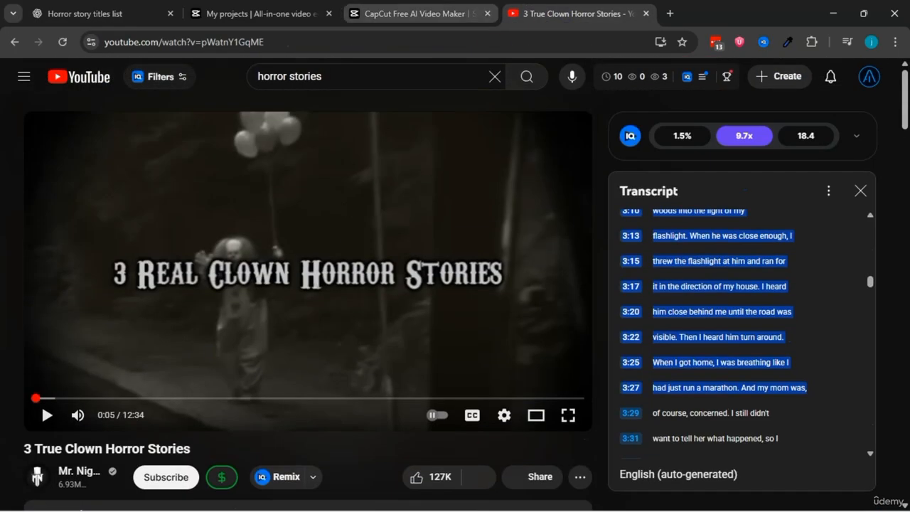
click(419, 14)
scroll(137, 270, down, 1)
scroll(138, 299, up, 3)
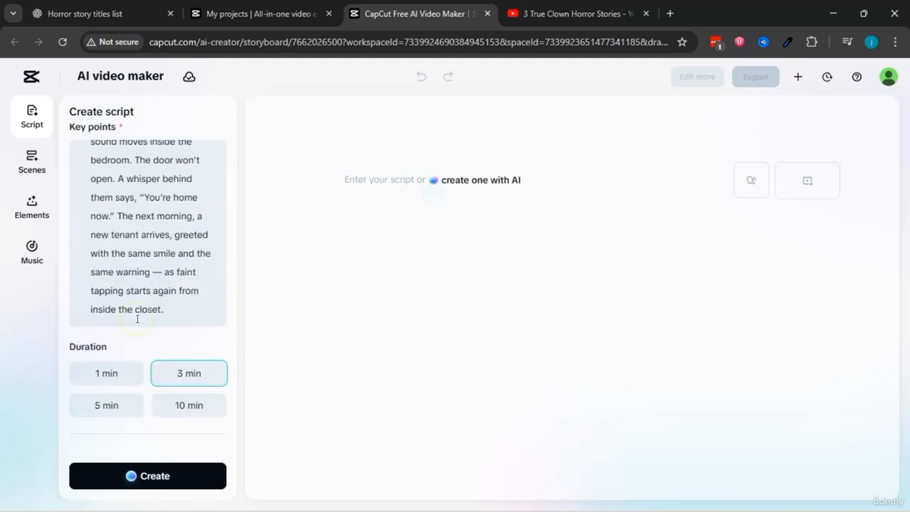
scroll(142, 356, down, 3)
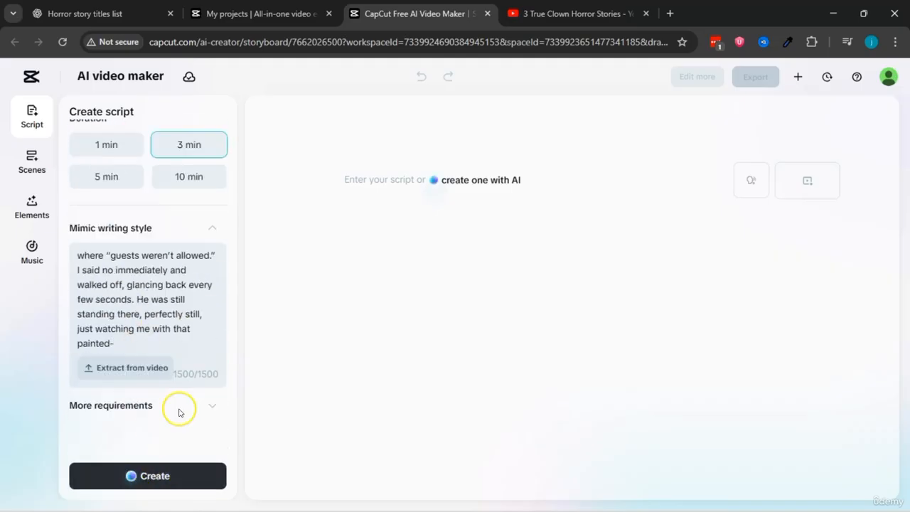
scroll(189, 381, up, 5)
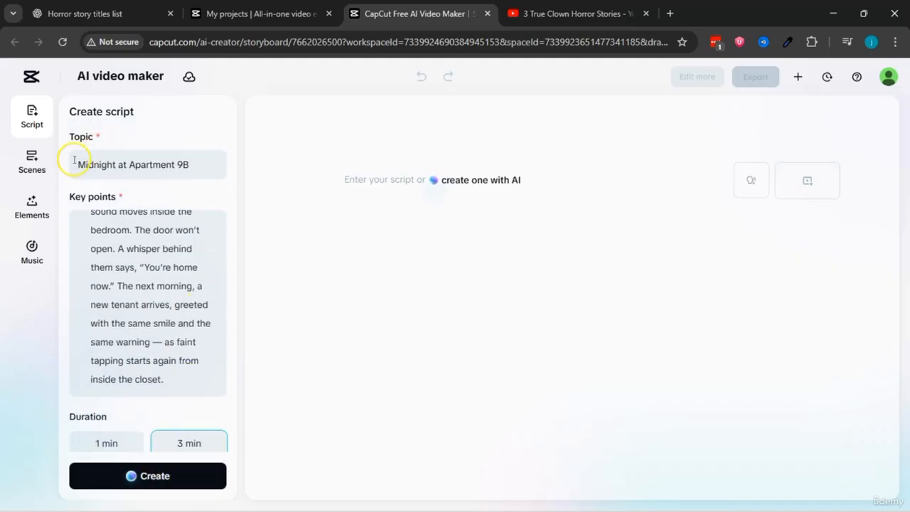
scroll(154, 254, up, 5)
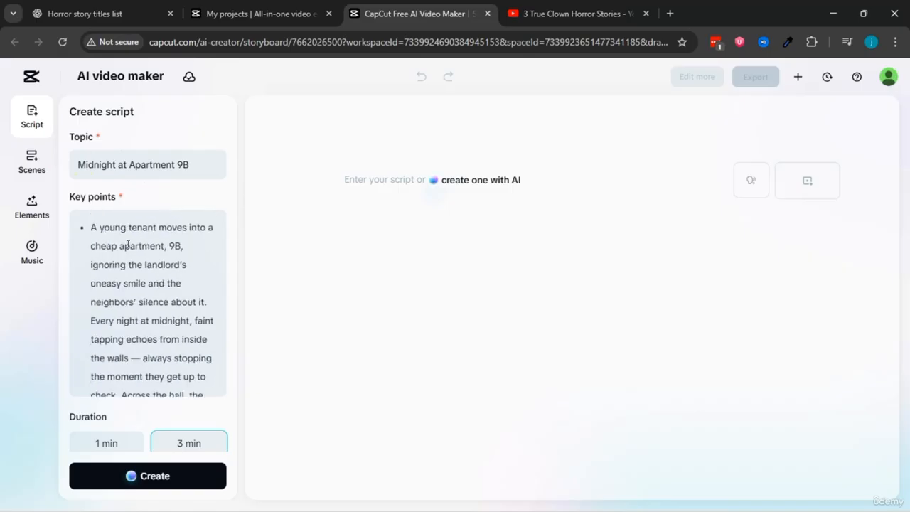
scroll(140, 370, down, 2)
scroll(140, 369, up, 2)
scroll(138, 431, down, 3)
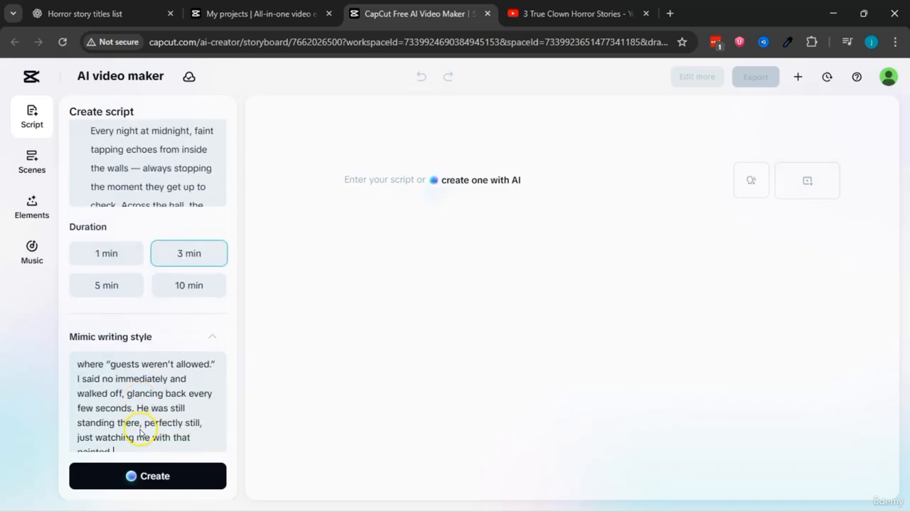
scroll(161, 302, down, 2)
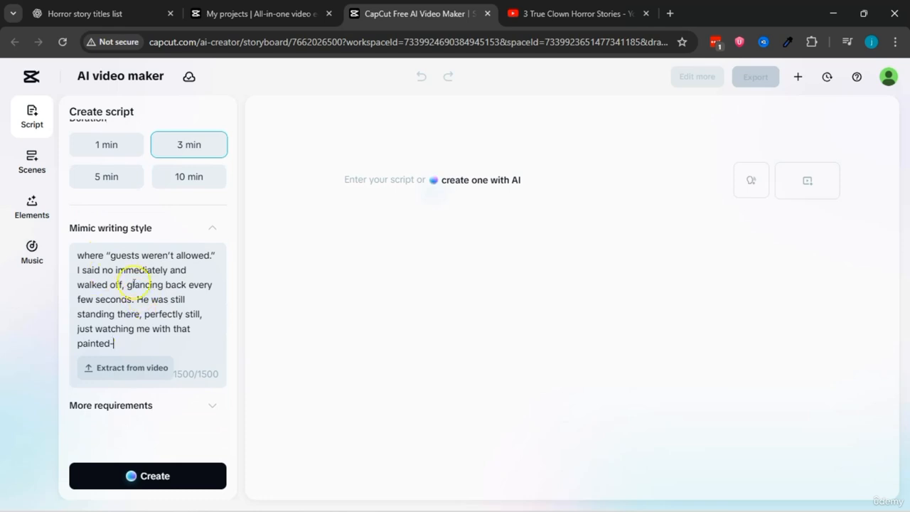
Step: Generate the 3-minute script from the topic, key points and pasted writing-style sample, without extracting a script from a video
click(108, 369)
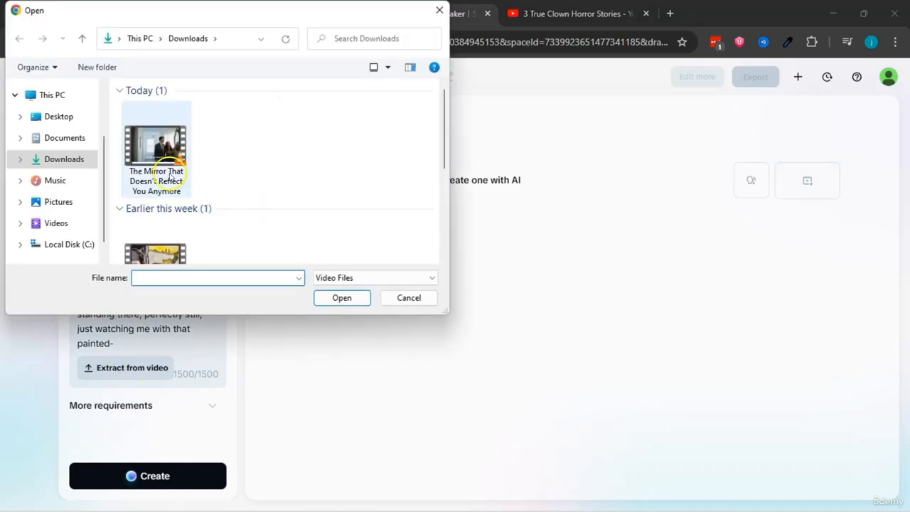
click(400, 297)
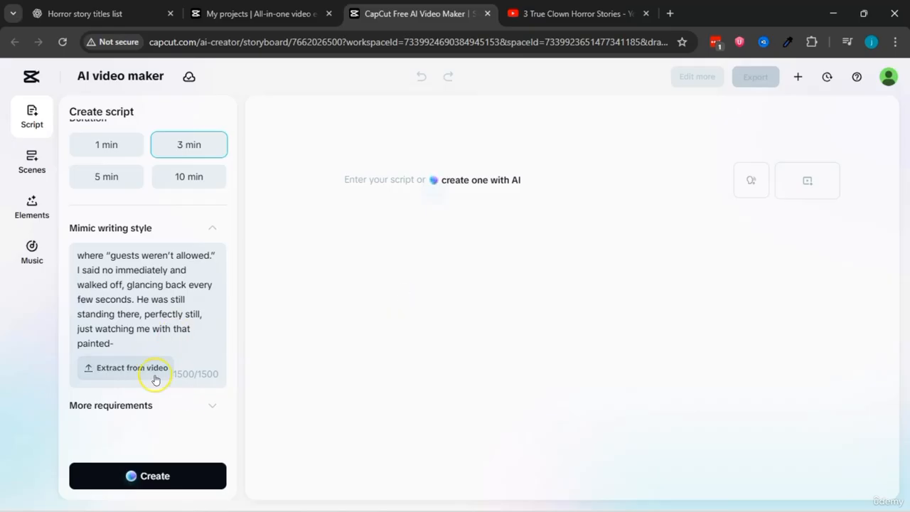
click(155, 475)
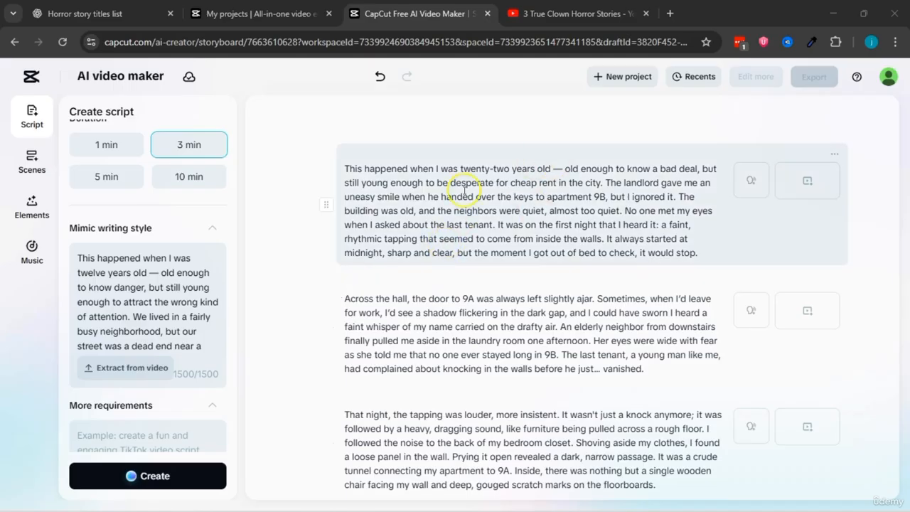
Step: Try deleting the dash after "twenty-two years old" in the script's first paragraph, and undo the deletion
click(557, 170)
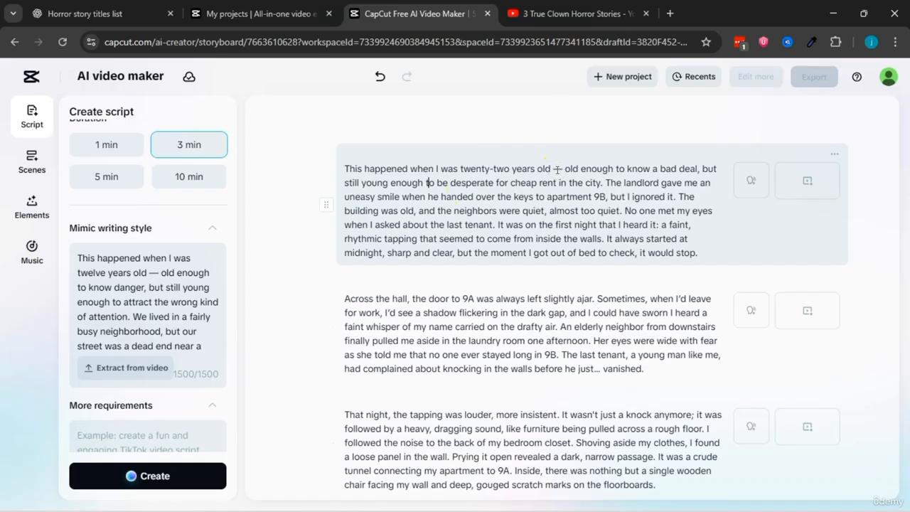
double_click(557, 169)
key(BackSpace)
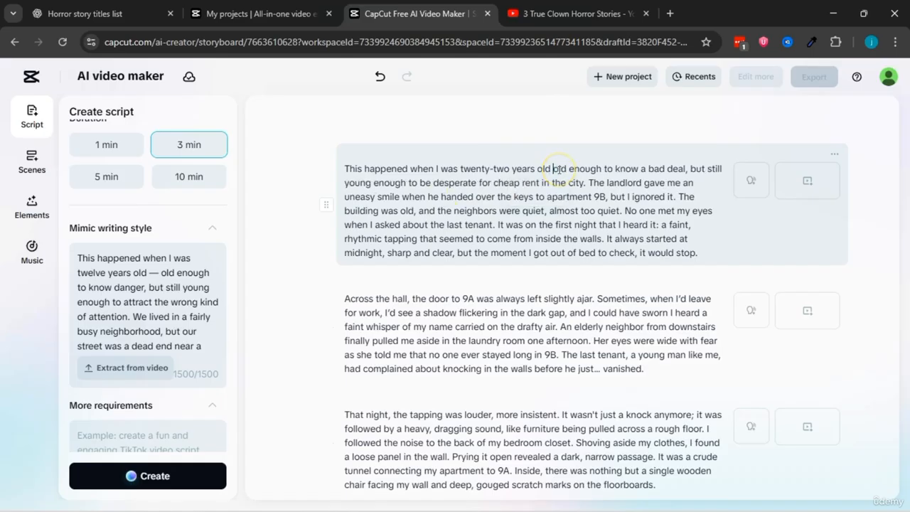
key(ctrl+z)
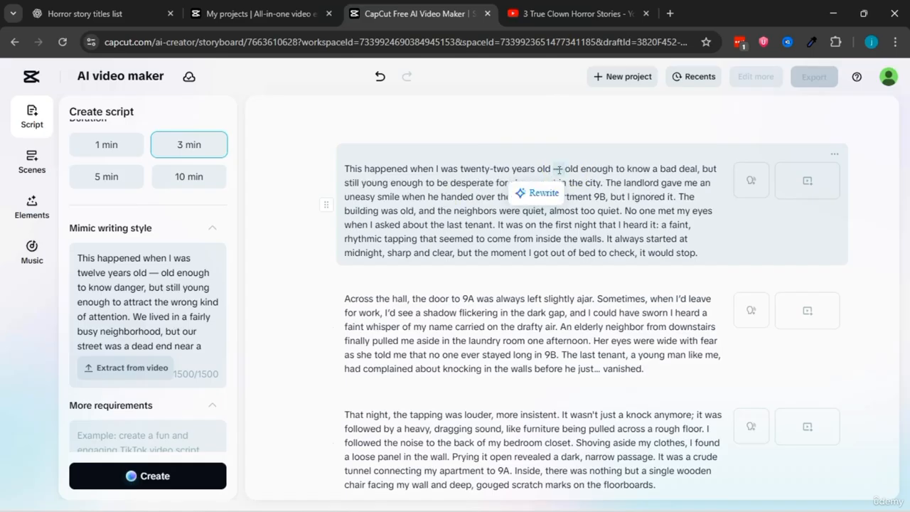
Step: Read through the generated script and open the voiceover choices for its first scene
scroll(597, 248, down, 3)
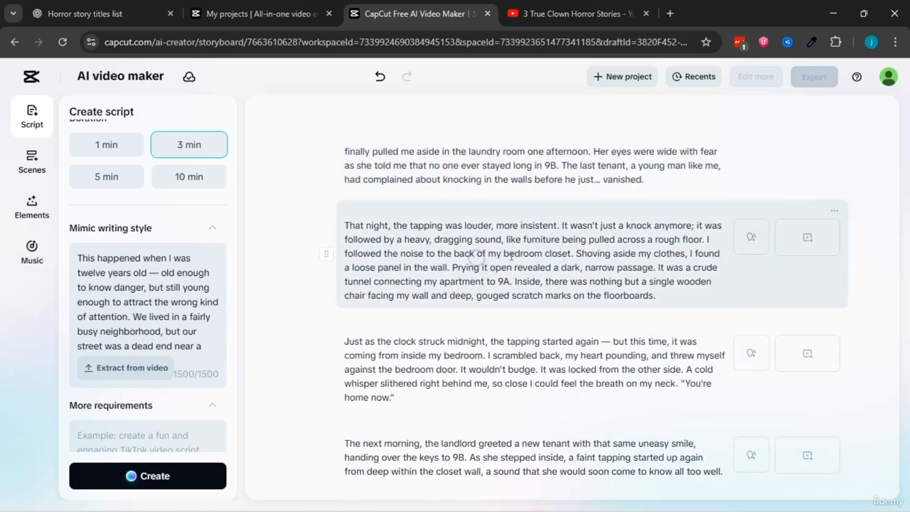
scroll(409, 140, up, 3)
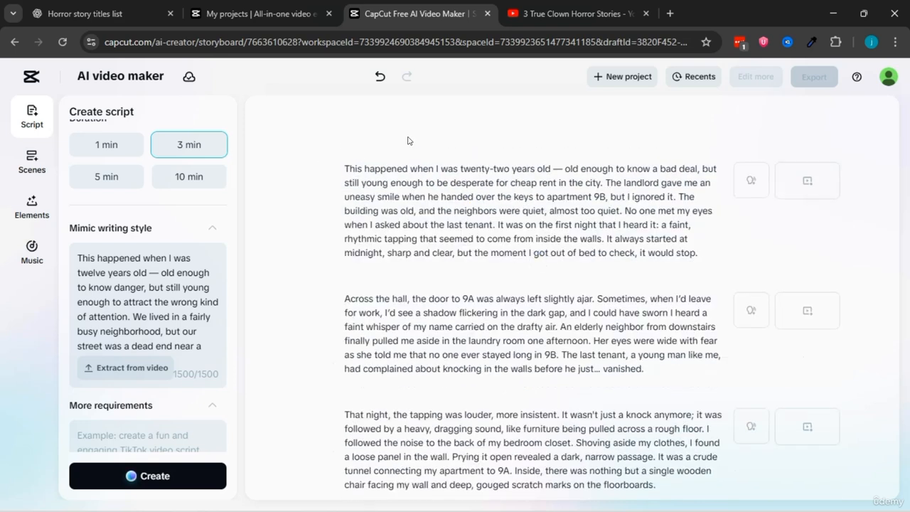
click(343, 176)
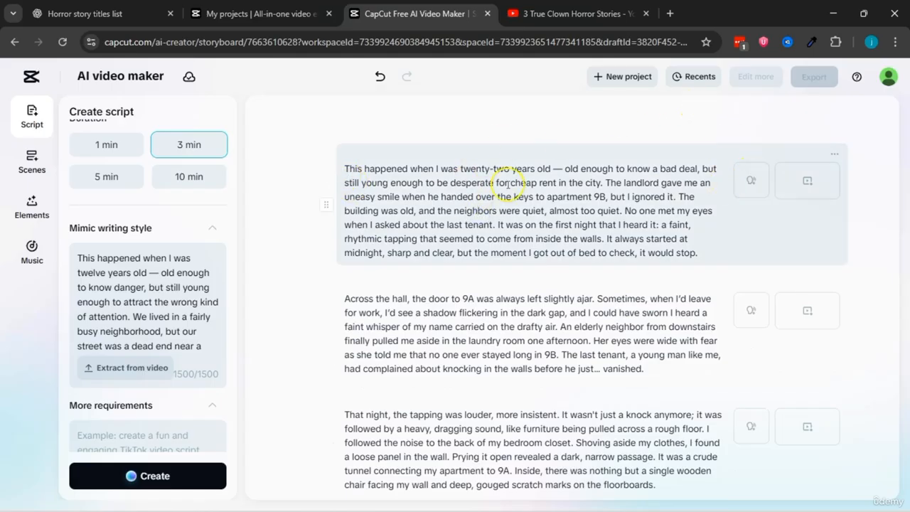
click(751, 181)
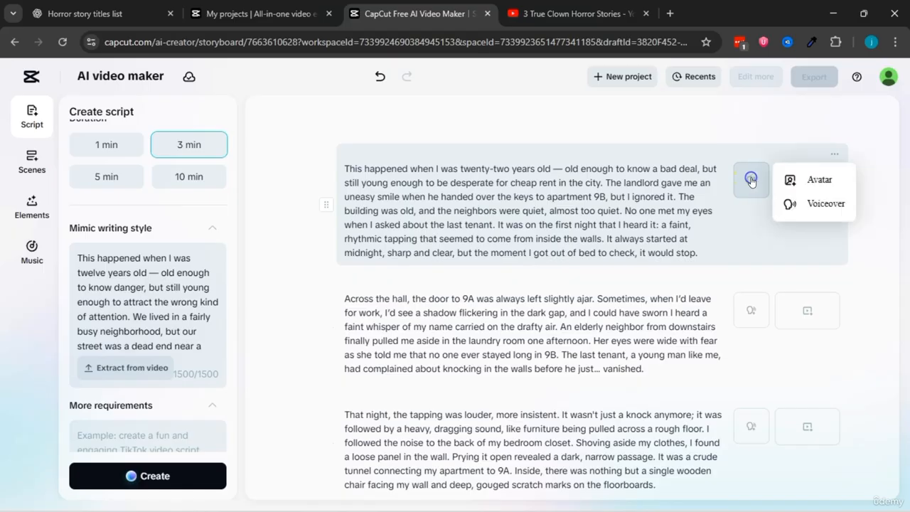
click(822, 206)
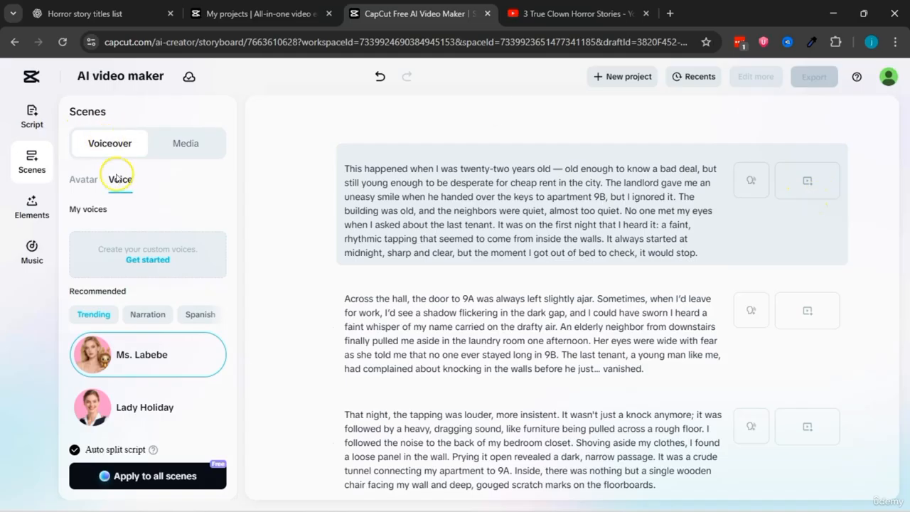
Step: Browse the trending voices and preview several of them, including Ladies' Man and Lady Holiday
scroll(140, 283, down, 2)
scroll(135, 273, down, 1)
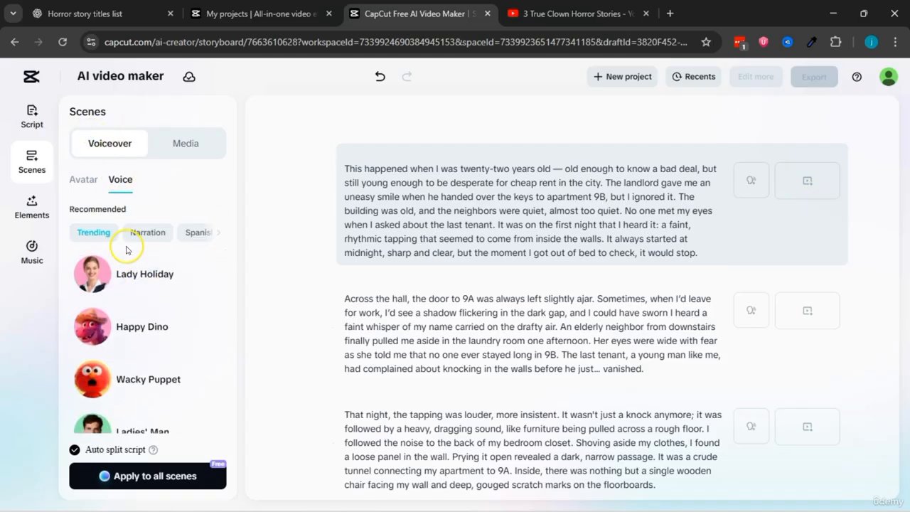
scroll(106, 295, down, 2)
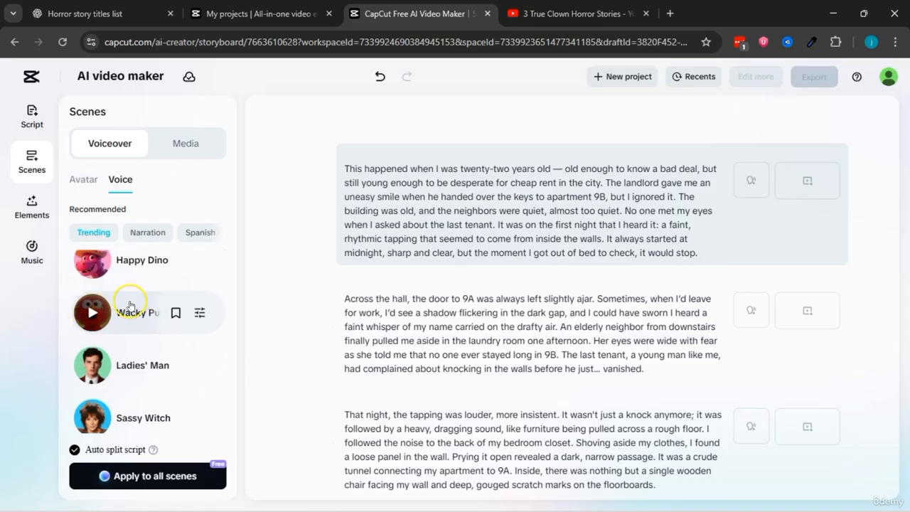
scroll(128, 302, down, 1)
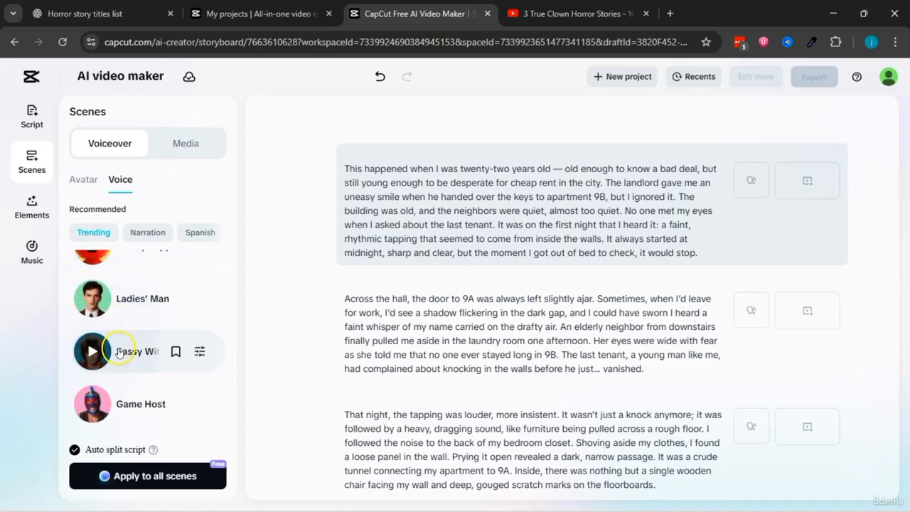
click(93, 298)
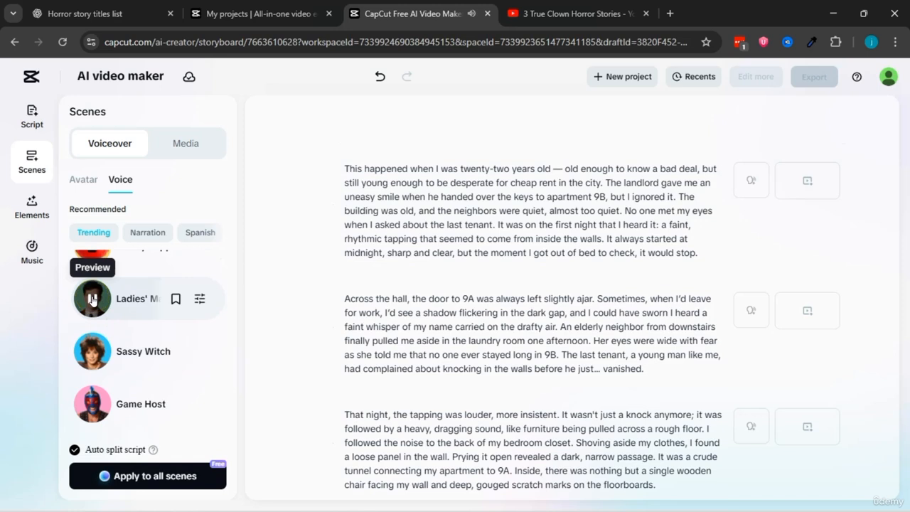
scroll(93, 298, up, 5)
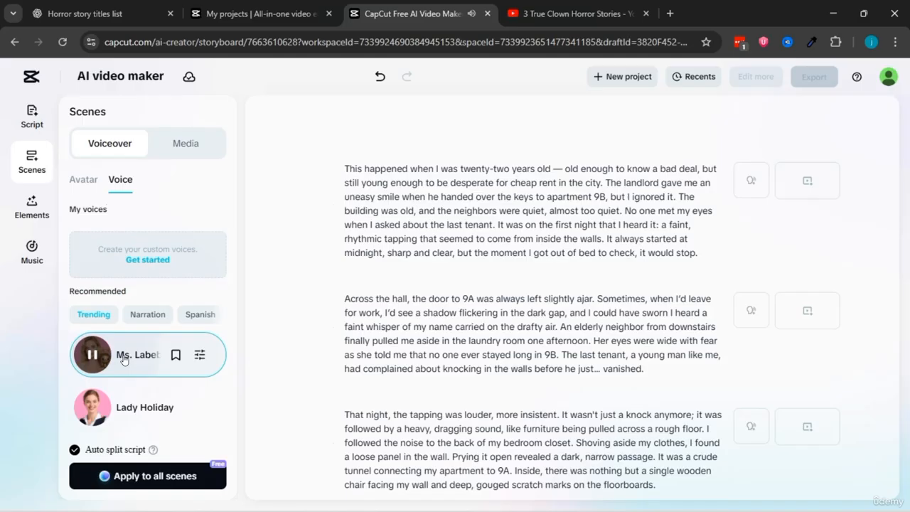
click(95, 405)
scroll(147, 386, down, 5)
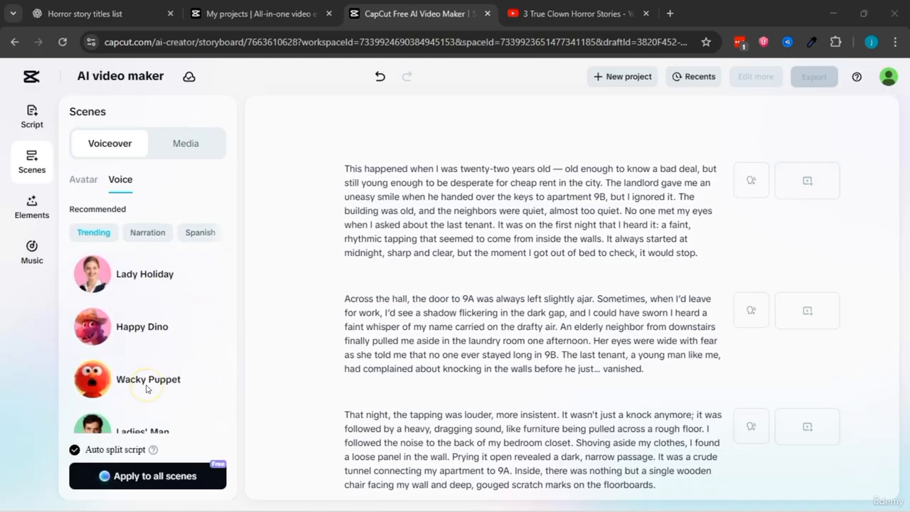
click(135, 310)
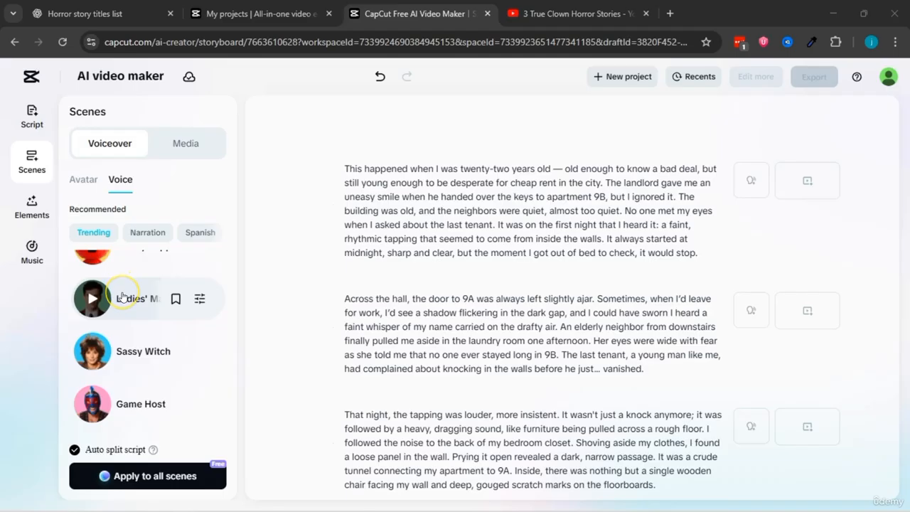
click(92, 299)
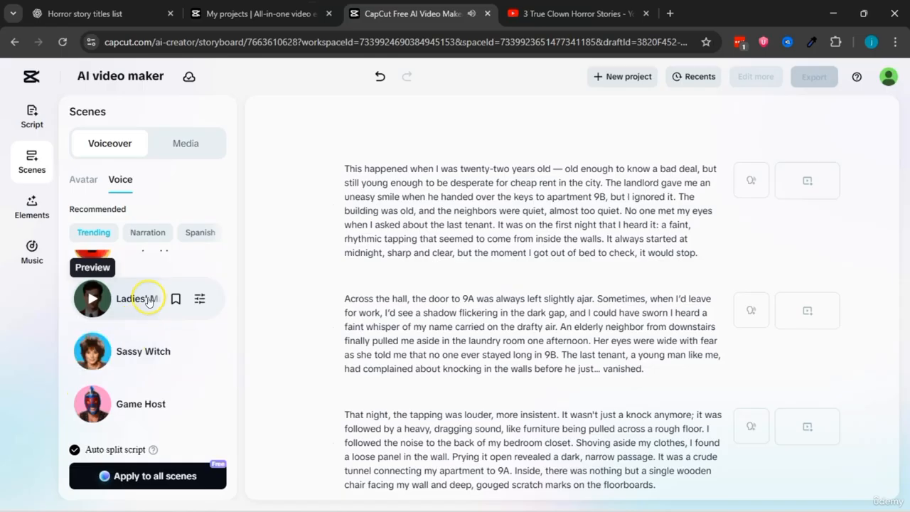
Step: Select the Ladies' Man voice and apply it to all scenes with automatic script splitting enabled
click(142, 299)
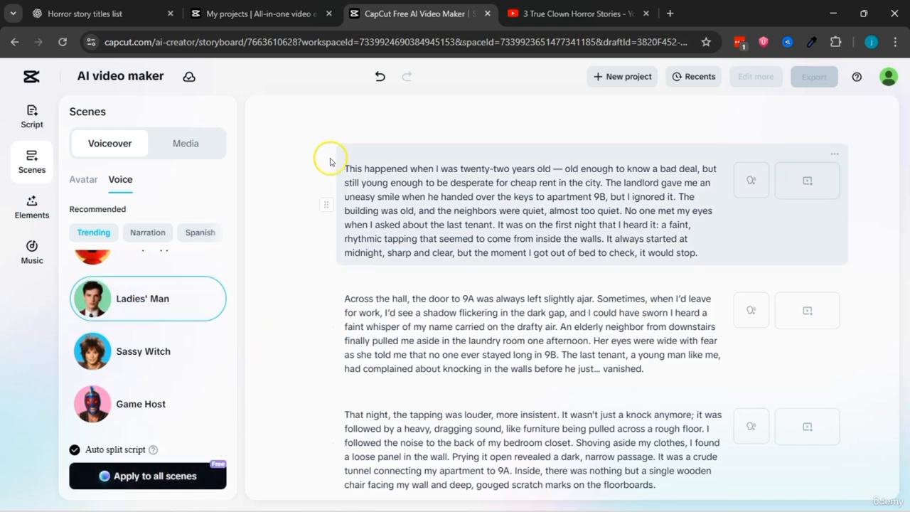
scroll(417, 264, down, 3)
scroll(416, 264, up, 3)
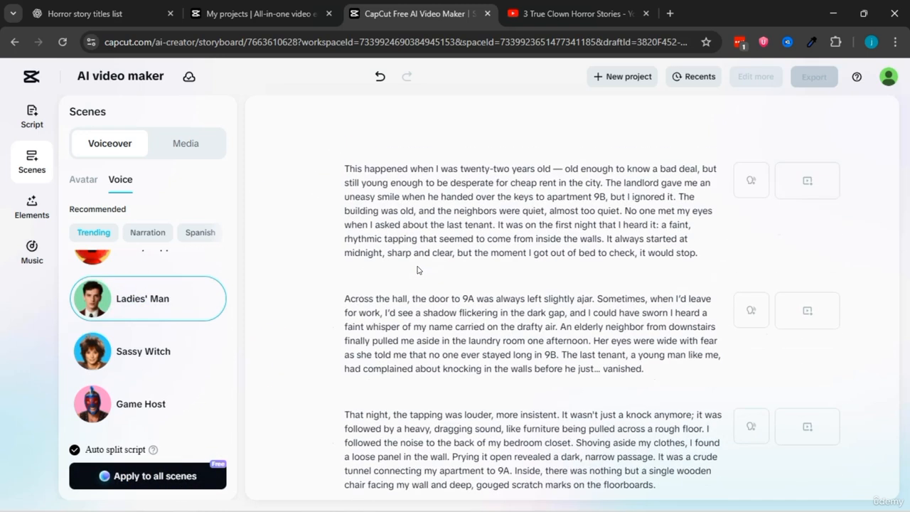
click(147, 474)
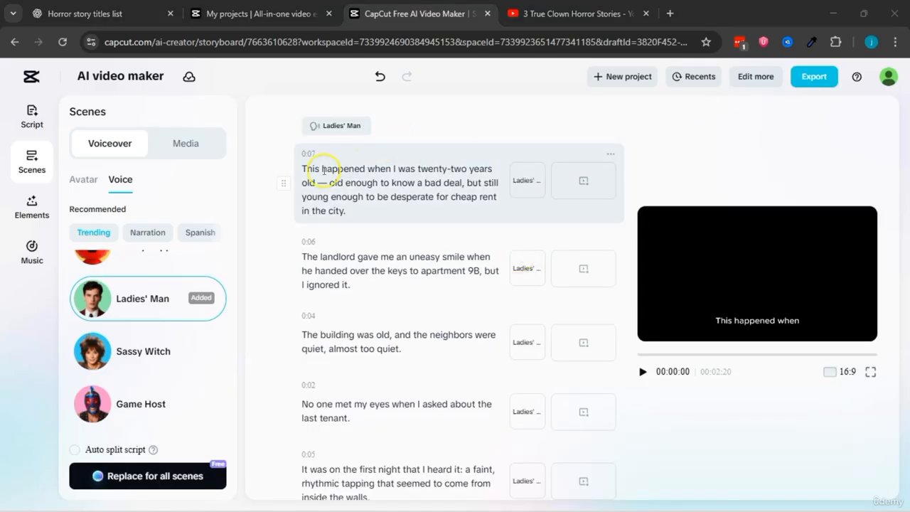
Step: Look through the split scenes and play the opening of the video to check the voiceover
scroll(334, 255, down, 10)
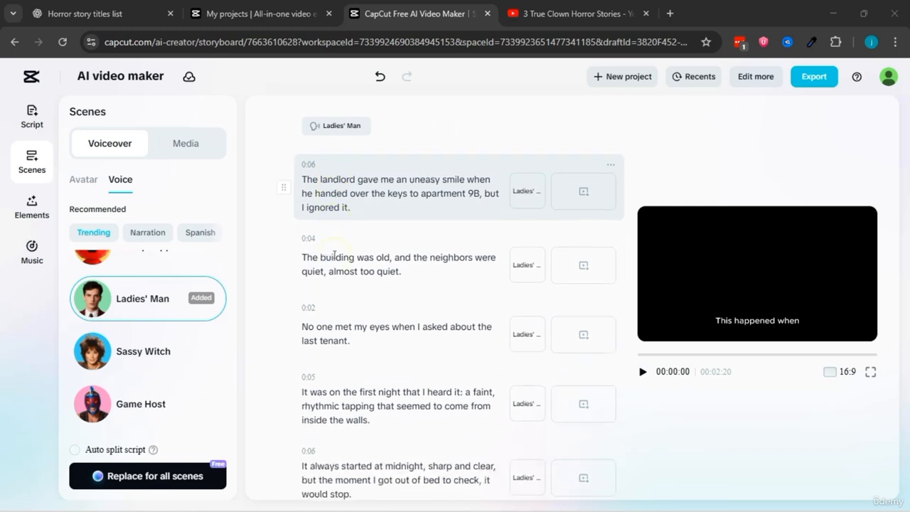
scroll(334, 255, down, 8)
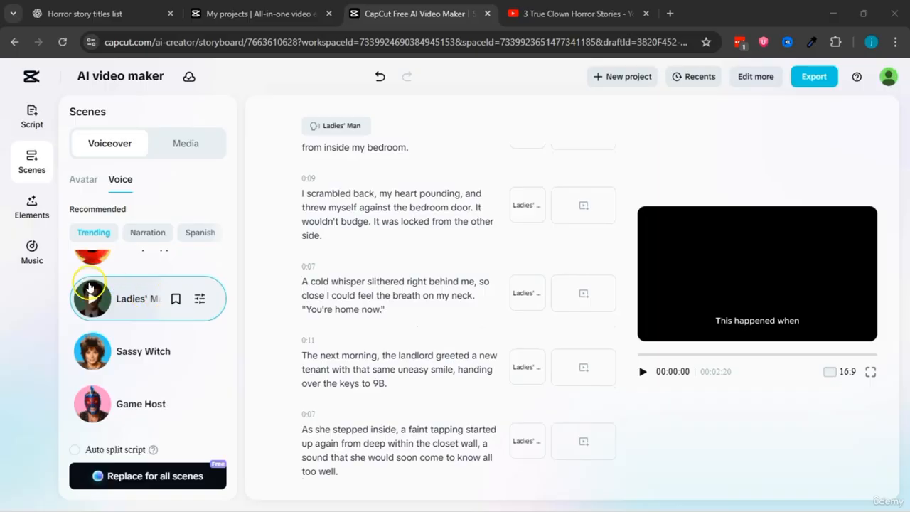
click(145, 299)
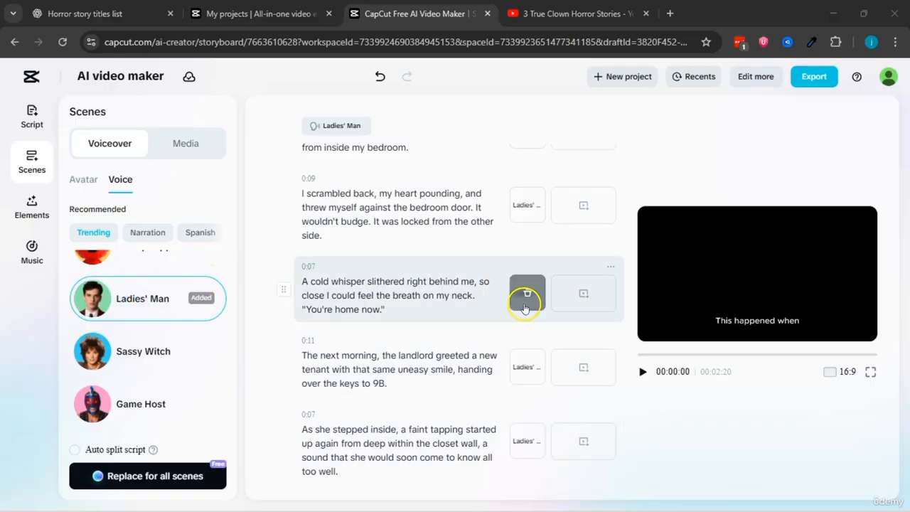
scroll(525, 302, up, 8)
scroll(527, 226, up, 5)
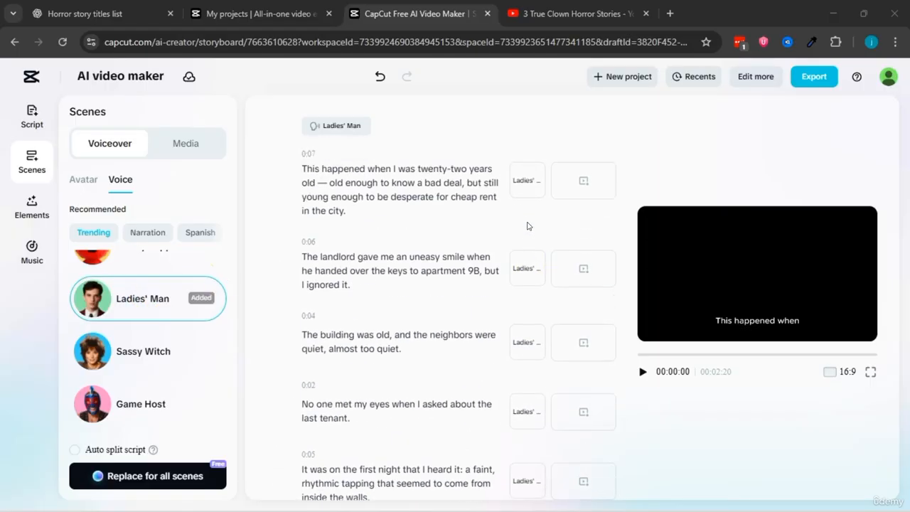
click(643, 371)
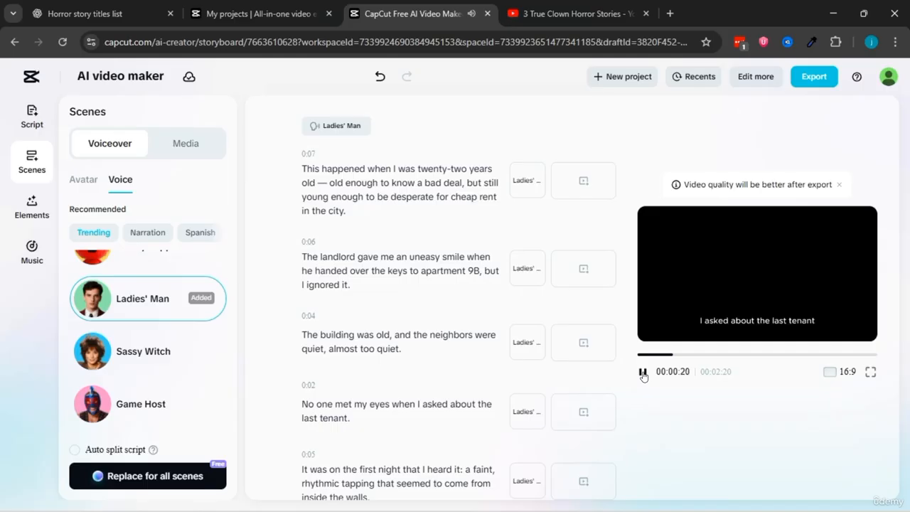
click(643, 373)
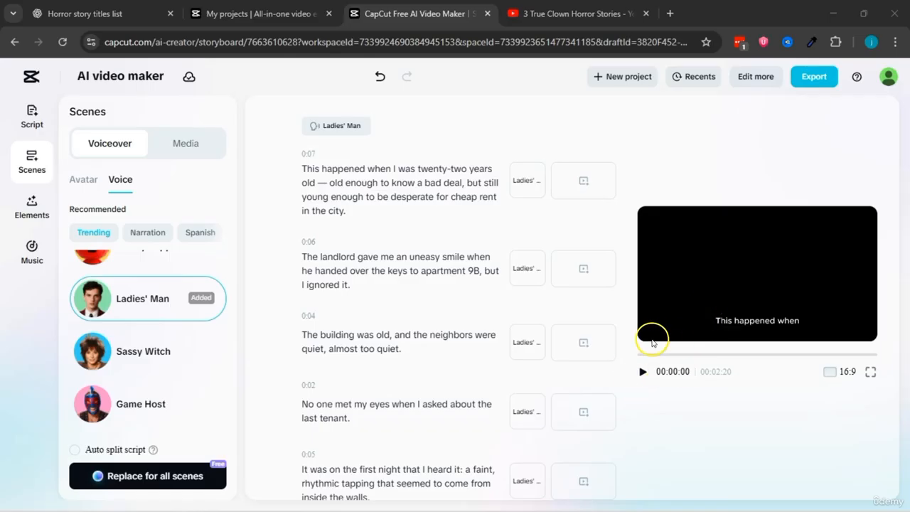
scroll(545, 268, down, 4)
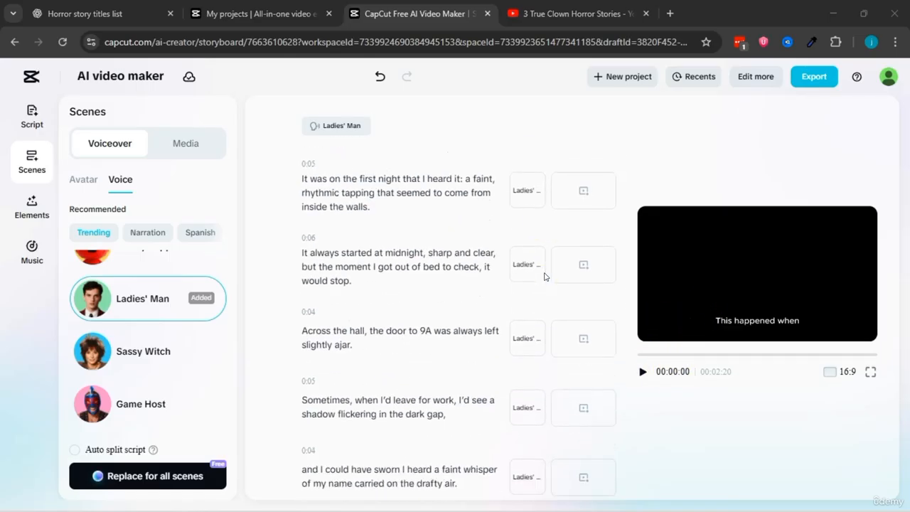
scroll(545, 276, up, 4)
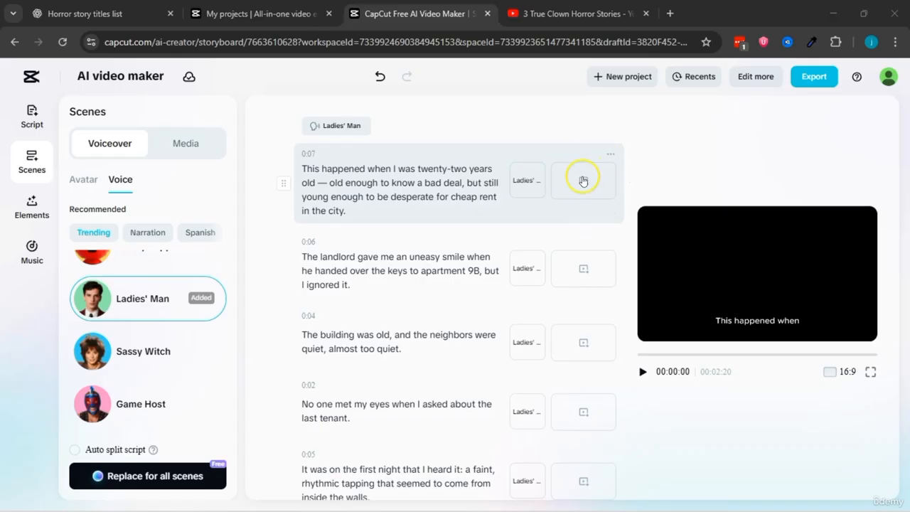
Step: Open AI media generation for all scenes and set the aspect ratio to 16:9
click(592, 186)
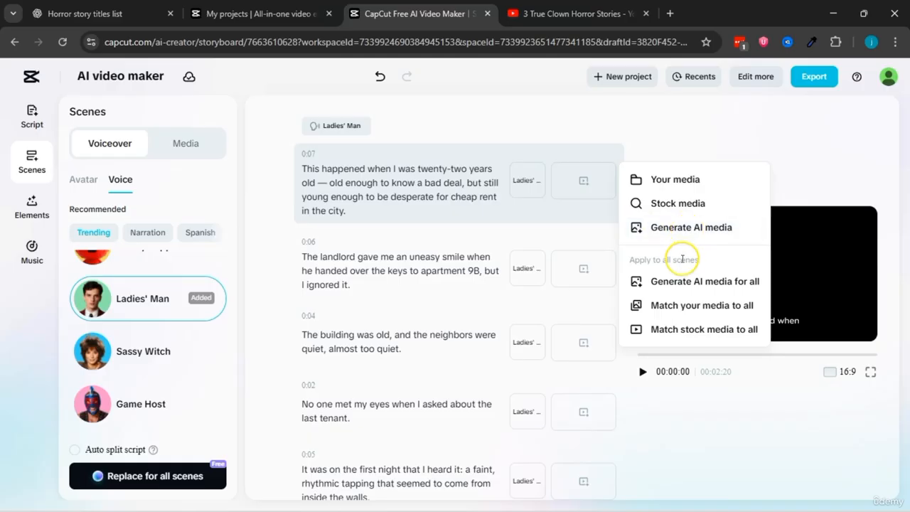
drag(631, 259, 708, 281)
click(714, 262)
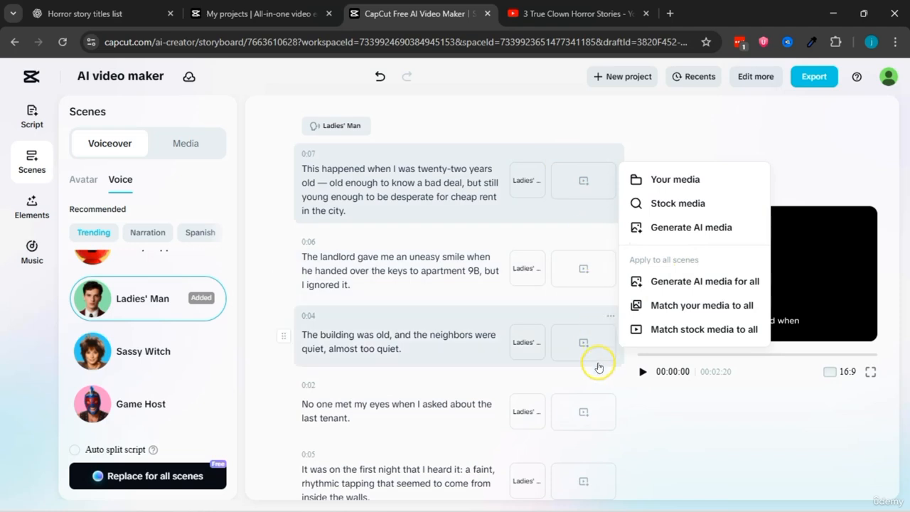
drag(633, 261, 707, 260)
click(707, 262)
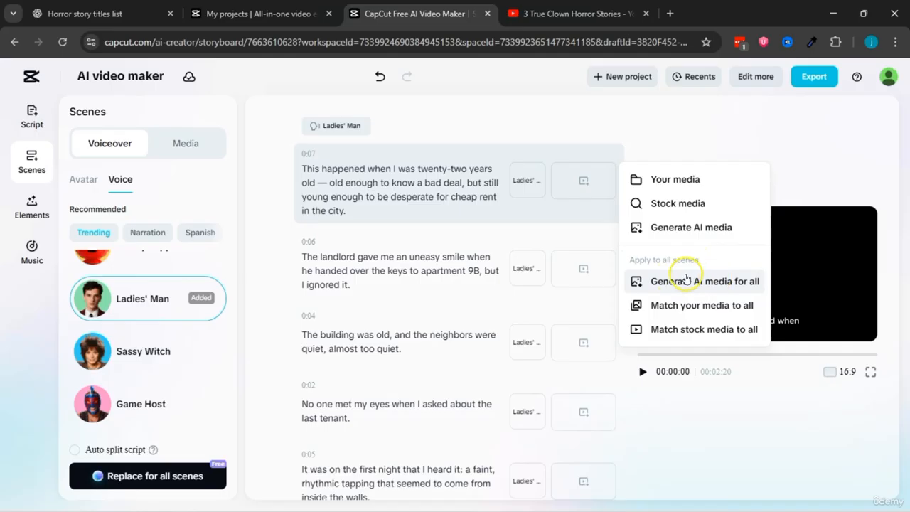
click(682, 279)
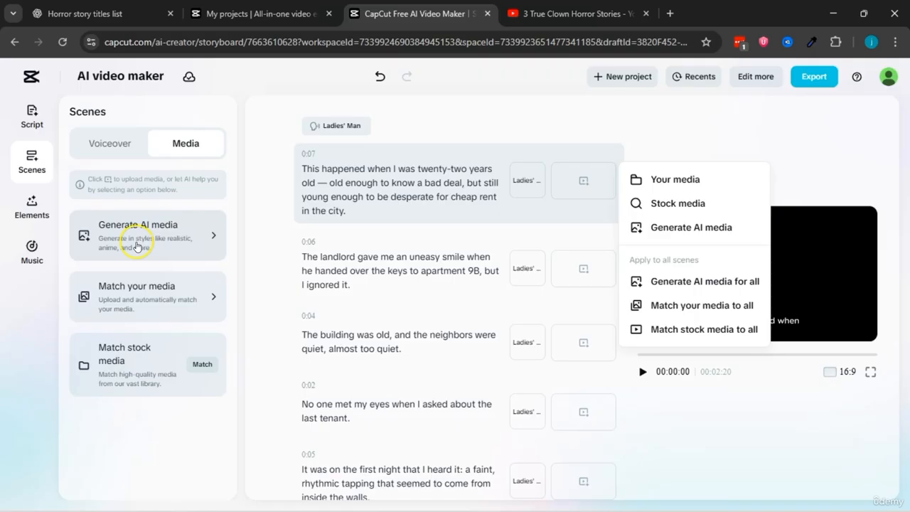
click(137, 246)
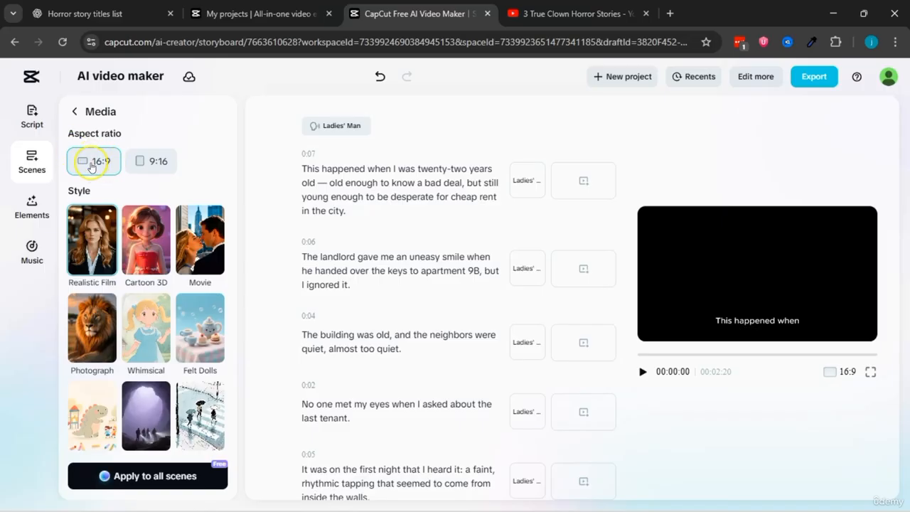
click(151, 164)
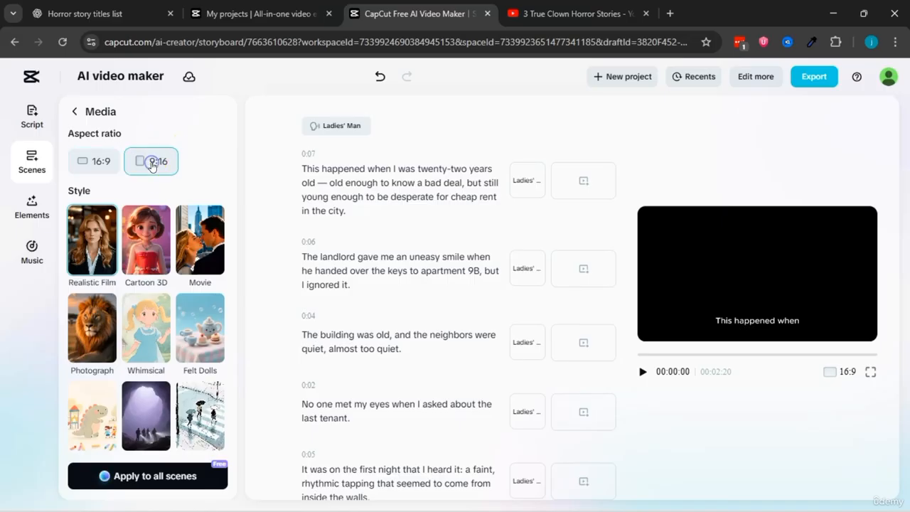
click(88, 166)
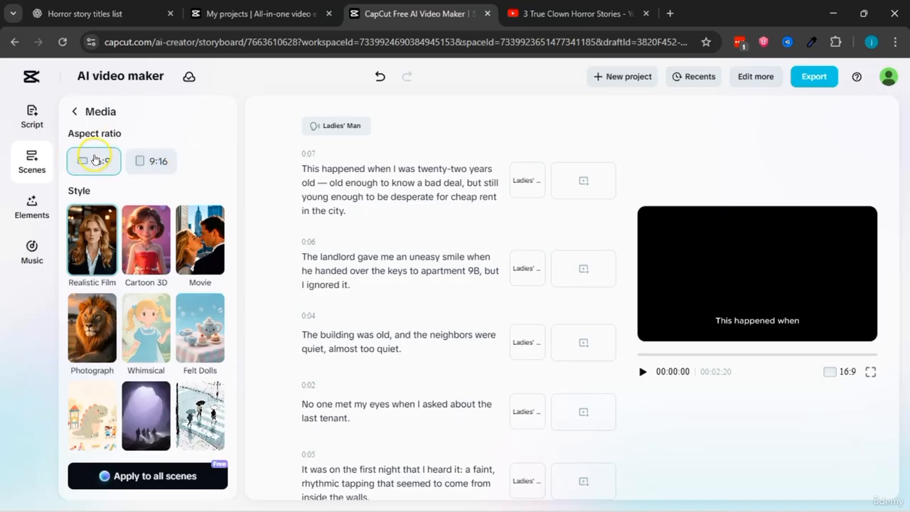
Step: Choose the dark "Spooky Ph..." style for the AI-generated scene media
scroll(143, 201, down, 5)
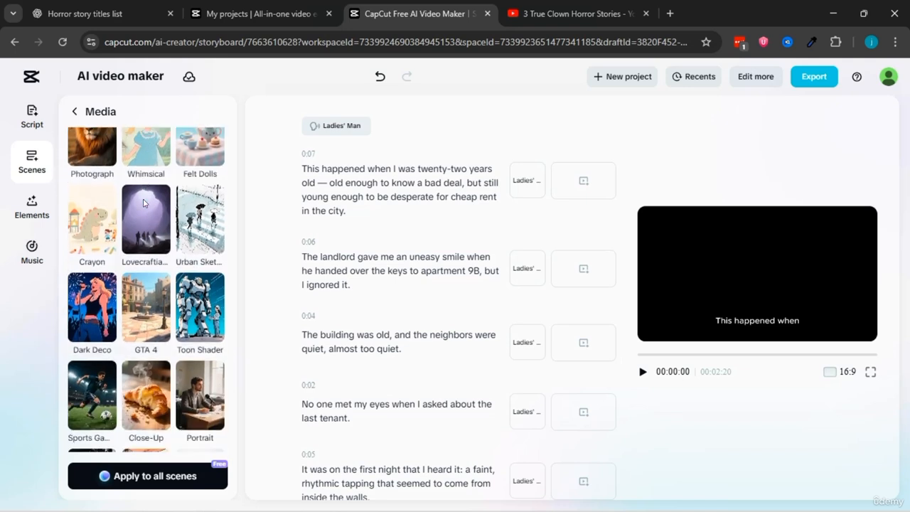
scroll(138, 229, down, 3)
scroll(123, 260, down, 3)
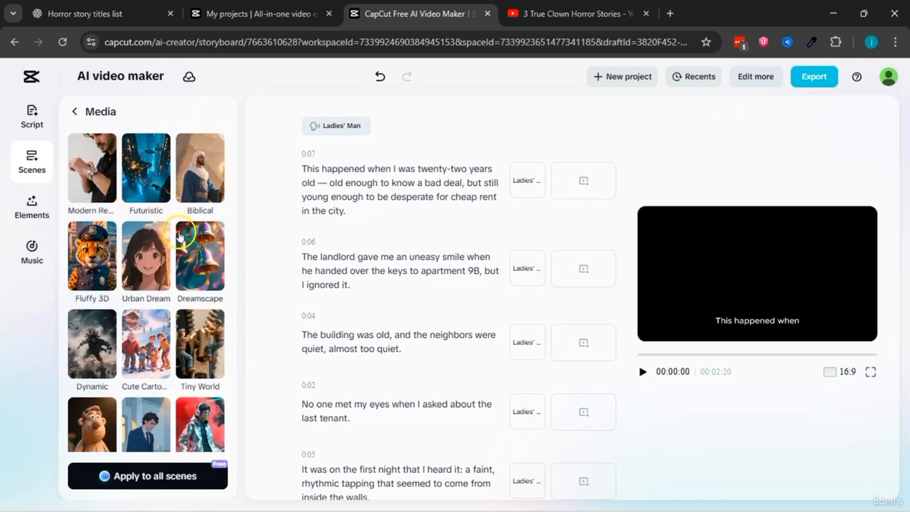
scroll(157, 255, down, 1)
scroll(151, 307, down, 3)
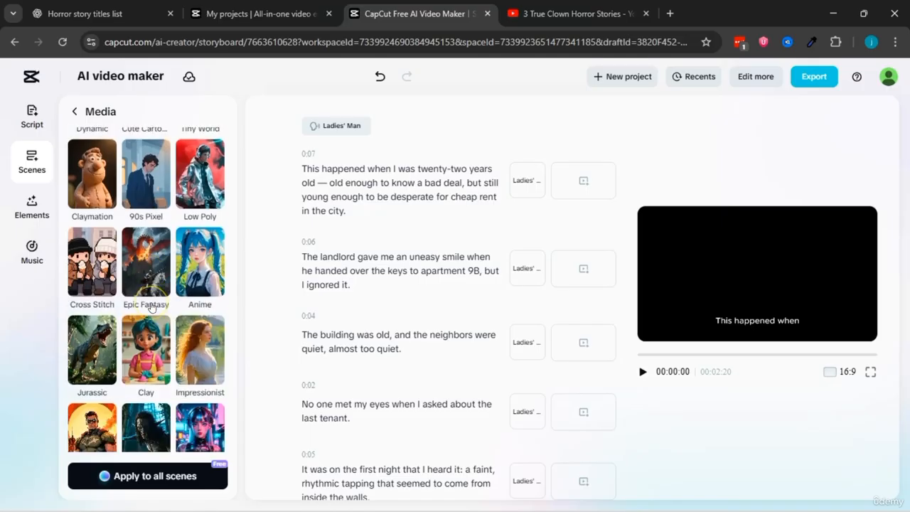
scroll(147, 309, down, 2)
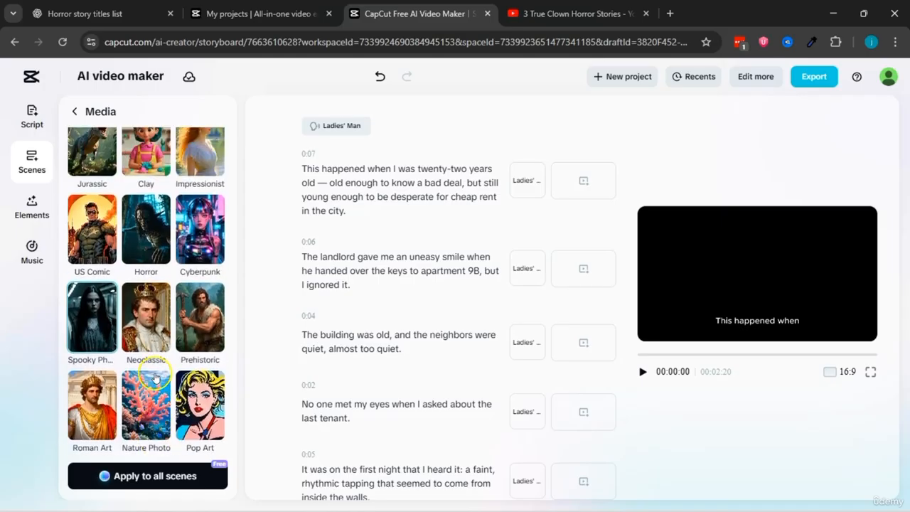
Step: Examine the other available AI media styles and return to the selected spooky style
scroll(91, 337, down, 5)
scroll(91, 336, up, 10)
scroll(91, 336, down, 2)
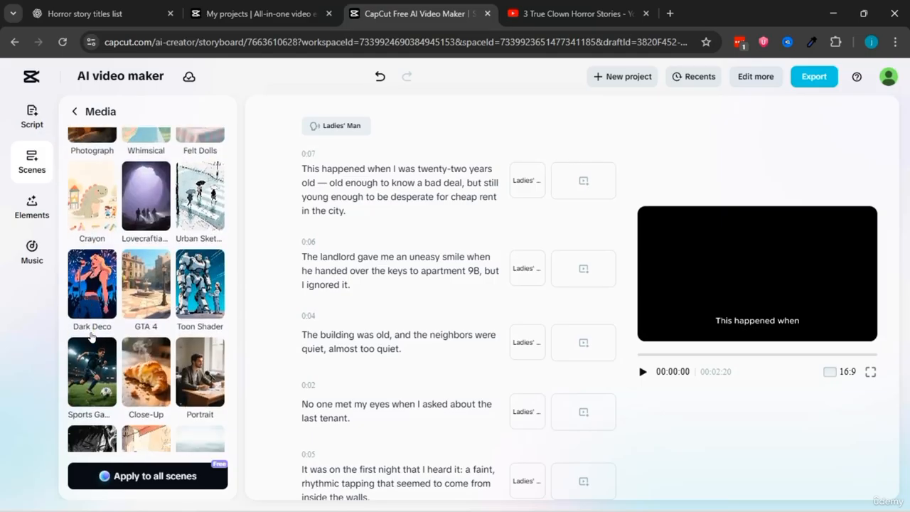
scroll(96, 238, up, 4)
scroll(103, 244, down, 10)
scroll(103, 244, up, 8)
scroll(103, 243, down, 6)
scroll(169, 353, down, 7)
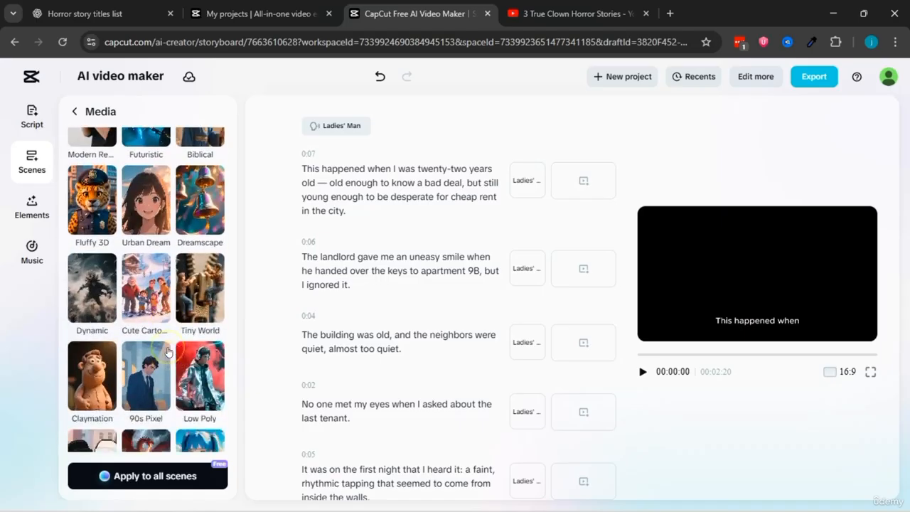
scroll(169, 353, down, 2)
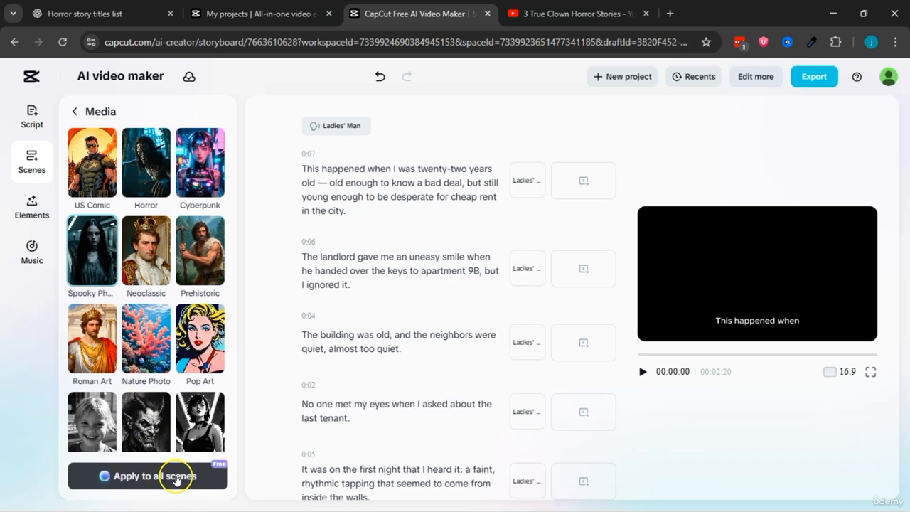
Step: Generate AI media in the selected spooky style for all scenes and look through the generated images
click(123, 476)
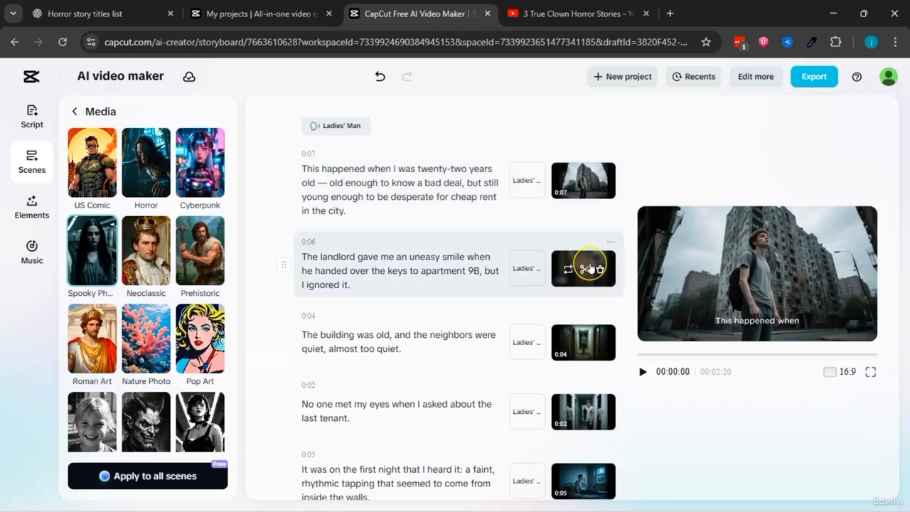
scroll(590, 268, down, 2)
scroll(593, 308, down, 10)
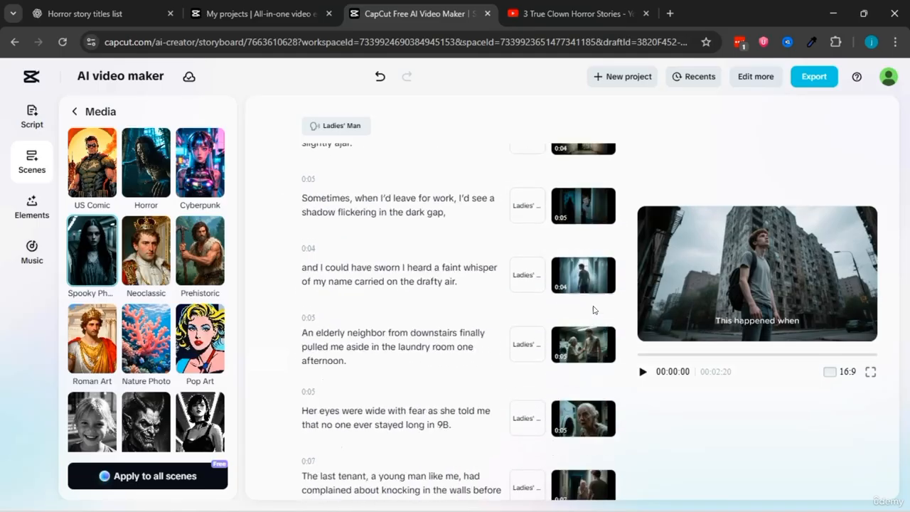
Step: Look through the scene list and play the generated horror video in full screen from the start
scroll(593, 309, down, 10)
scroll(593, 310, up, 12)
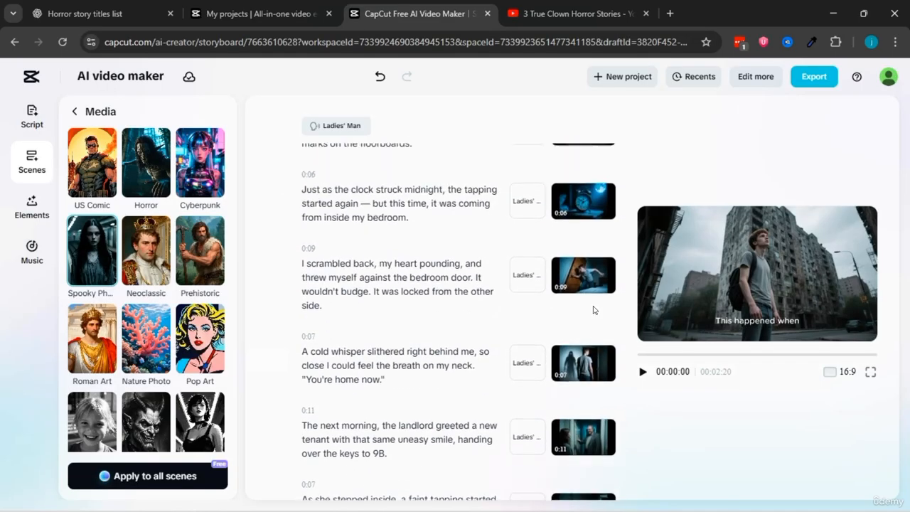
scroll(594, 309, up, 8)
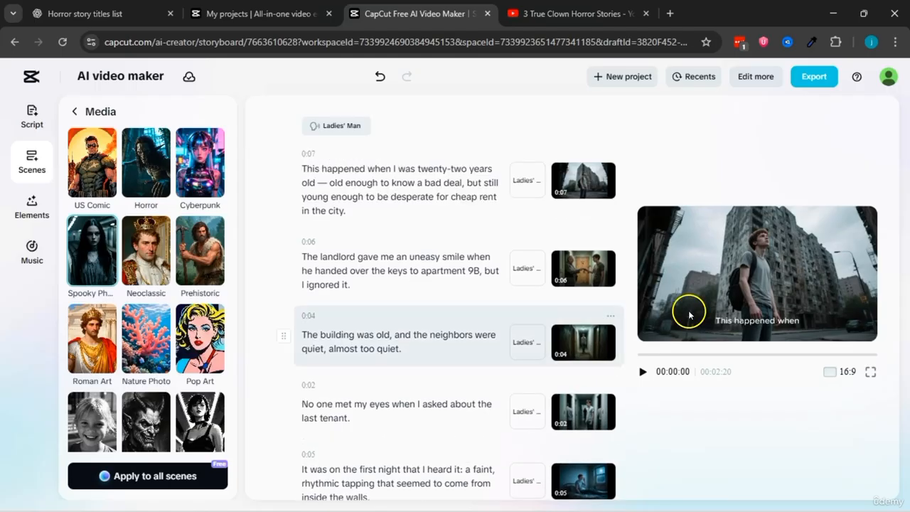
click(870, 372)
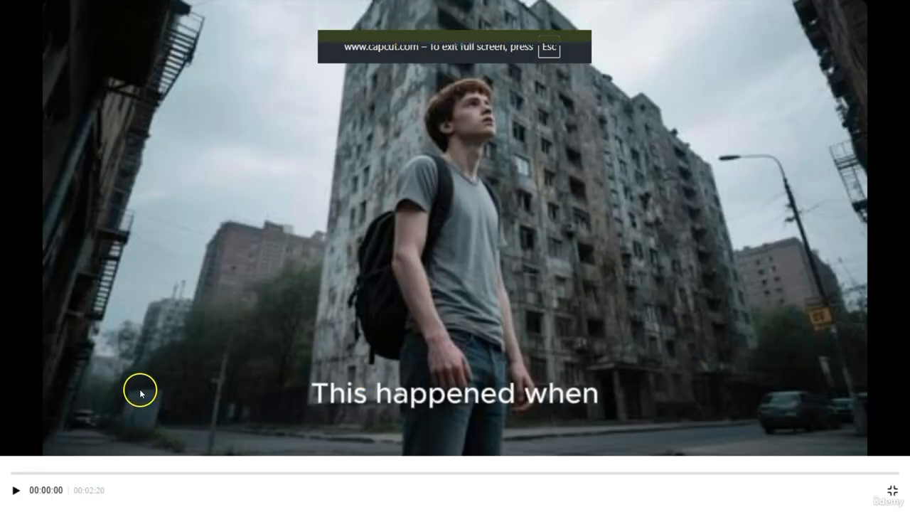
key(space)
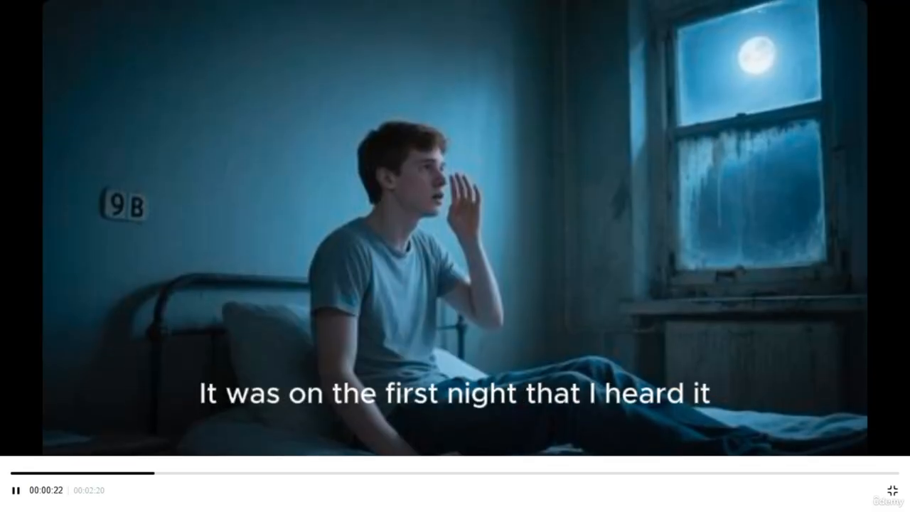
click(16, 490)
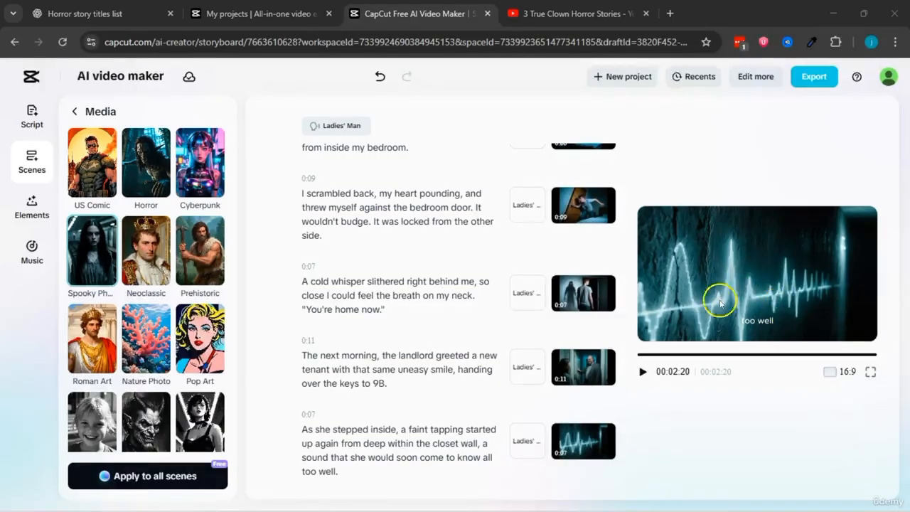
Step: Review the closing scenes in the list and check the video's final frame in full screen
scroll(568, 211, up, 5)
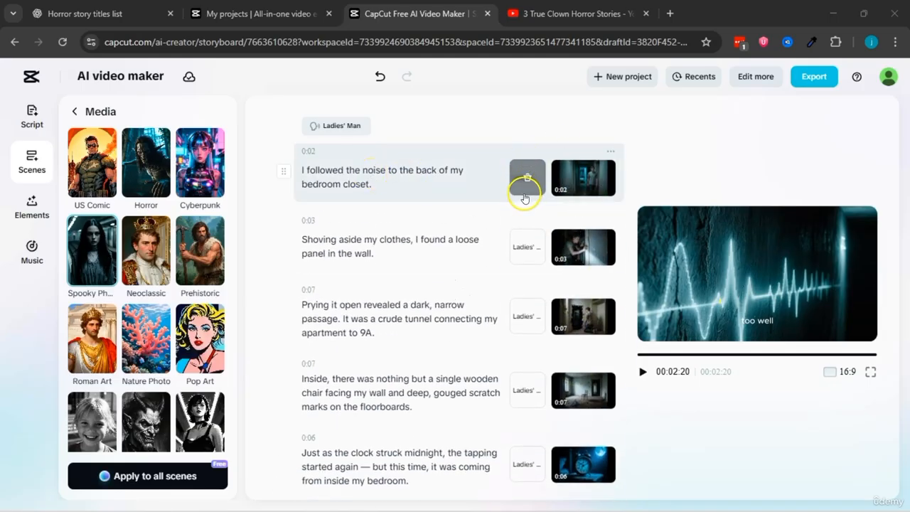
scroll(517, 245, down, 5)
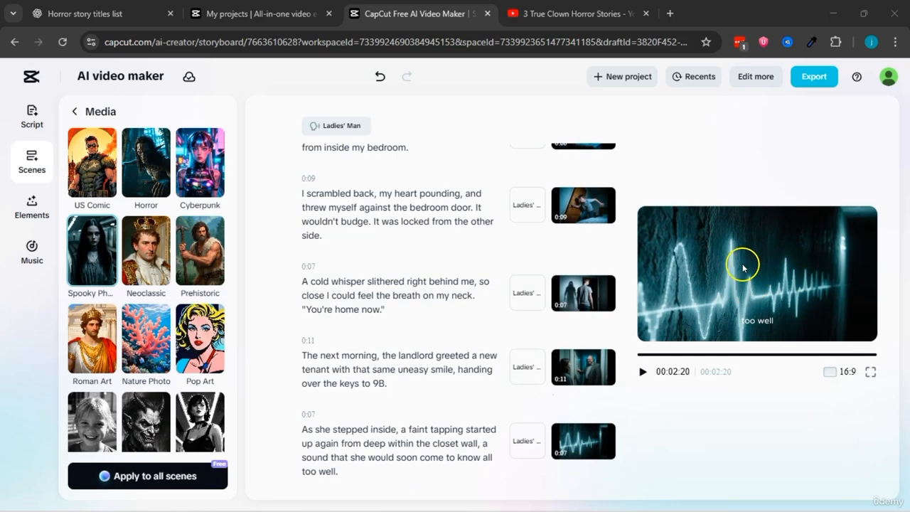
click(872, 371)
click(891, 492)
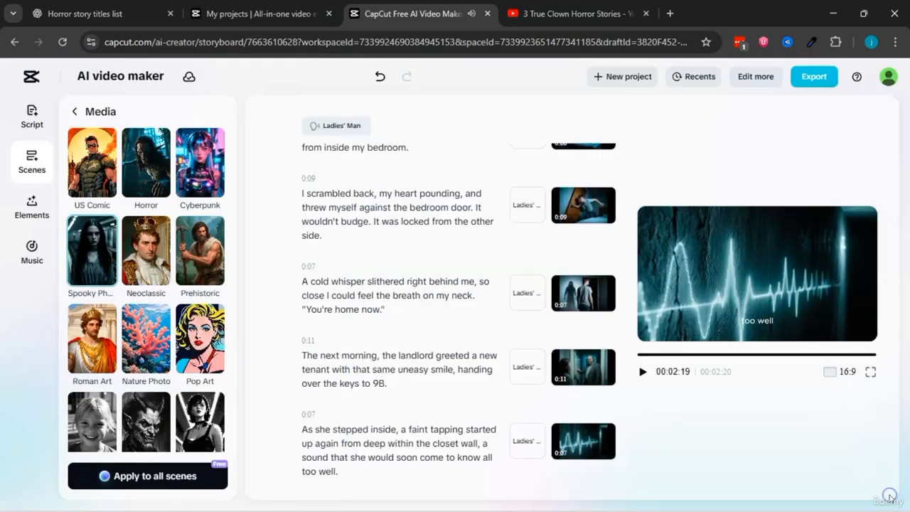
Step: Open the media replacement for the last scene, examine the AI description behind its soundwave image, and close it again
mouse_move(577, 443)
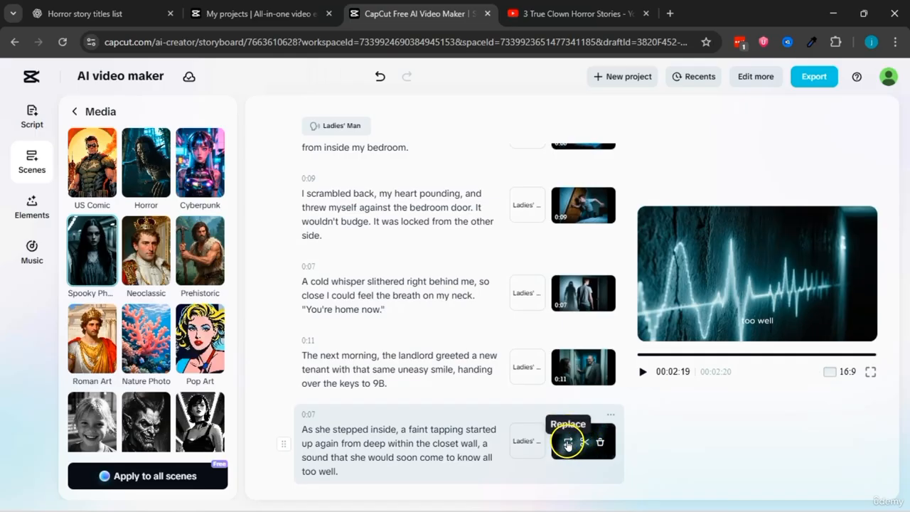
click(567, 444)
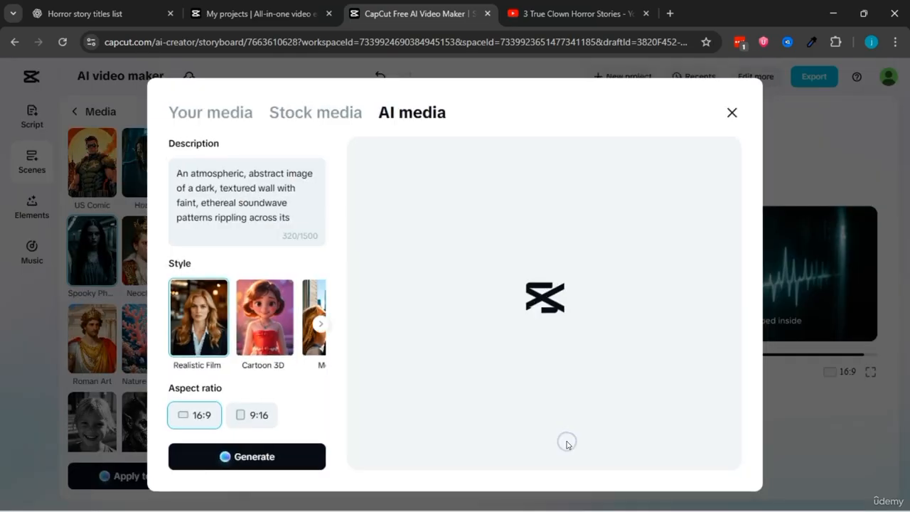
click(388, 113)
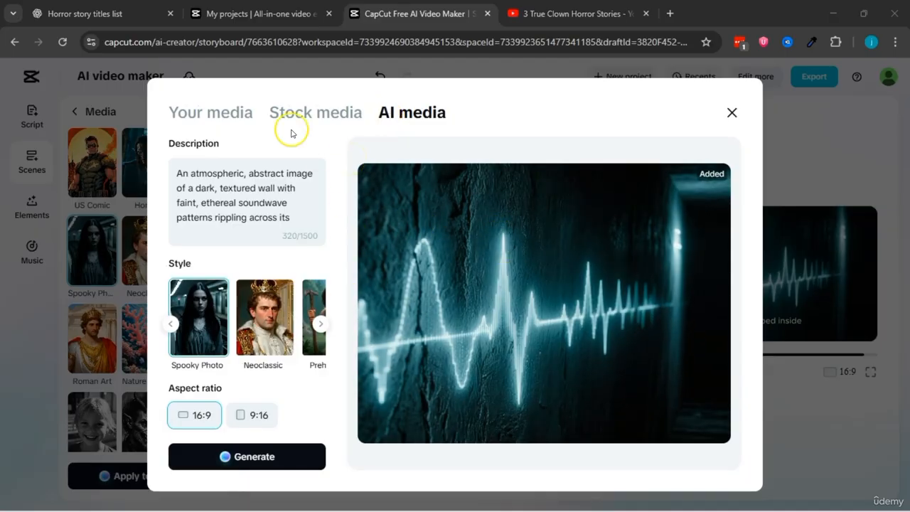
drag(177, 175, 247, 204)
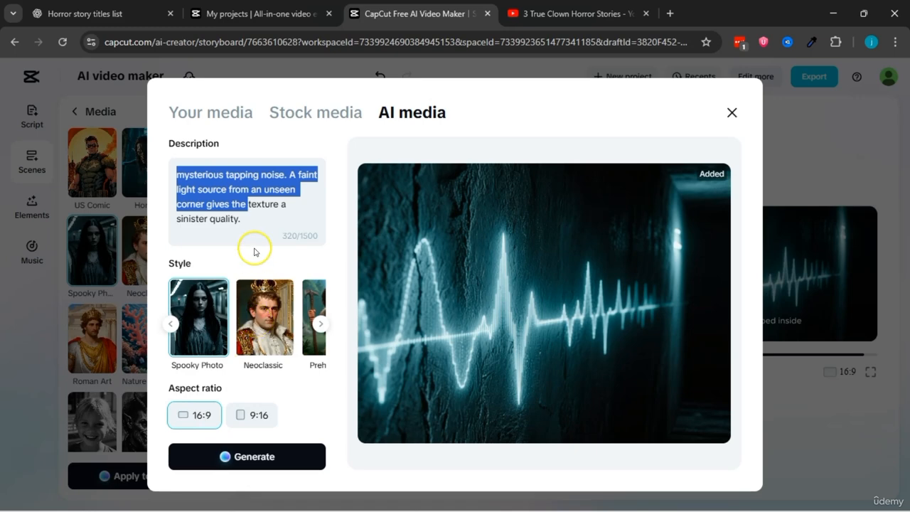
drag(253, 220, 220, 161)
click(285, 134)
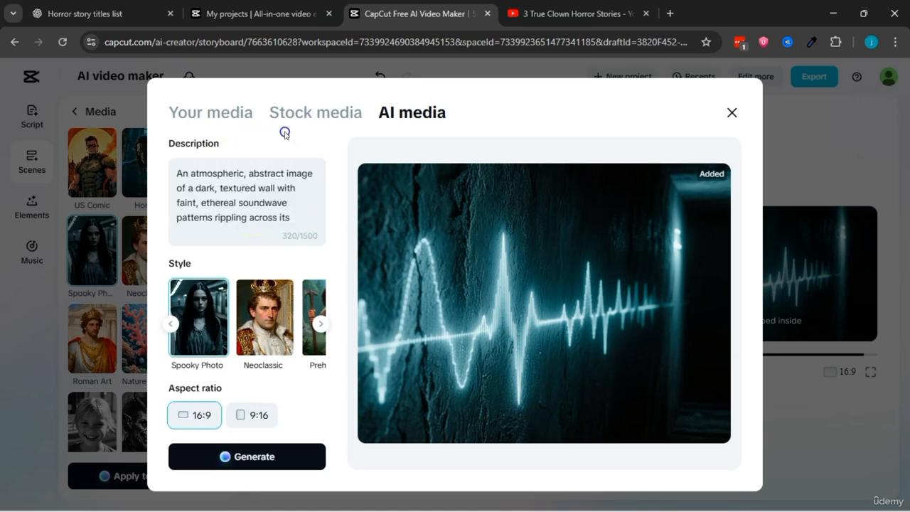
click(732, 112)
Step: Copy the last scene's script text beginning "As she stepped inside, a faint tapping started up again"
drag(304, 429, 336, 466)
right_click(331, 449)
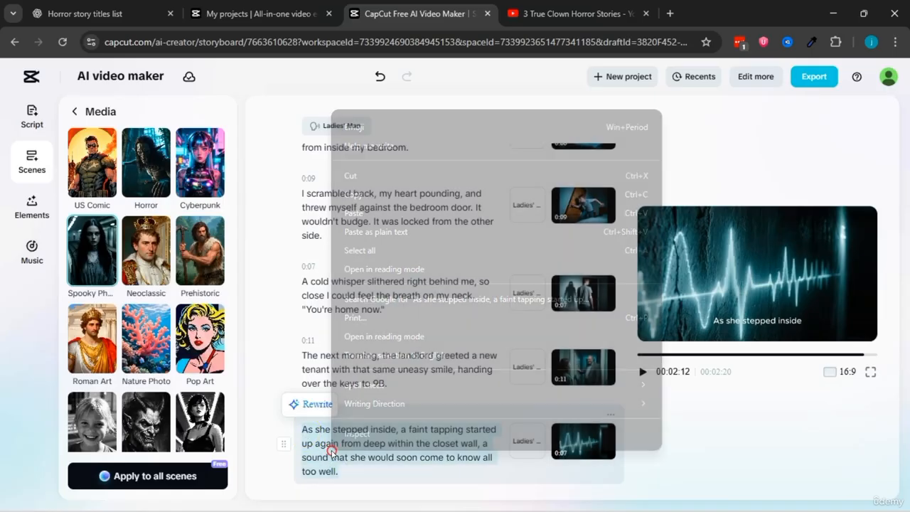
click(369, 203)
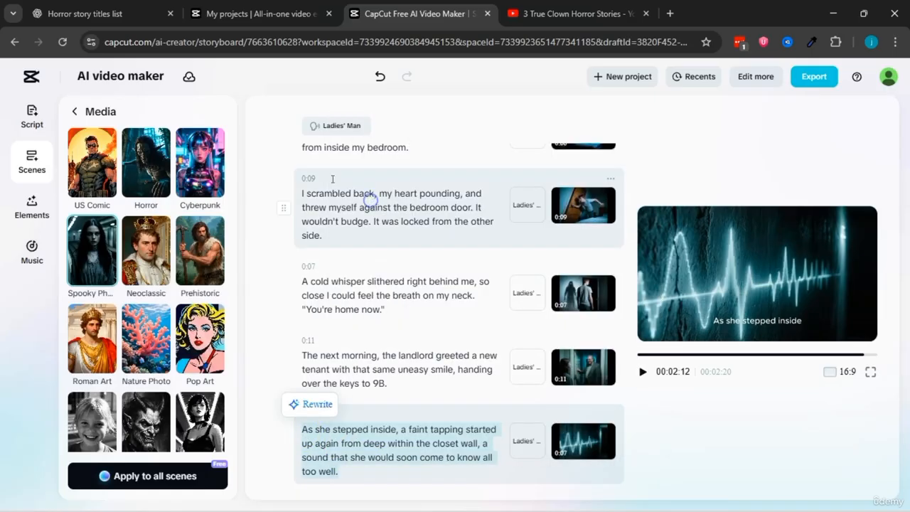
Step: Switch to ChatGPT and, with the copied script line, request an image prompt to overlay the script, suggesting 3 different scenes
click(100, 13)
scroll(291, 260, down, 20)
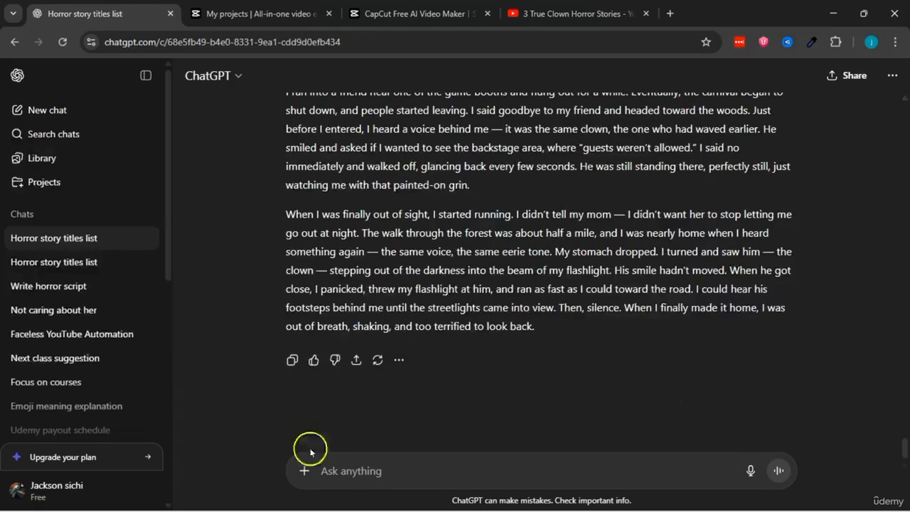
right_click(324, 471)
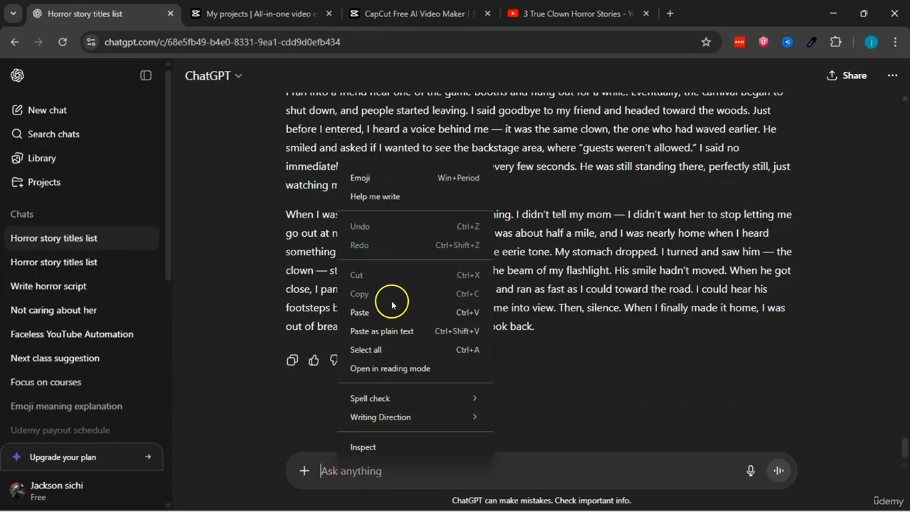
click(361, 312)
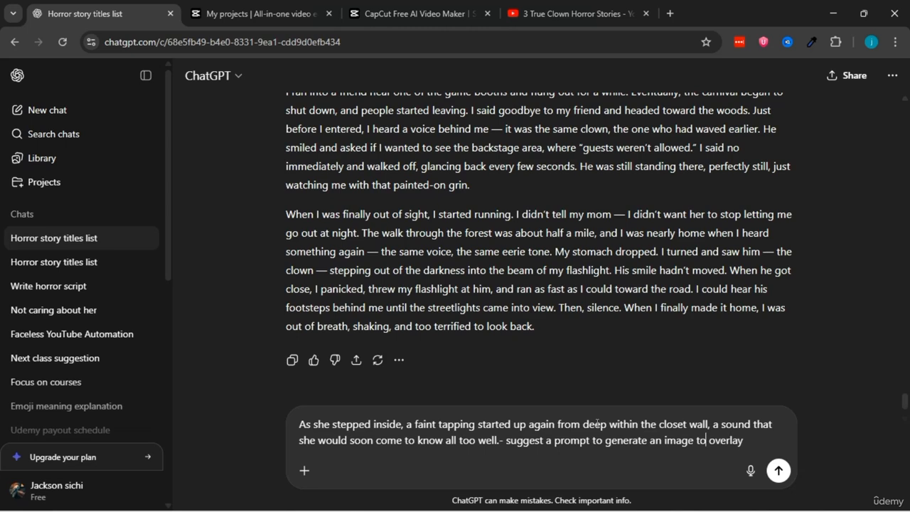
text(ript. suggest 3 different sscenes)
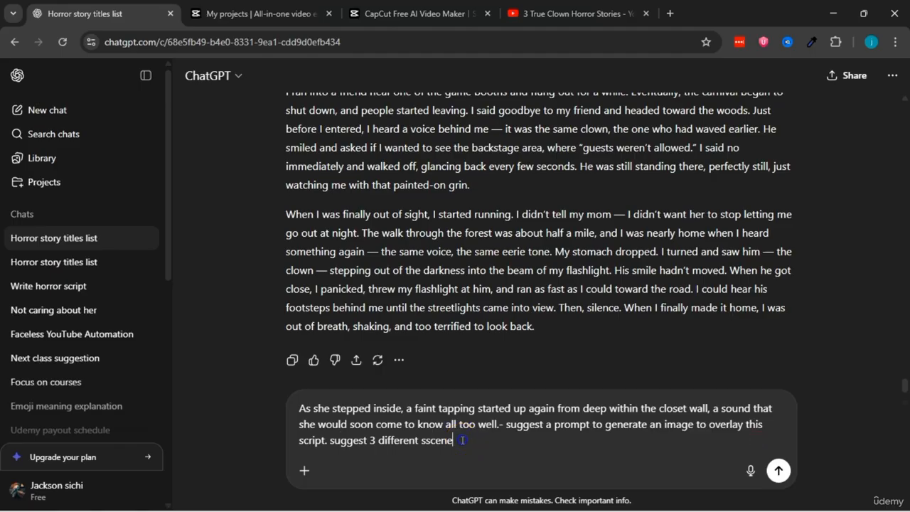
click(779, 472)
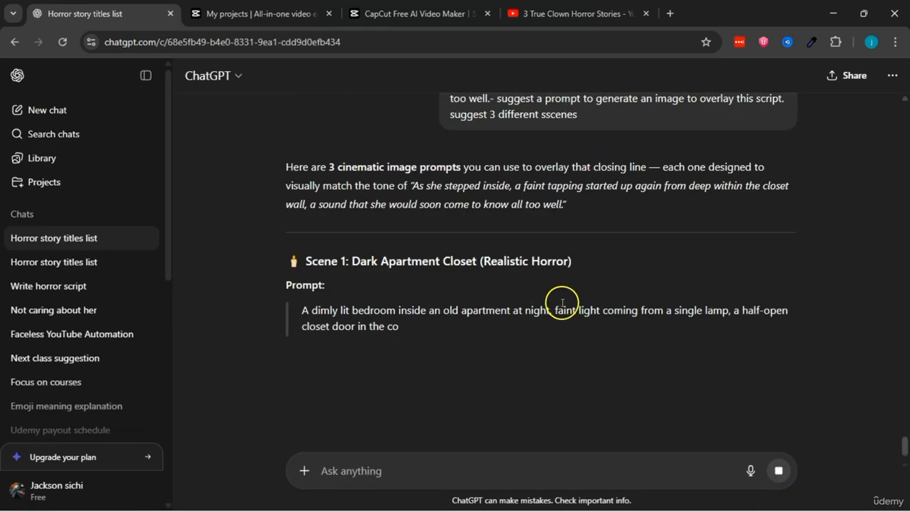
Step: Read through the suggested image prompts, comparing the Scene 1 apartment closet idea with the Scene 2 closet view
scroll(445, 304, down, 1)
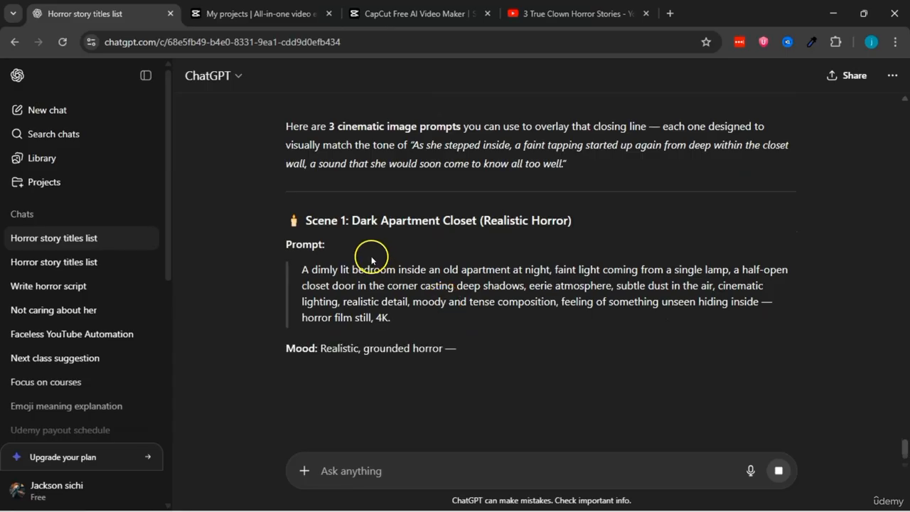
scroll(434, 291, down, 3)
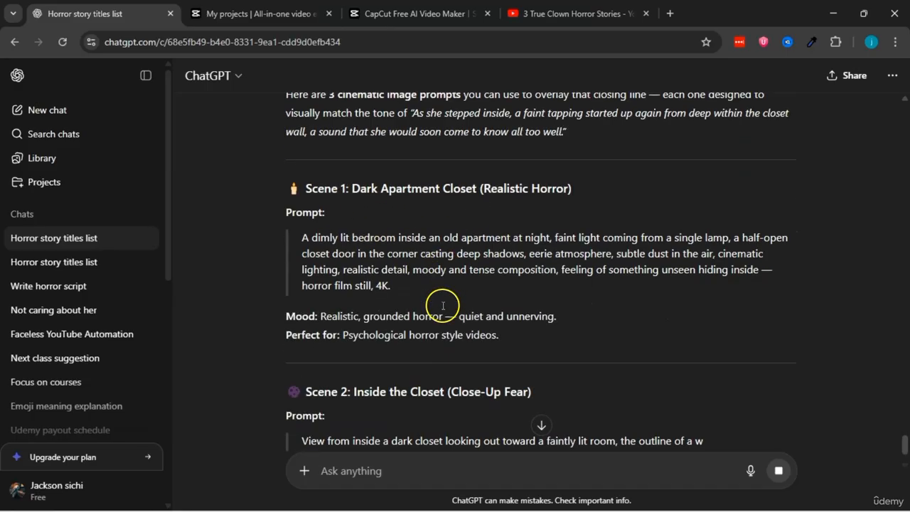
scroll(451, 310, down, 4)
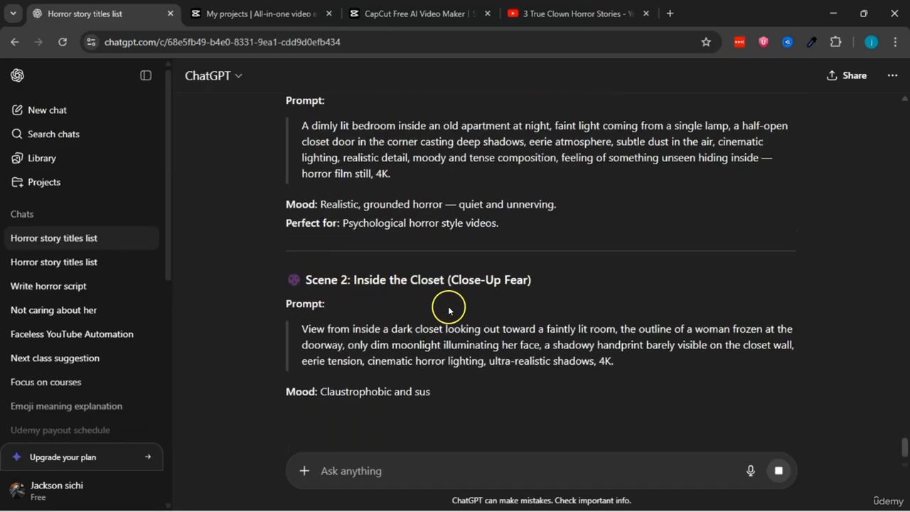
scroll(478, 343, down, 4)
scroll(303, 245, up, 10)
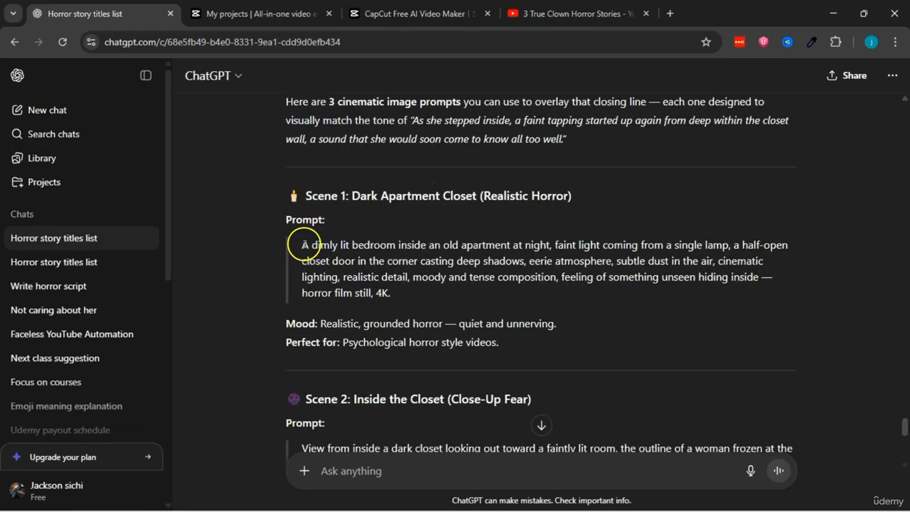
drag(304, 245, 395, 298)
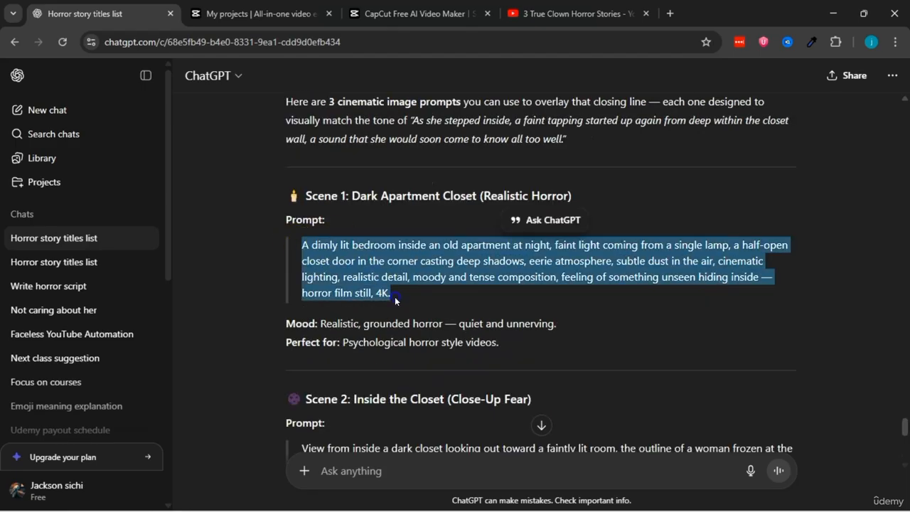
click(395, 299)
scroll(355, 284, down, 1)
scroll(361, 234, down, 4)
scroll(345, 244, up, 3)
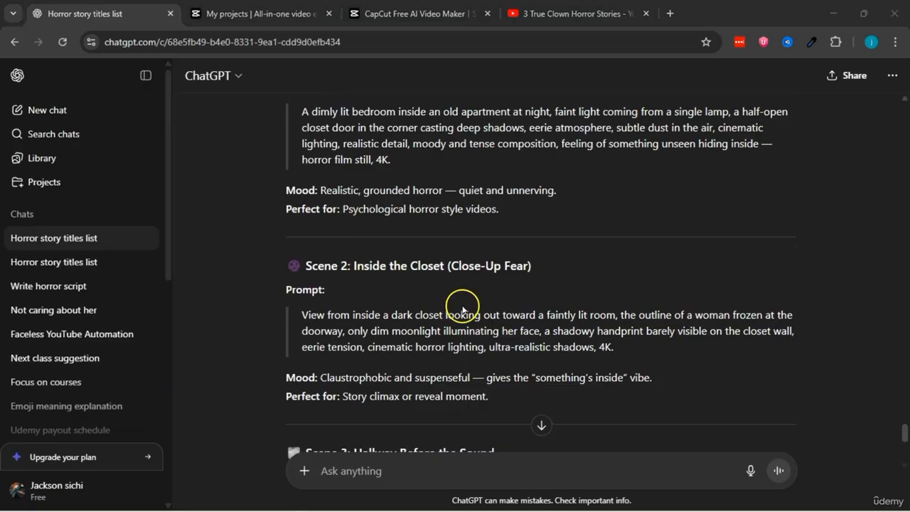
Step: Copy the Scene 2 "Inside the Closet" prompt, from "View from inside a dark closet" through "ultra-realistic shadows"
drag(303, 314, 595, 345)
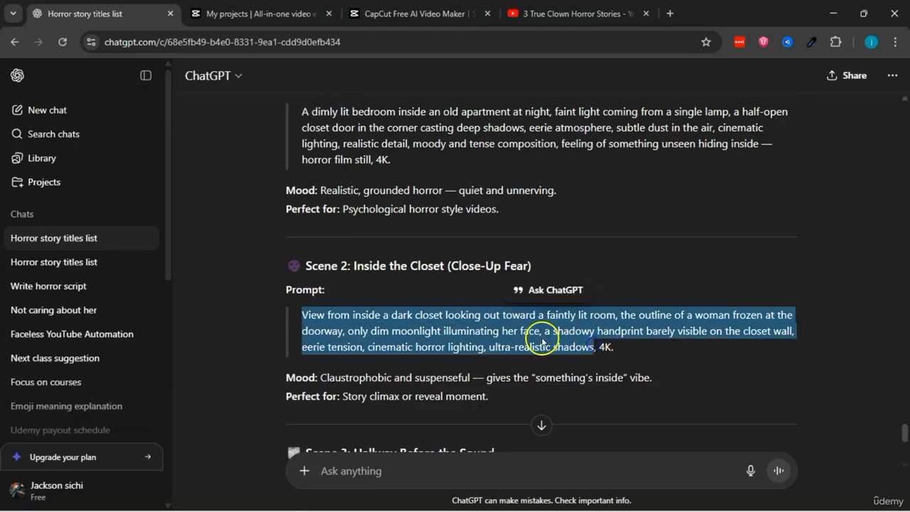
right_click(546, 347)
click(570, 359)
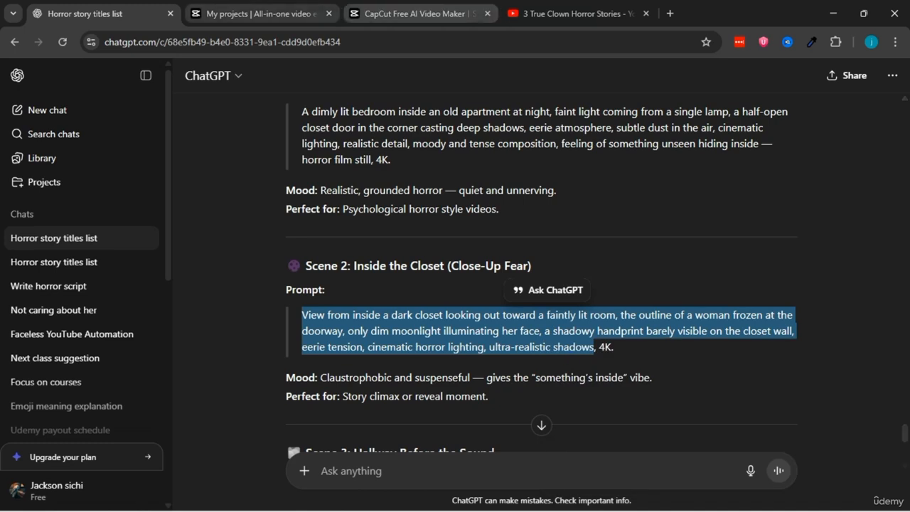
Step: Switch back to CapCut and replace the last scene's AI media description with the copied "View from inside a dark closet" prompt
click(419, 13)
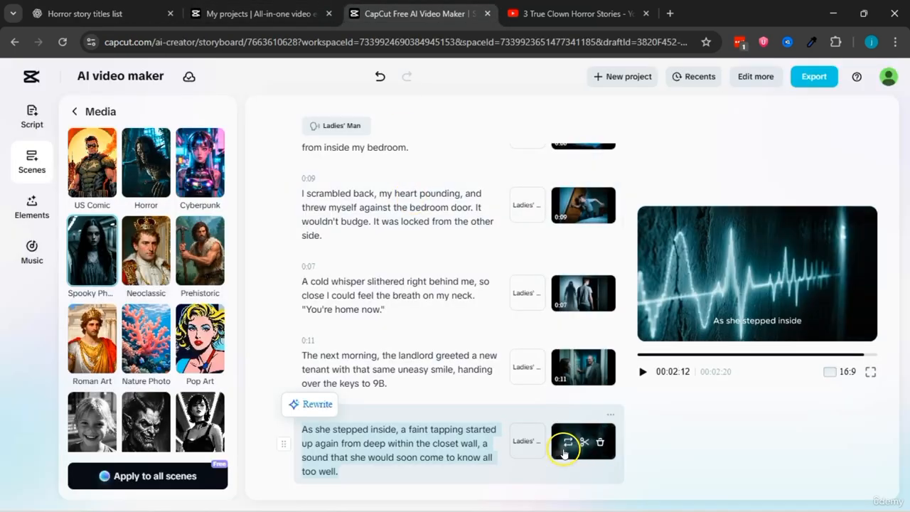
click(569, 425)
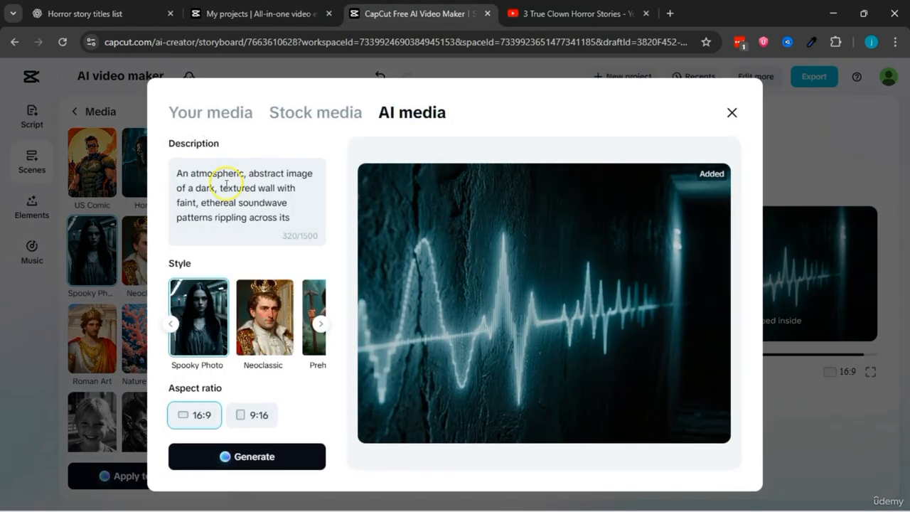
triple_click(225, 184)
key(BackSpace)
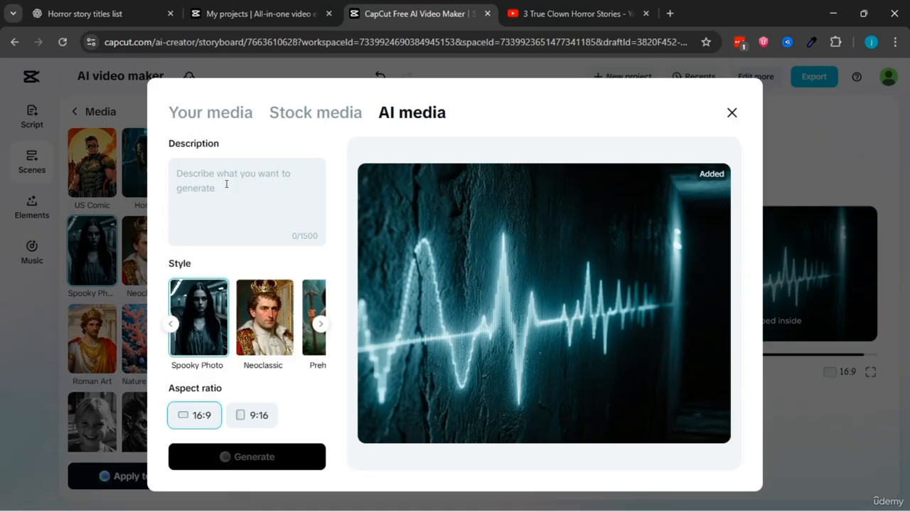
click(189, 175)
key(ctrl+v)
drag(179, 176, 263, 169)
click(262, 168)
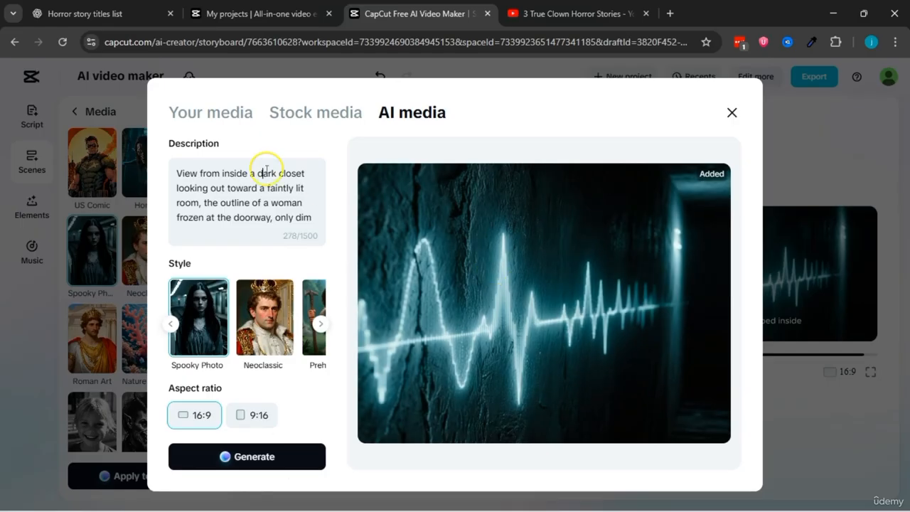
scroll(204, 188, down, 2)
scroll(204, 189, up, 2)
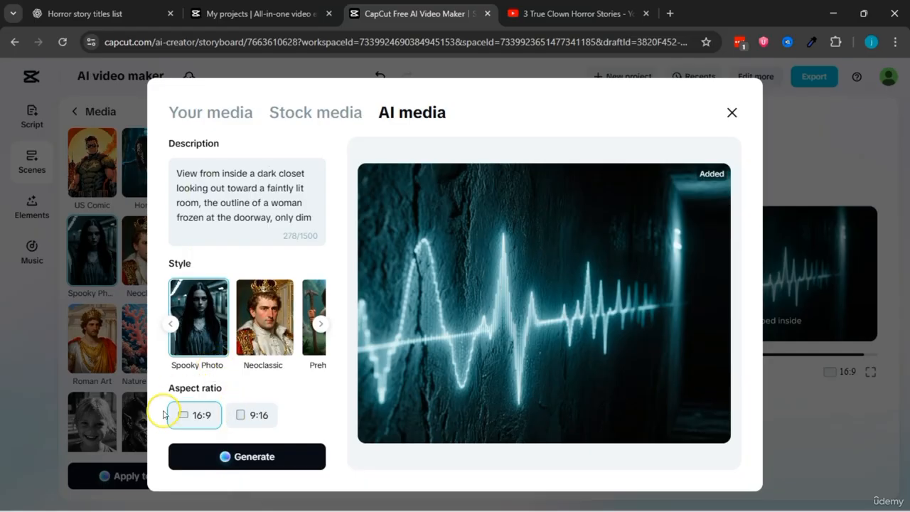
Step: Generate images from the dark closet prompt, compare all four enlarged, and reread the description against them
click(238, 461)
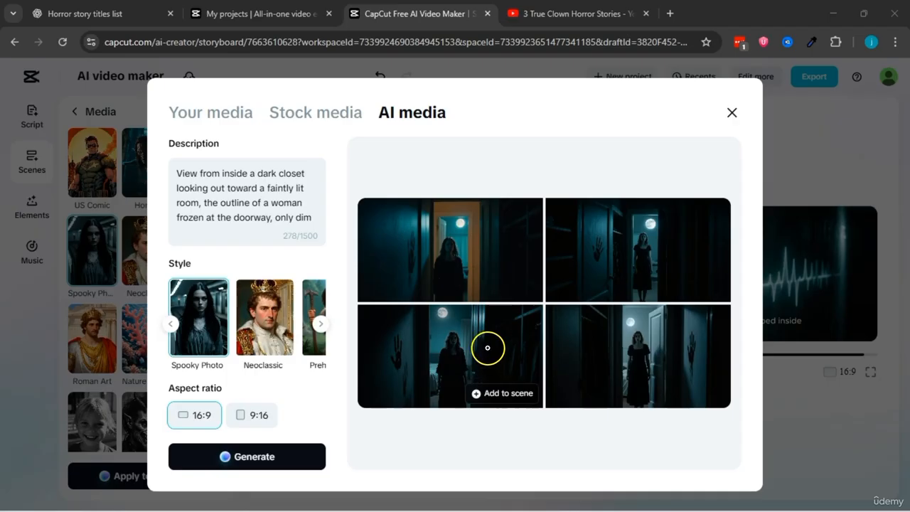
click(472, 256)
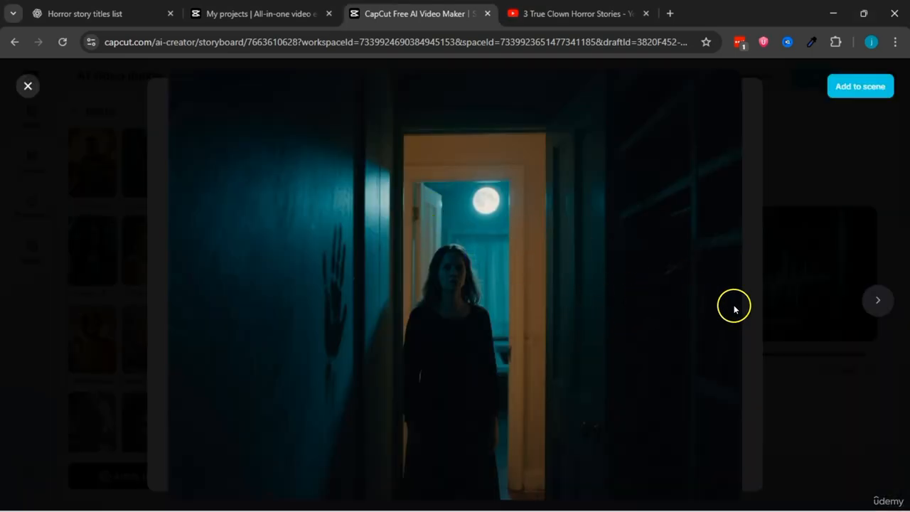
click(867, 298)
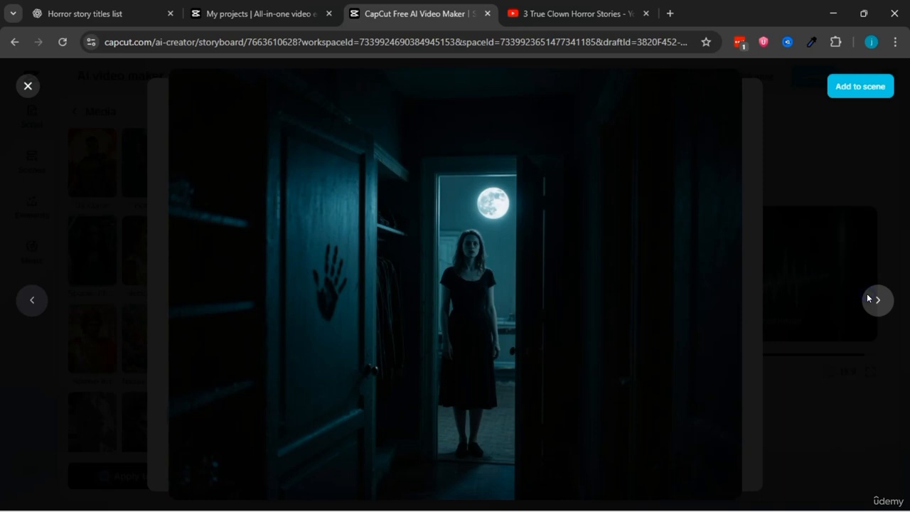
click(875, 299)
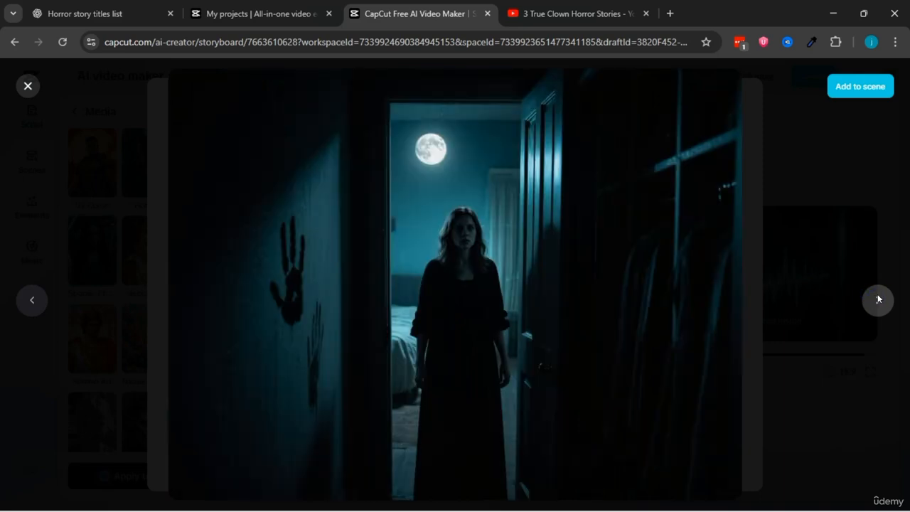
click(878, 299)
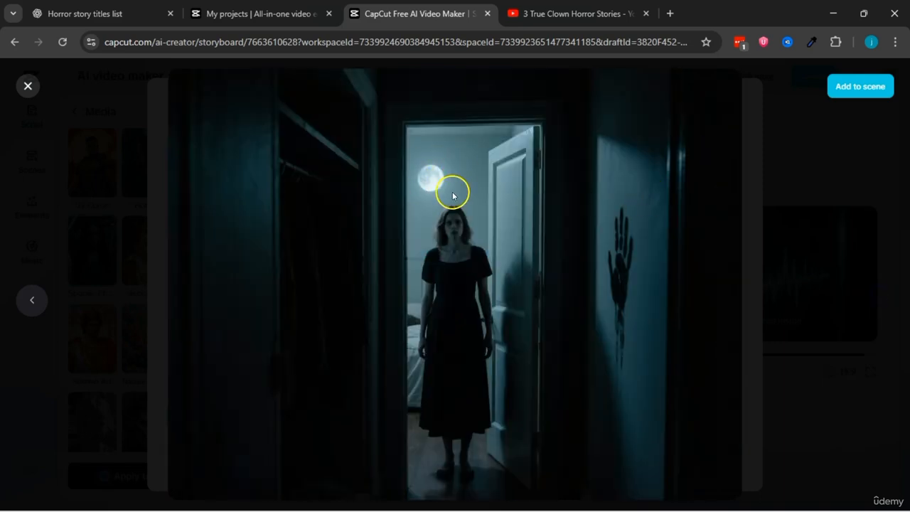
click(29, 296)
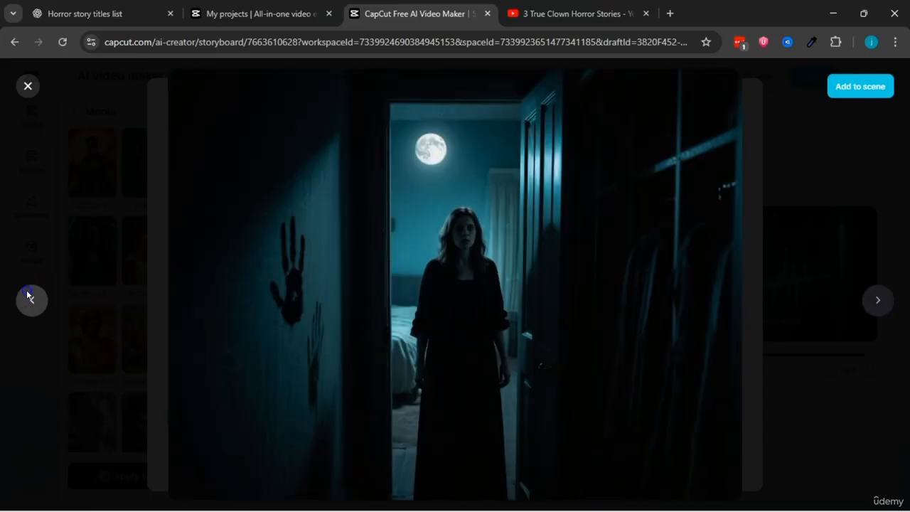
click(32, 85)
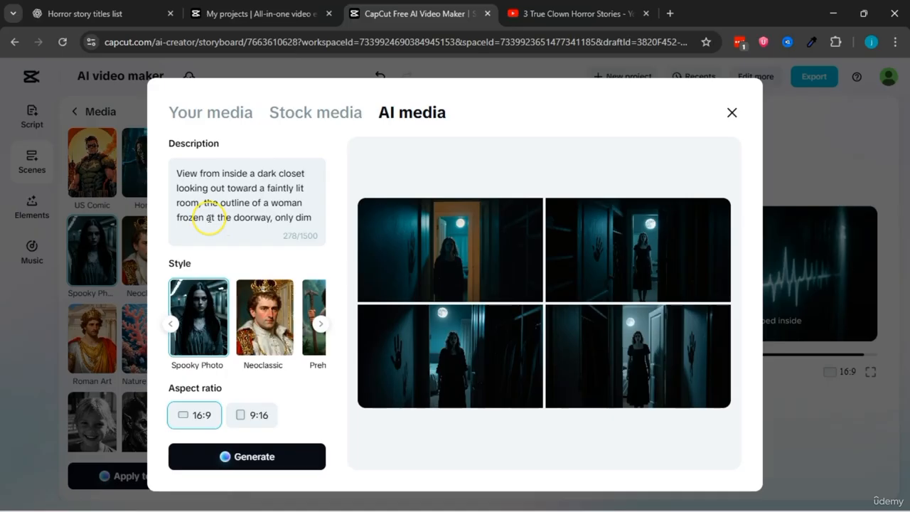
scroll(240, 192, down, 4)
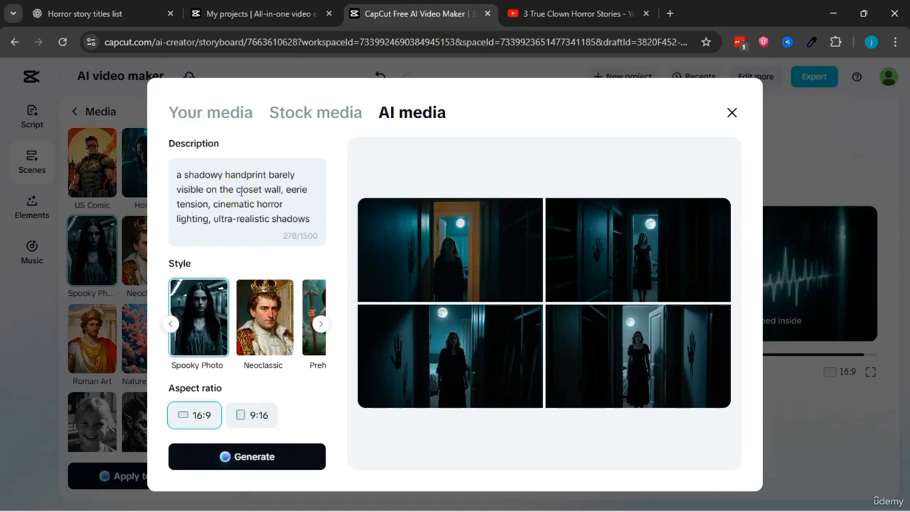
scroll(240, 192, up, 4)
Step: Switch to ChatGPT and copy the Scene 1 prompt, from "A dimly lit bedroom" through "horror film still"
click(85, 13)
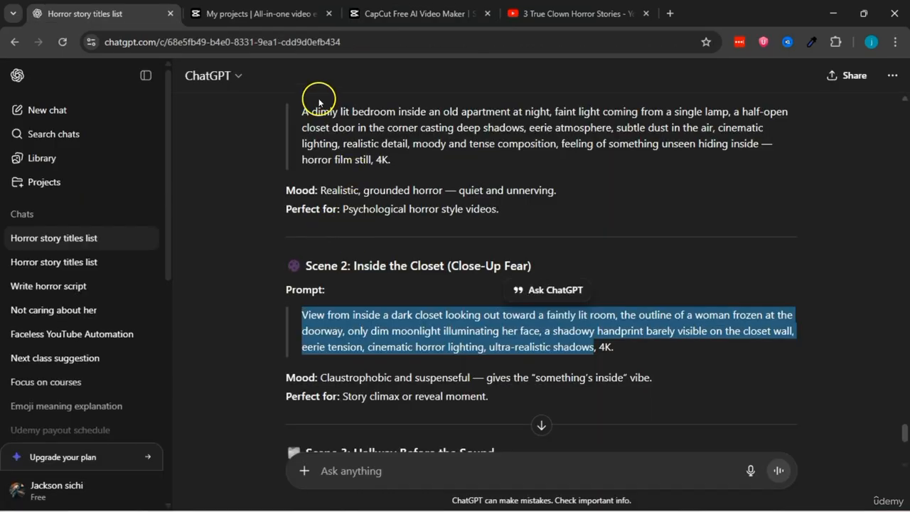
drag(301, 112, 372, 157)
right_click(368, 156)
click(384, 163)
Step: Switch back to CapCut, replace the AI media description with the copied dimly lit bedroom prompt, and generate images from it
click(412, 13)
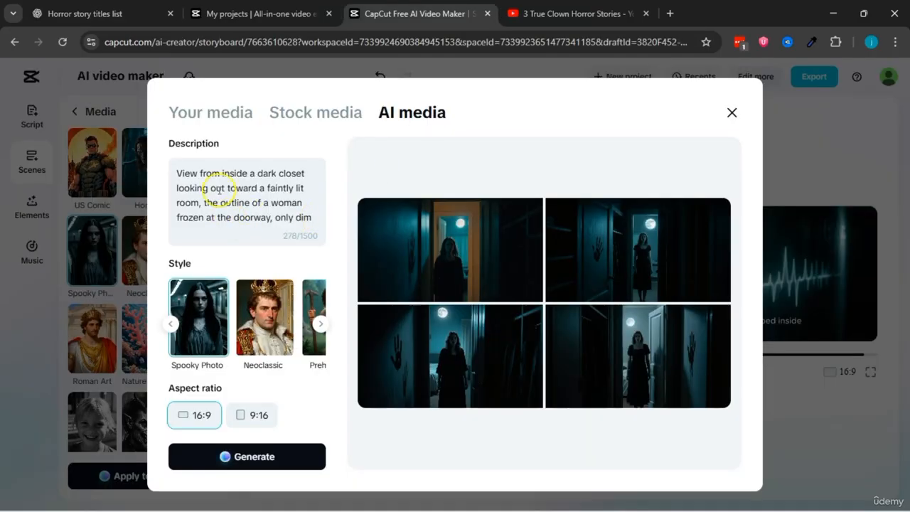
triple_click(216, 188)
right_click(218, 186)
click(258, 268)
click(267, 457)
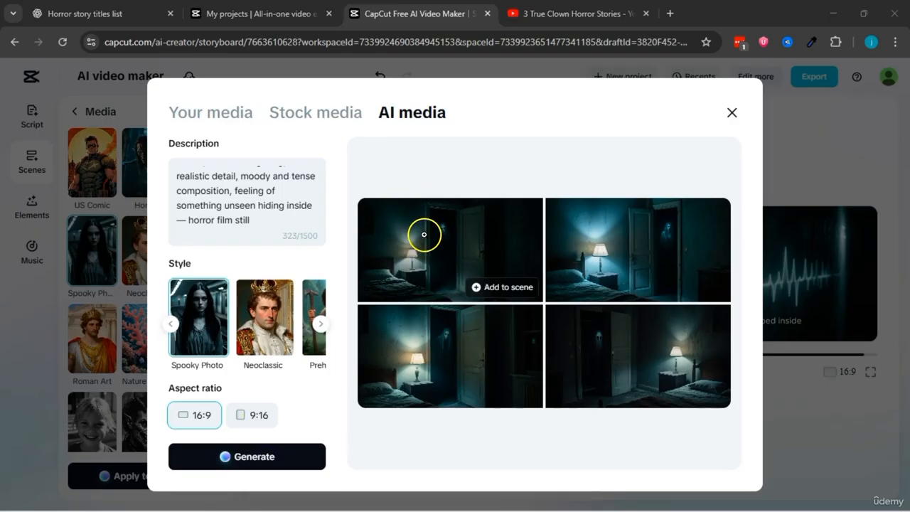
Step: Enlarge the generated bedroom images and compare them as candidates for the last scene
click(430, 252)
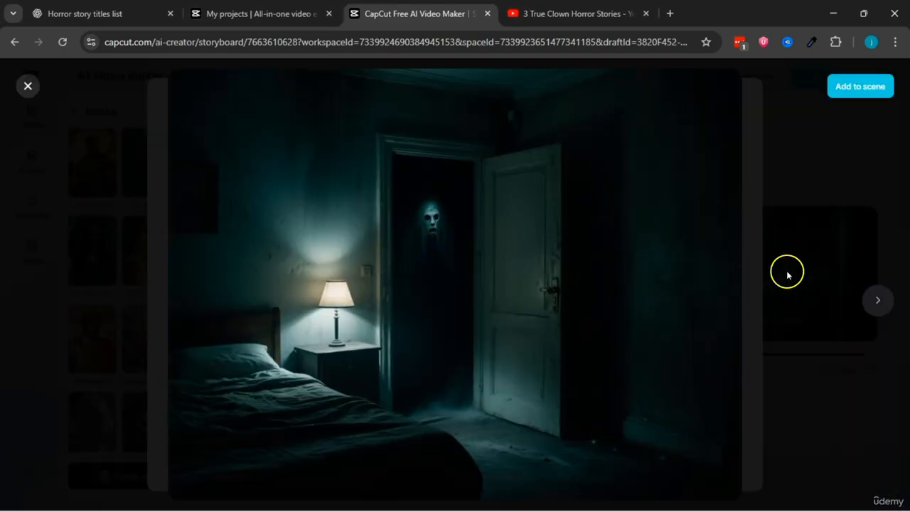
click(876, 300)
click(876, 300)
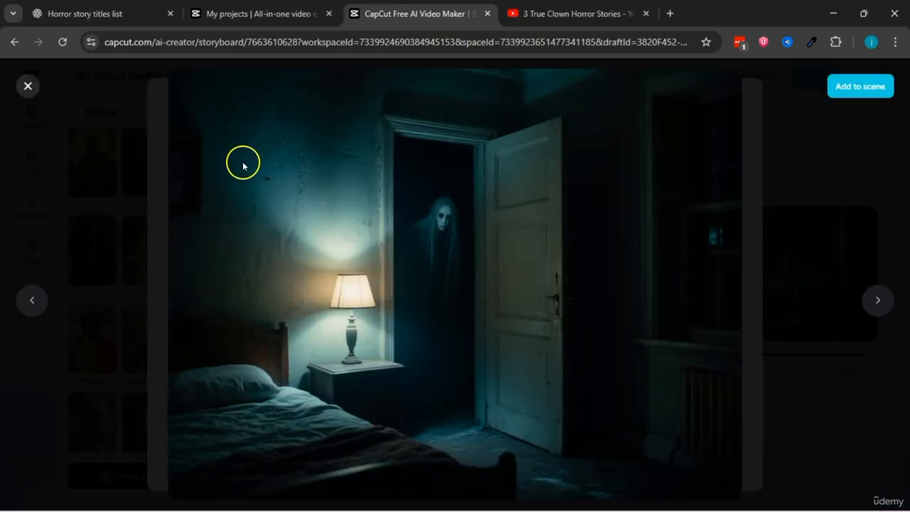
click(24, 84)
Step: Switch to ChatGPT and copy the Scene 3 "Hallway Before the Sound" prompt, from "Narrow apartment hallway" through "cinematic horror photography"
click(85, 14)
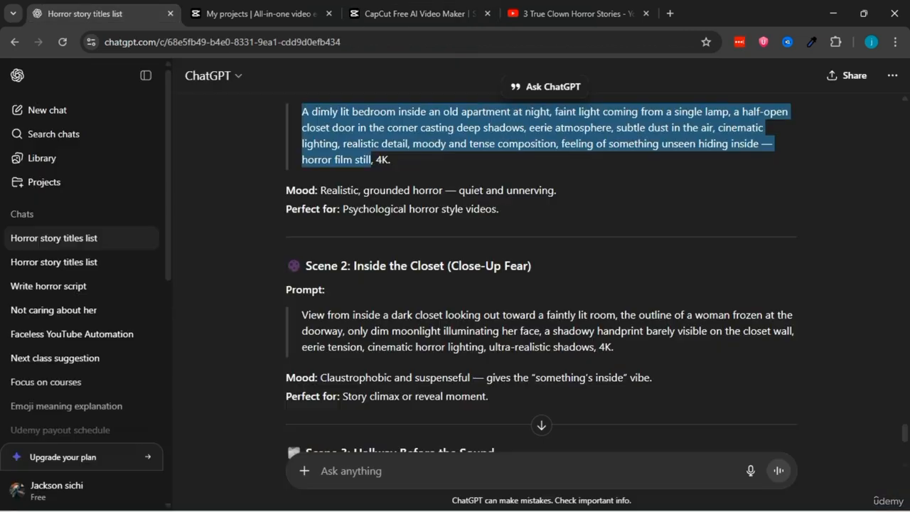
scroll(260, 311, down, 3)
drag(302, 302, 543, 333)
right_click(504, 332)
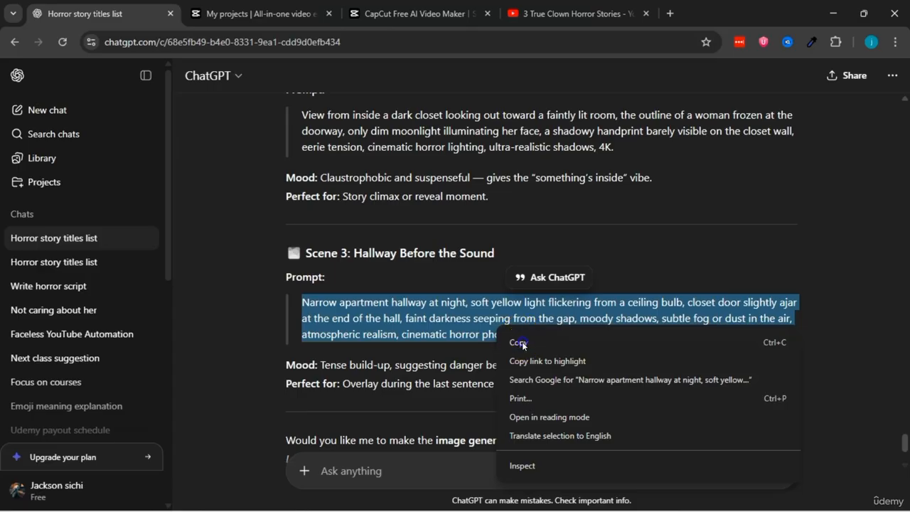
click(519, 340)
Step: Switch back to CapCut, replace the AI media description with the copied hallway prompt, and generate 16:9 Spooky Photo images
click(263, 13)
click(395, 13)
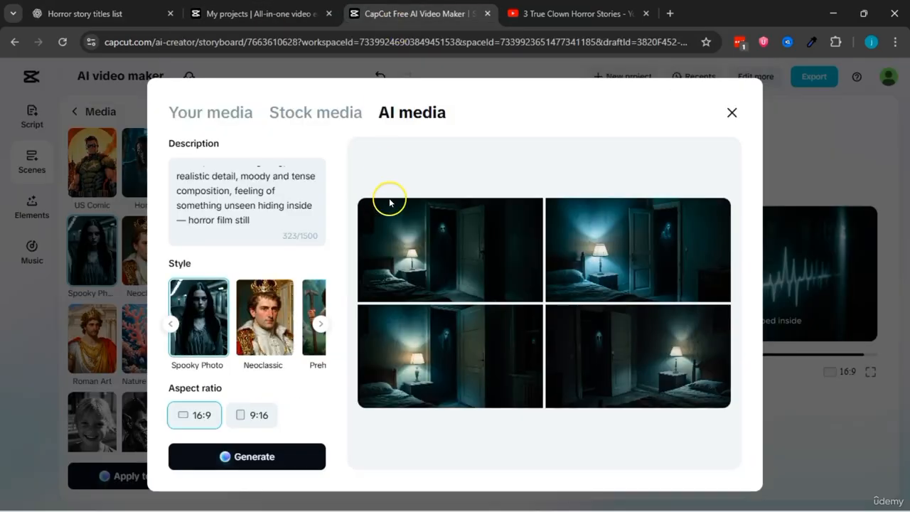
key(ctrl+a)
right_click(225, 178)
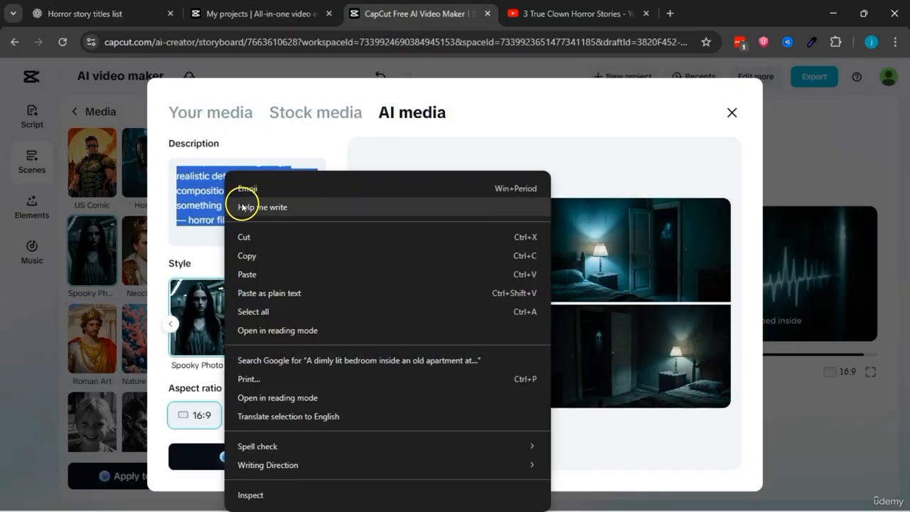
click(264, 275)
click(252, 456)
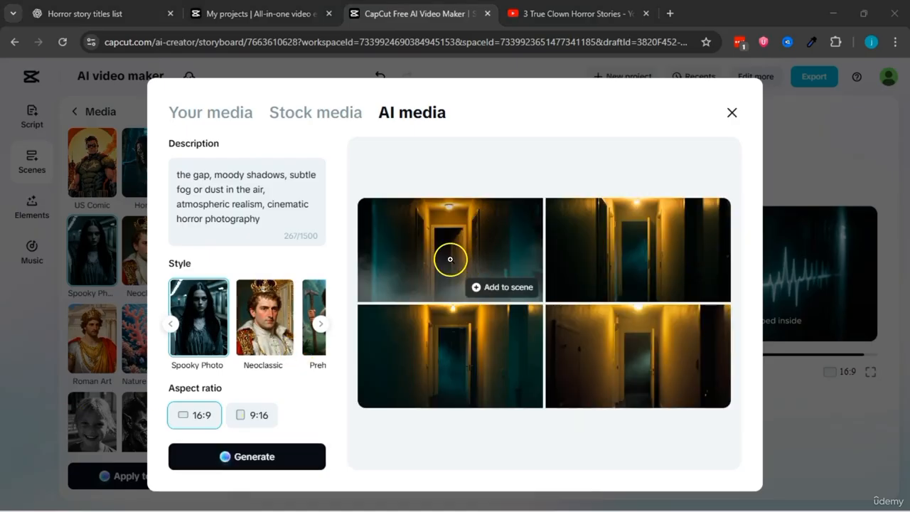
Step: Review the generated hallway images enlarged, add the fourth one to the last scene, and close the AI media window
click(454, 260)
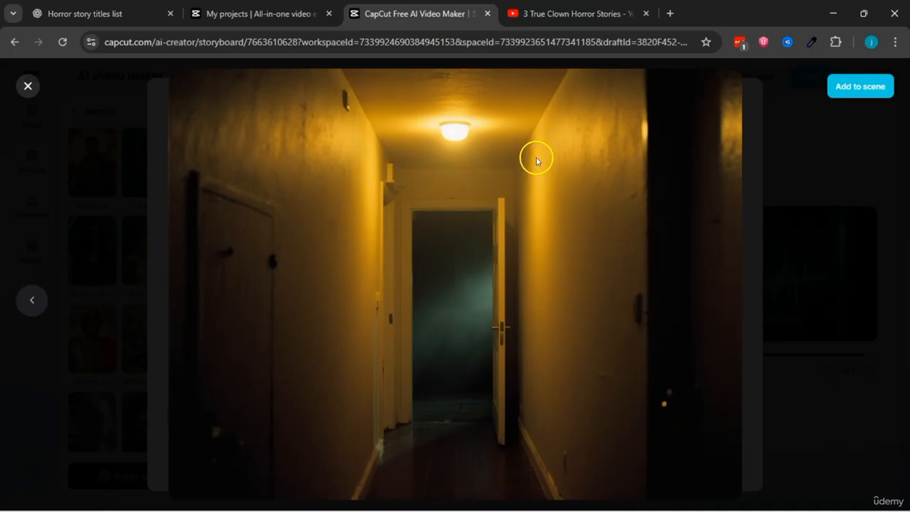
click(861, 87)
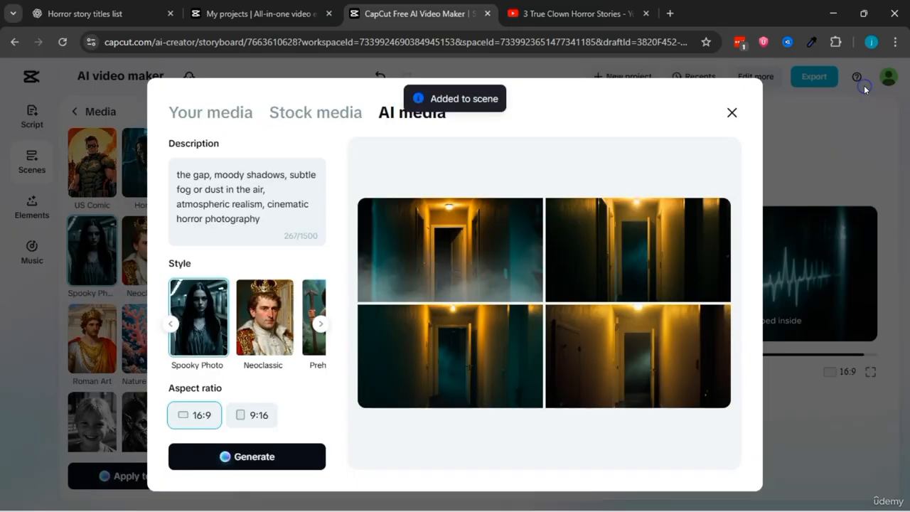
click(732, 114)
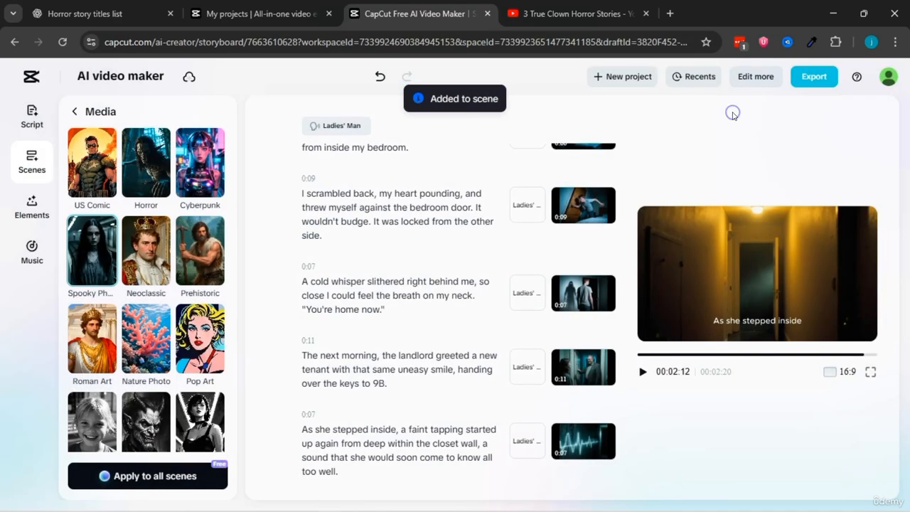
Step: Watch the last scene in full screen and look back over the storyboard's scenes and images up to the first one
click(873, 374)
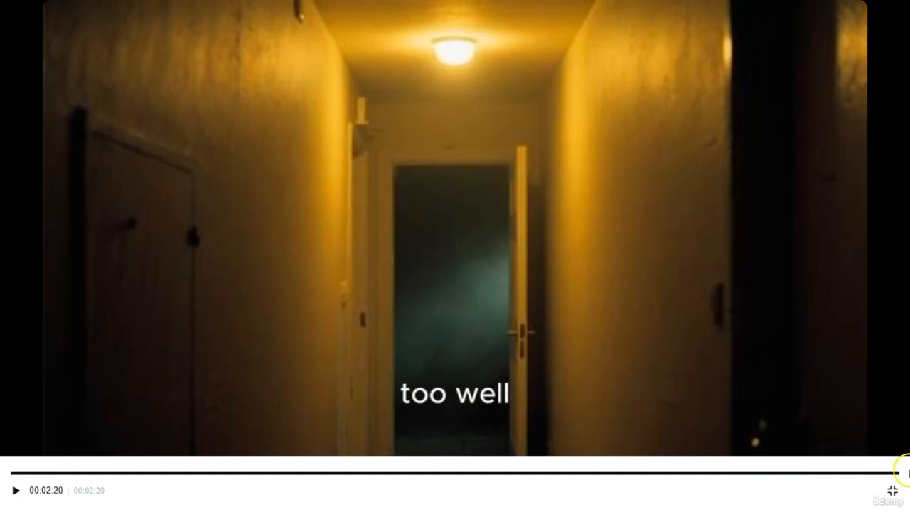
click(893, 491)
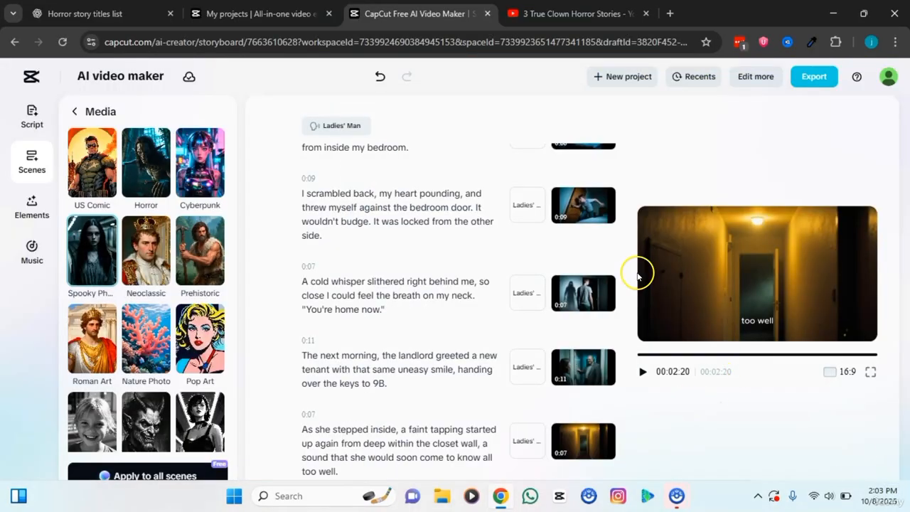
mouse_move(582, 286)
scroll(583, 286, up, 5)
scroll(574, 341, down, 5)
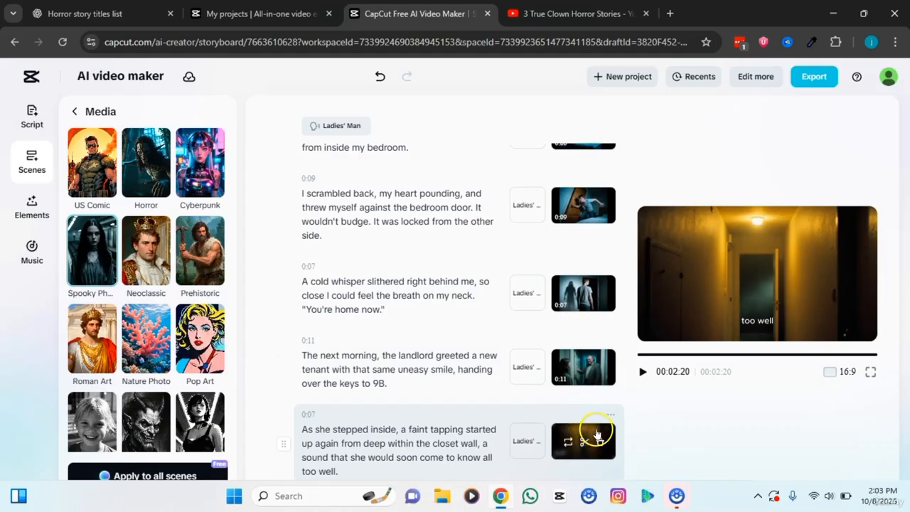
scroll(587, 368, up, 10)
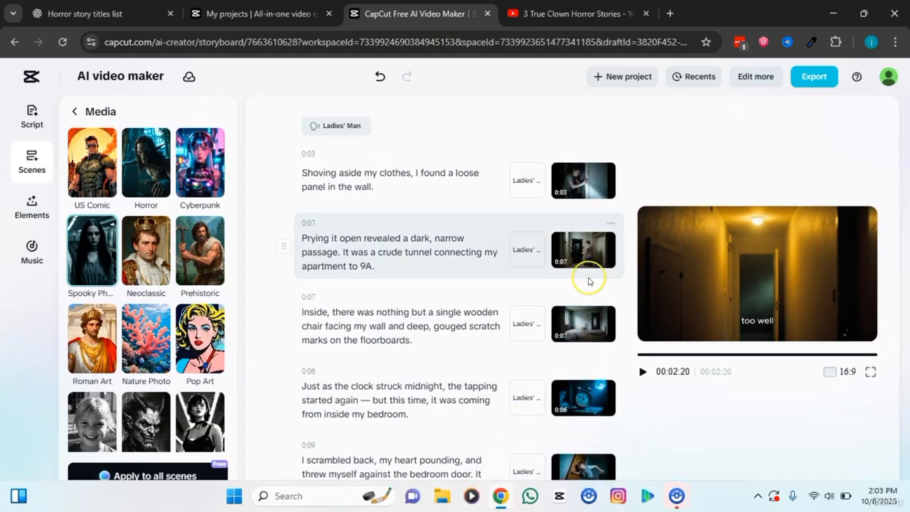
click(707, 119)
click(810, 131)
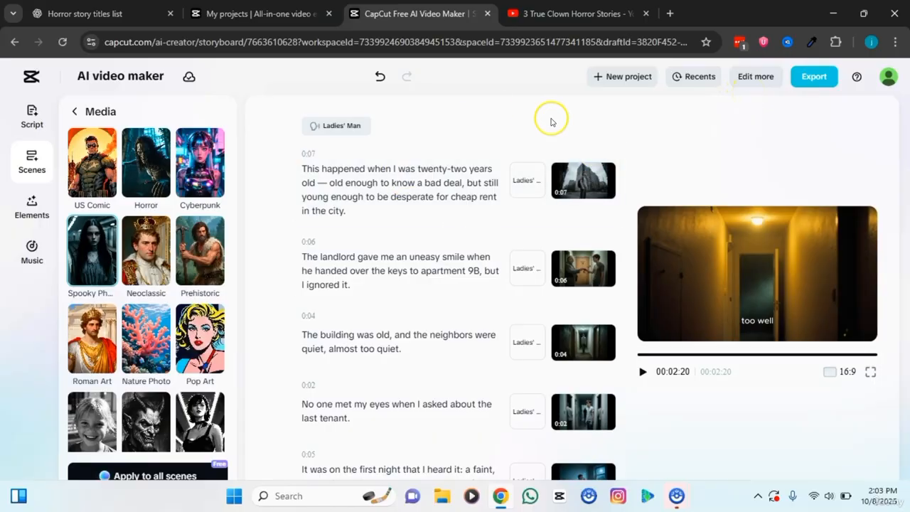
Step: Search the music library for "horror"
mouse_move(609, 165)
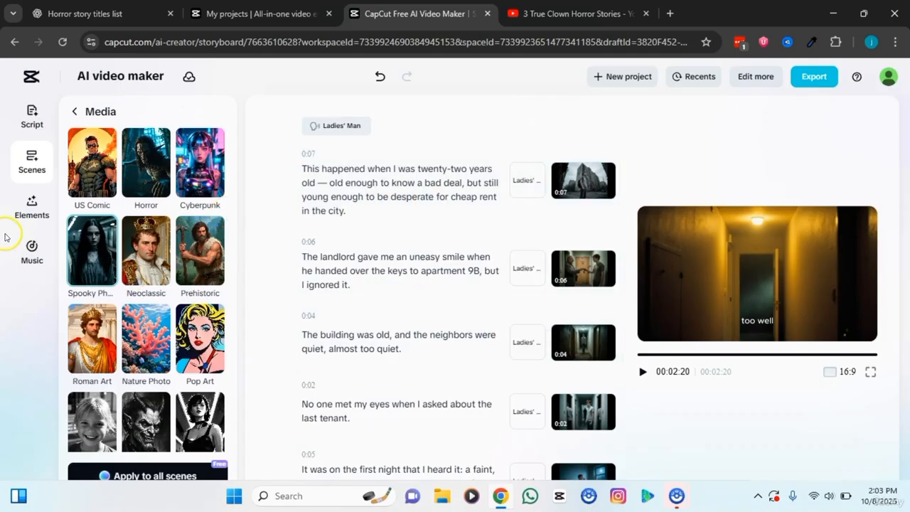
click(26, 253)
click(113, 135)
text(horror)
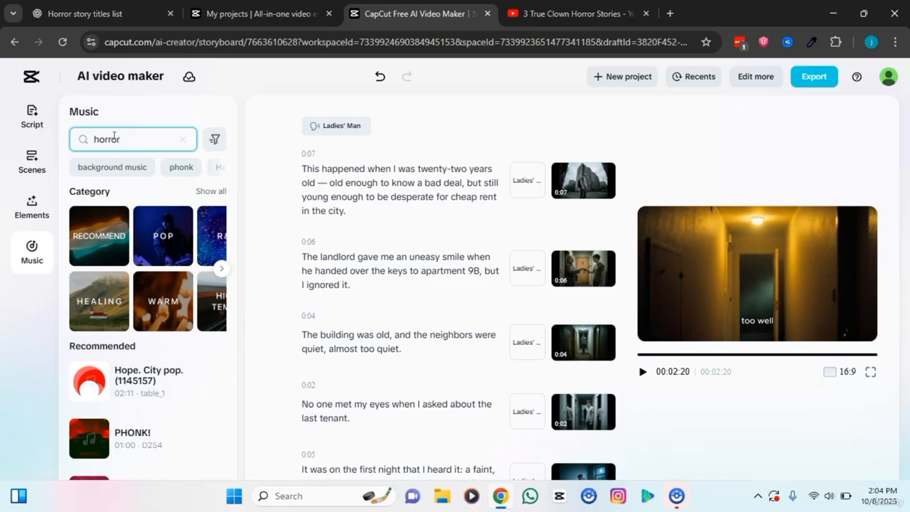
key(Return)
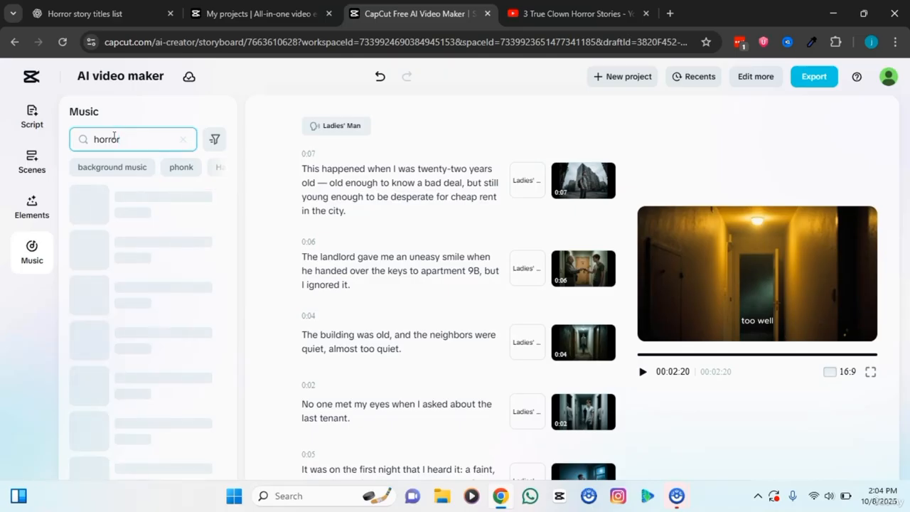
Step: Preview several of the horror music tracks, including "Horror (beginning of fear)(822506)" and "Horror - Unsettling background"
click(91, 213)
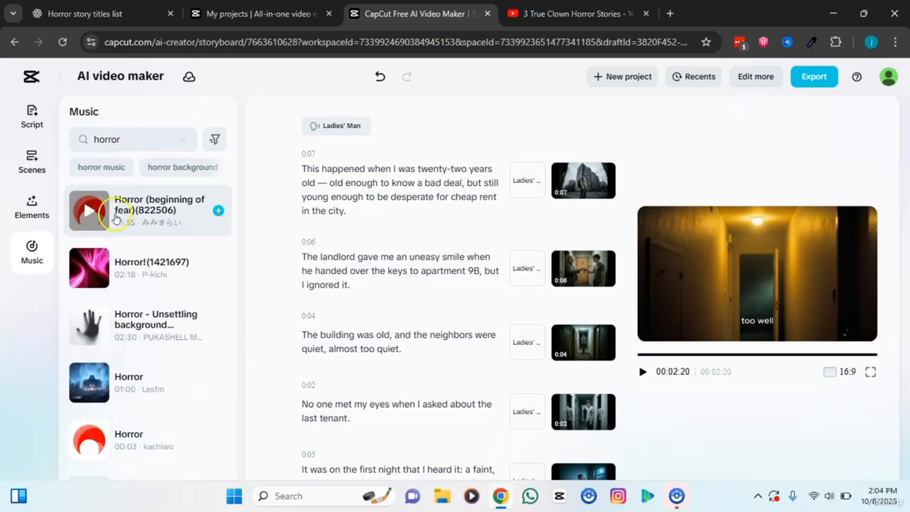
click(88, 212)
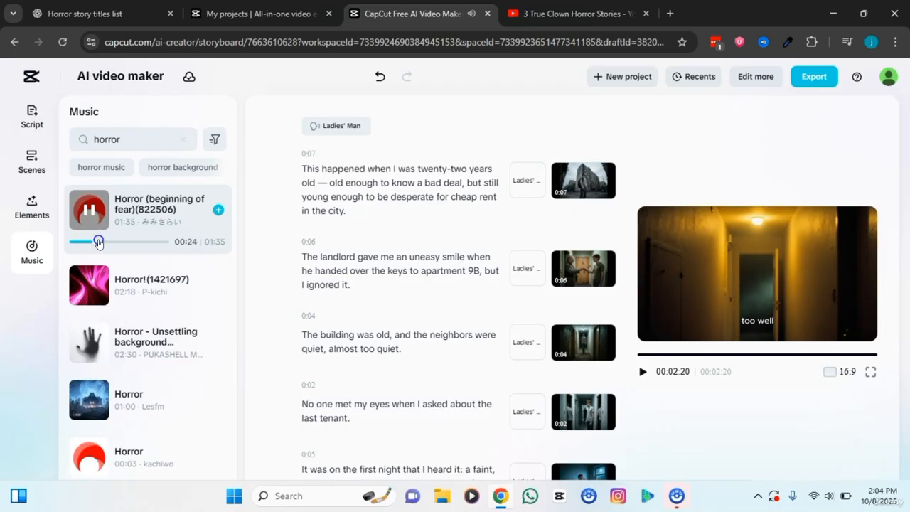
key(XF86AudioLowerVolume)
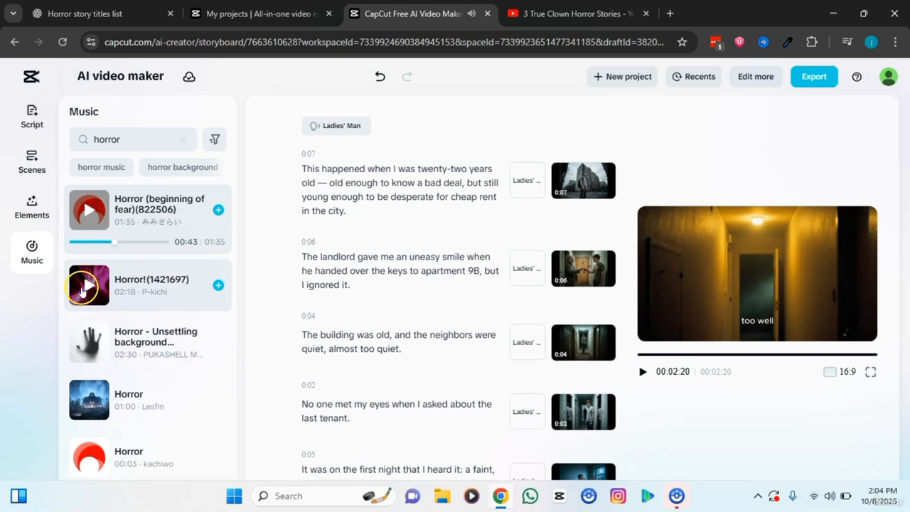
click(91, 346)
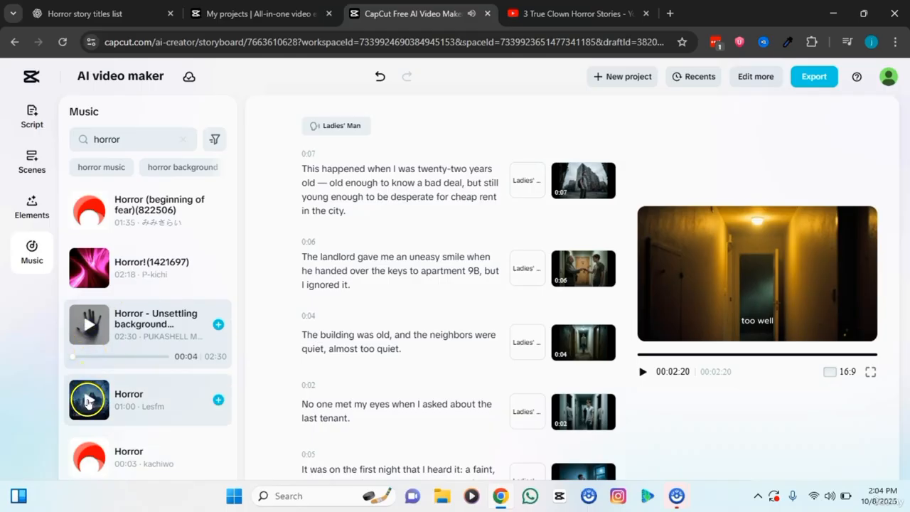
click(88, 399)
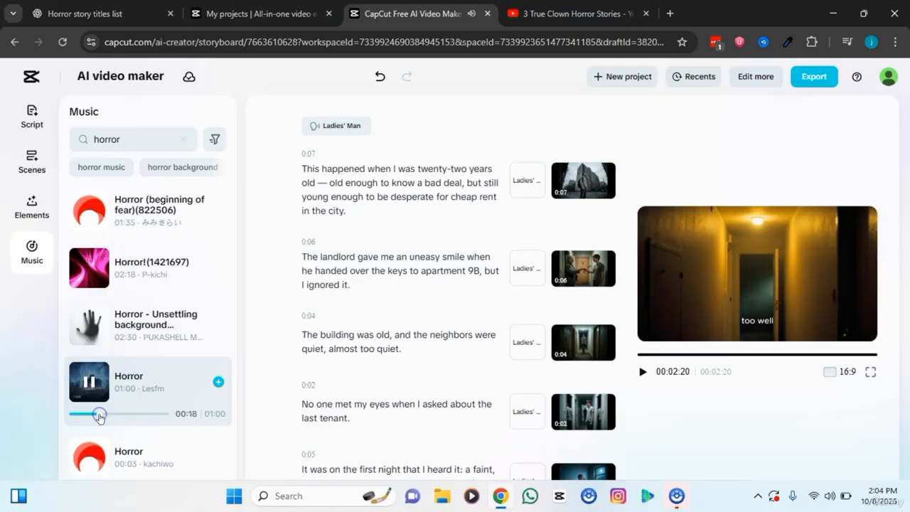
click(106, 266)
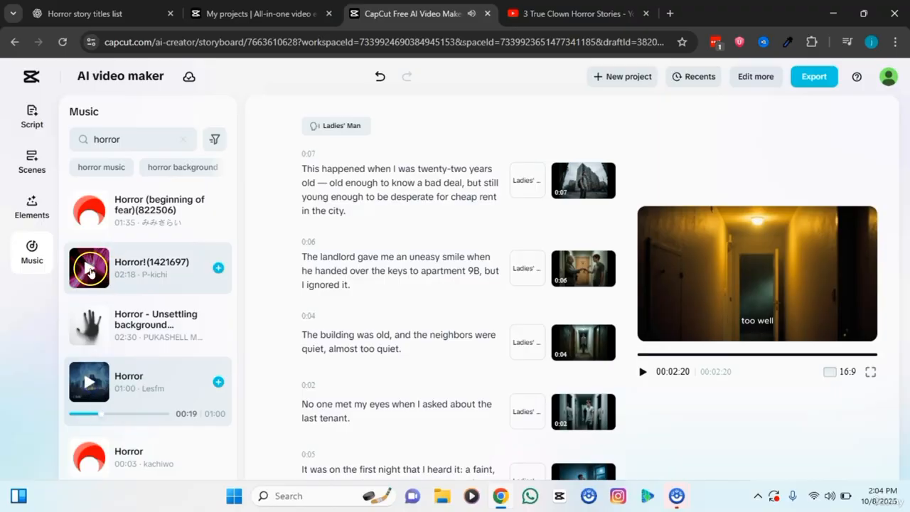
Step: Add the track "Horror (beginning of fear)(822506)" as background music and return to the first scene
scroll(126, 214, down, 2)
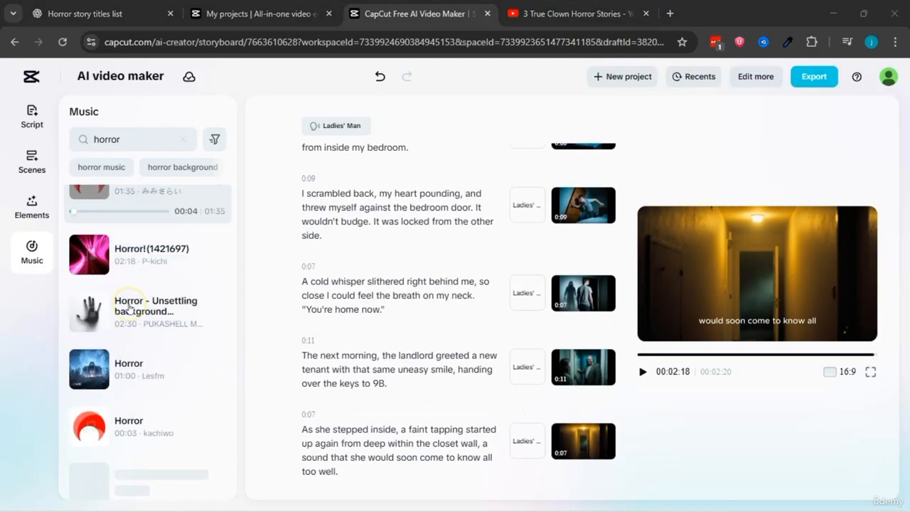
scroll(121, 305, down, 1)
scroll(120, 306, up, 3)
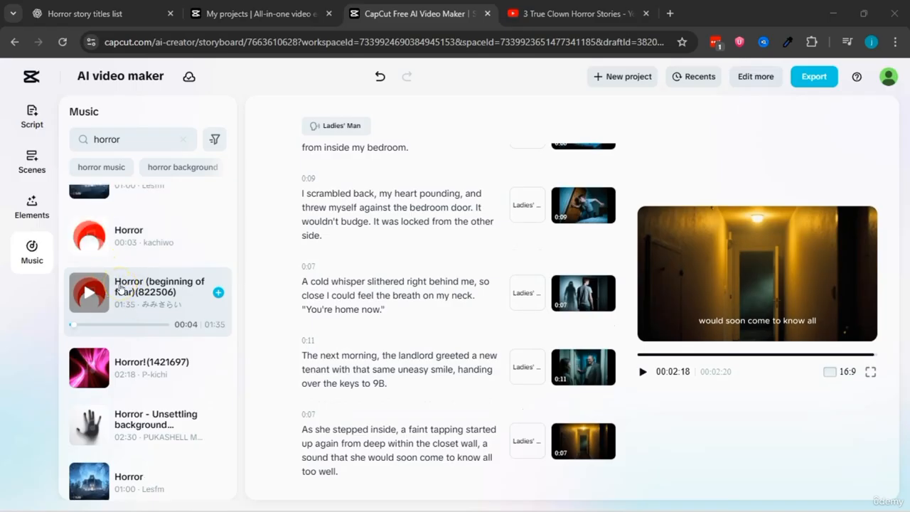
scroll(417, 361, up, 10)
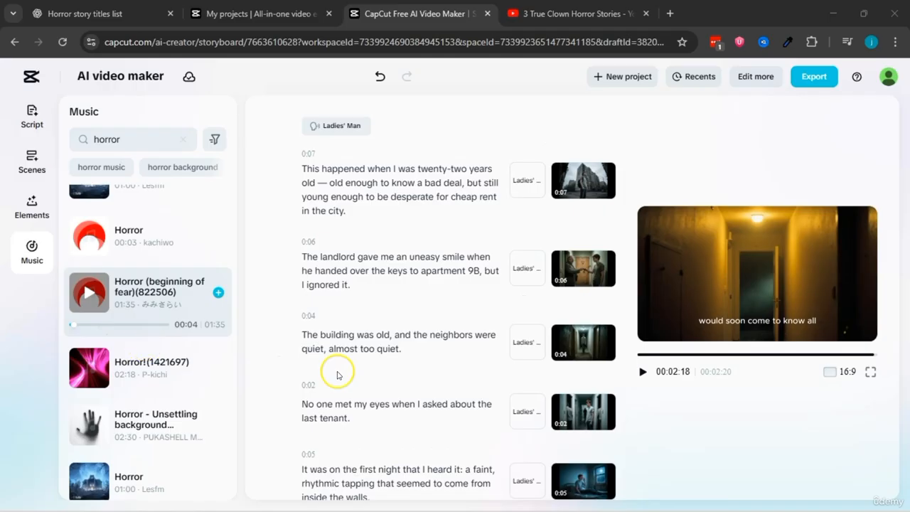
click(419, 192)
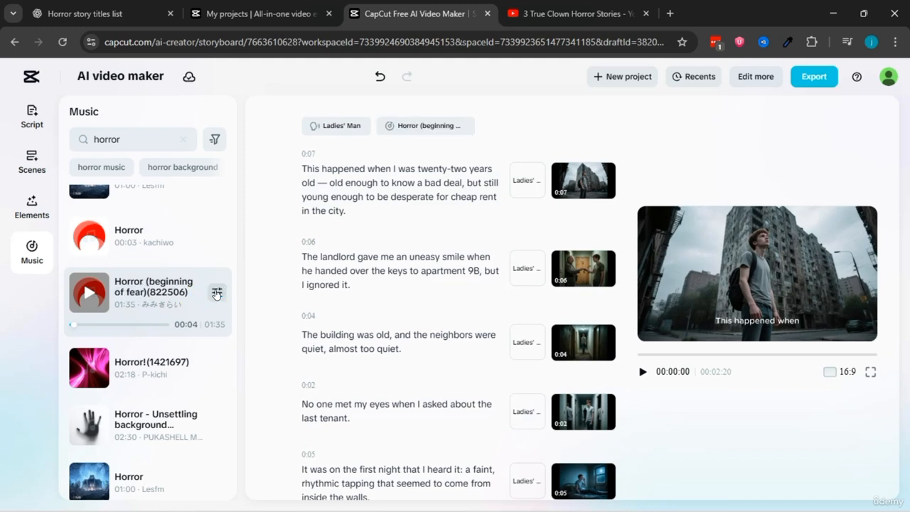
Step: Watch the video's opening scenes with the music in full screen and leave the full-screen view
click(871, 372)
click(14, 491)
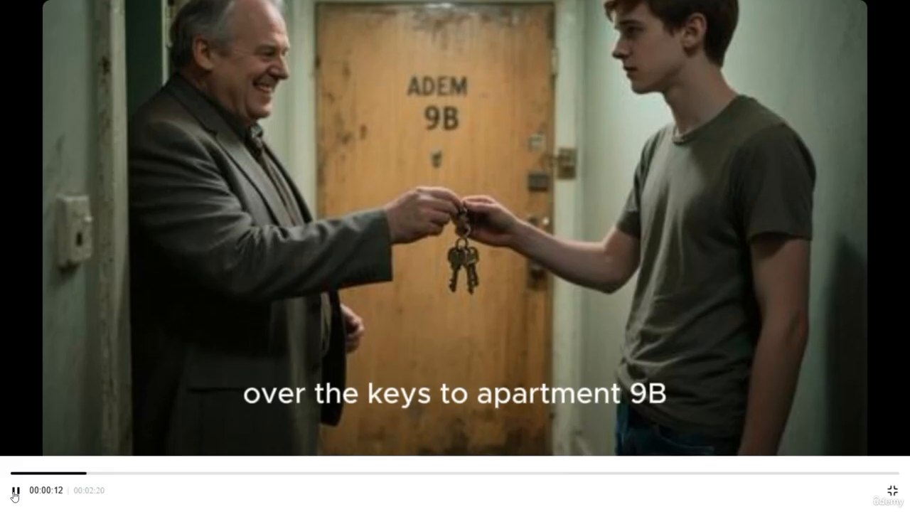
click(13, 494)
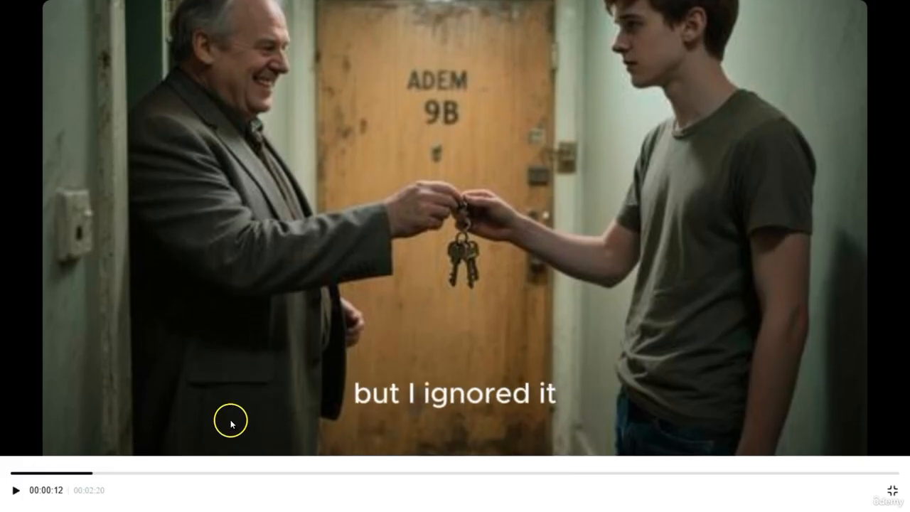
click(893, 491)
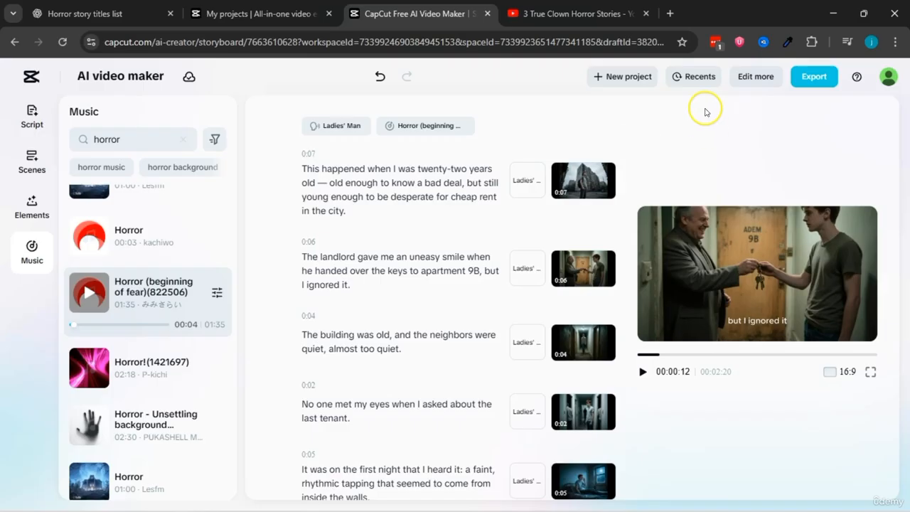
Step: Open the project in the full video editor for more editing and look over its timeline tracks
click(755, 77)
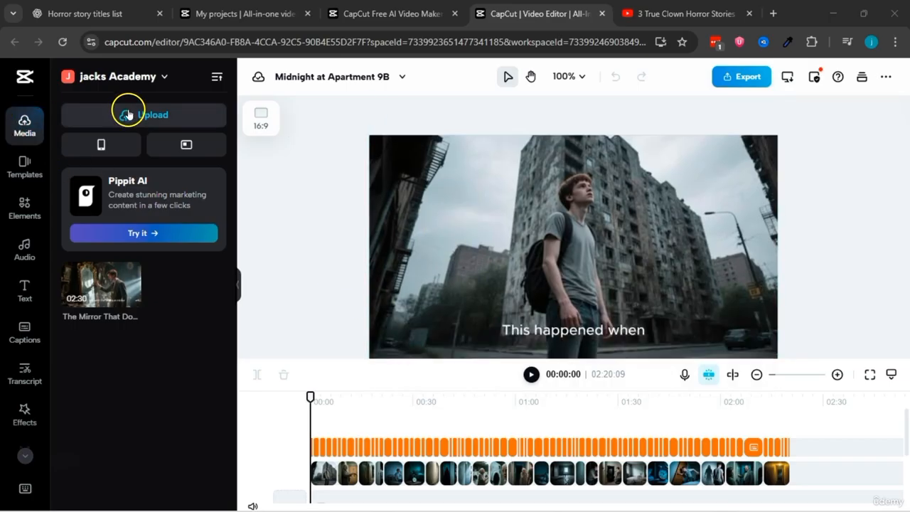
scroll(317, 444, down, 3)
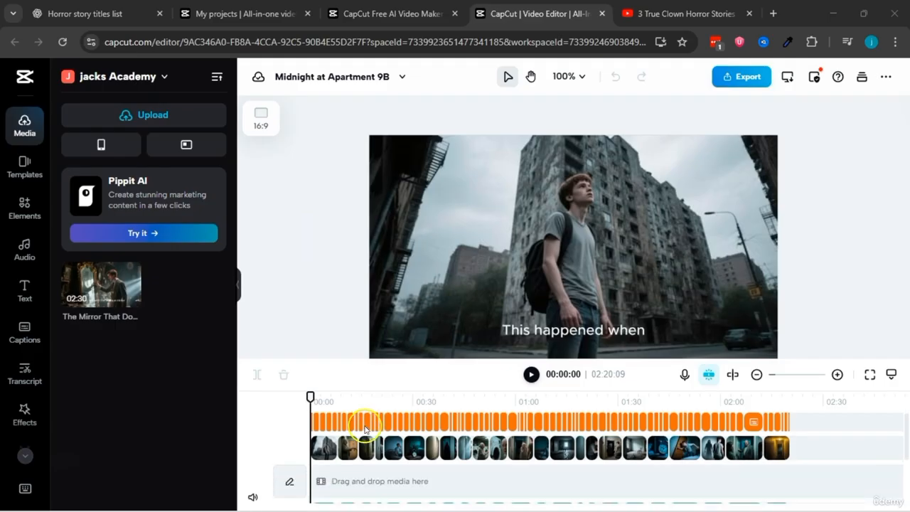
scroll(315, 446, up, 2)
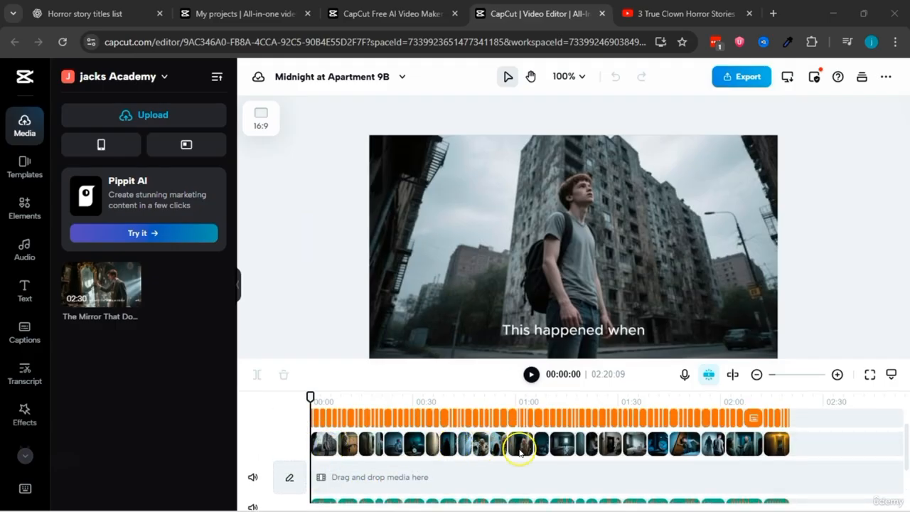
Step: Add the uploaded clip "The Mirror That Doesn't Reflect You Anymore" at the start of the timeline, and delete it again
drag(89, 288, 320, 480)
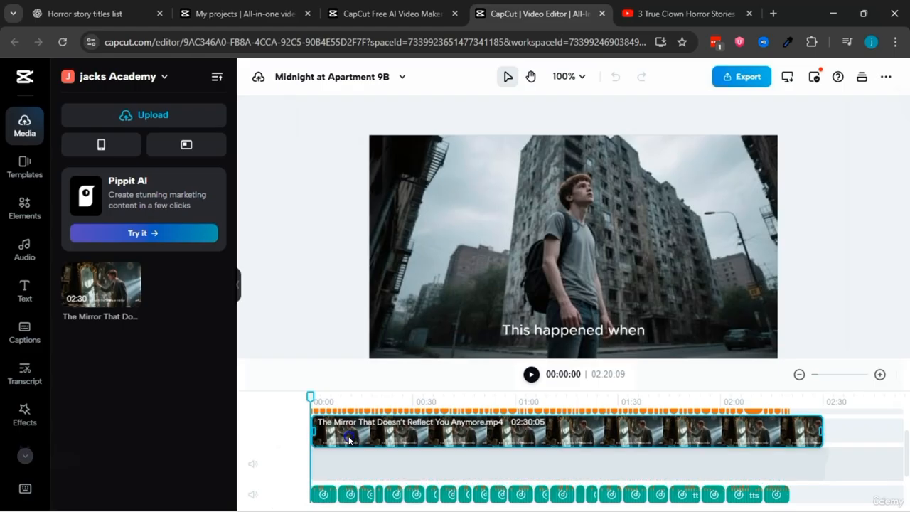
click(346, 426)
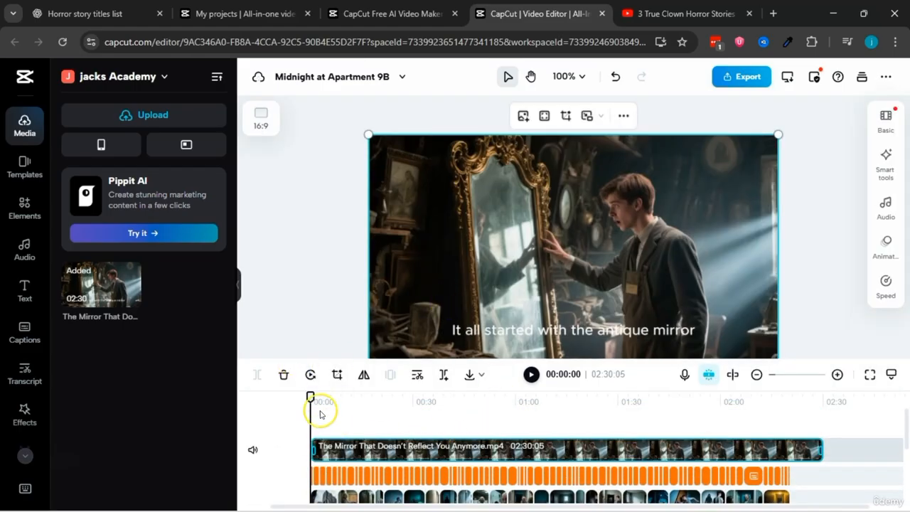
mouse_move(311, 397)
mouse_down()
mouse_move(409, 396)
mouse_move(310, 397)
mouse_up()
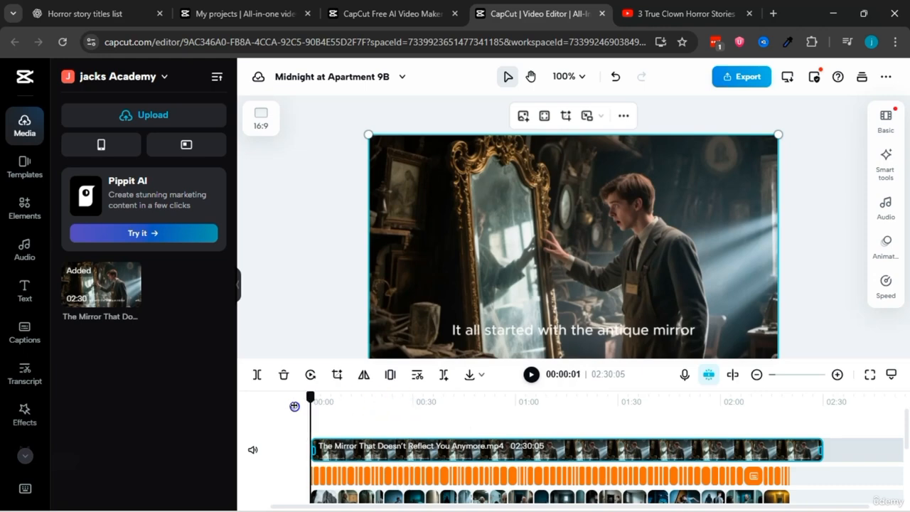
click(490, 440)
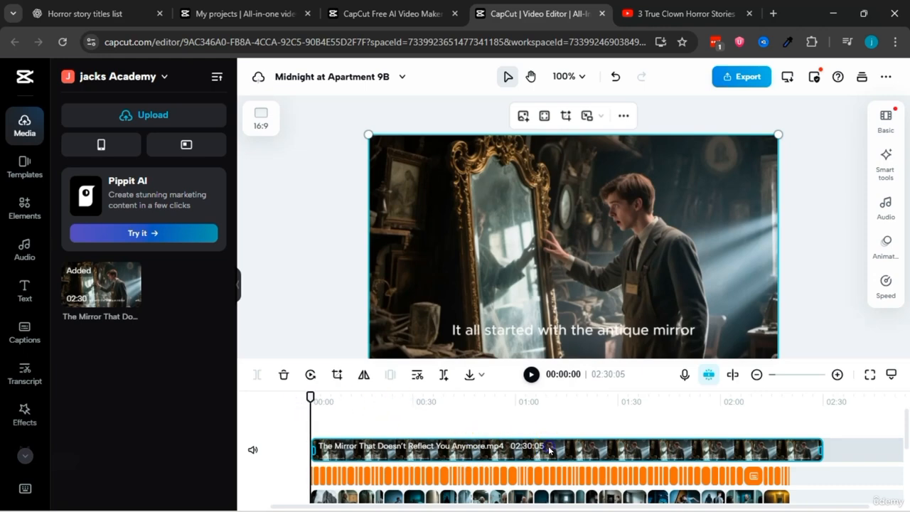
right_click(549, 450)
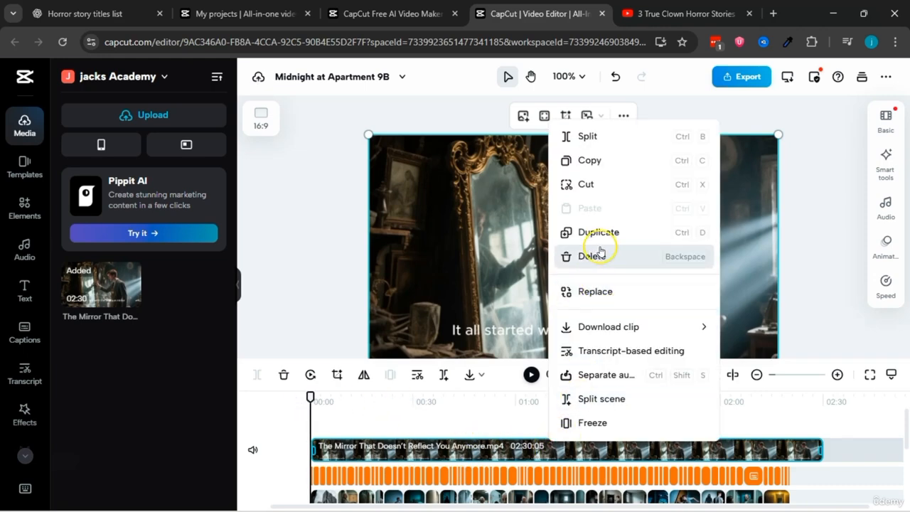
click(598, 256)
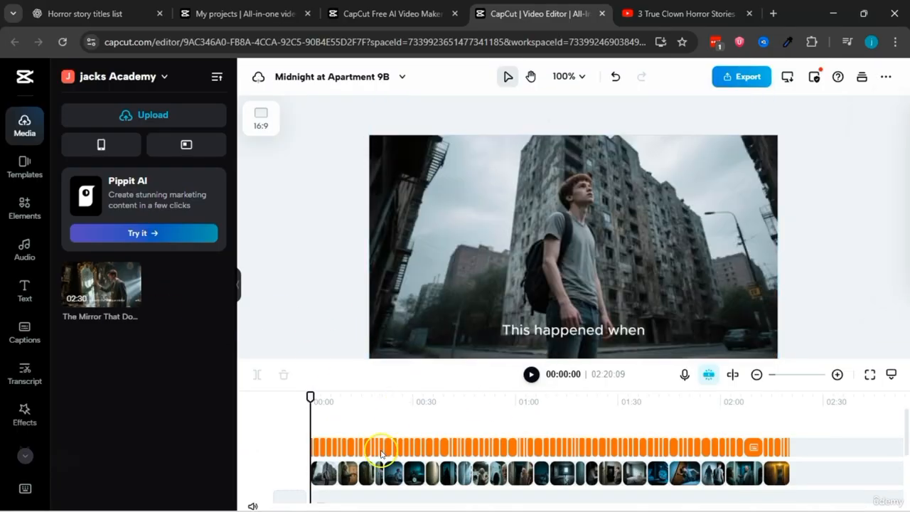
scroll(427, 446, down, 2)
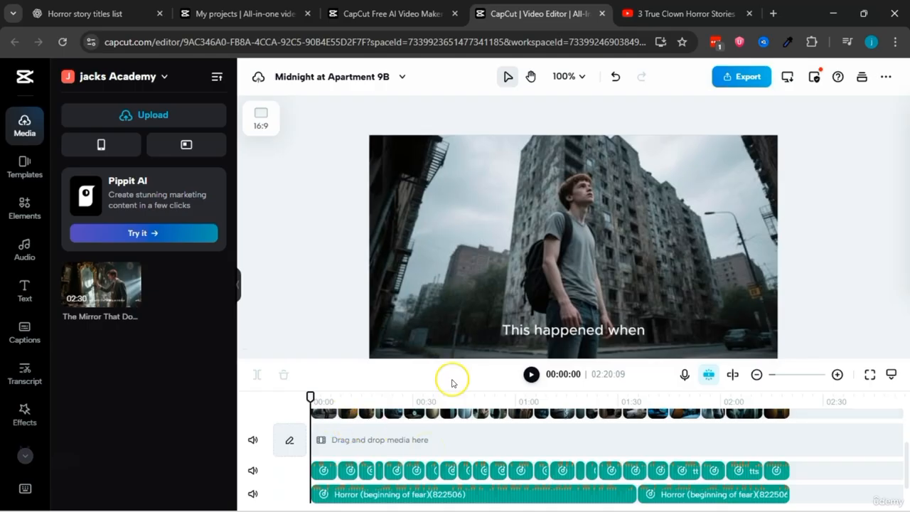
click(391, 14)
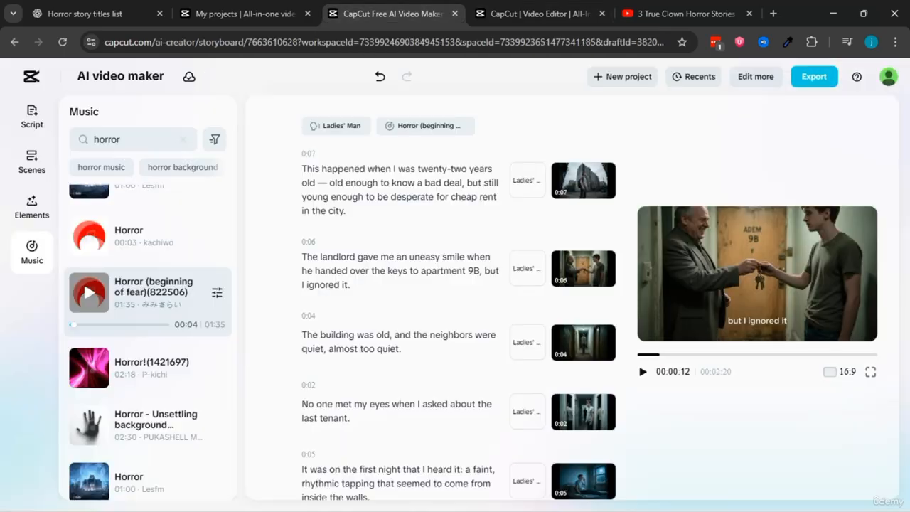
click(785, 73)
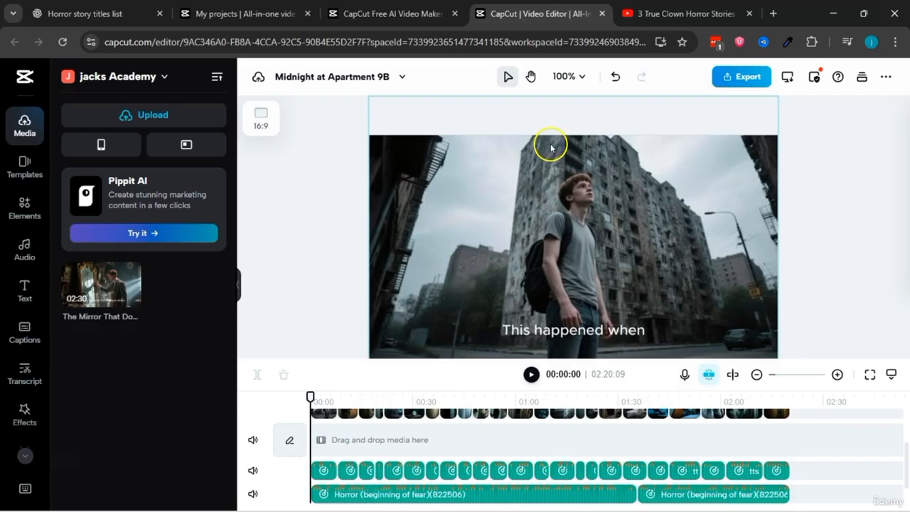
scroll(699, 348, down, 1)
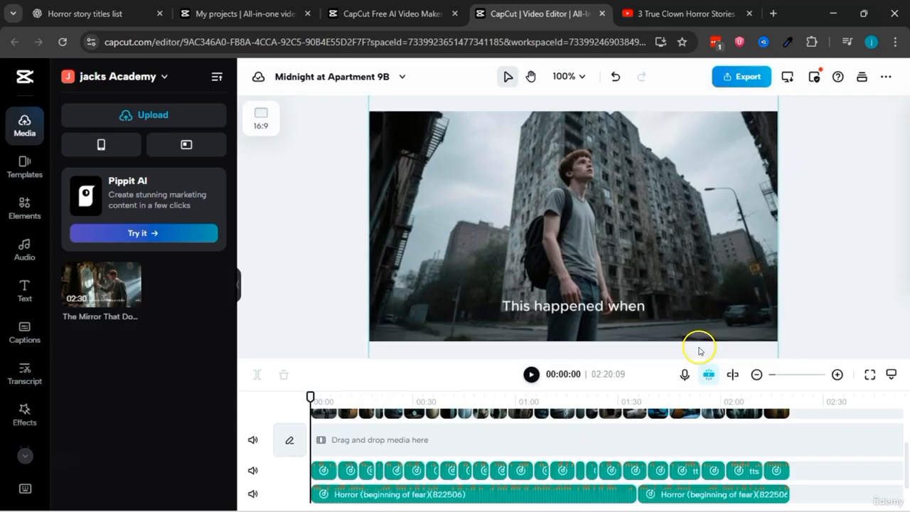
scroll(699, 348, up, 3)
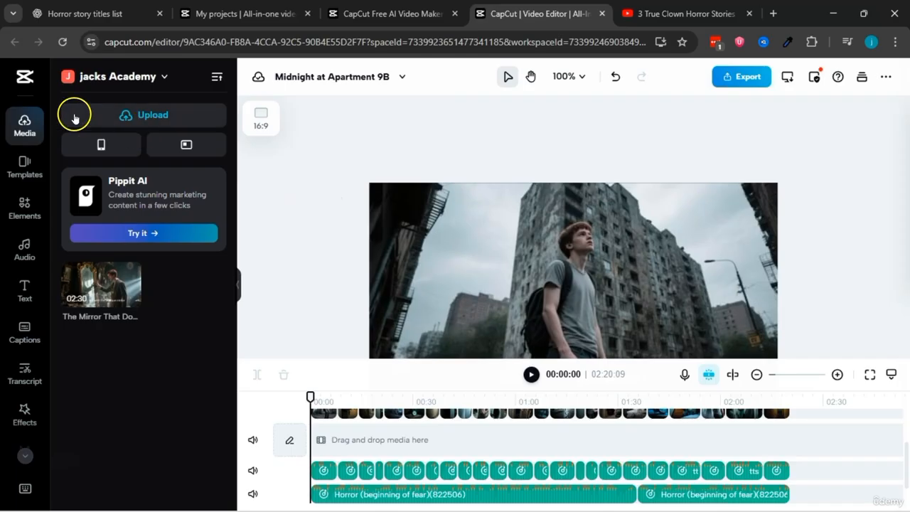
Step: Search the elements library for "horror" and browse the stock videos, stickers and Giphy items found
click(25, 207)
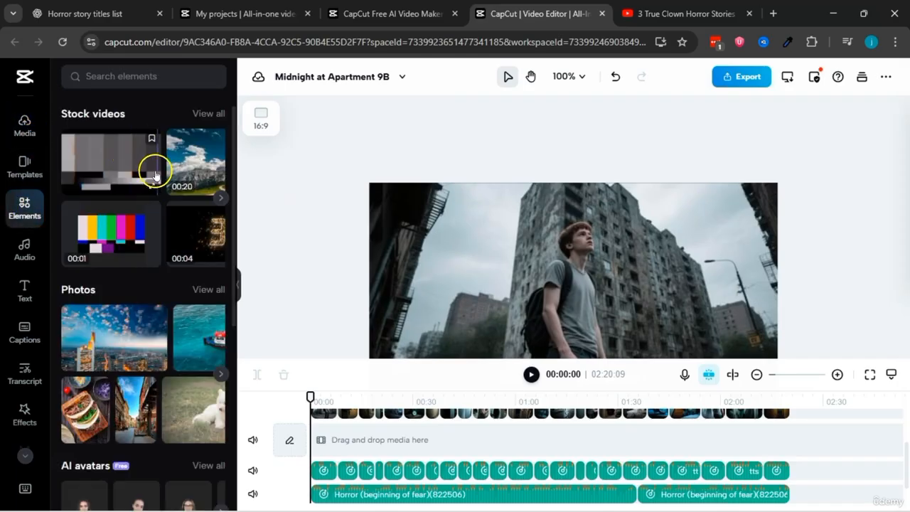
scroll(155, 175, right, 5)
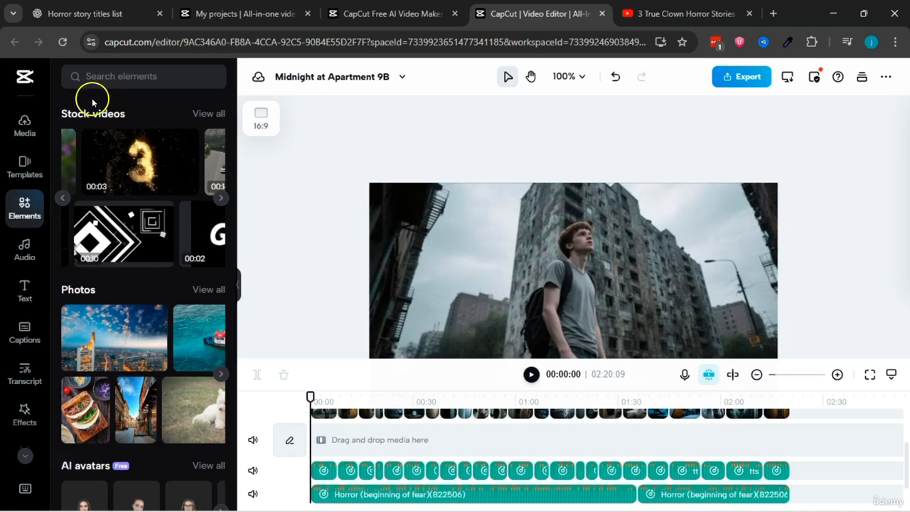
click(118, 84)
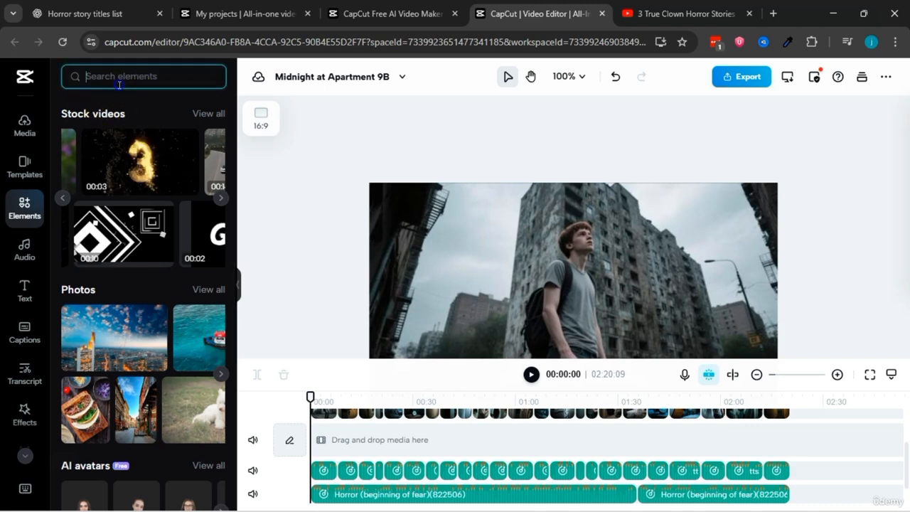
text(ho)
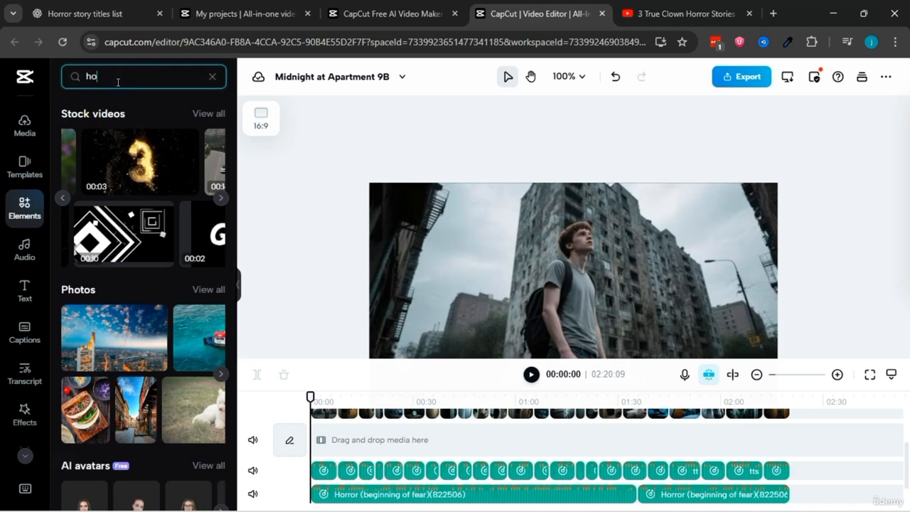
text(rr)
key(Return)
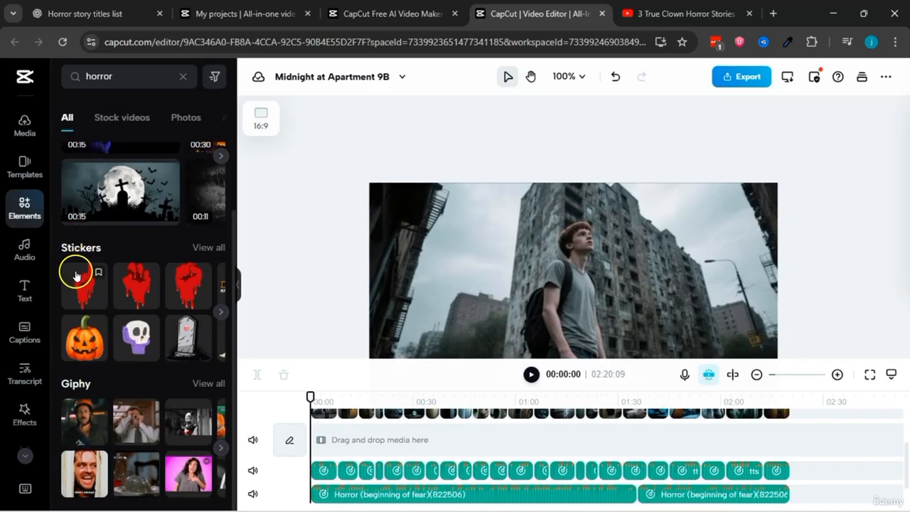
scroll(78, 273, up, 1)
scroll(105, 319, down, 1)
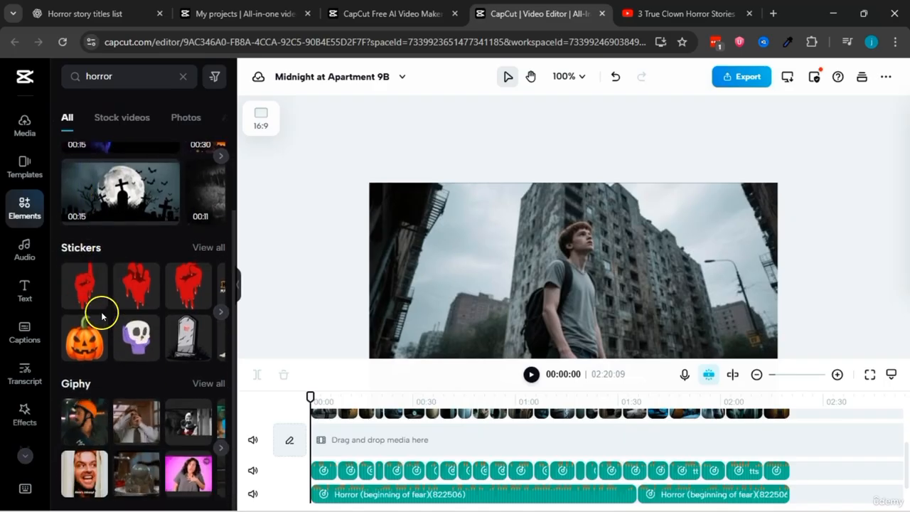
scroll(126, 395, up, 1)
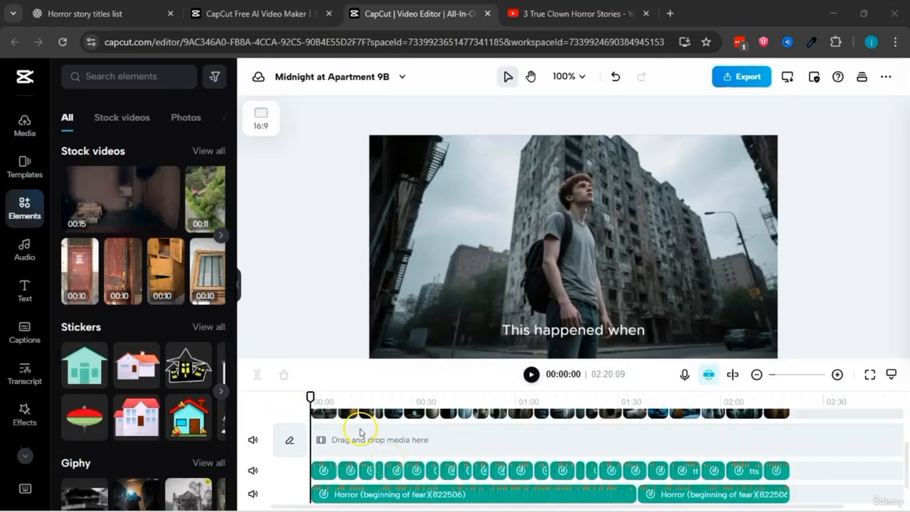
scroll(361, 432, up, 1)
scroll(360, 432, down, 1)
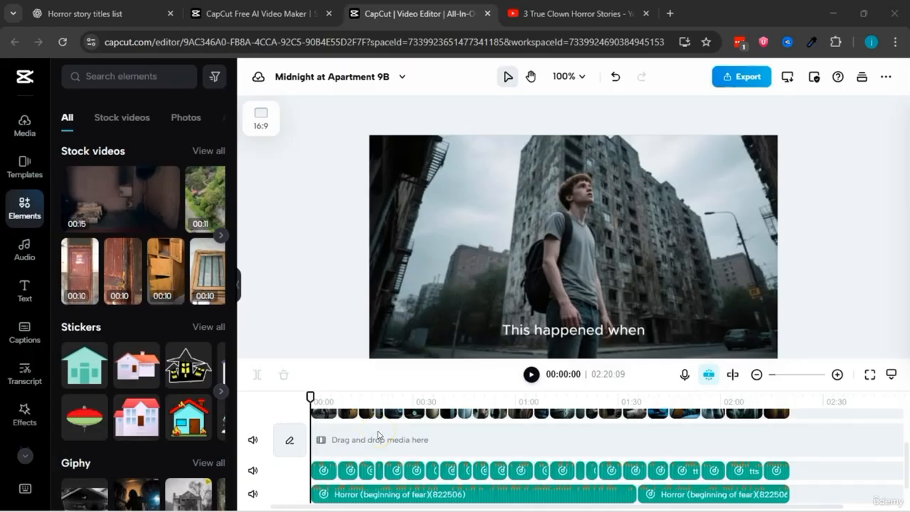
Step: Look over the timeline tracks, and return to the AI video maker's storyboard to review the script scenes
scroll(378, 435, up, 1)
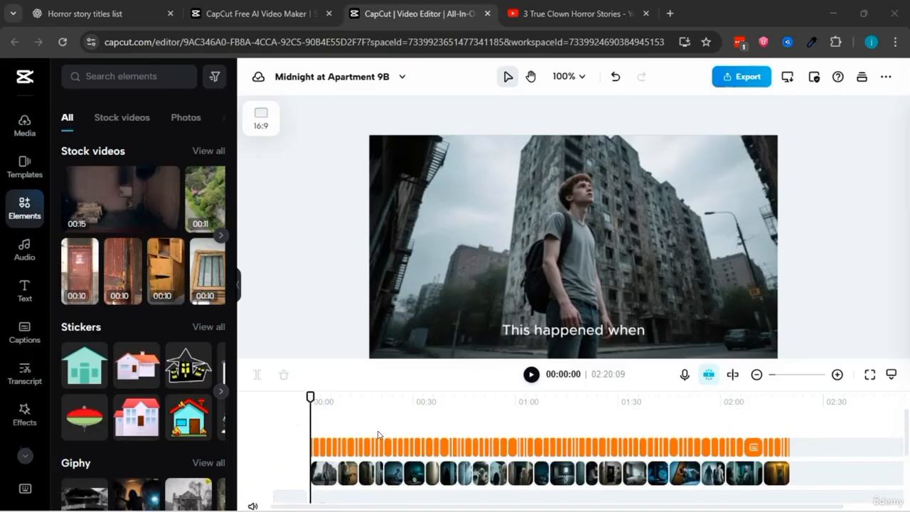
scroll(378, 435, down, 1)
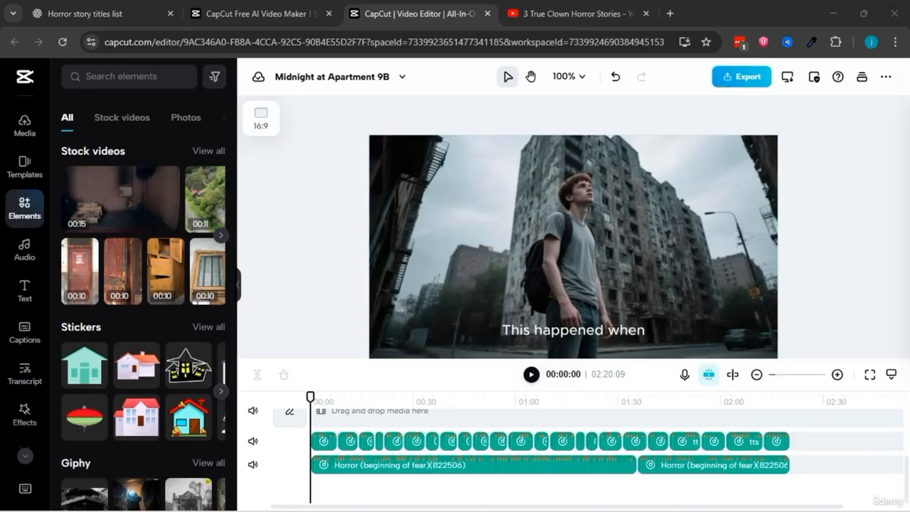
click(256, 14)
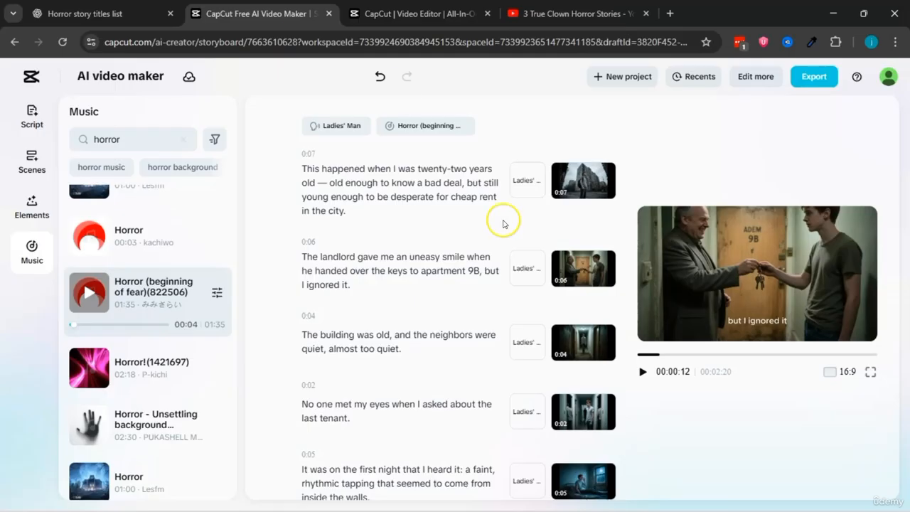
scroll(433, 277, down, 5)
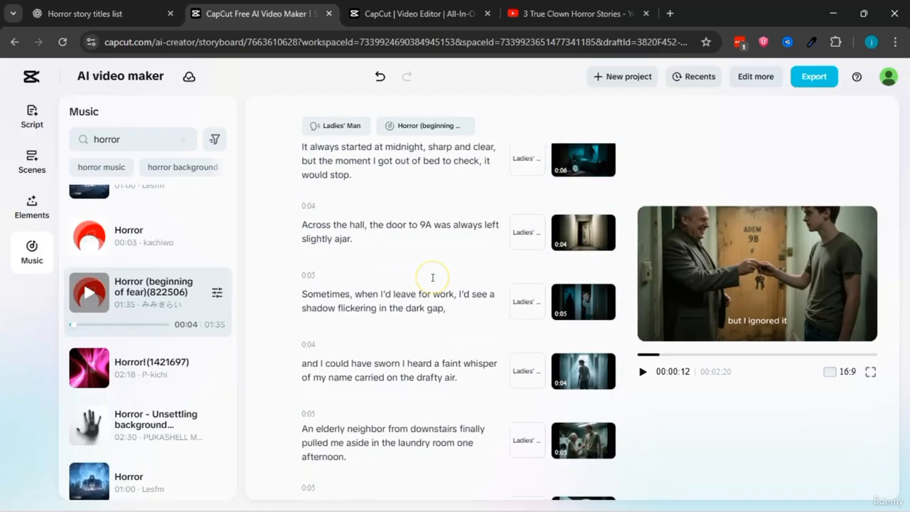
scroll(455, 213, up, 5)
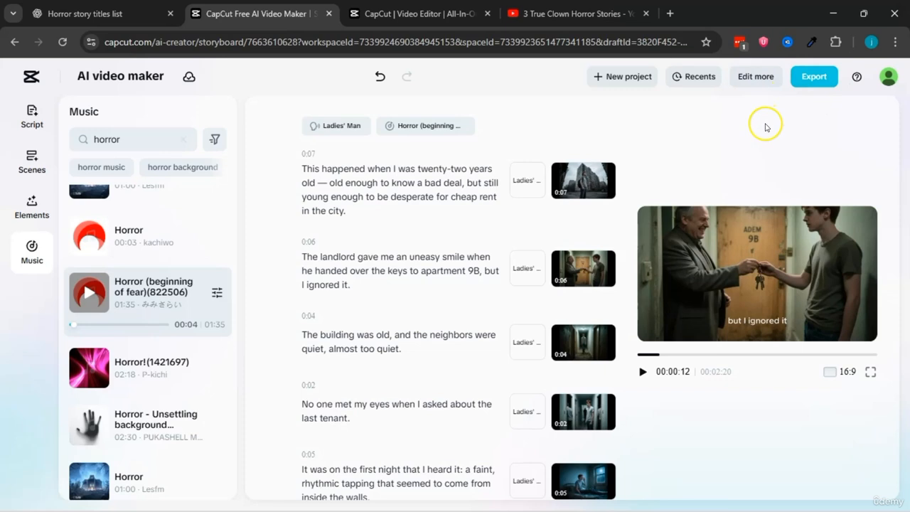
Step: Open the export settings for "Midnight at Apartment 9B", keep the Recommended quality and set the resolution to 1080p
click(814, 76)
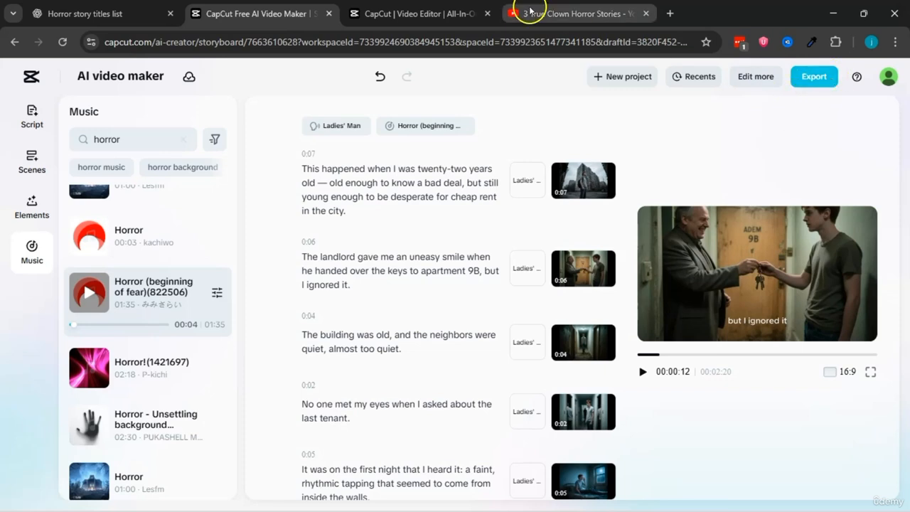
click(256, 13)
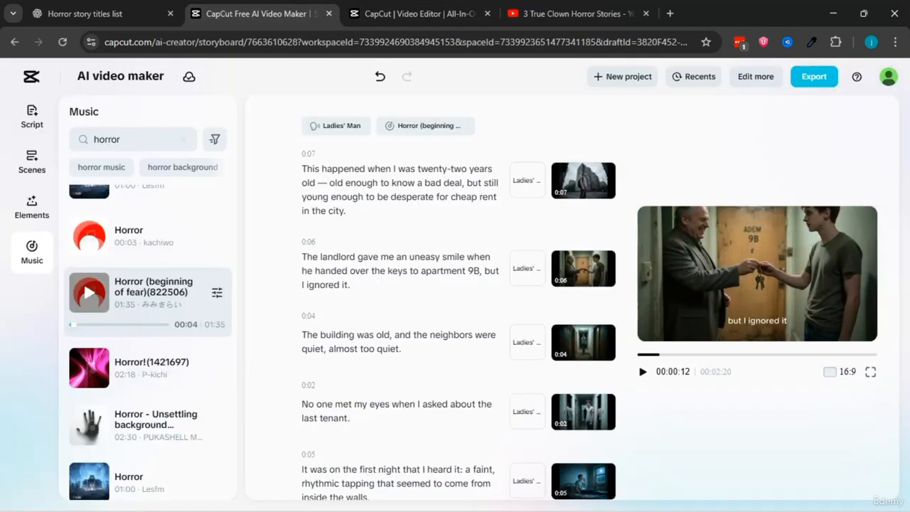
click(809, 83)
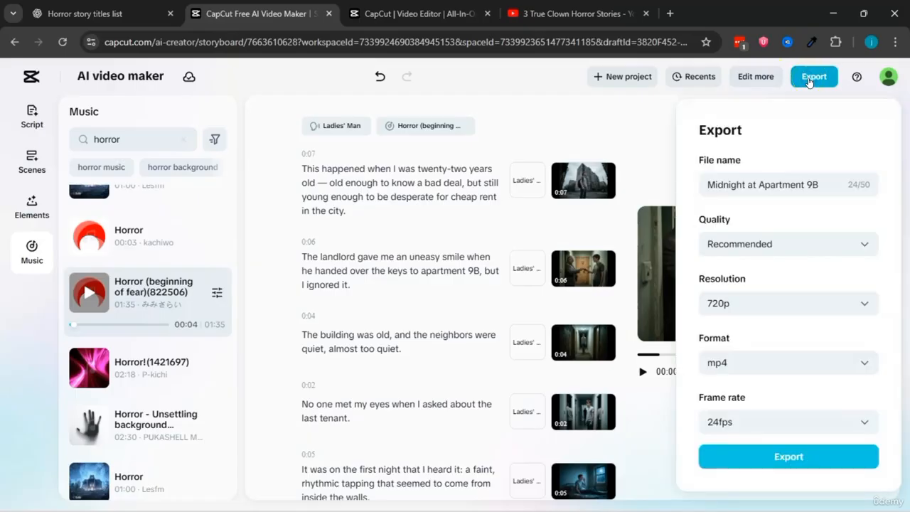
click(730, 187)
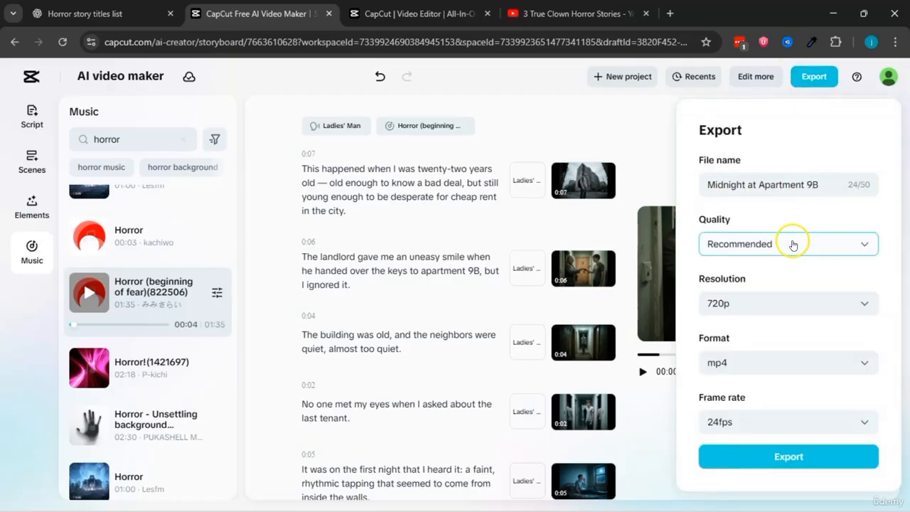
click(758, 244)
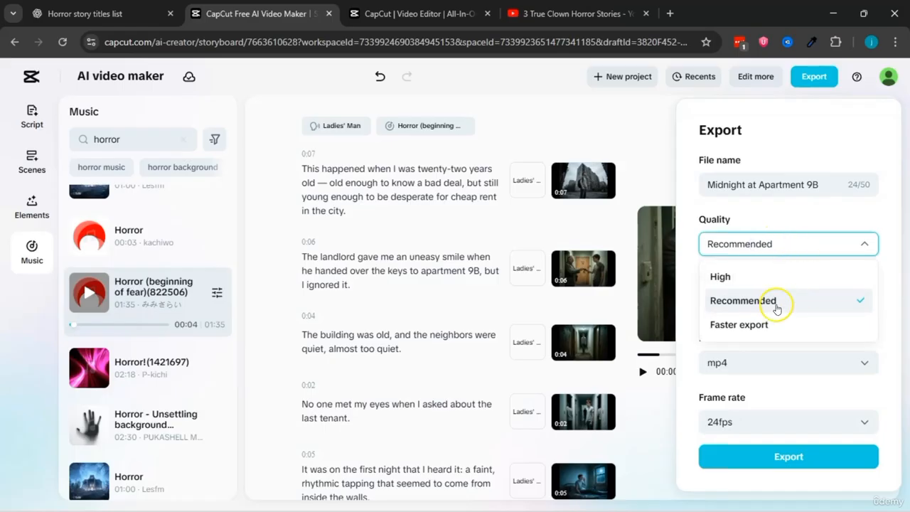
click(732, 297)
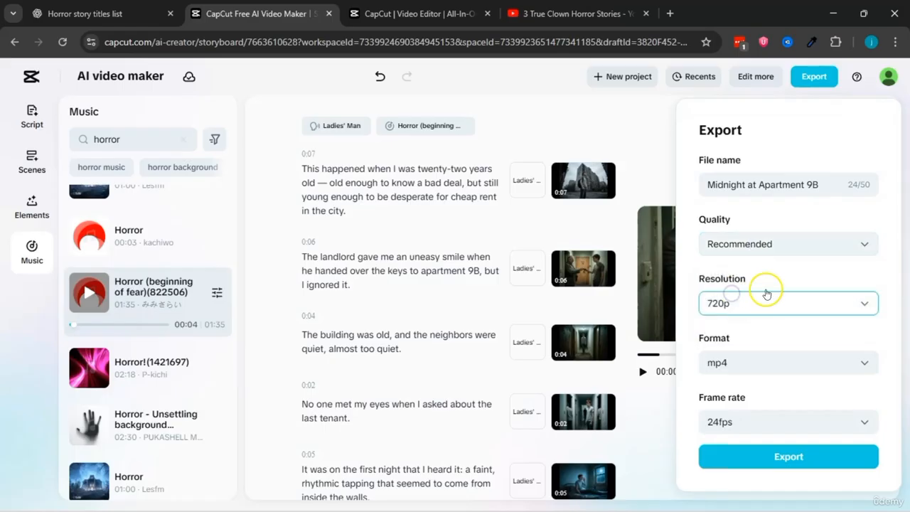
click(744, 305)
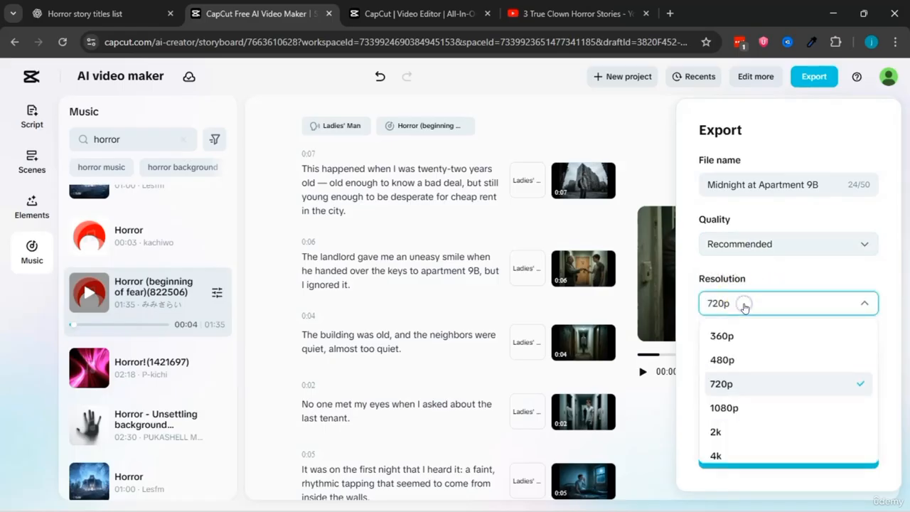
click(740, 410)
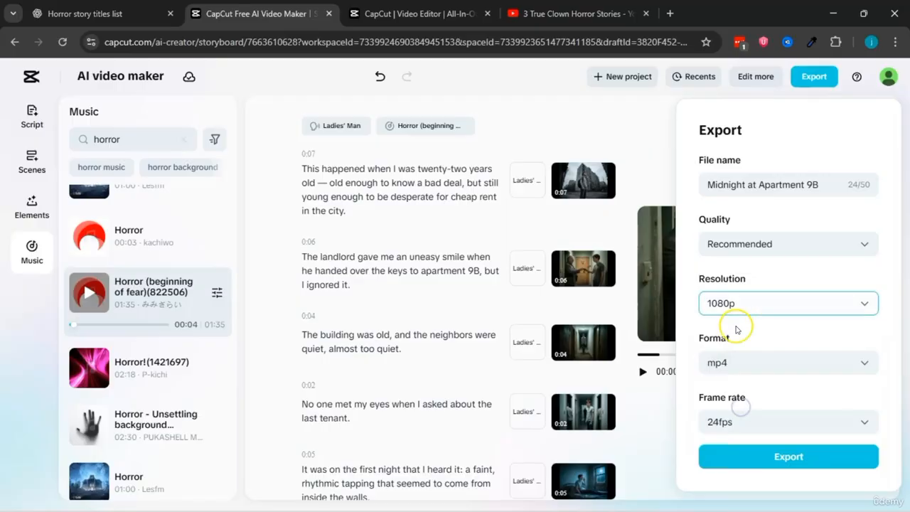
Step: Keep mp4 as the export format and set the frame rate to 30fps
click(739, 364)
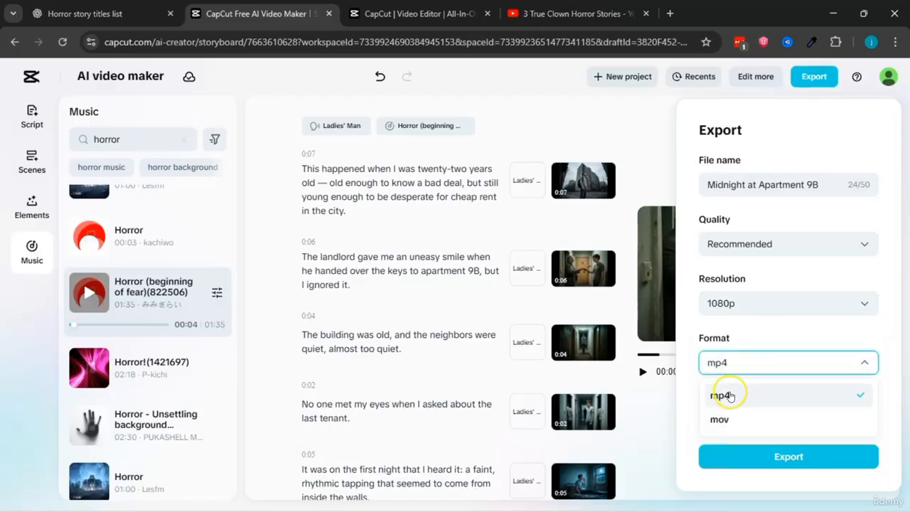
click(729, 394)
click(760, 422)
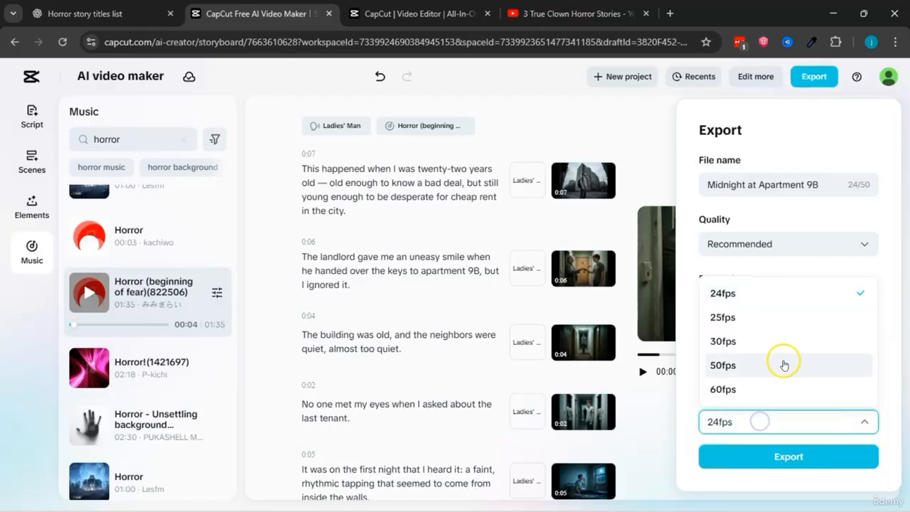
click(743, 338)
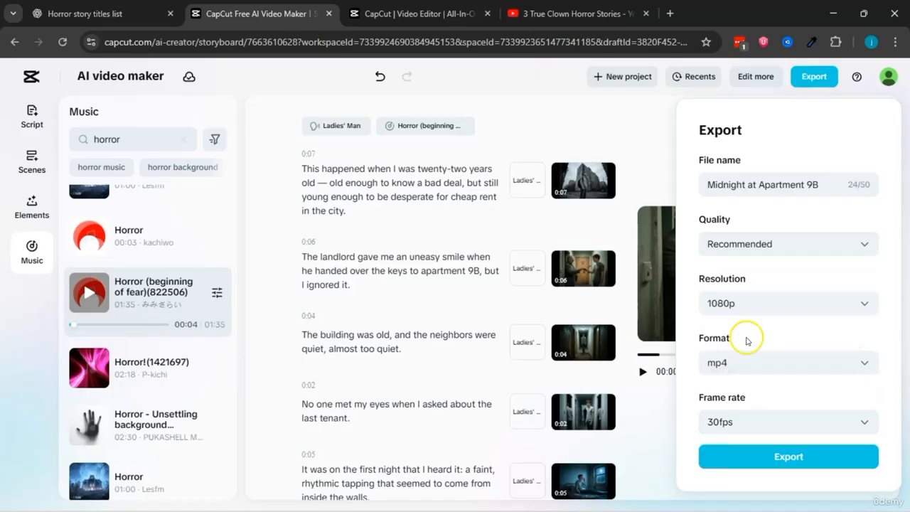
Step: Export the video with these settings and save the exported file to the device
click(787, 457)
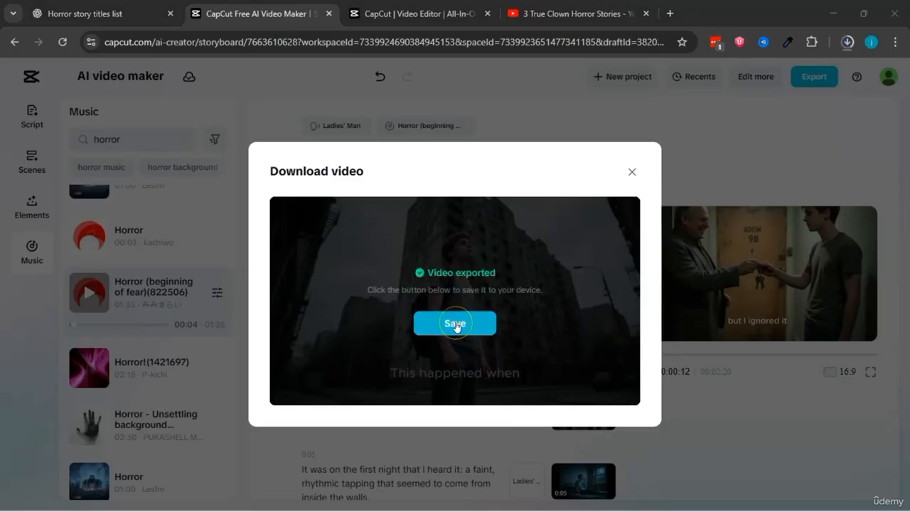
click(456, 324)
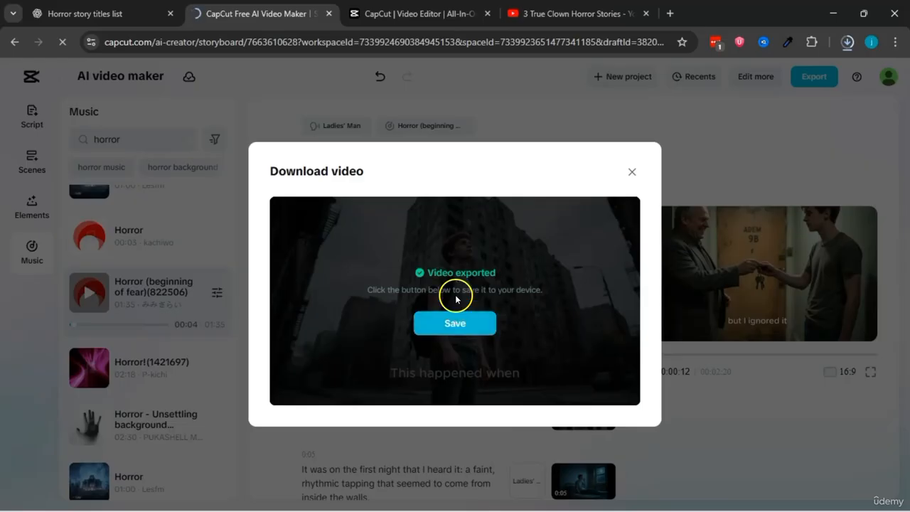
Step: Open the downloaded "Midnight at Apartment 9B" video from the browser's recent downloads and play it
click(847, 45)
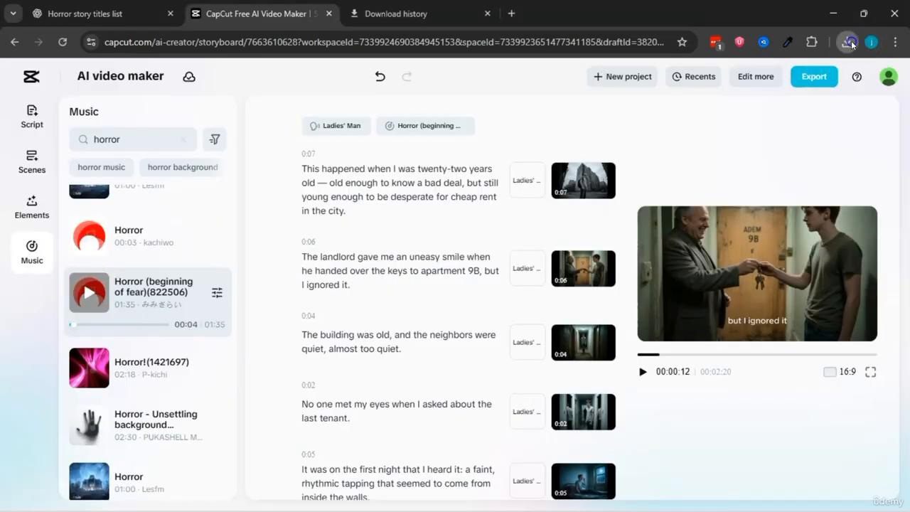
click(847, 42)
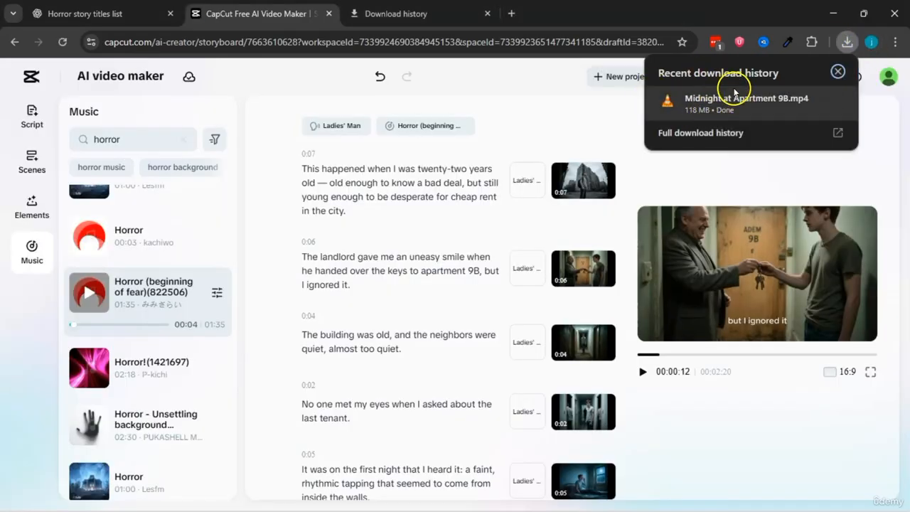
click(692, 103)
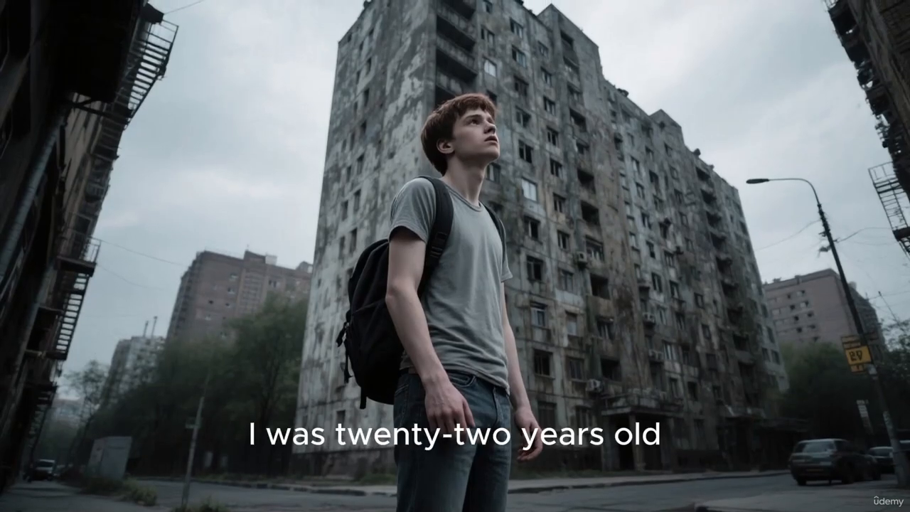